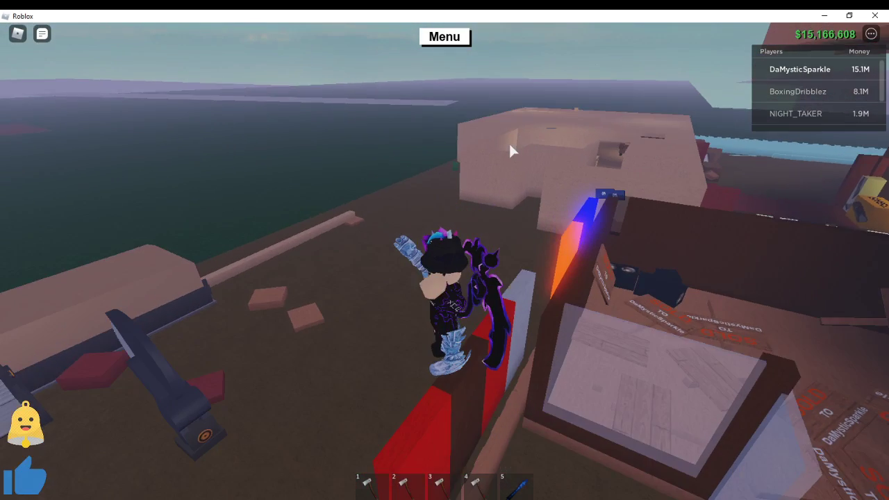
Step: Check the player list, then walk through the storage room and across the base
{"action": "key", "text": "Escape"}
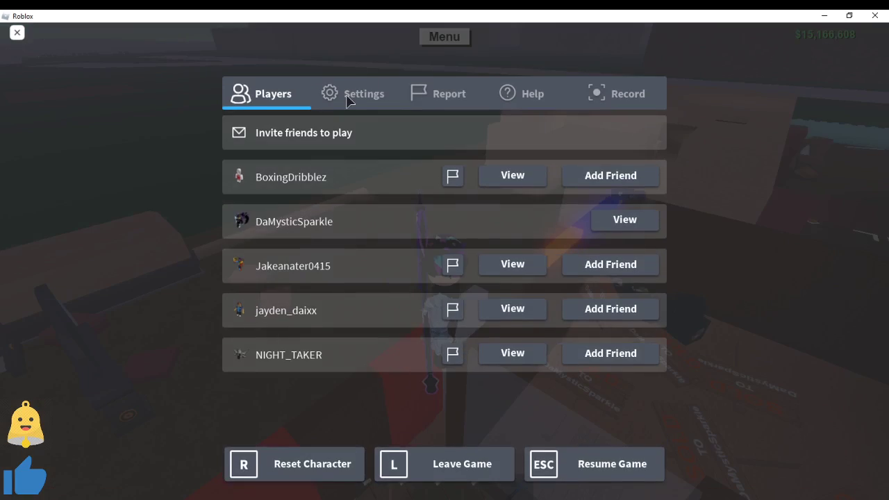
{"action": "key", "text": "Escape"}
{"action": "key", "text": "w"}
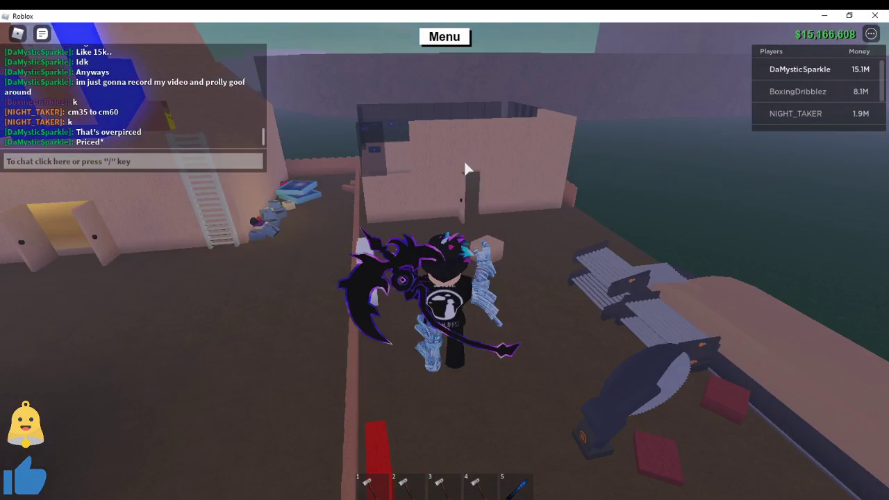
{"action": "key", "text": "w"}
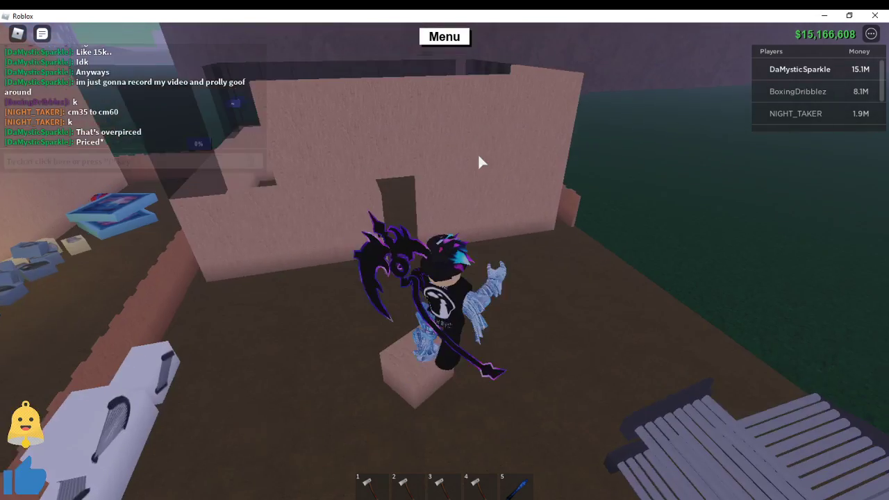
{"action": "key", "text": "w"}
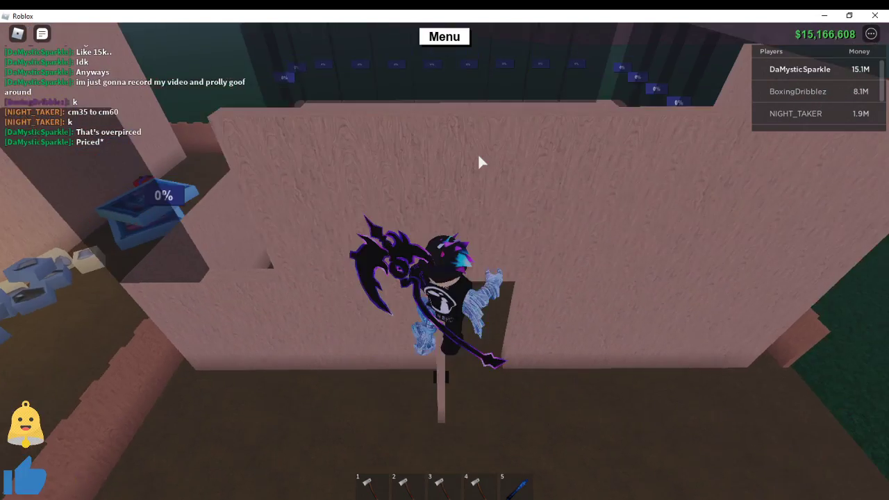
{"action": "key", "text": "w"}
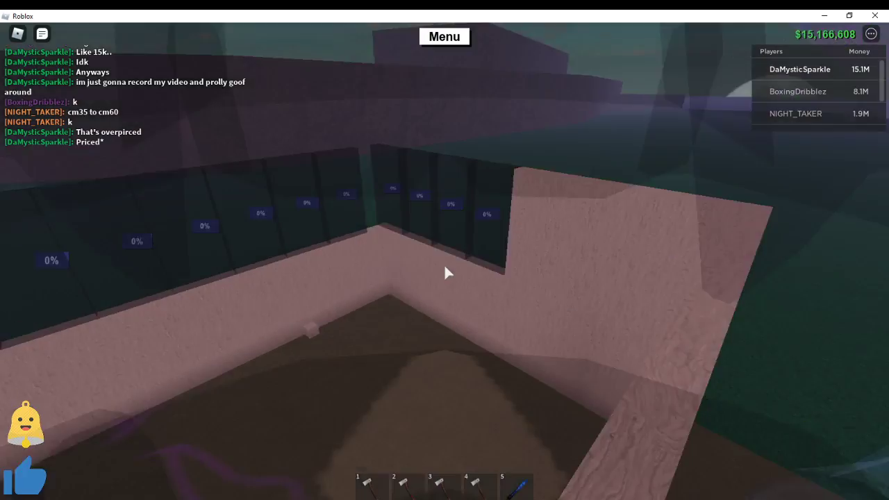
{"action": "key", "text": "w"}
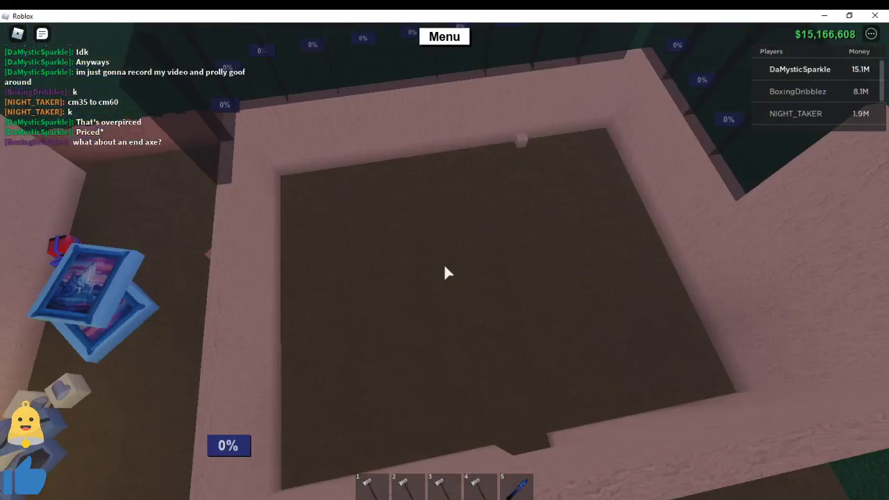
{"action": "key", "text": "w"}
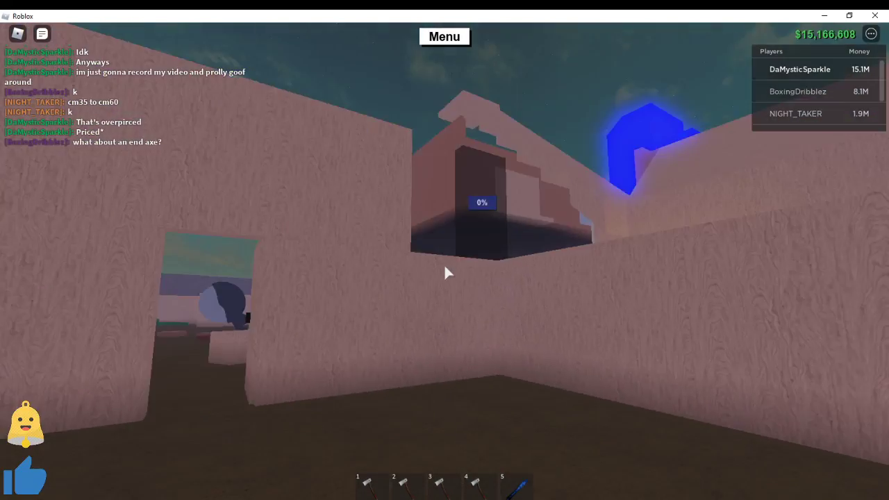
{"action": "scroll", "scroll_direction": "down", "scroll_amount": 3}
{"action": "key", "text": "w"}
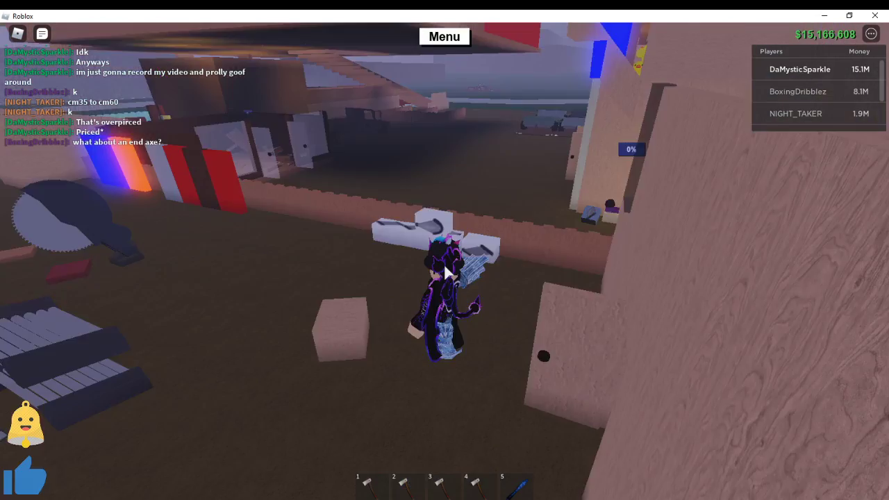
{"action": "key", "text": "w"}
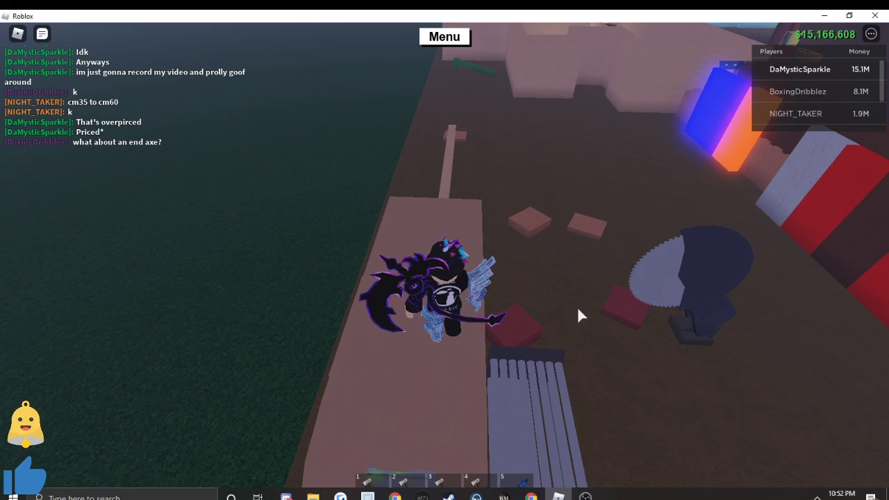
Step: Tell chat the end axe is like 20-25k
{"action": "key", "text": "slash"}
{"action": "type", "text": "end"}
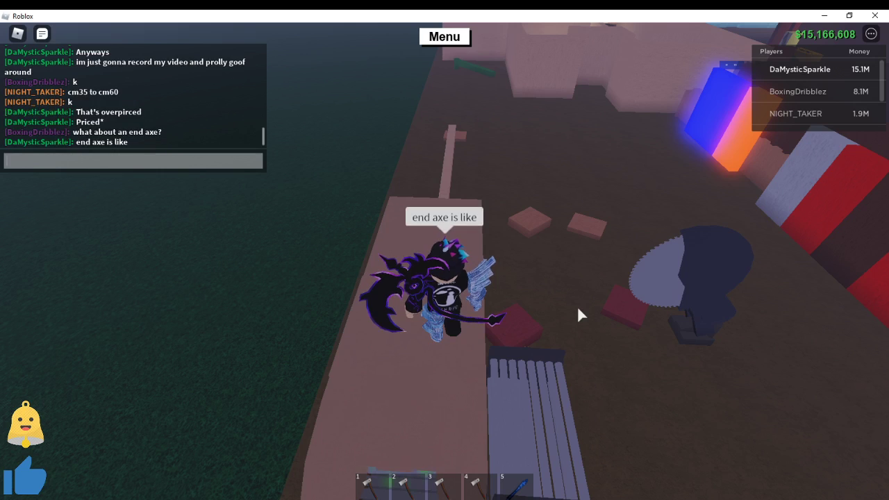
{"action": "key", "text": "slash"}
{"action": "type", "text": "2"}
{"action": "type", "text": "w"}
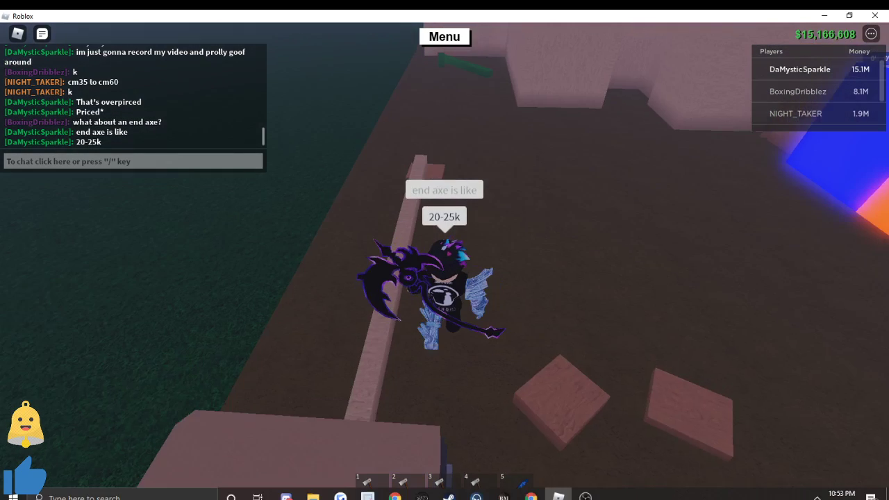
{"action": "scroll", "scroll_direction": "up", "scroll_amount": 3}
{"action": "key", "text": "w"}
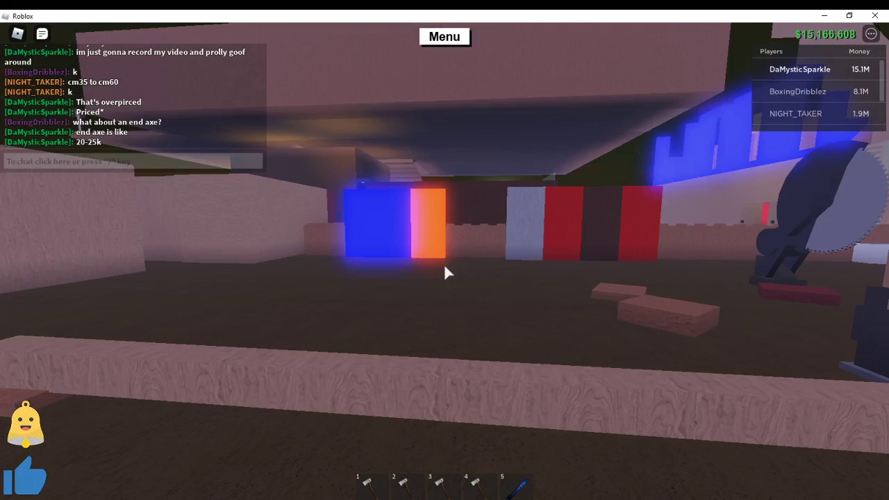
Step: Carry the long wooden plank across the base and drop it, then grab another
{"action": "left_click_drag", "start_coordinate": [445, 272], "coordinate": [444, 267]}
{"action": "key", "text": "w"}
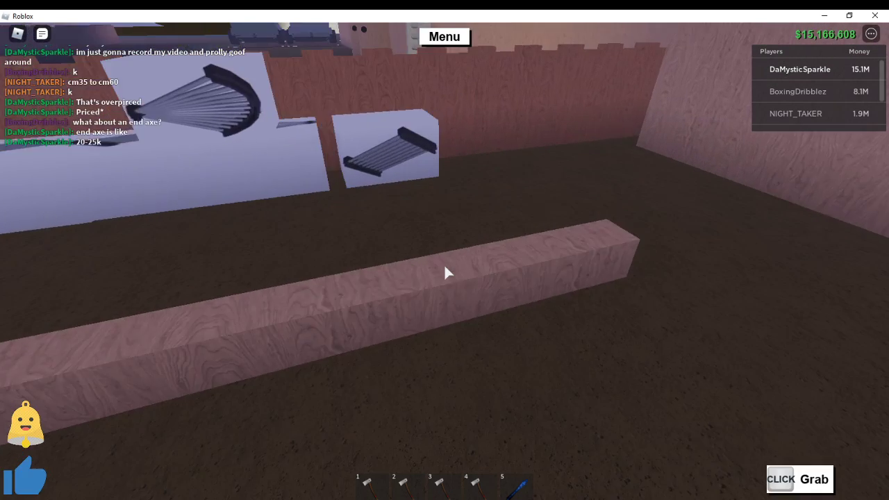
{"action": "key", "text": "2"}
{"action": "key", "text": "3"}
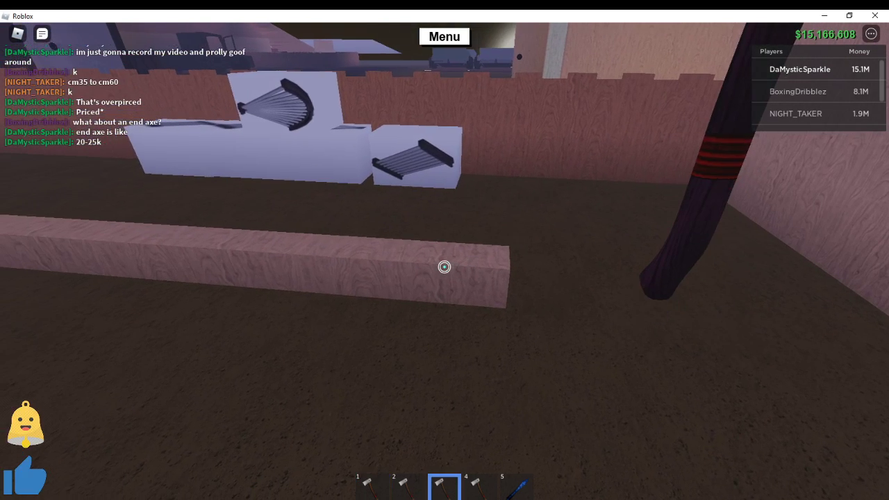
{"action": "key", "text": "4"}
{"action": "left_click_drag", "start_coordinate": [445, 267], "coordinate": [446, 271]}
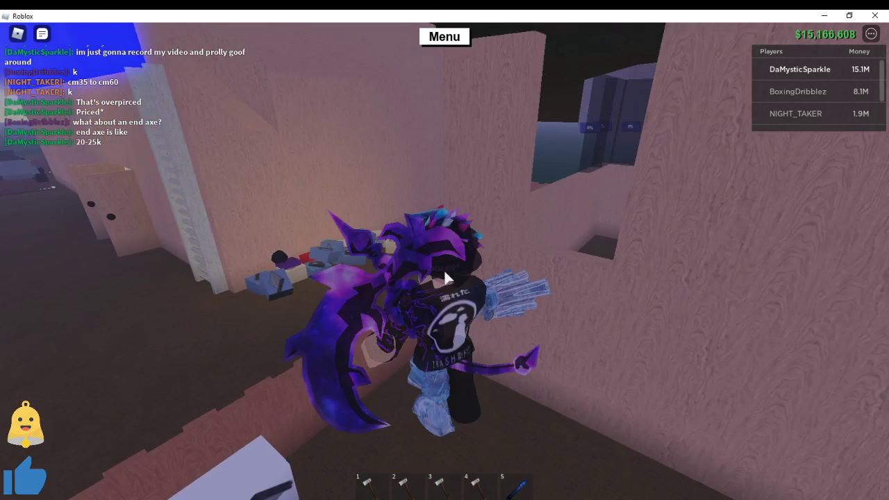
Step: Select the Smooth Wall blueprint and reply '20cm-25cmk' in chat
{"action": "key", "text": "5"}
{"action": "left_click", "coordinate": [472, 286]}
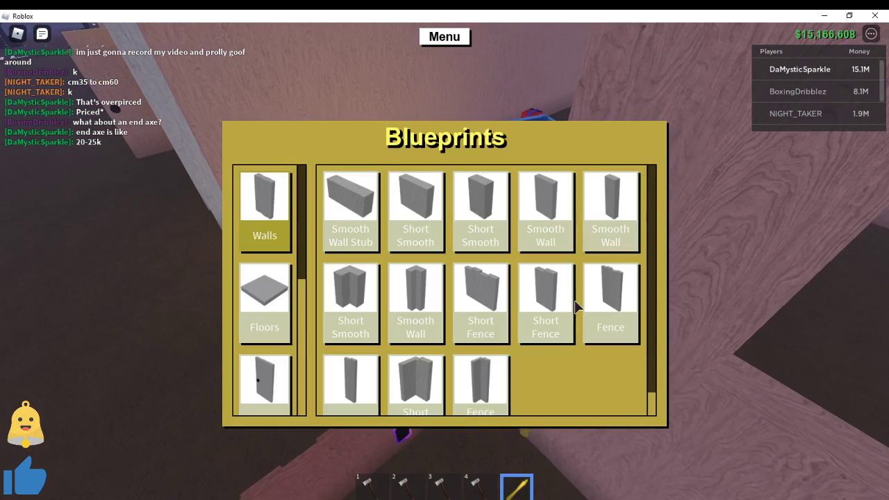
{"action": "left_click", "coordinate": [541, 217]}
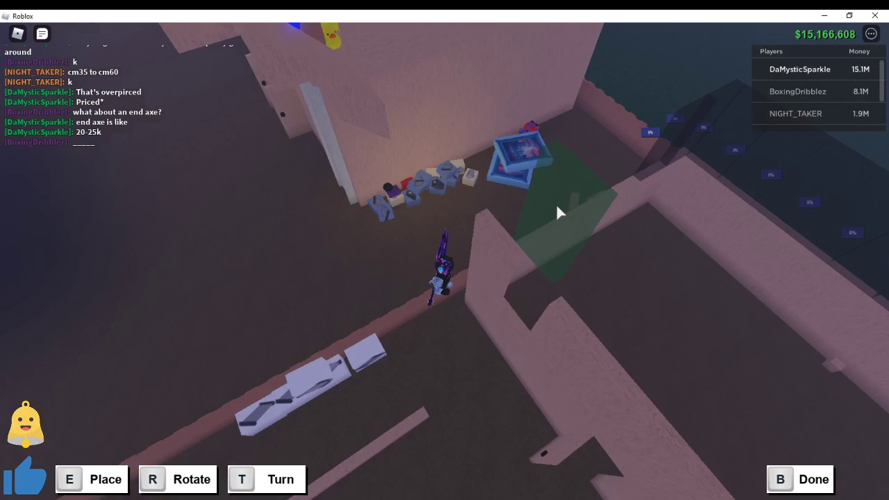
{"action": "scroll", "scroll_direction": "up", "scroll_amount": 3}
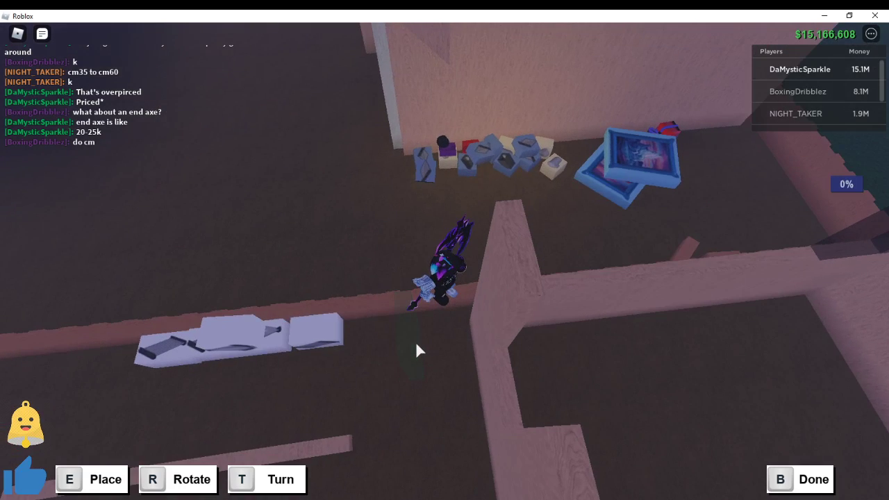
{"action": "key", "text": "slash"}
{"action": "type", "text": "20cm"}
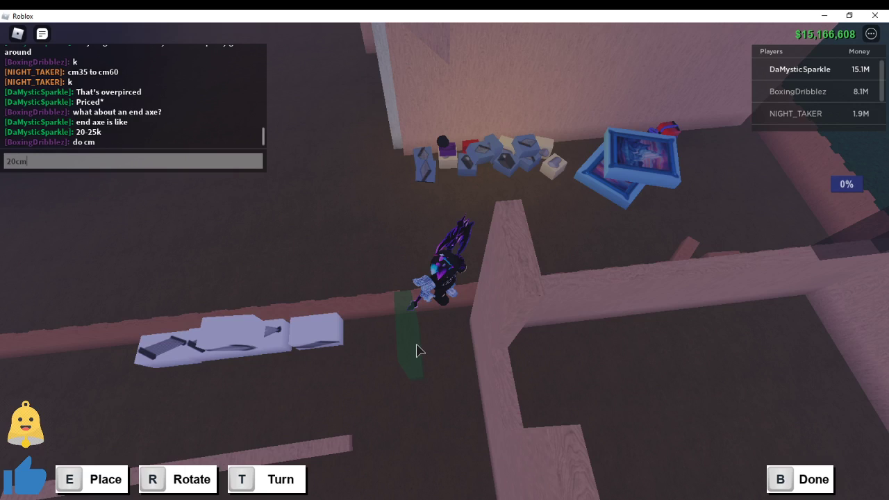
{"action": "type", "text": "-25cmk"}
{"action": "key", "text": "Return"}
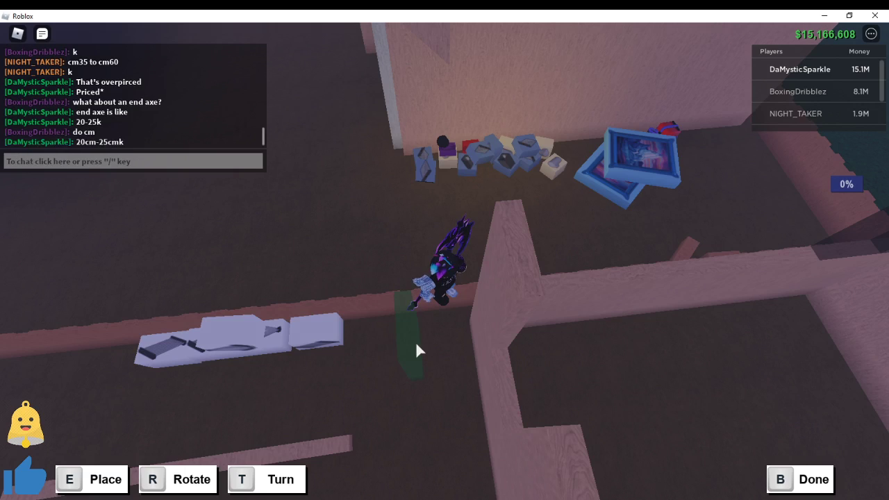
Step: Place a first smooth wall blueprint, then pick it back up to reposition
{"action": "left_click_drag", "start_coordinate": [415, 341], "coordinate": [488, 374]}
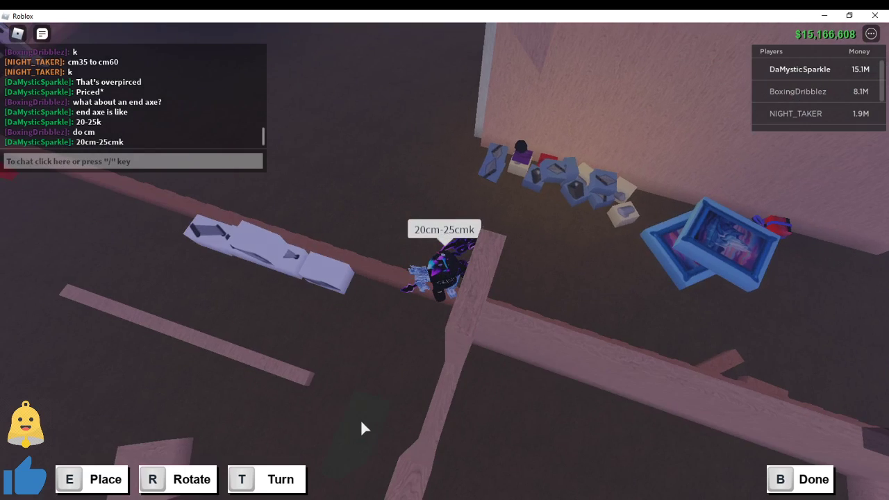
{"action": "left_click", "coordinate": [438, 380]}
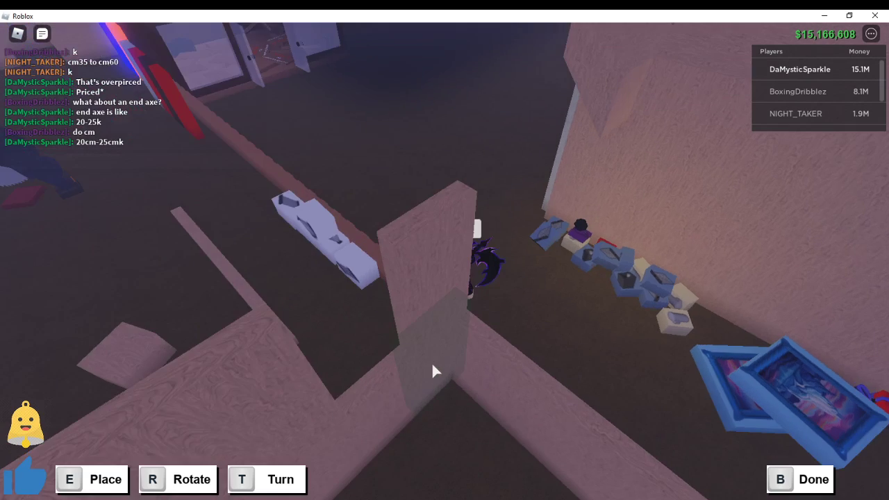
{"action": "left_click", "coordinate": [336, 296]}
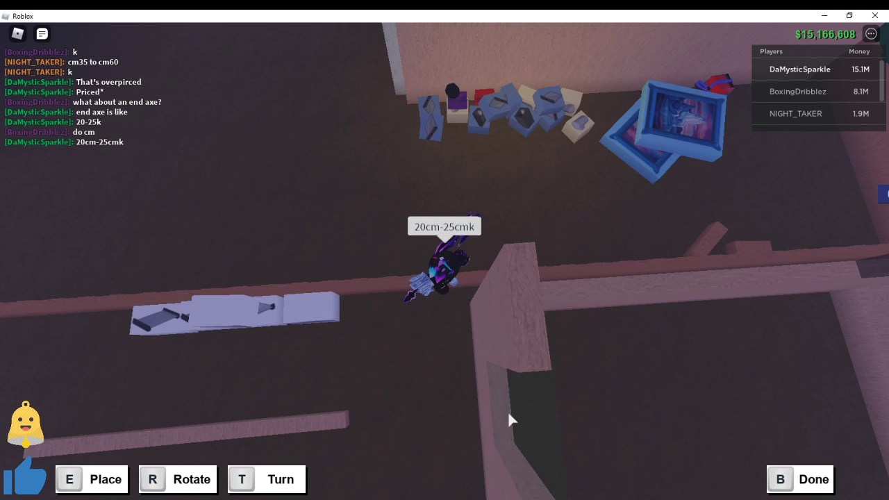
{"action": "key", "text": "b"}
{"action": "left_click", "coordinate": [509, 410]}
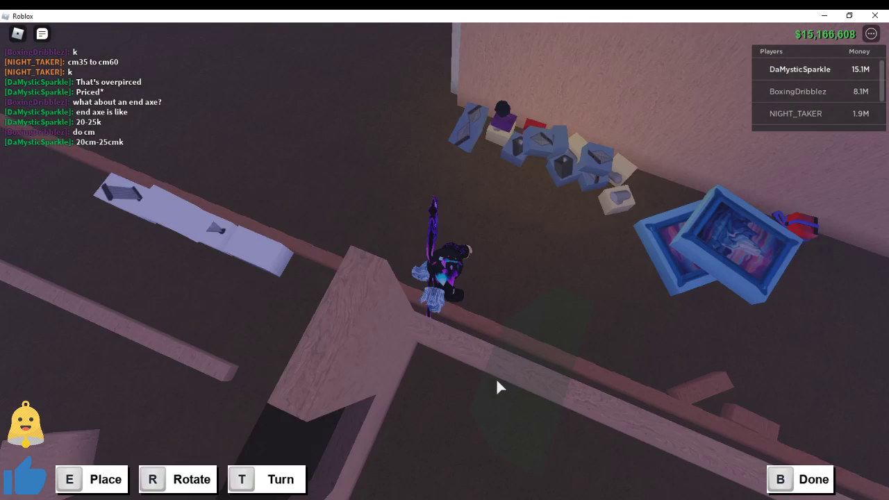
Step: Lay a row of smooth wall blueprints along the wall top and finish placing
{"action": "key", "text": "e"}
{"action": "left_click", "coordinate": [450, 320]}
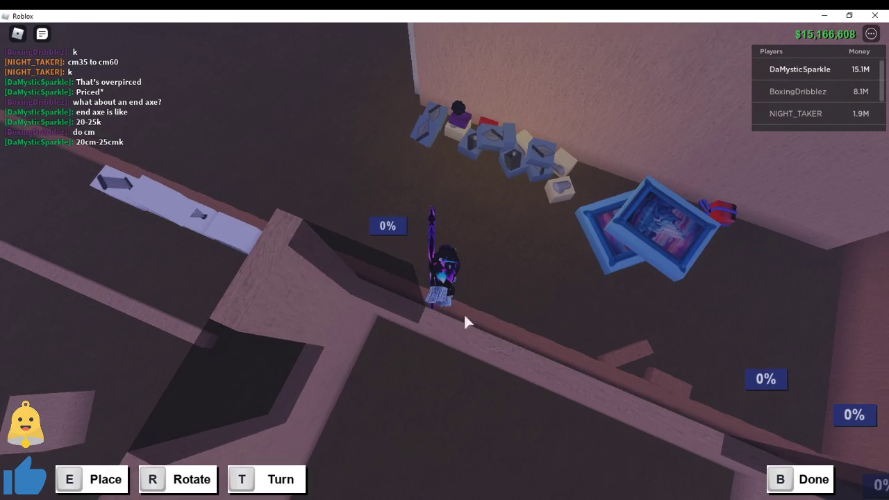
{"action": "key", "text": "e"}
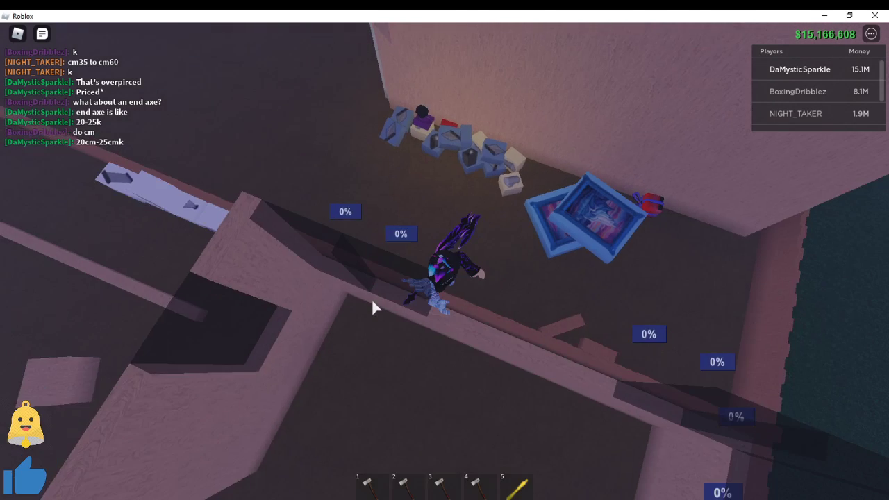
{"action": "left_click", "coordinate": [371, 298]}
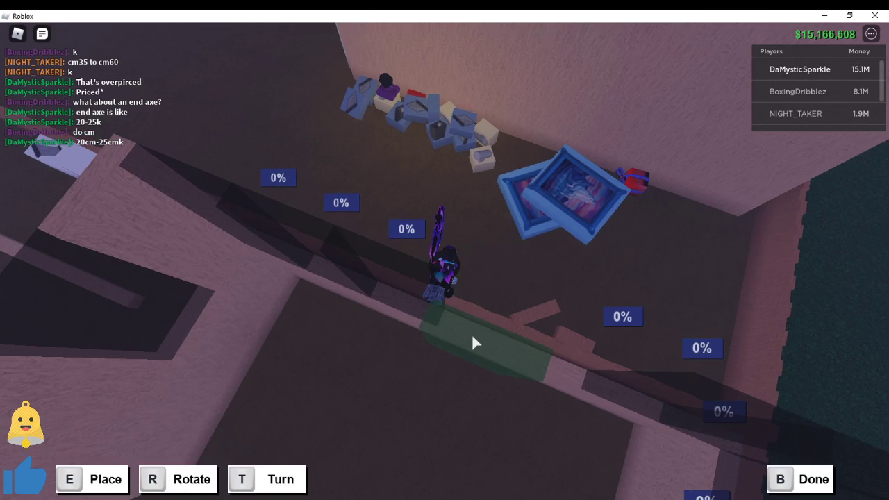
{"action": "key", "text": "e"}
{"action": "left_click", "coordinate": [490, 317]}
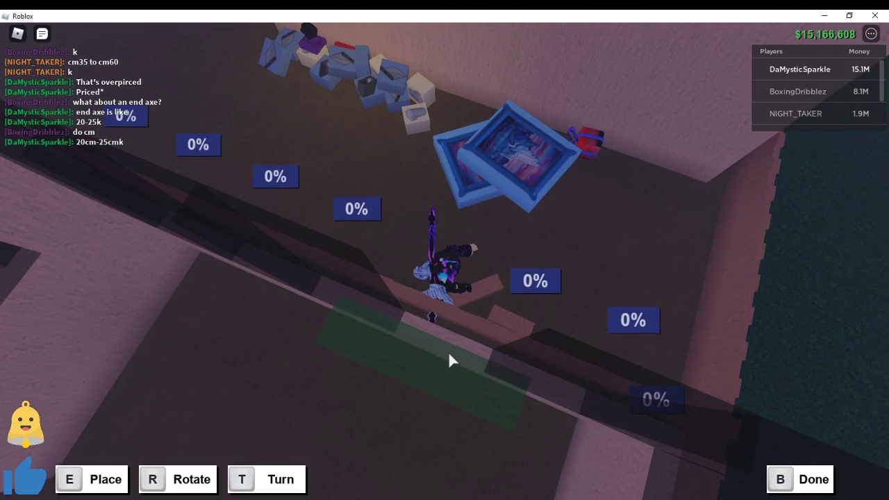
{"action": "key", "text": "e"}
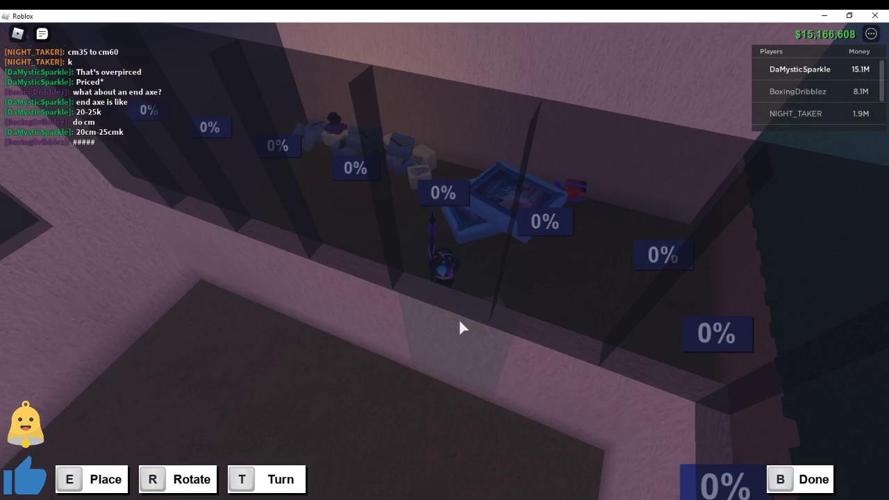
{"action": "key", "text": "b"}
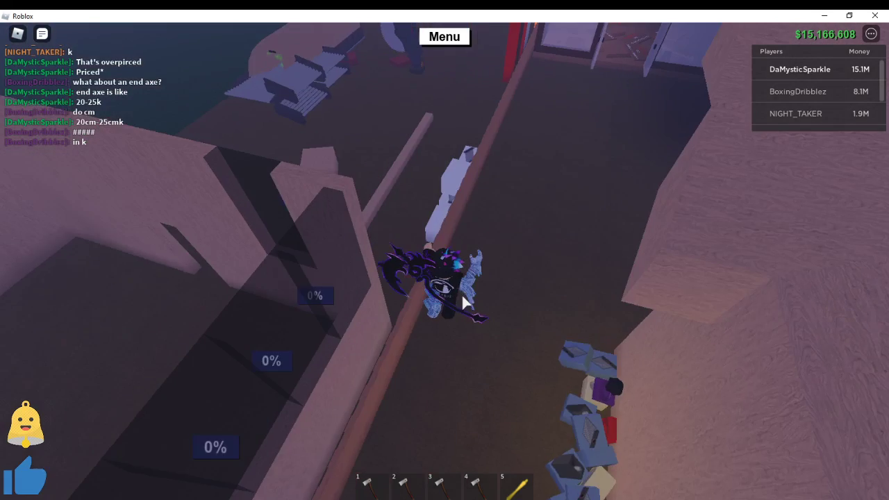
Step: Walk along the plank beside the room and reply 'cm25 k' in chat
{"action": "key", "text": "w"}
{"action": "key", "text": "w"}
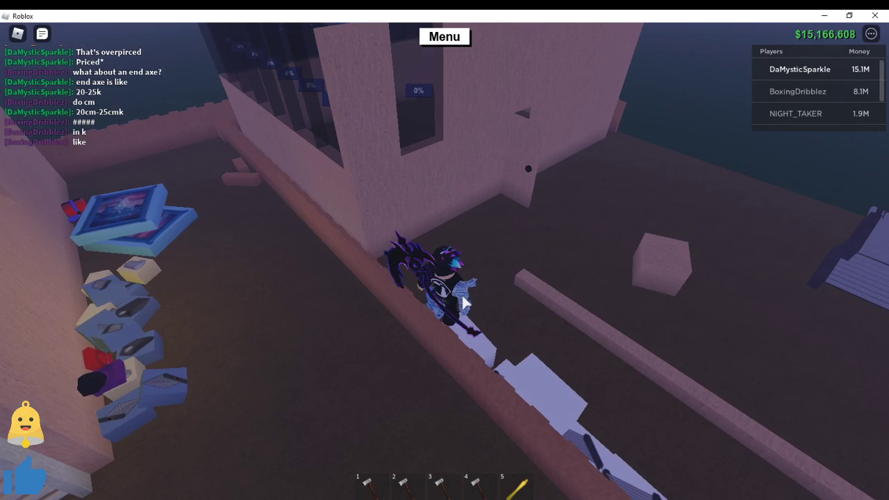
{"action": "key", "text": "w"}
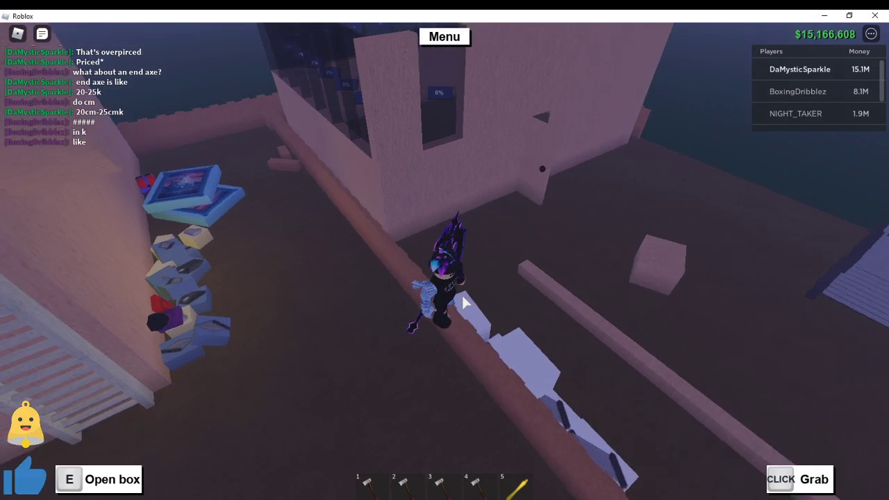
{"action": "left_click_drag", "start_coordinate": [461, 293], "coordinate": [461, 293]}
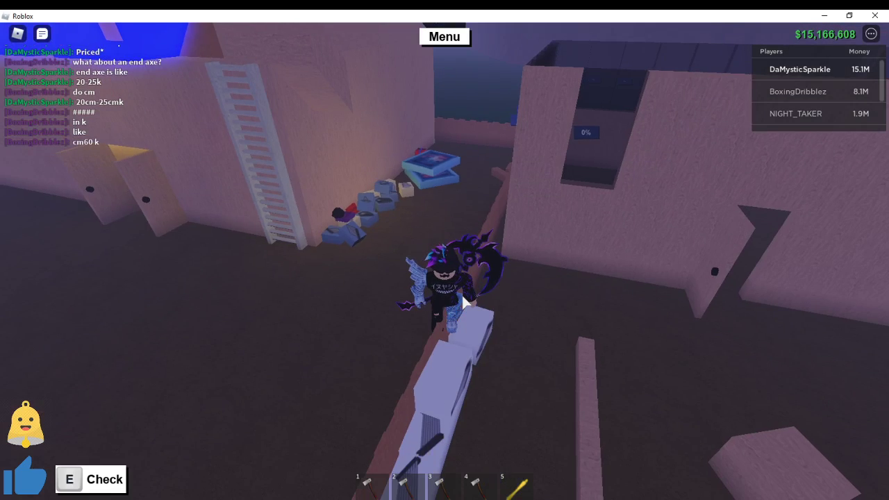
{"action": "key", "text": "slash"}
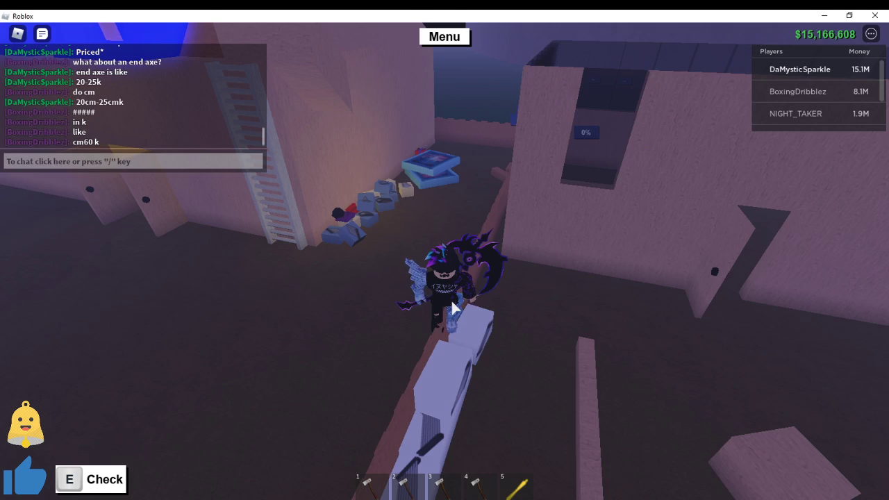
{"action": "key", "text": "Return"}
Step: Sit briefly on the bench, get up, and equip the blueprint tool
{"action": "left_click_drag", "start_coordinate": [455, 305], "coordinate": [496, 206]}
{"action": "key", "text": "w"}
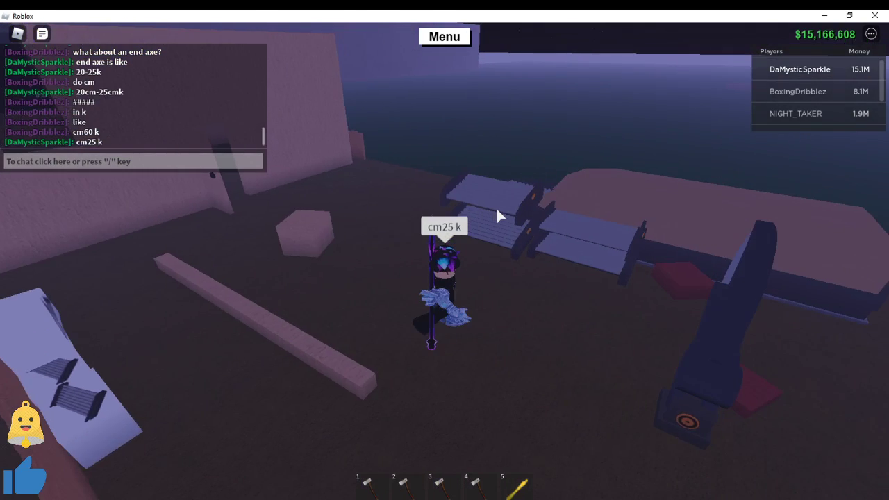
{"action": "key", "text": "w"}
{"action": "key", "text": "w"}
{"action": "key", "text": "e"}
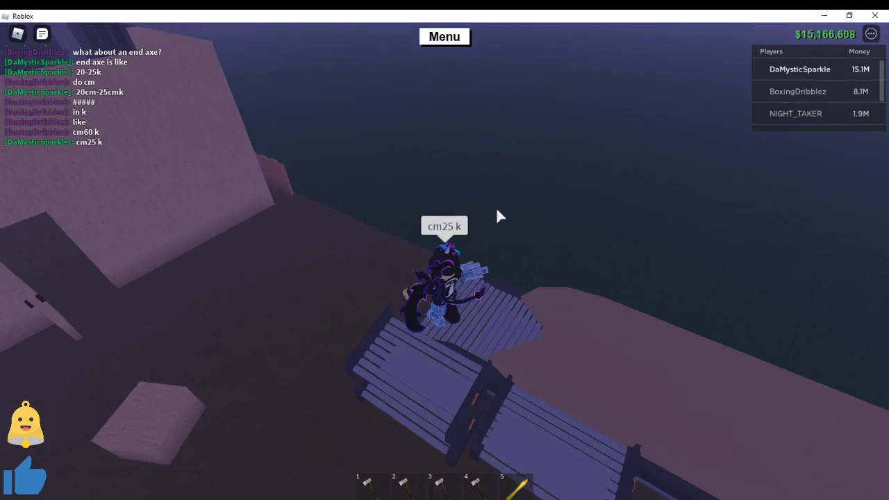
{"action": "left_click_drag", "start_coordinate": [495, 207], "coordinate": [495, 206]}
{"action": "key", "text": "space"}
{"action": "key", "text": "w"}
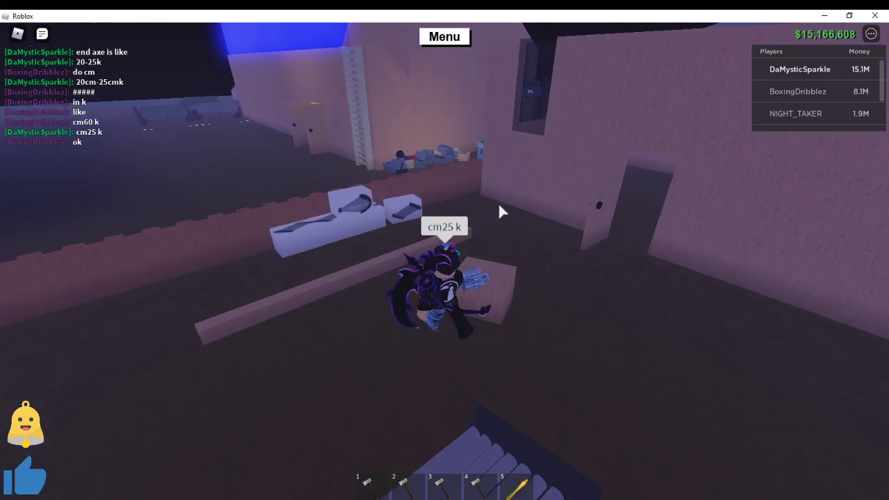
{"action": "scroll", "scroll_direction": "up", "scroll_amount": 3}
{"action": "key", "text": "5"}
Step: Place two wall blueprints on the storage room wall
{"action": "left_click", "coordinate": [445, 265]}
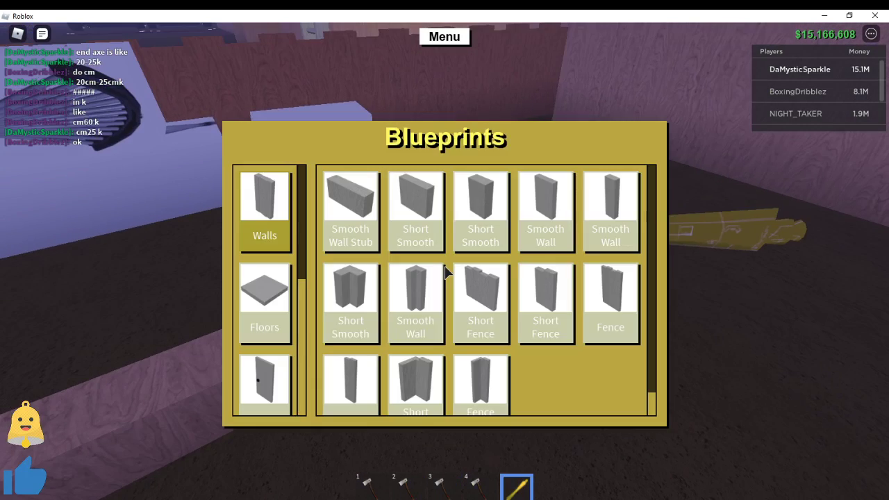
{"action": "left_click", "coordinate": [415, 304]}
{"action": "left_click", "coordinate": [446, 272]}
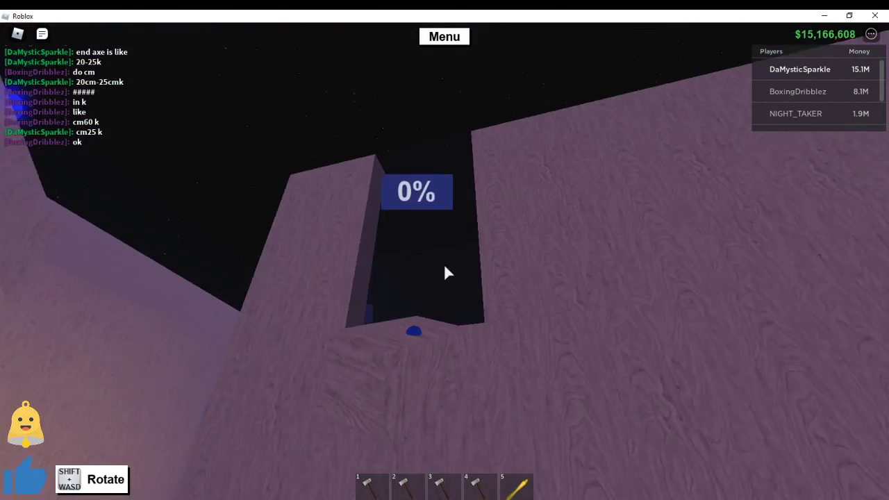
{"action": "left_click", "coordinate": [446, 273]}
Step: Switch between axes, then grab and release the small wooden block
{"action": "key", "text": "3"}
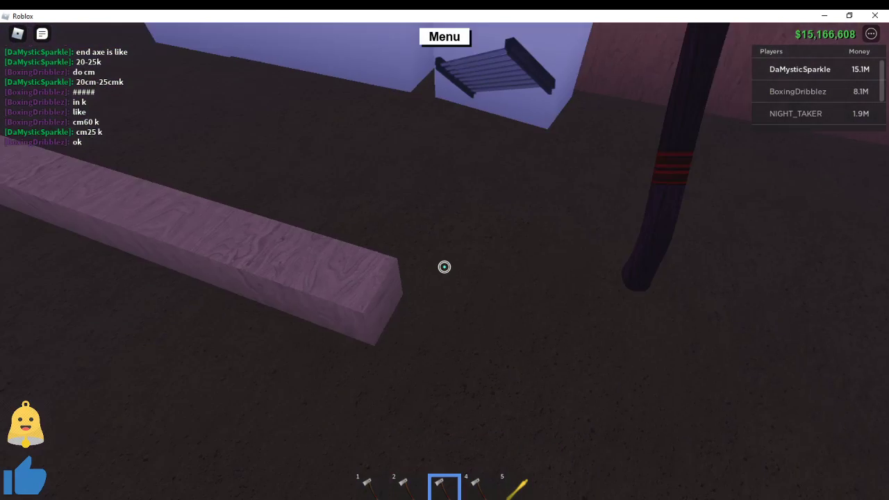
{"action": "key", "text": "5"}
{"action": "key", "text": "4"}
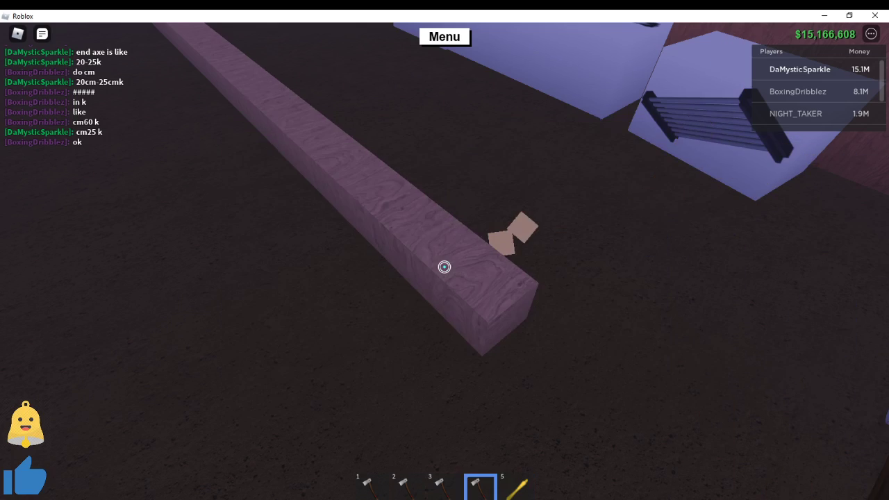
{"action": "key", "text": "w"}
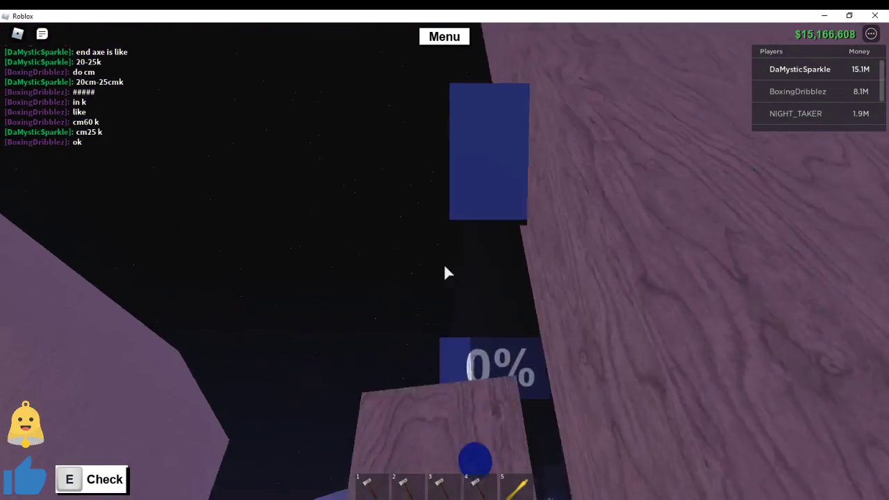
{"action": "key", "text": "4"}
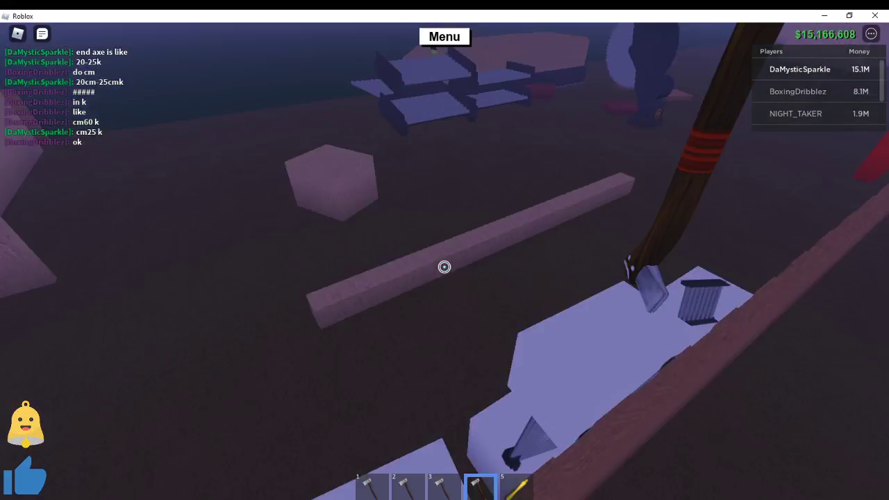
{"action": "left_click", "coordinate": [447, 270]}
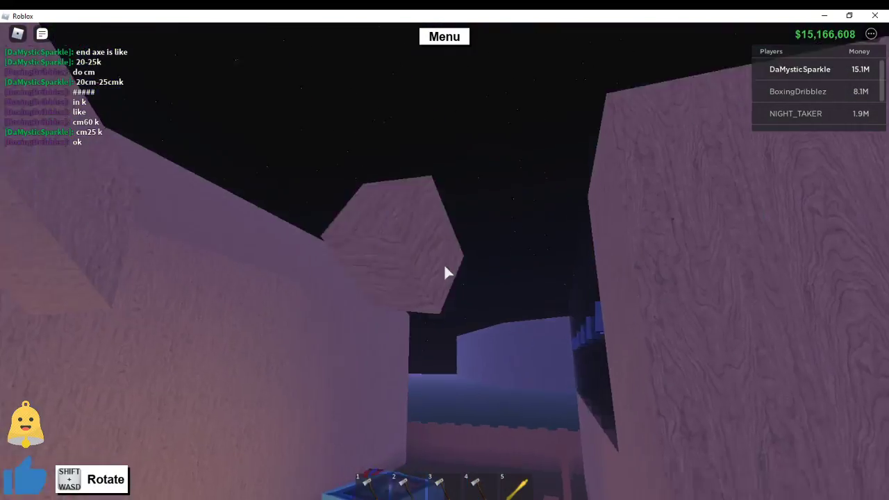
{"action": "key", "text": "w"}
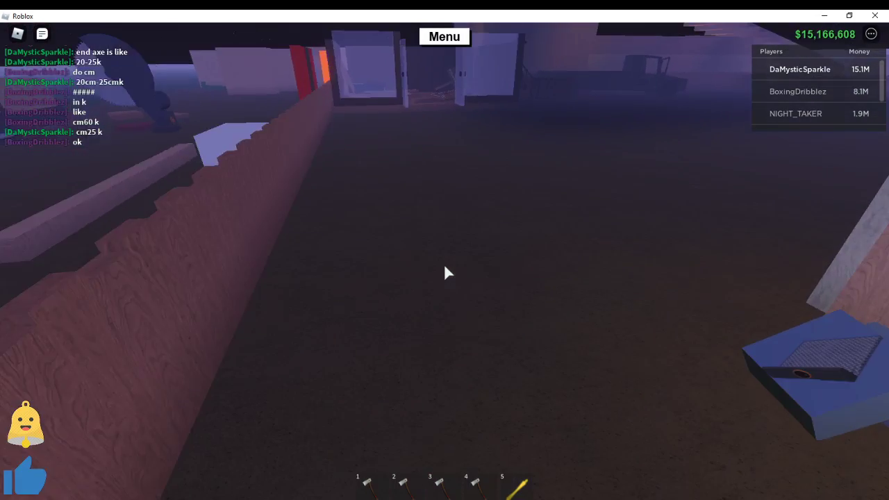
Step: Lift the long plank and drop it nearby
{"action": "left_click_drag", "start_coordinate": [447, 273], "coordinate": [446, 273]}
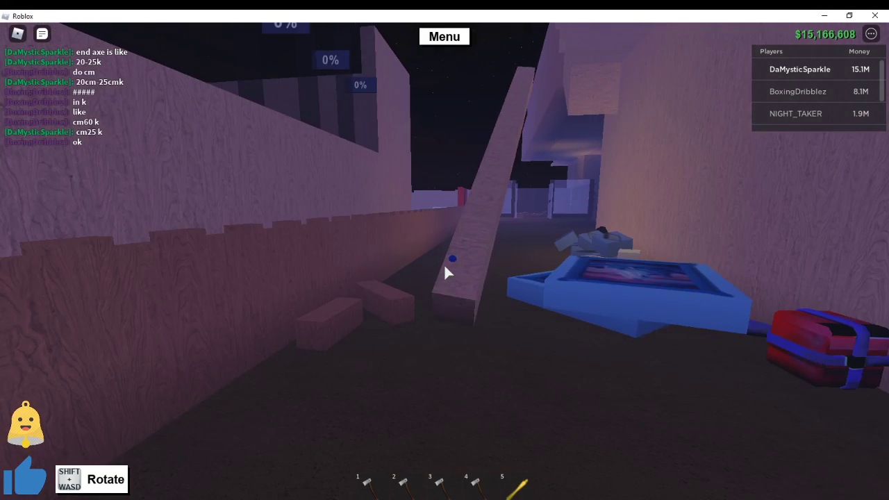
{"action": "key", "text": "3"}
{"action": "key", "text": "4"}
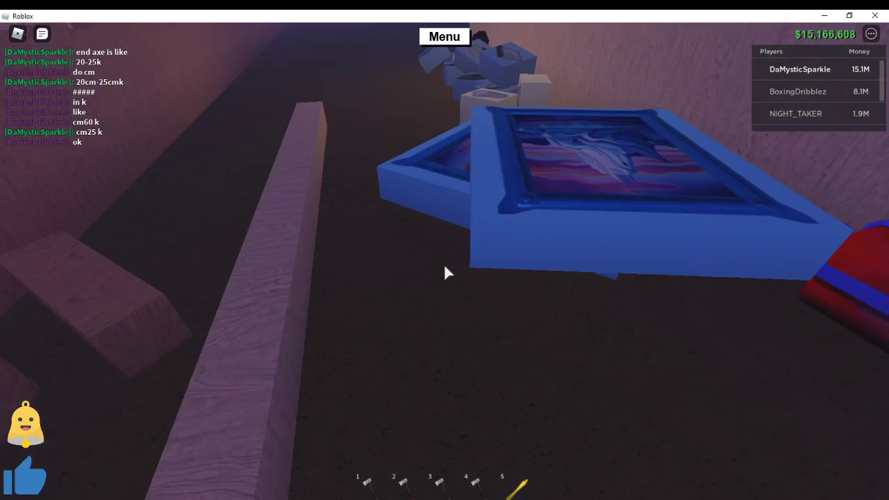
{"action": "key", "text": "3"}
{"action": "key", "text": "4"}
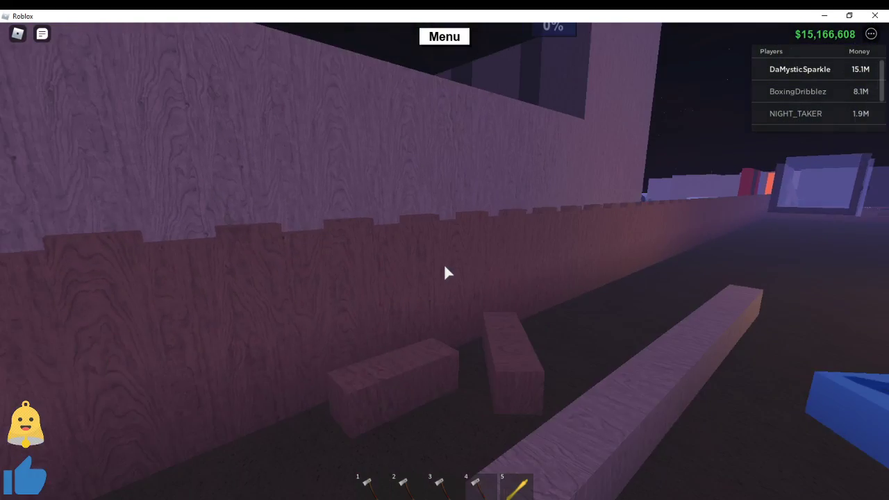
Step: Turn toward the wall blueprints and grab blueprint pieces to adjust their placement
{"action": "key", "text": "5"}
{"action": "key", "text": "w"}
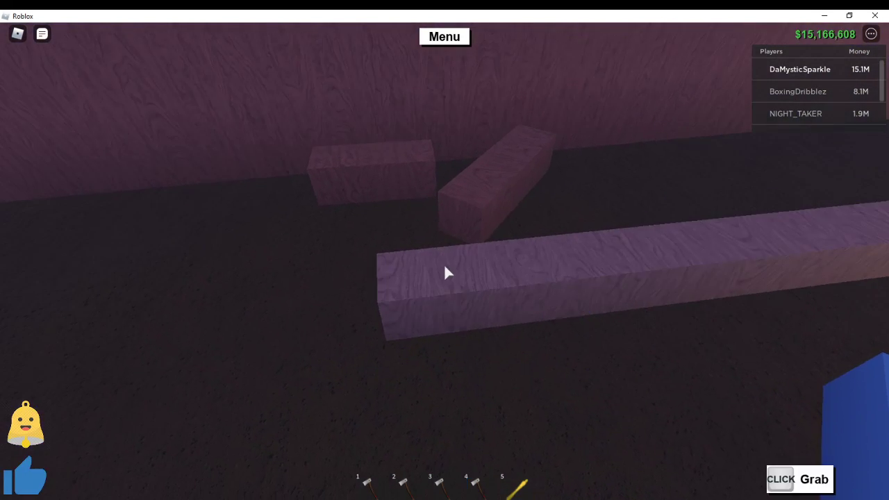
{"action": "key", "text": "w"}
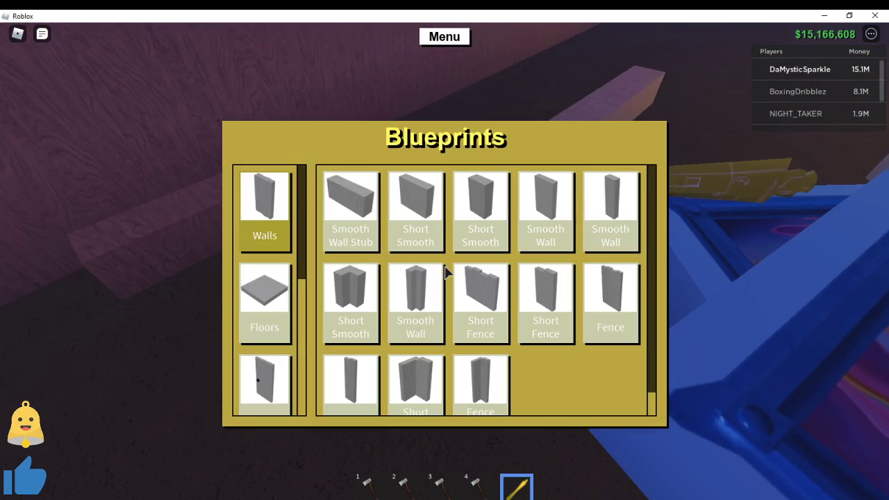
{"action": "key", "text": "4"}
{"action": "left_click", "coordinate": [444, 272]}
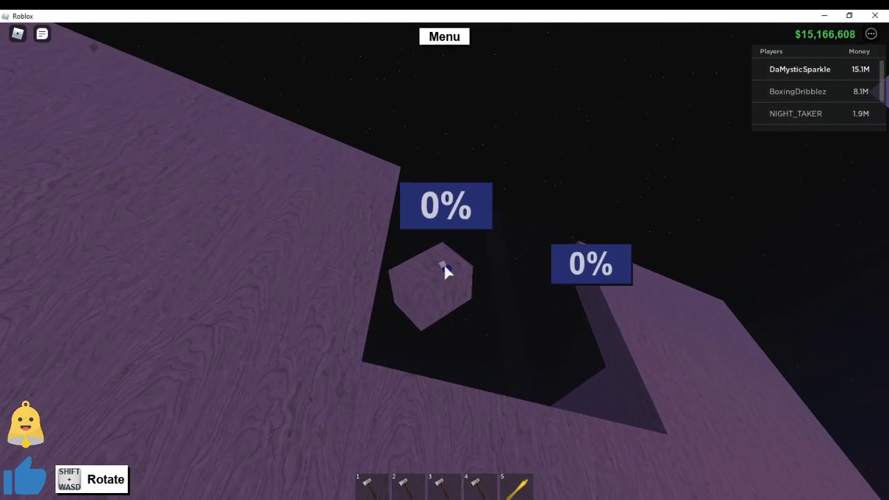
{"action": "key", "text": "5"}
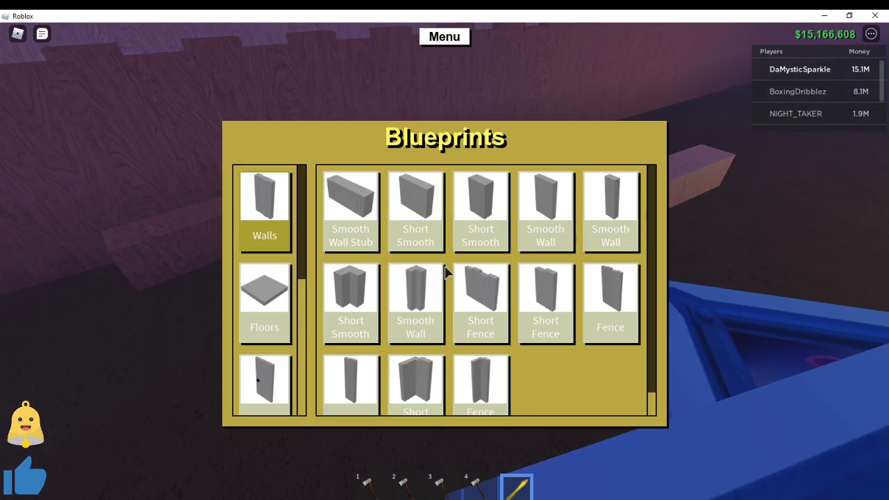
{"action": "left_click", "coordinate": [445, 267]}
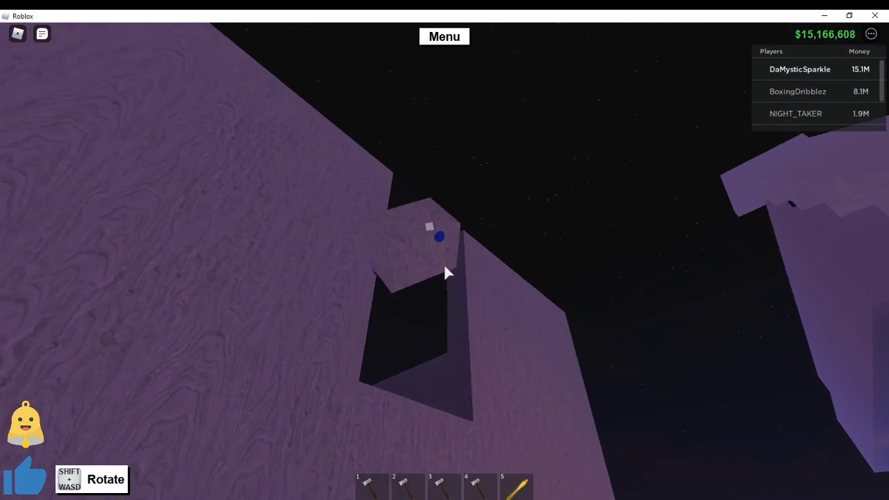
Step: Carry the long purple plank out and drop it onto the grass
{"action": "left_click_drag", "start_coordinate": [444, 272], "coordinate": [447, 273]}
{"action": "key", "text": "4"}
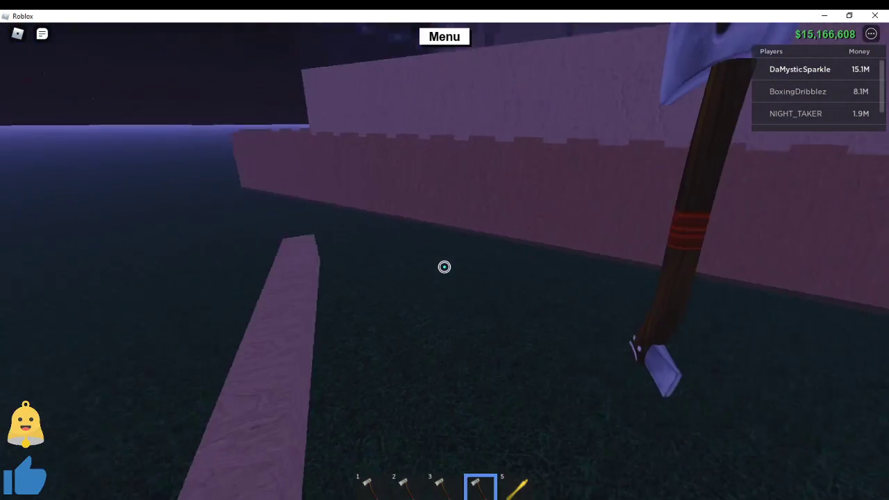
{"action": "left_click_drag", "start_coordinate": [444, 267], "coordinate": [447, 273]}
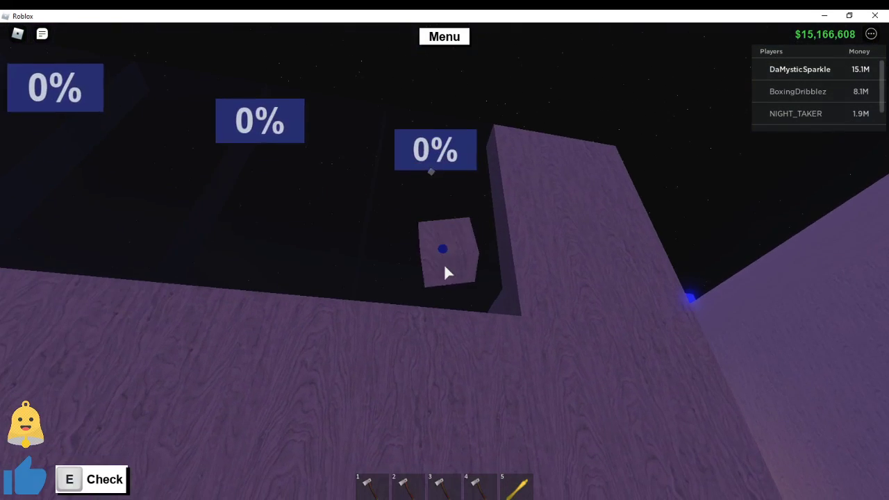
{"action": "key", "text": "4"}
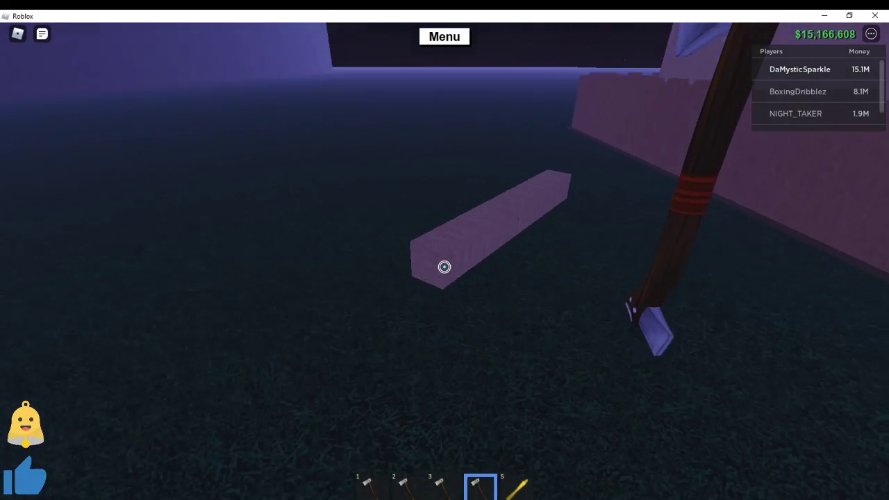
{"action": "left_click_drag", "start_coordinate": [445, 266], "coordinate": [446, 271]}
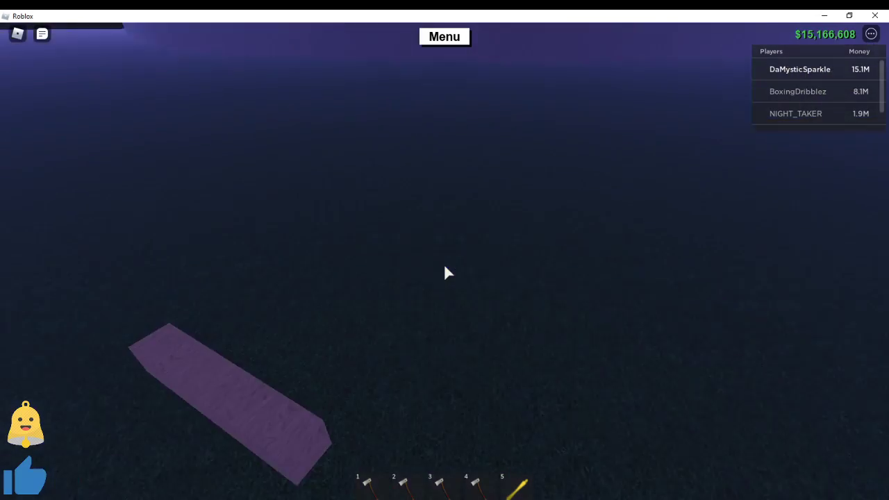
{"action": "key", "text": "4"}
Step: Pick the plank back up off the grass and grab the small block
{"action": "left_click_drag", "start_coordinate": [445, 273], "coordinate": [445, 273]}
{"action": "key", "text": "4"}
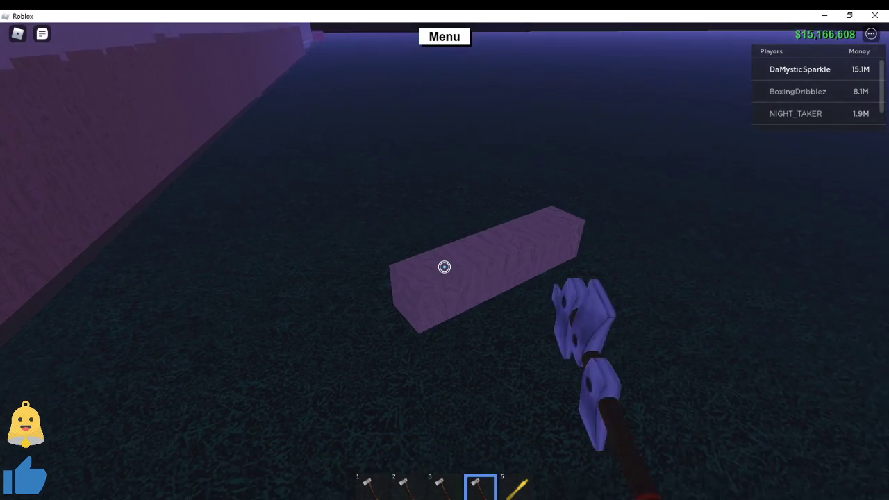
{"action": "key", "text": "4"}
{"action": "left_click_drag", "start_coordinate": [446, 273], "coordinate": [445, 267]}
Step: Briefly browse the blueprint catalogue, then close it
{"action": "key", "text": "5"}
{"action": "left_click", "coordinate": [445, 273]}
{"action": "key", "text": "Escape"}
{"action": "key", "text": "5"}
{"action": "key", "text": "5"}
{"action": "scroll", "scroll_direction": "up", "scroll_amount": 3}
Step: Grab the wooden box, look around the sawmill, then grab the plank beside the wall
{"action": "key", "text": "3"}
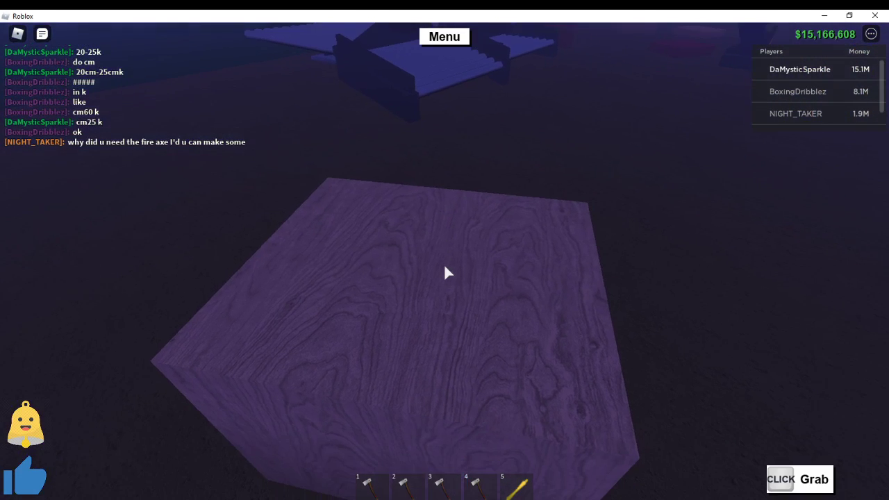
{"action": "left_click_drag", "start_coordinate": [446, 273], "coordinate": [446, 273]}
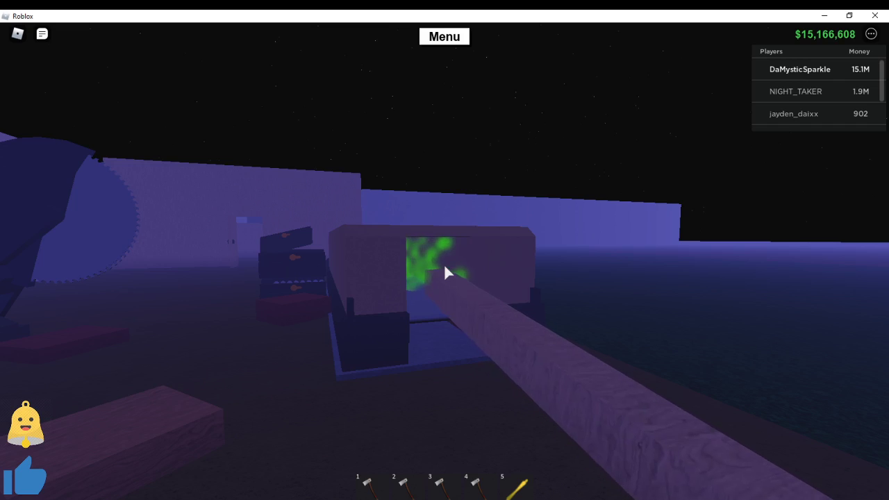
{"action": "right_click", "coordinate": [445, 272]}
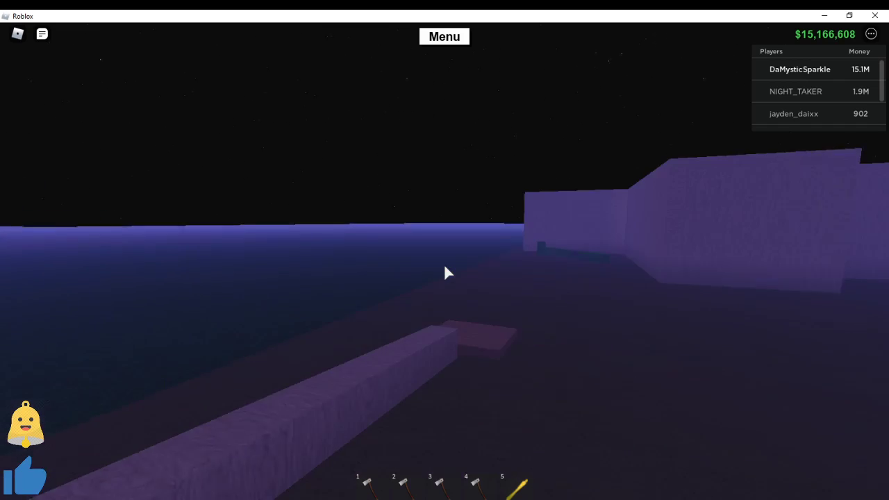
{"action": "left_click_drag", "start_coordinate": [444, 272], "coordinate": [444, 272]}
{"action": "left_click", "coordinate": [445, 272]}
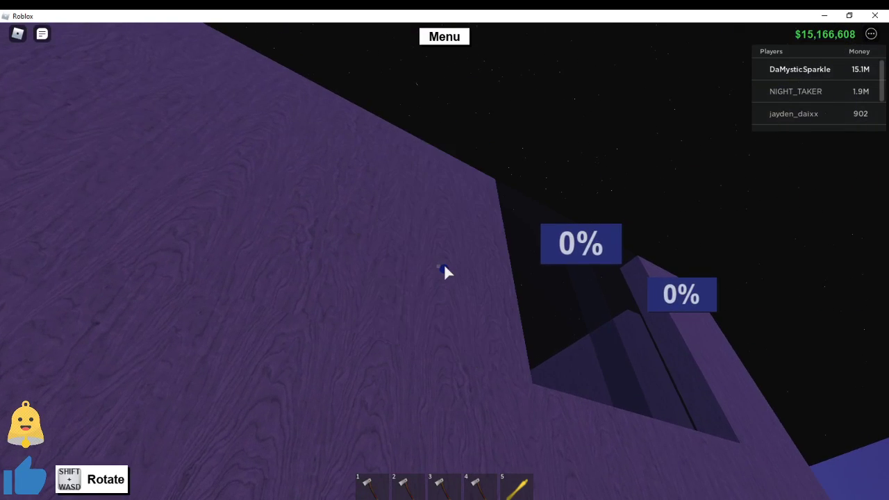
Step: Drop the held plank, then pick it up and move it again
{"action": "key", "text": "3"}
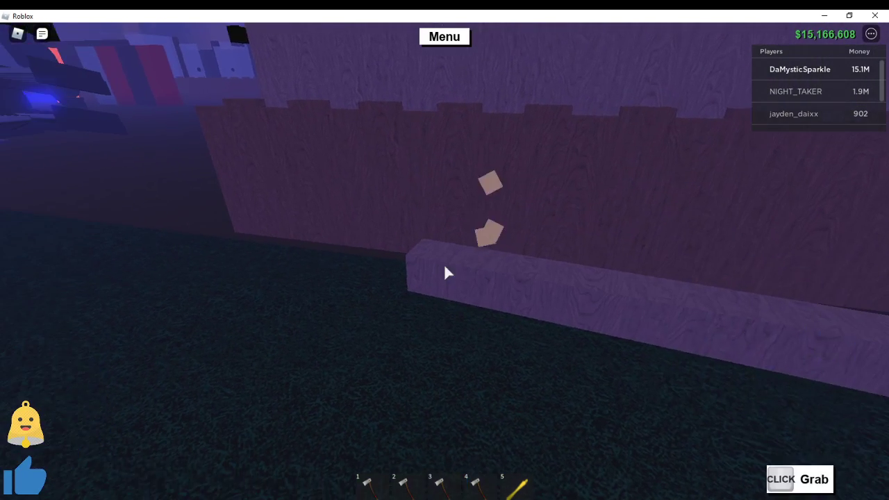
{"action": "left_click_drag", "start_coordinate": [446, 273], "coordinate": [447, 273]}
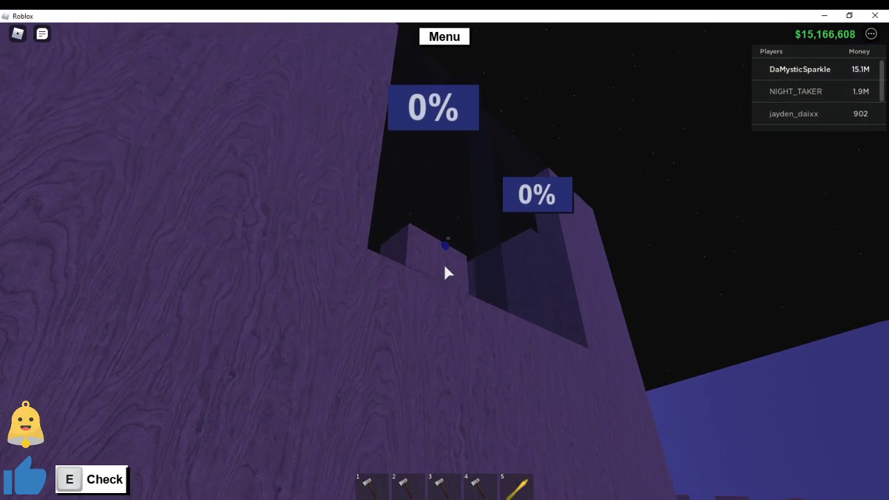
{"action": "left_click", "coordinate": [446, 273]}
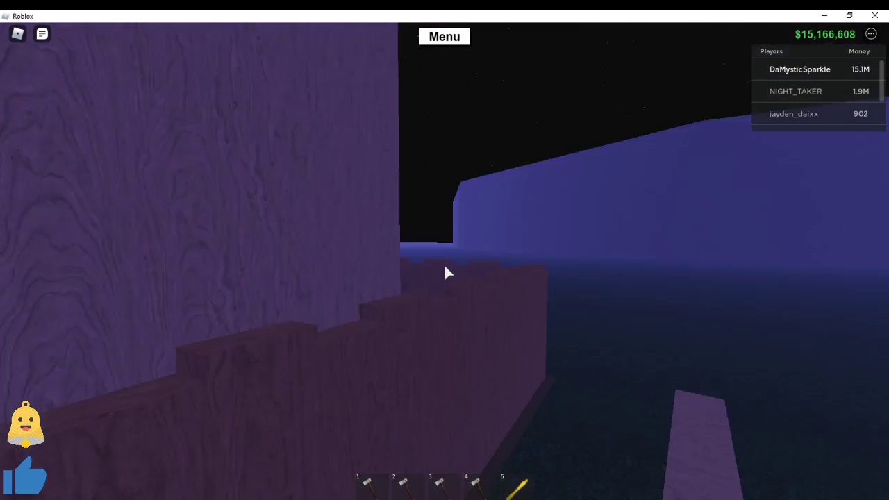
Step: Place a Short Fence blueprint along the base edge, viewing from above
{"action": "key", "text": "5"}
{"action": "left_click", "coordinate": [480, 272]}
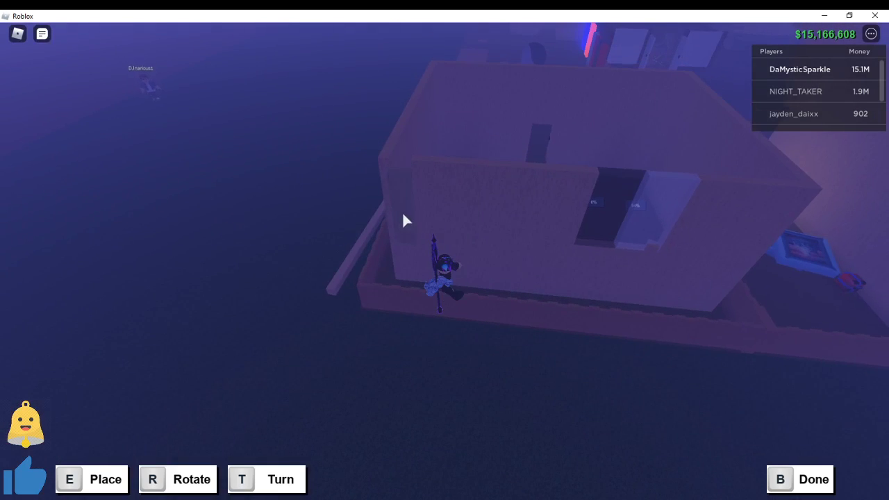
{"action": "right_click", "coordinate": [406, 220]}
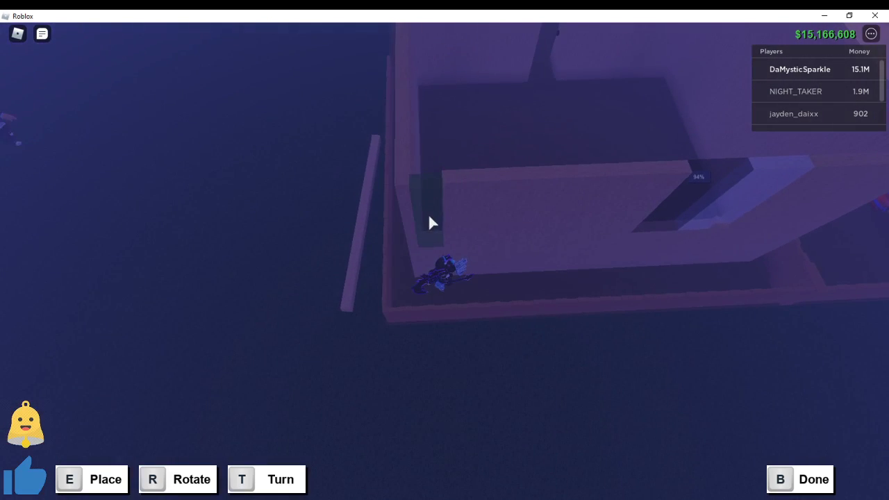
{"action": "left_click_drag", "start_coordinate": [427, 212], "coordinate": [406, 268]}
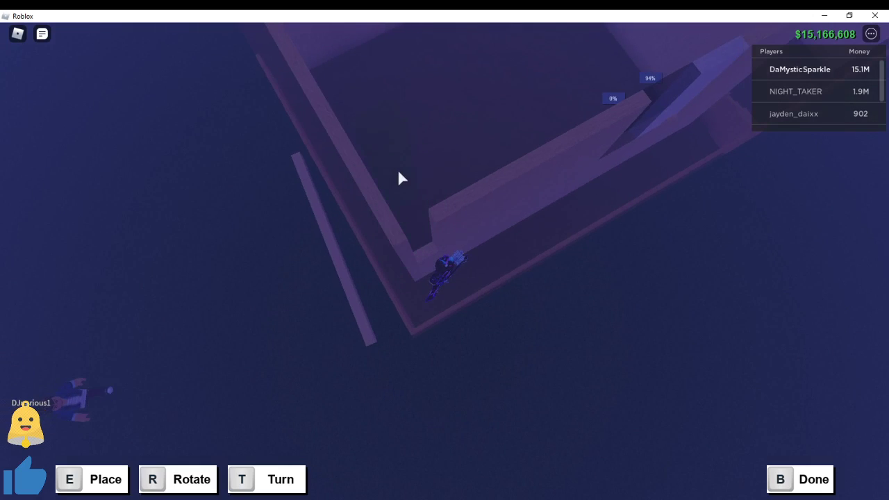
{"action": "left_click_drag", "start_coordinate": [407, 221], "coordinate": [424, 269]}
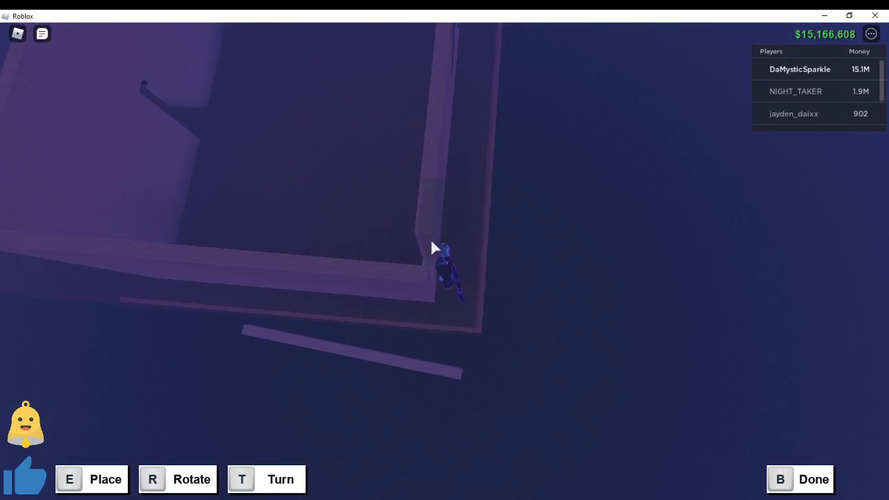
{"action": "left_click_drag", "start_coordinate": [443, 237], "coordinate": [440, 241]}
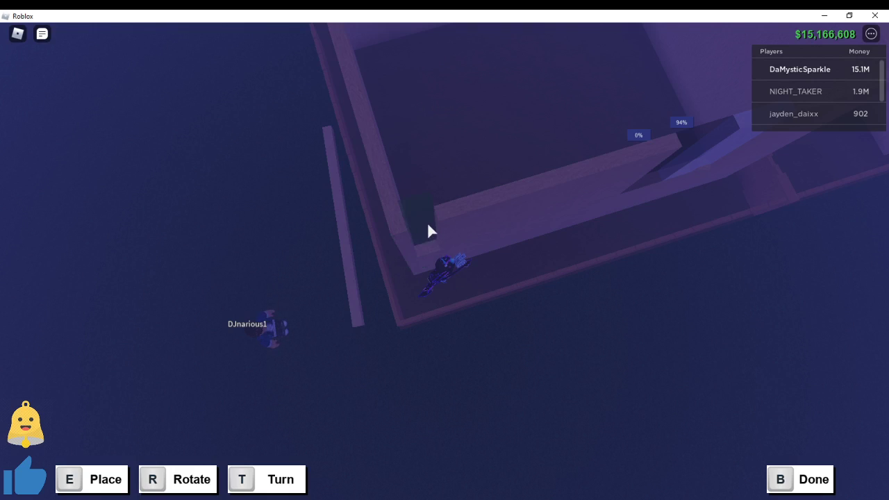
{"action": "key", "text": "e"}
{"action": "left_click_drag", "start_coordinate": [426, 225], "coordinate": [426, 229]}
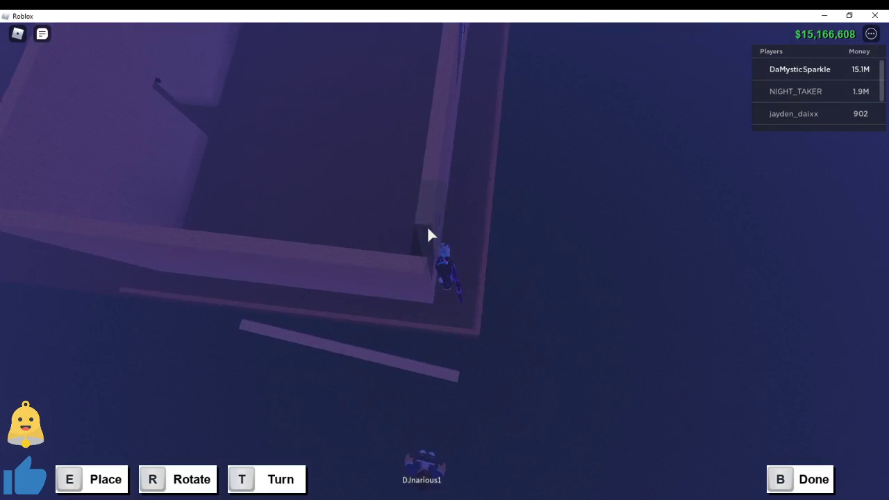
{"action": "key", "text": "e"}
{"action": "scroll", "scroll_direction": "up", "scroll_amount": 3}
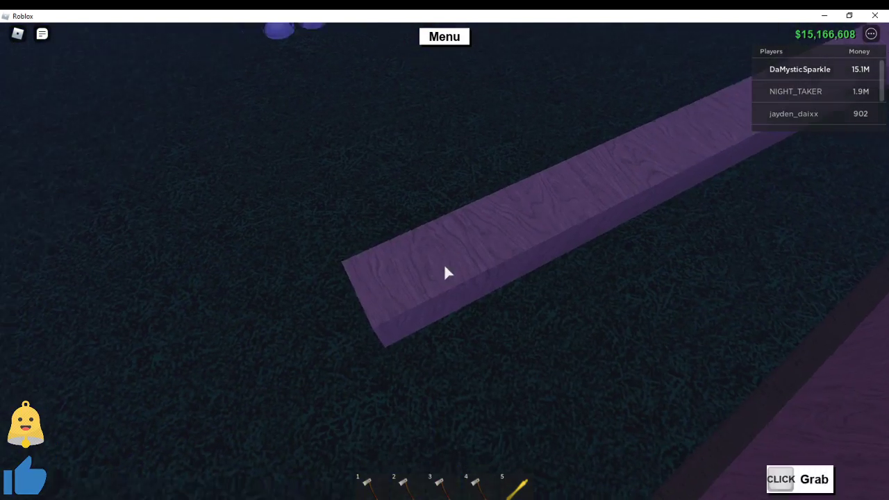
Step: Grab and drop the long purple plank, then chop it with the axe
{"action": "left_click", "coordinate": [447, 273]}
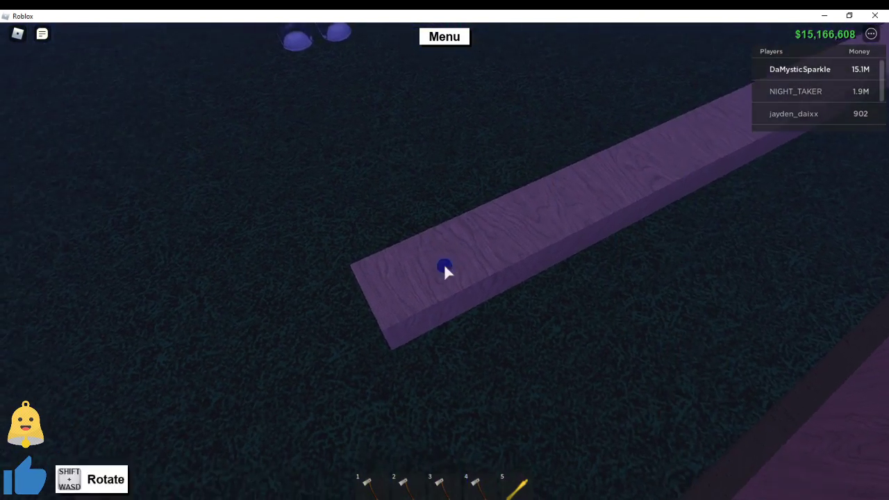
{"action": "left_click", "coordinate": [447, 273]}
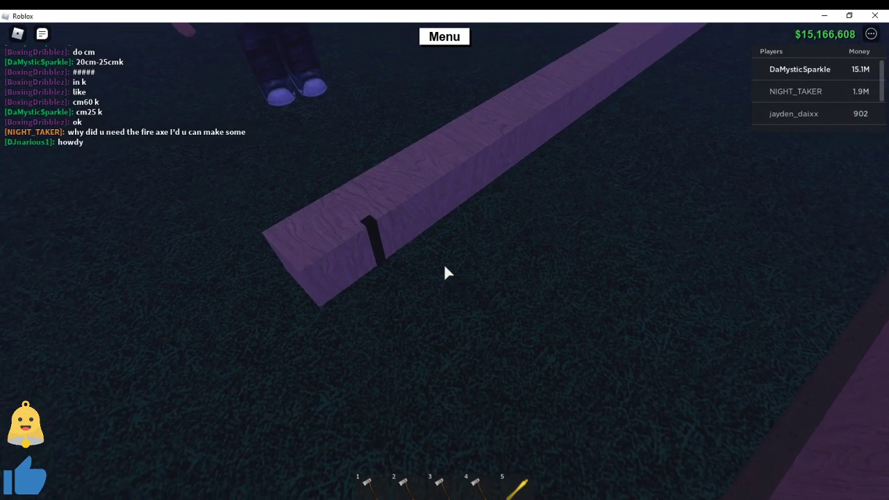
{"action": "right_click", "coordinate": [447, 273]}
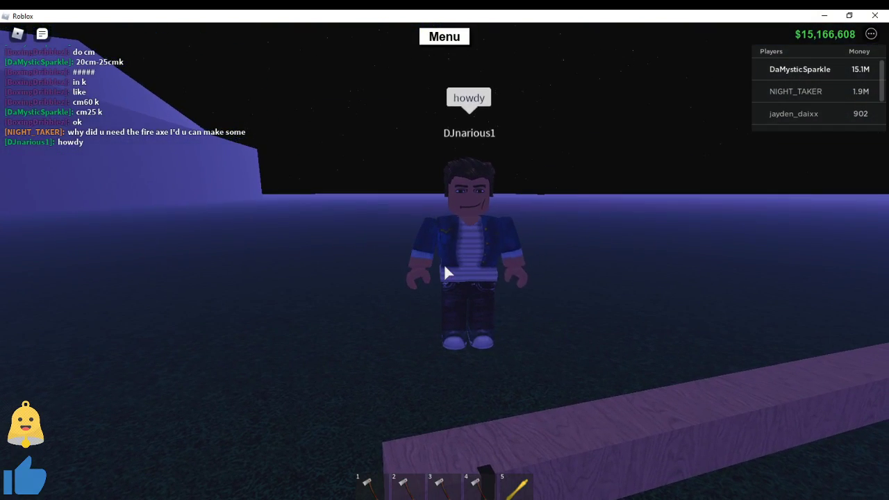
{"action": "key", "text": "4"}
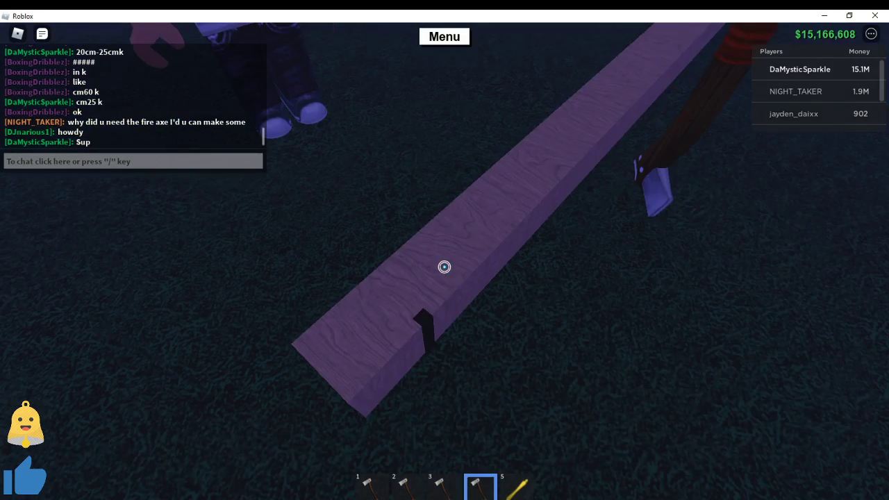
{"action": "key", "text": "4"}
{"action": "left_click", "coordinate": [444, 267]}
Step: Carry the chopped plank pieces onto the 94% blueprint beside the building
{"action": "left_click_drag", "start_coordinate": [447, 273], "coordinate": [447, 273]}
{"action": "left_click", "coordinate": [447, 273]}
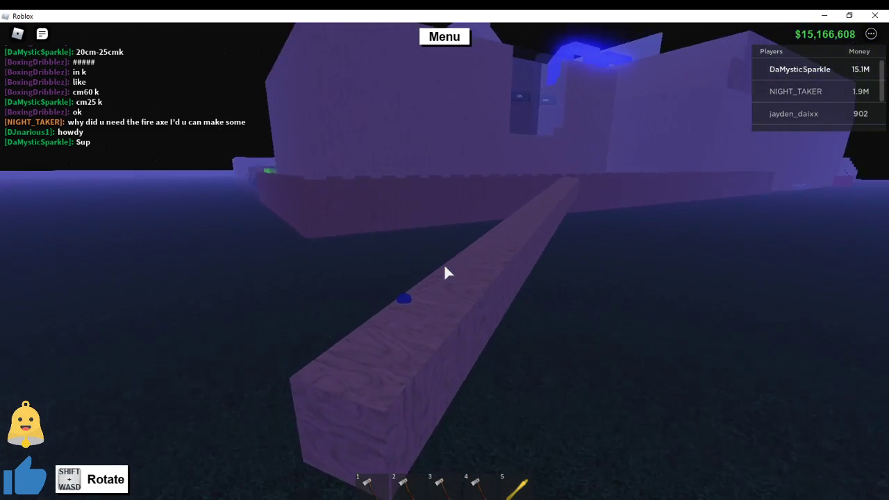
{"action": "left_click_drag", "start_coordinate": [447, 273], "coordinate": [448, 273]}
{"action": "scroll", "scroll_direction": "down", "scroll_amount": 3}
{"action": "scroll", "scroll_direction": "up", "scroll_amount": 3}
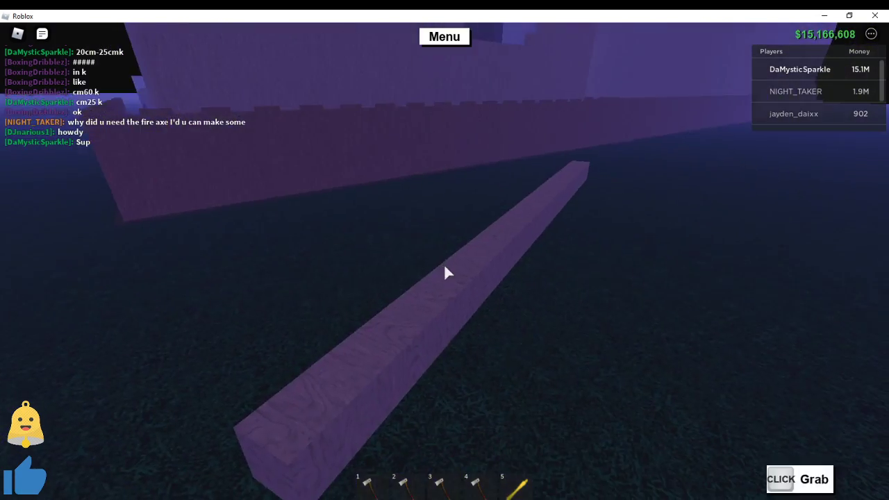
{"action": "left_click", "coordinate": [447, 273]}
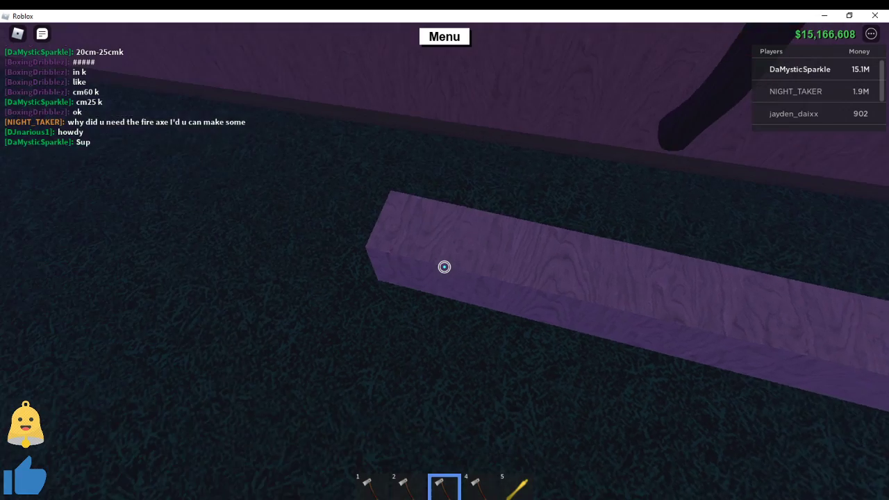
{"action": "left_click", "coordinate": [447, 273]}
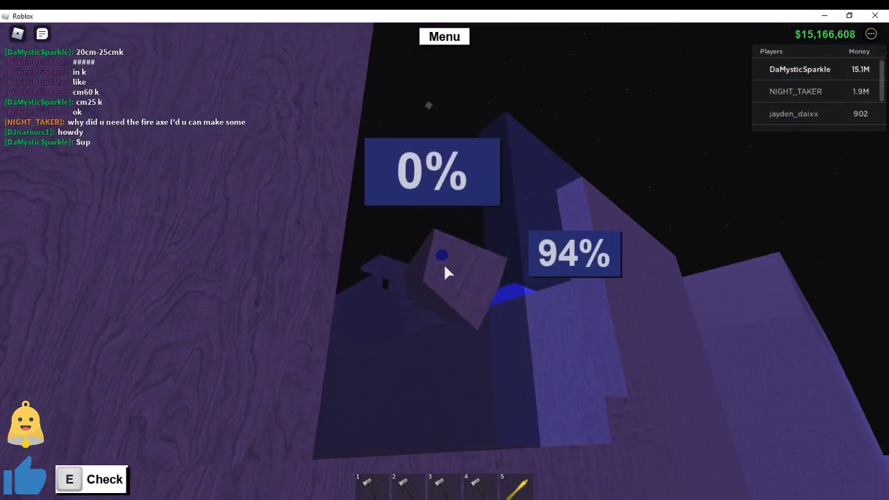
{"action": "key", "text": "4"}
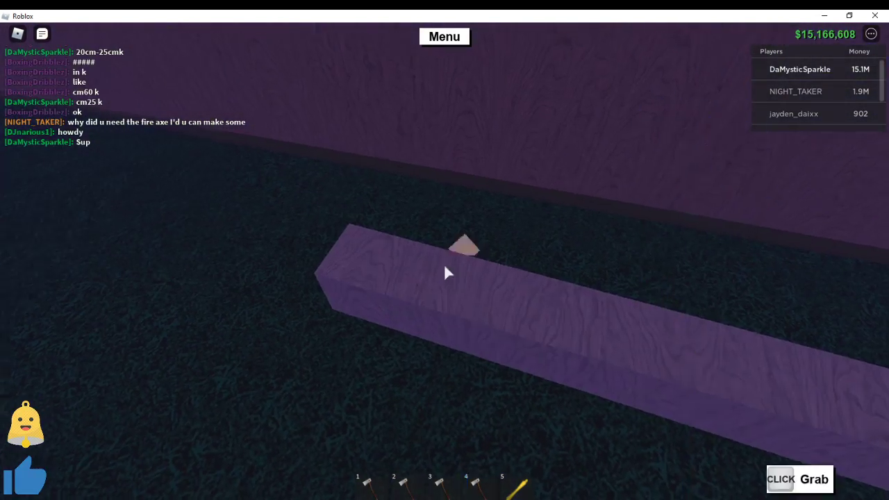
{"action": "left_click", "coordinate": [448, 273]}
{"action": "key", "text": "5"}
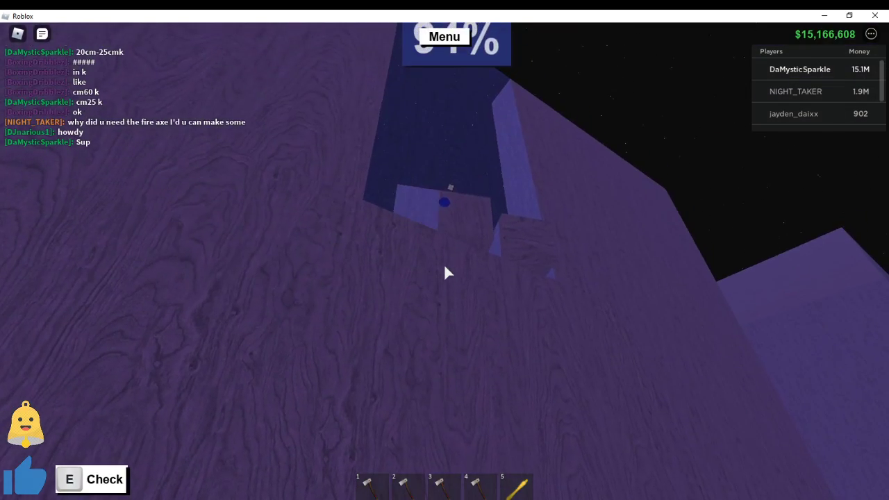
{"action": "scroll", "scroll_direction": "down", "scroll_amount": 3}
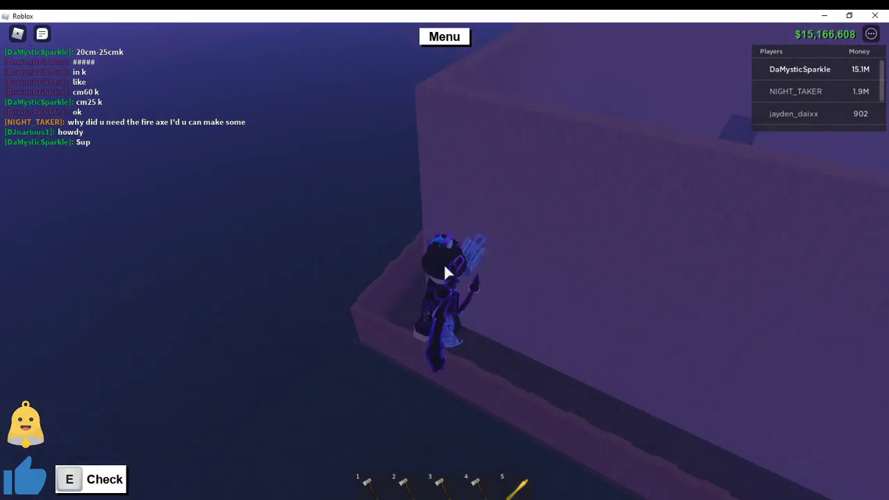
Step: Browse the floor, wall and door blueprints, then choose the Ladder blueprint
{"action": "left_click", "coordinate": [447, 273]}
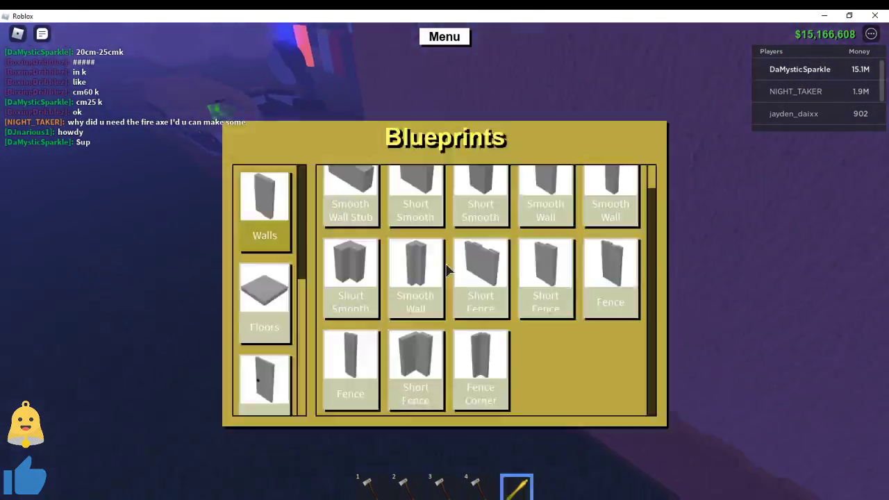
{"action": "scroll", "scroll_direction": "up", "scroll_amount": 3}
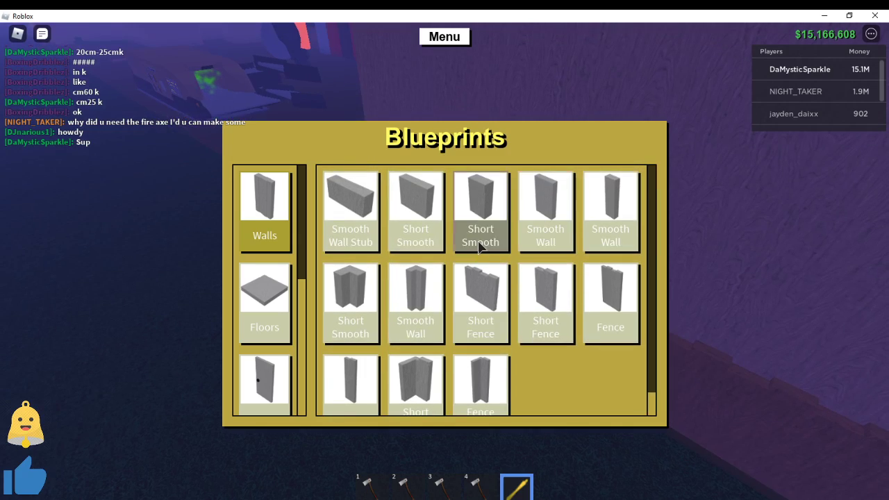
{"action": "left_click", "coordinate": [281, 278]}
{"action": "left_click", "coordinate": [264, 229]}
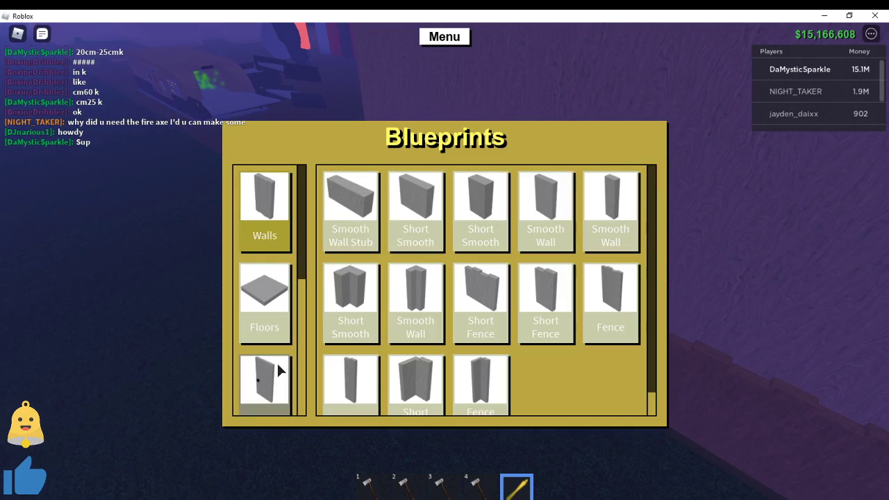
{"action": "left_click", "coordinate": [280, 371]}
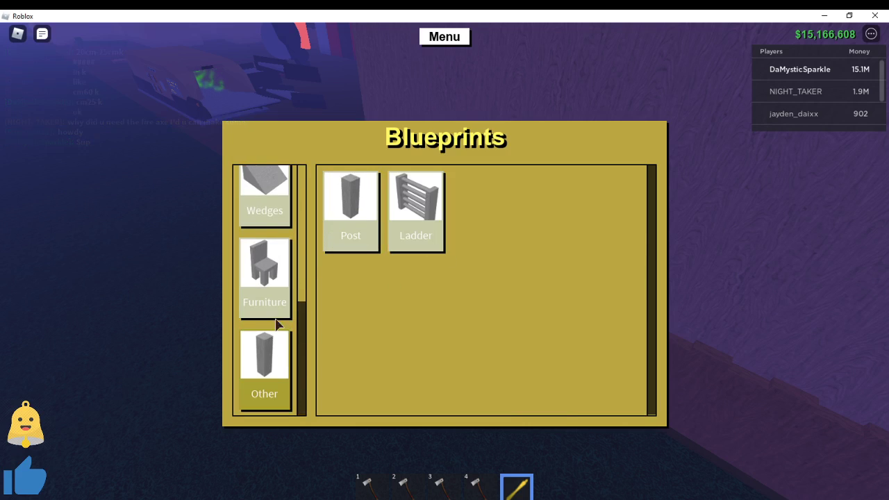
{"action": "left_click", "coordinate": [423, 216]}
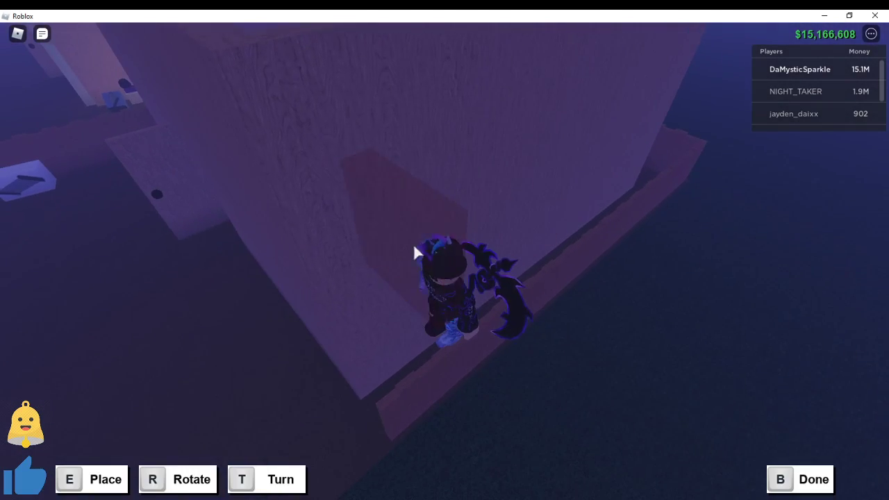
Step: Rotate the ladder and stack sections up the outer wall to the top
{"action": "key", "text": "w"}
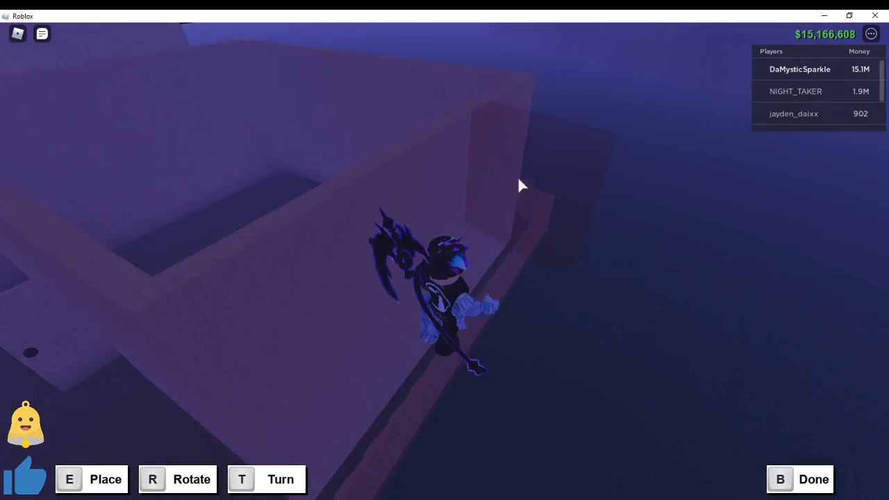
{"action": "key", "text": "w"}
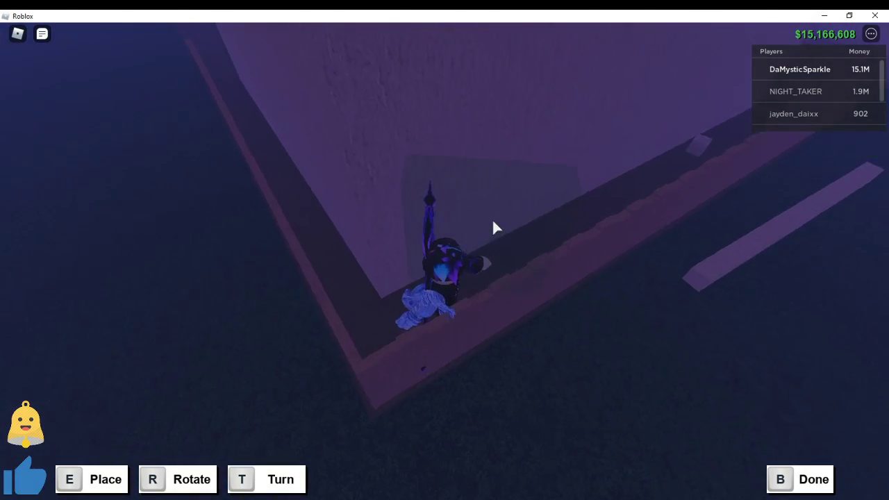
{"action": "key", "text": "r"}
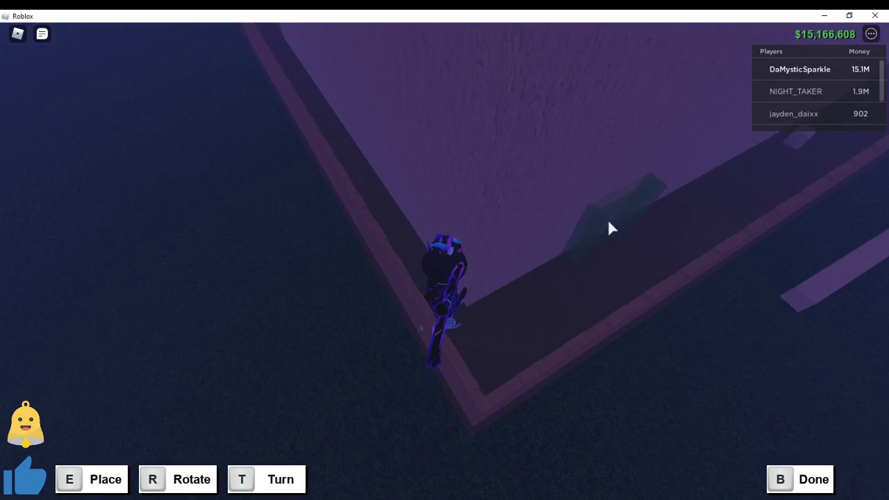
{"action": "key", "text": "e"}
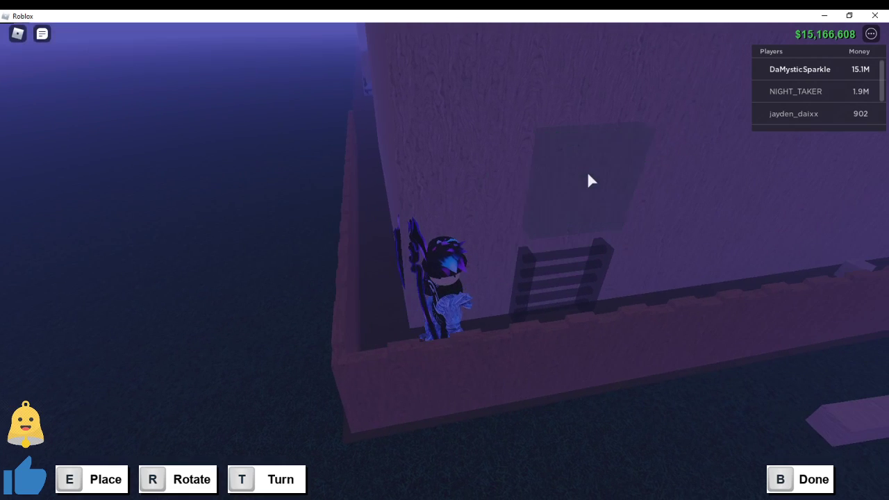
{"action": "key", "text": "e"}
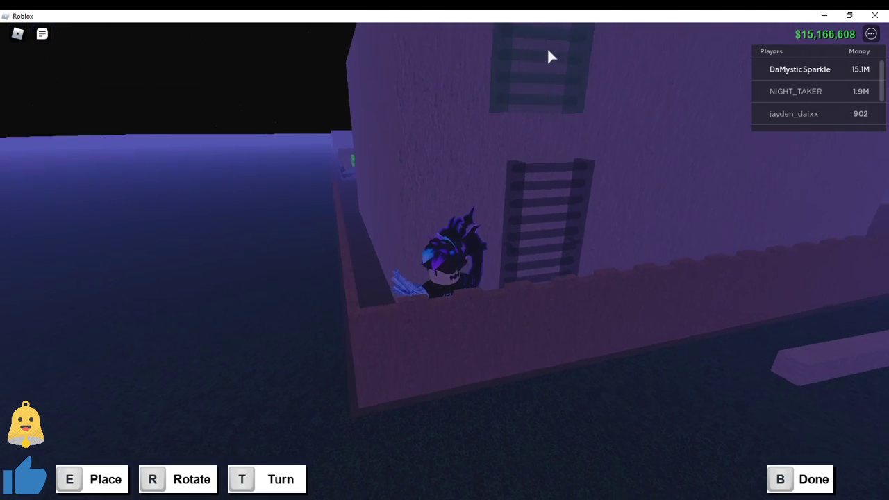
{"action": "key", "text": "e"}
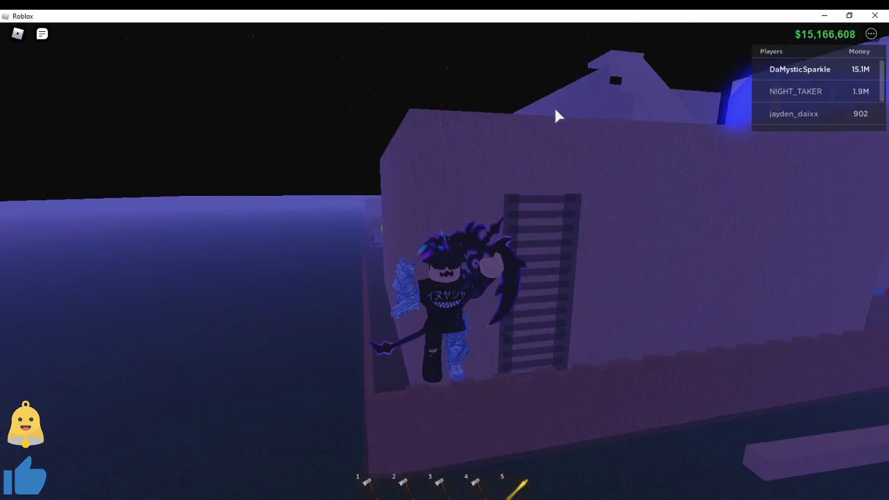
{"action": "left_click_drag", "start_coordinate": [548, 67], "coordinate": [470, 103]}
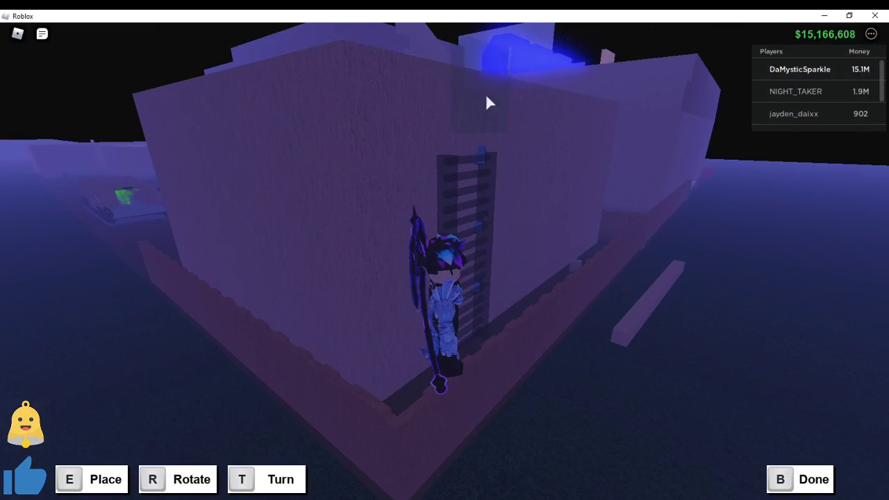
{"action": "key", "text": "e"}
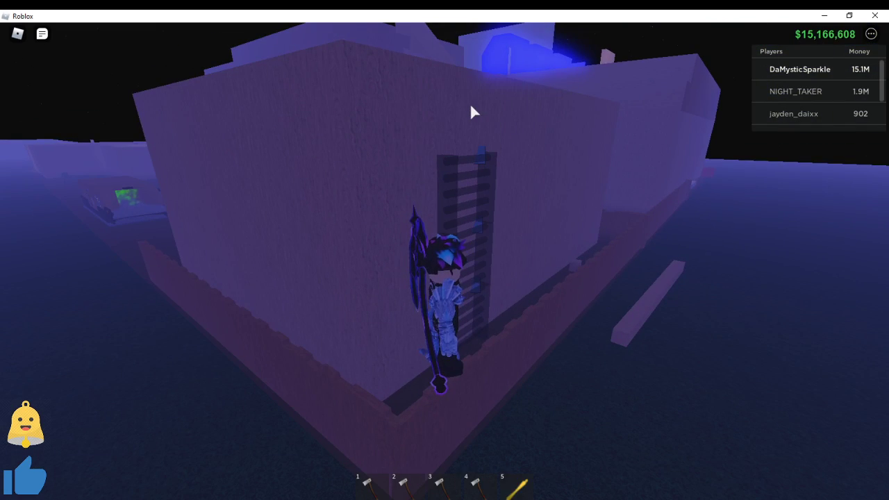
Step: Leave building mode, enter the storage room, and haul the wooden box outside toward the sawmill
{"action": "key", "text": "b"}
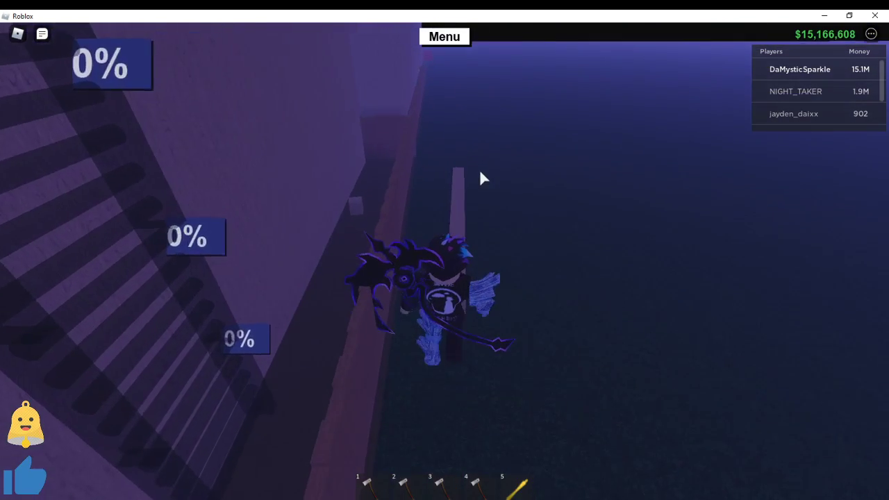
{"action": "scroll", "scroll_direction": "up", "scroll_amount": 3}
{"action": "right_click", "coordinate": [447, 273]}
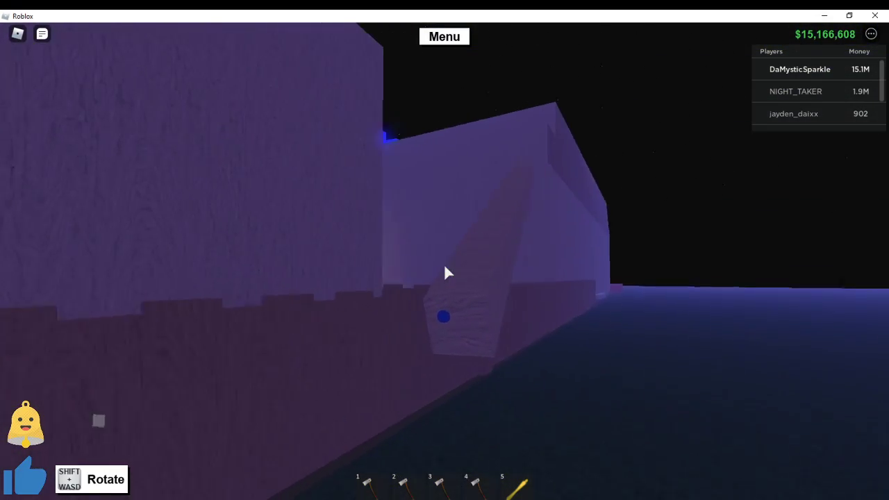
{"action": "key", "text": "w"}
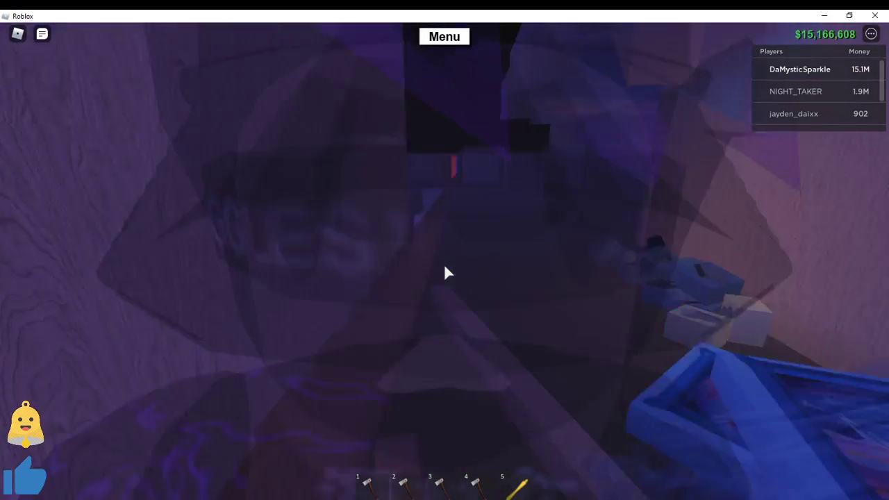
{"action": "scroll", "scroll_direction": "down", "scroll_amount": 3}
{"action": "key", "text": "w"}
{"action": "scroll", "scroll_direction": "up", "scroll_amount": 3}
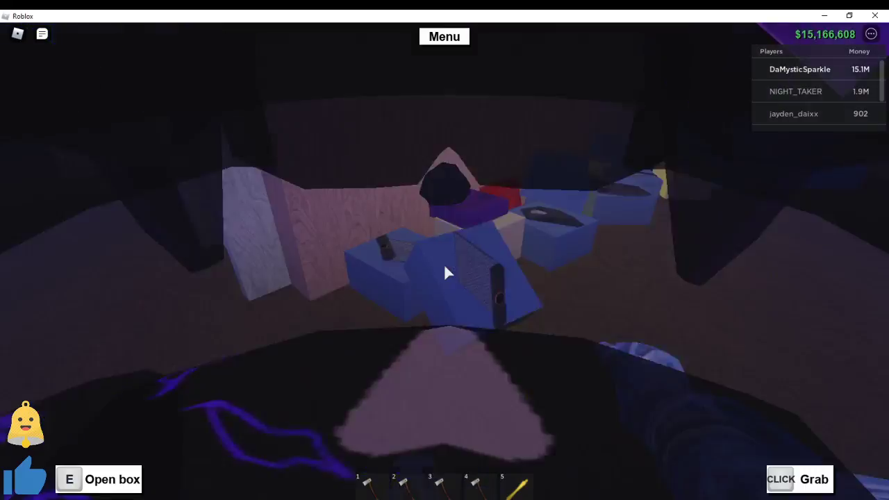
{"action": "key", "text": "w"}
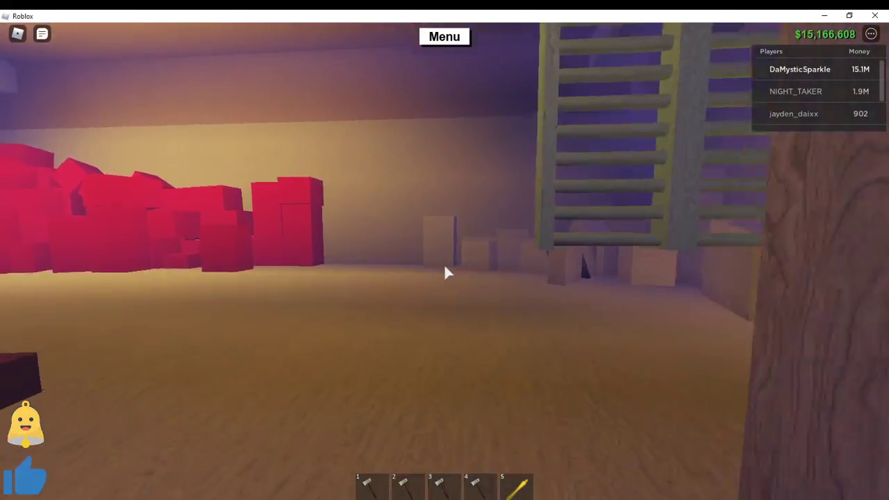
{"action": "key", "text": "w"}
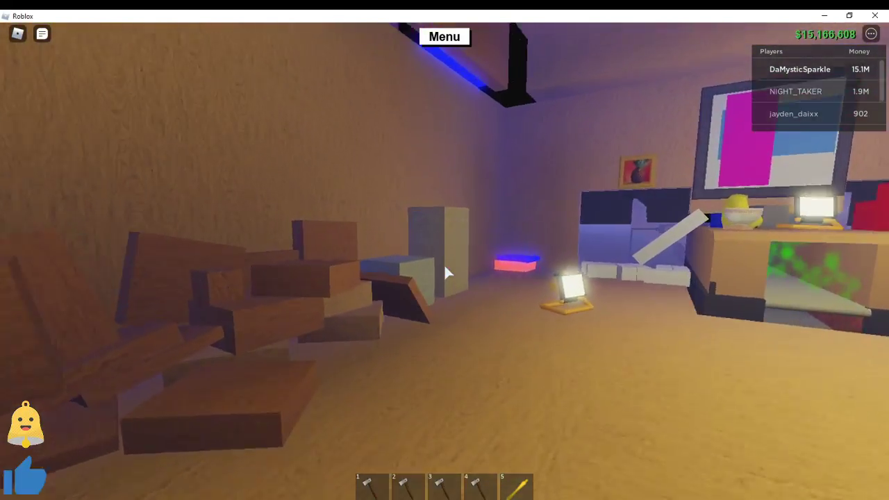
{"action": "key", "text": "w"}
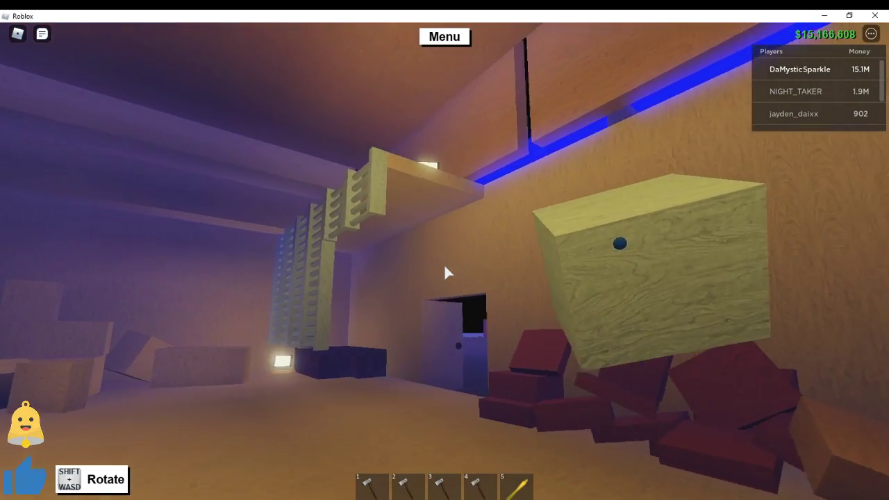
{"action": "key", "text": "w"}
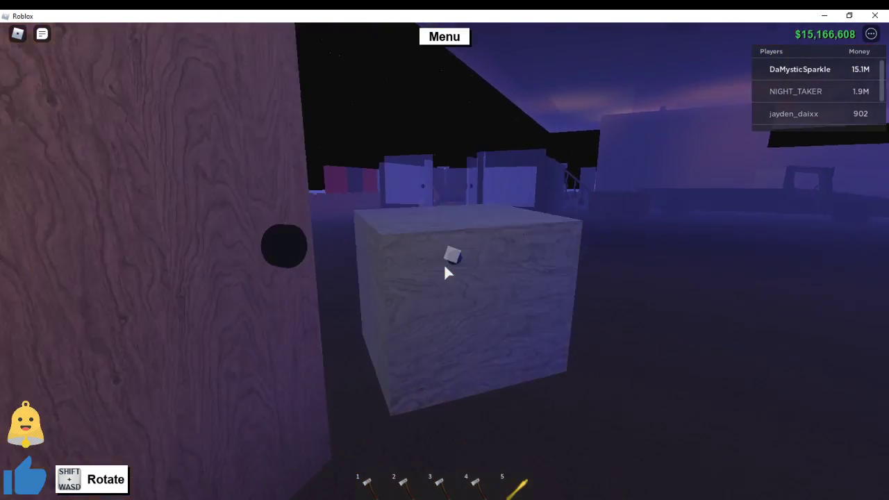
{"action": "key", "text": "w"}
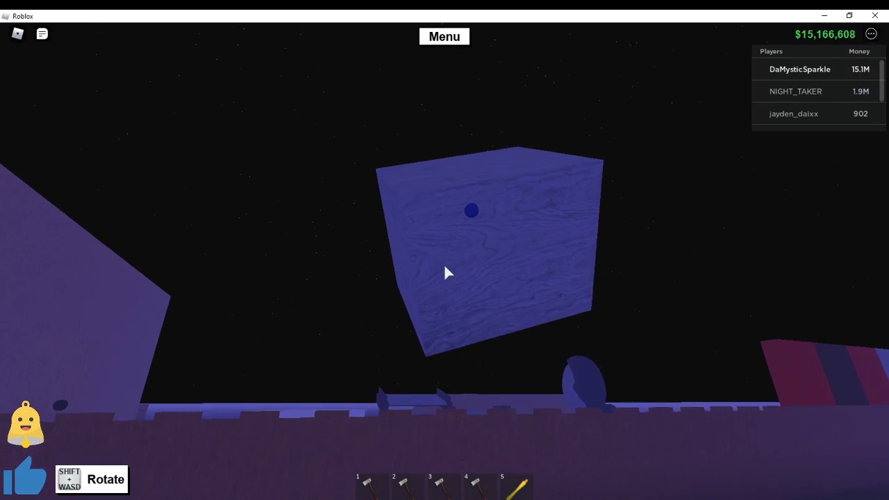
{"action": "key", "text": "w"}
{"action": "key", "text": "w"}
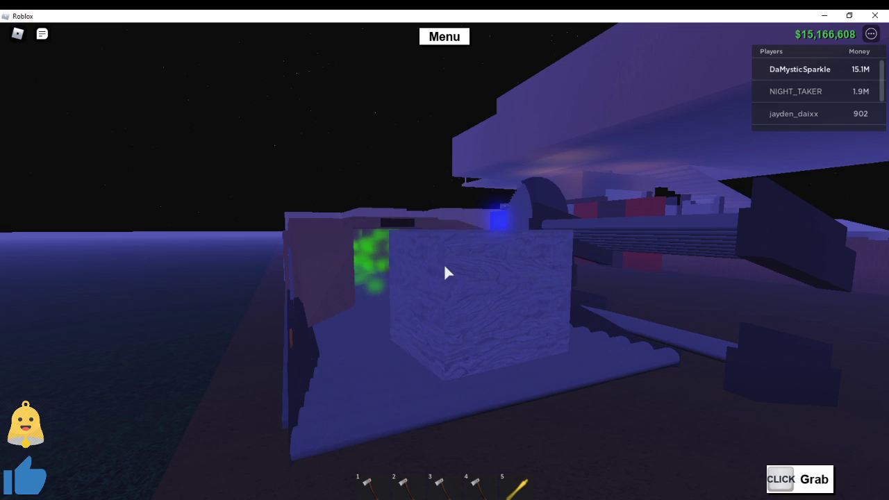
Step: Carry the wooden box up to the machine with green particles
{"action": "key", "text": "w"}
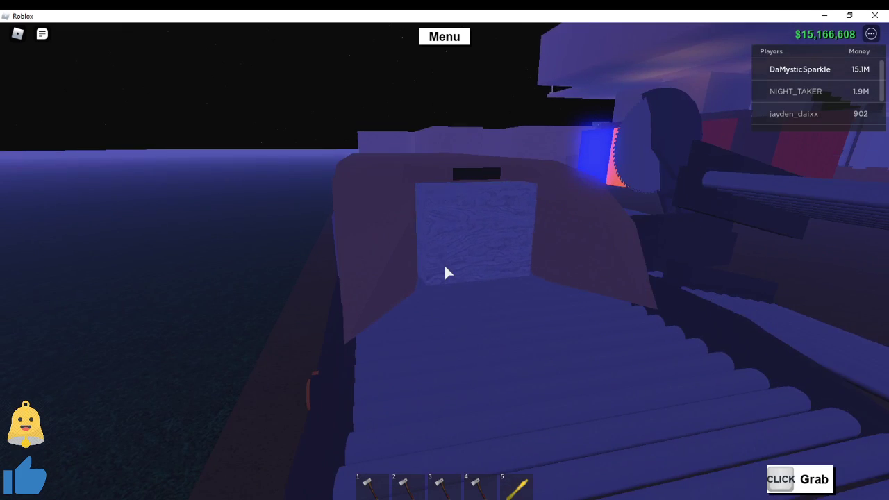
{"action": "key", "text": "w"}
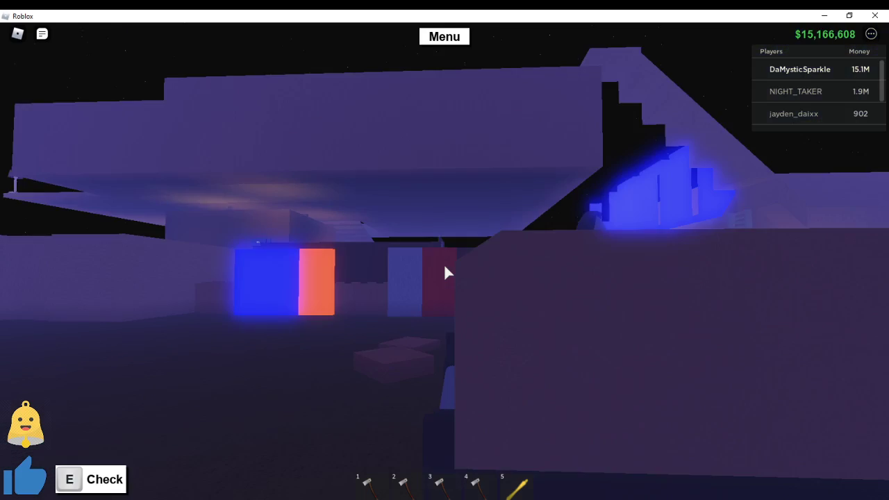
{"action": "key", "text": "w"}
{"action": "key", "text": "w"}
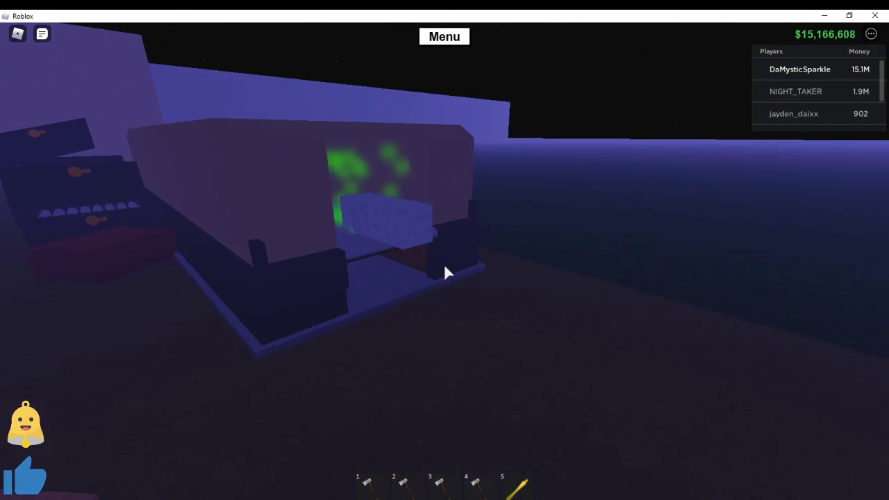
{"action": "scroll", "scroll_direction": "down", "scroll_amount": 3}
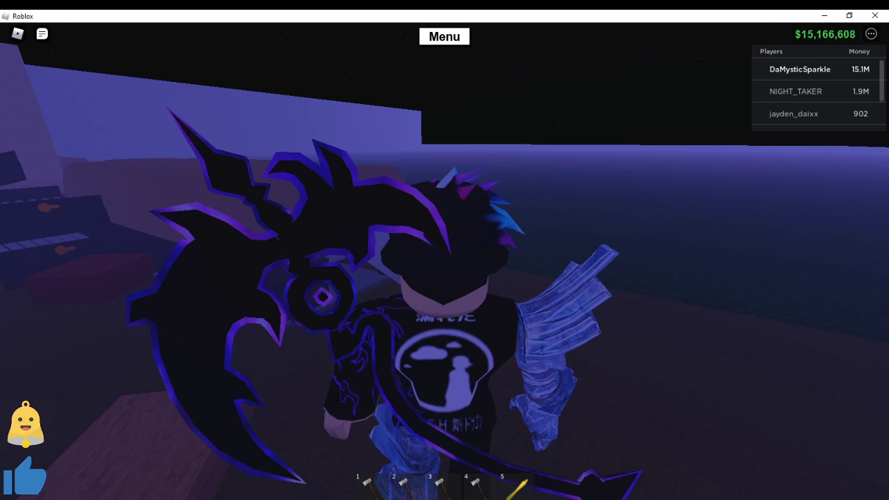
{"action": "scroll", "scroll_direction": "up", "scroll_amount": 3}
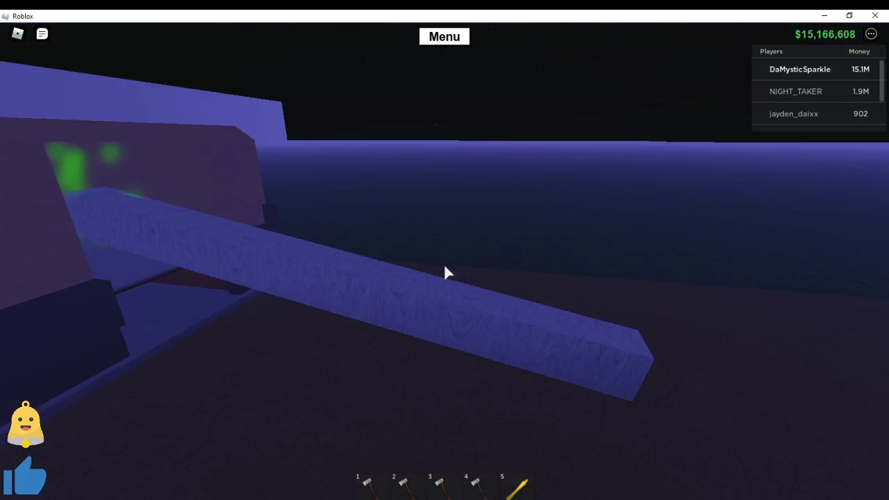
Step: Rotate the long blue rail beside the building and bring up the Post and Ladder blueprints
{"action": "key", "text": "w"}
{"action": "right_click", "coordinate": [448, 273]}
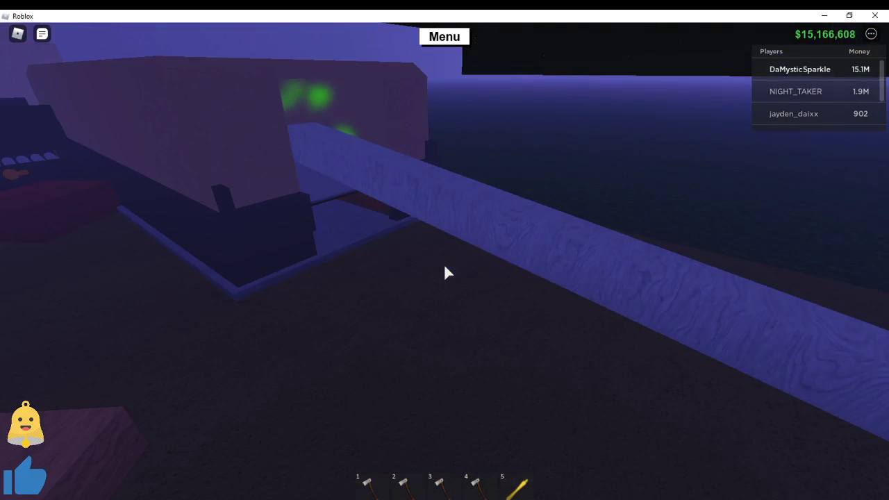
{"action": "left_click_drag", "start_coordinate": [448, 273], "coordinate": [448, 273]}
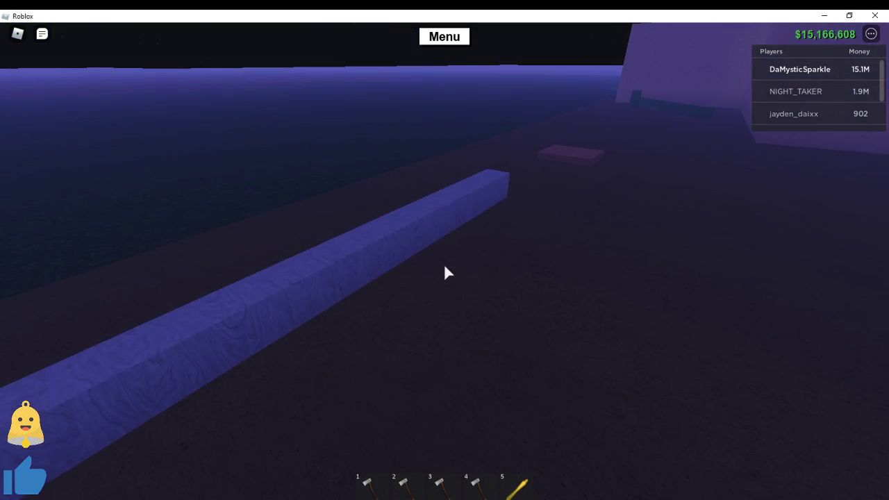
{"action": "right_click", "coordinate": [448, 273]}
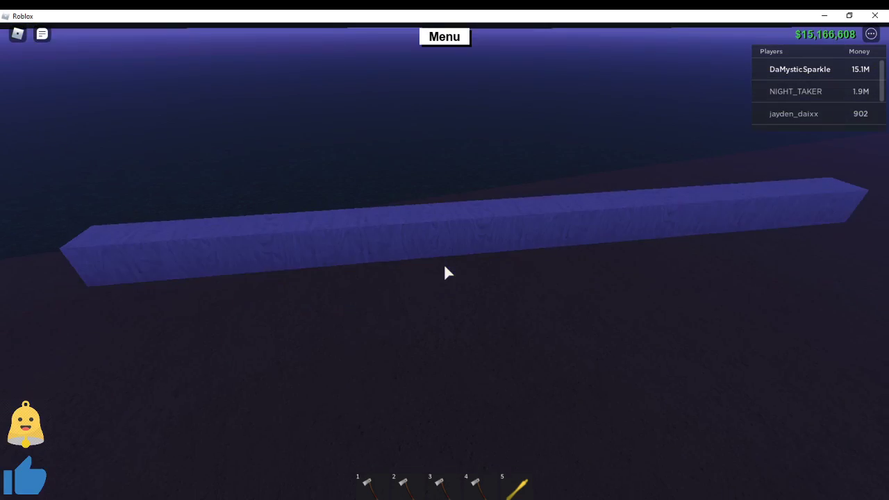
{"action": "left_click", "coordinate": [448, 273]}
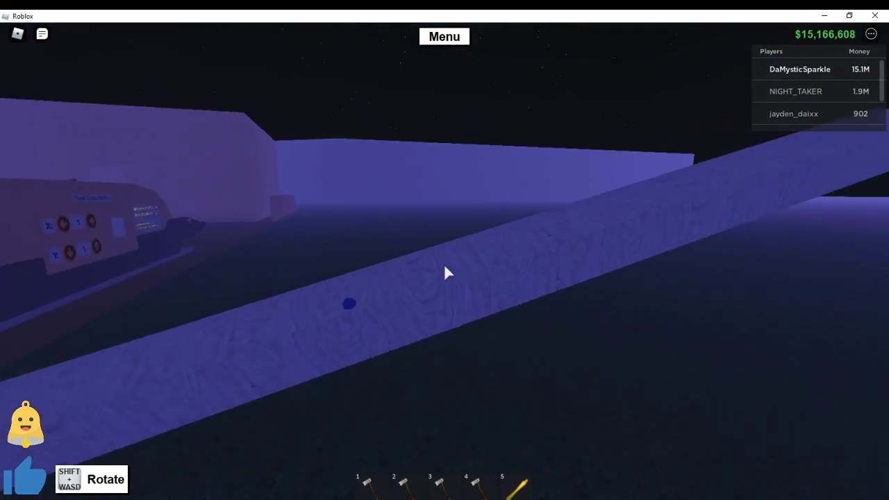
{"action": "right_click", "coordinate": [448, 273]}
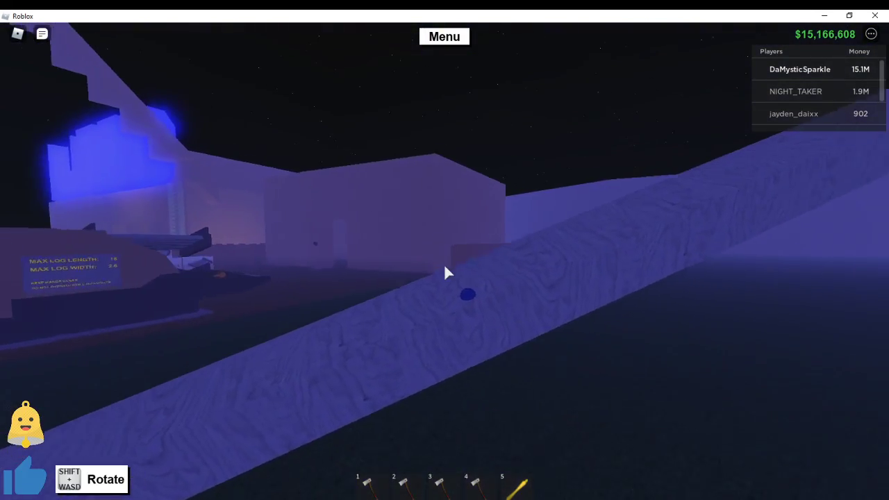
{"action": "key", "text": "w"}
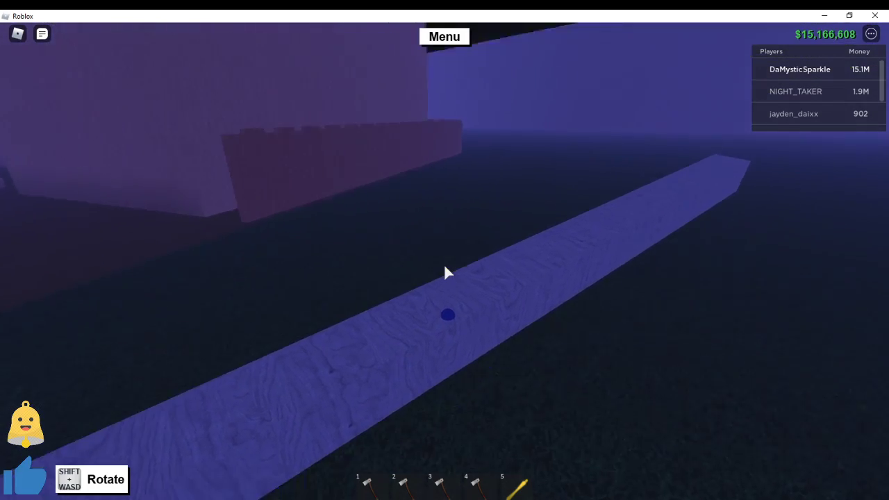
{"action": "key", "text": "w"}
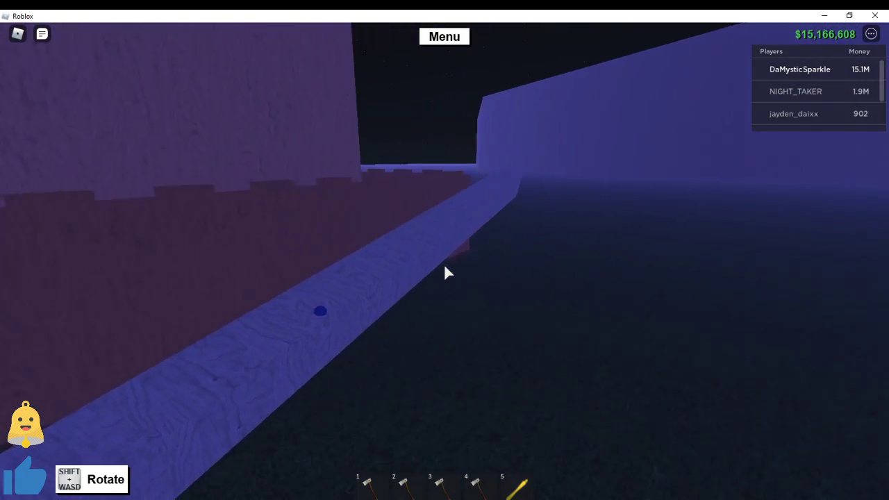
{"action": "key", "text": "3"}
Step: Close the blueprints and carry a blue wood piece to the ladder blueprint
{"action": "key", "text": "e"}
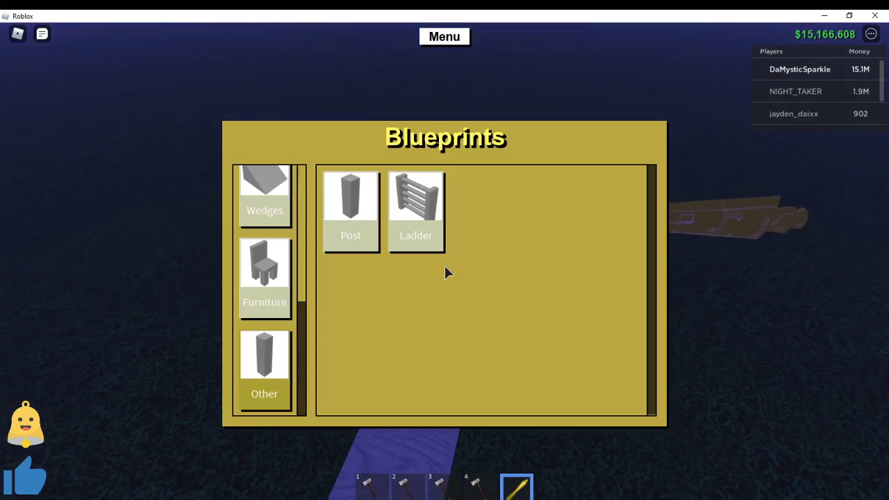
{"action": "key", "text": "e"}
{"action": "left_click", "coordinate": [448, 273]}
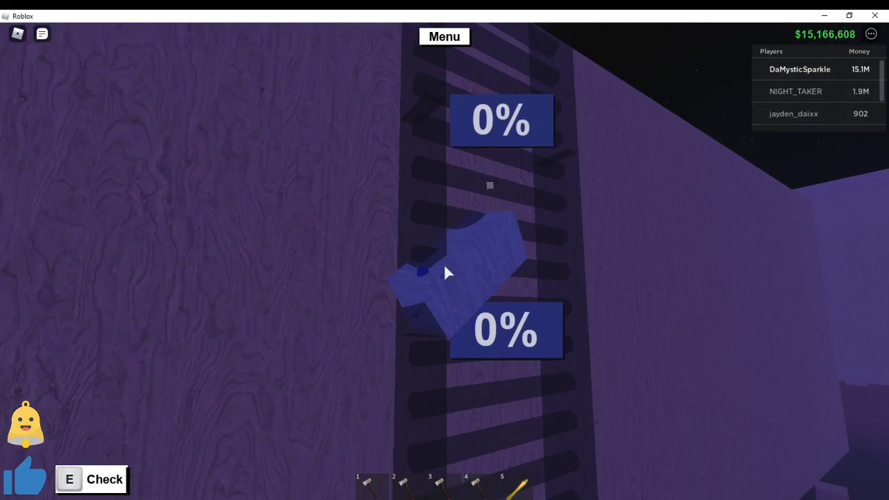
{"action": "key", "text": "w"}
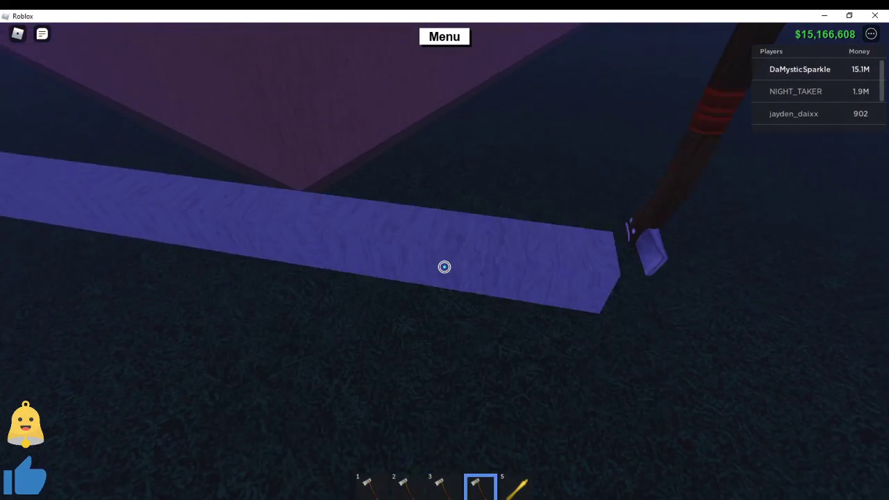
{"action": "left_click", "coordinate": [448, 273]}
{"action": "key", "text": "w"}
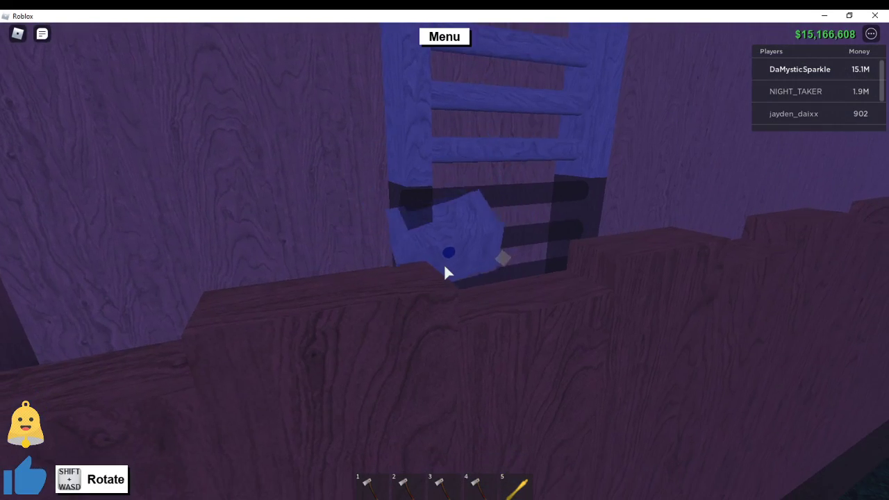
Step: Hold the blue piece against the upper 0% ladder blueprints on the wall
{"action": "key", "text": "w"}
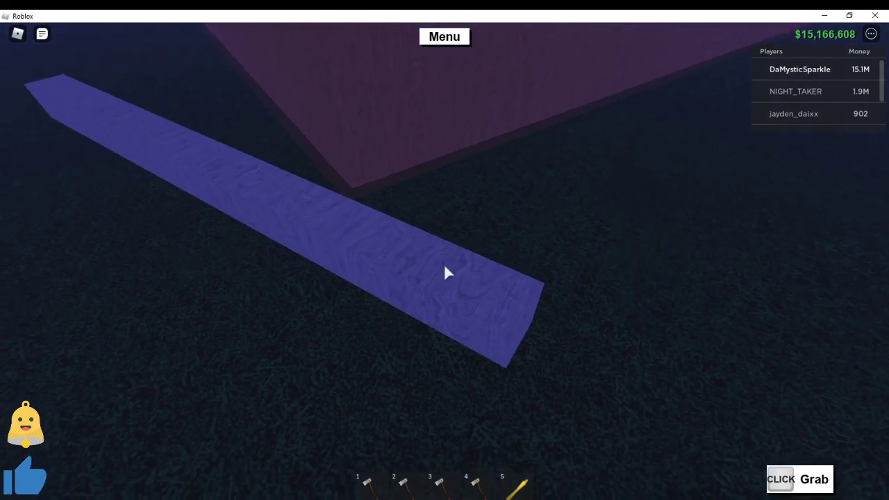
{"action": "left_click", "coordinate": [448, 273]}
{"action": "left_click_drag", "start_coordinate": [448, 273], "coordinate": [448, 273]}
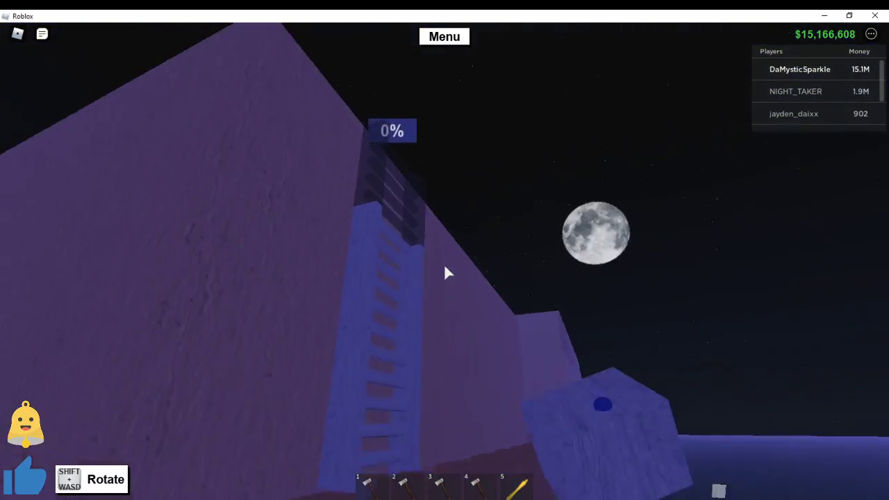
{"action": "key", "text": "w"}
{"action": "left_click_drag", "start_coordinate": [448, 273], "coordinate": [448, 273]}
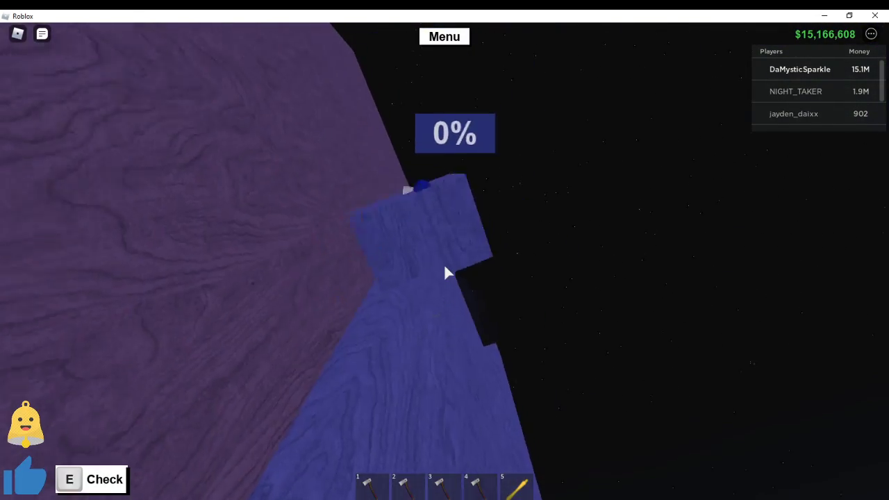
{"action": "left_click_drag", "start_coordinate": [448, 273], "coordinate": [448, 273]}
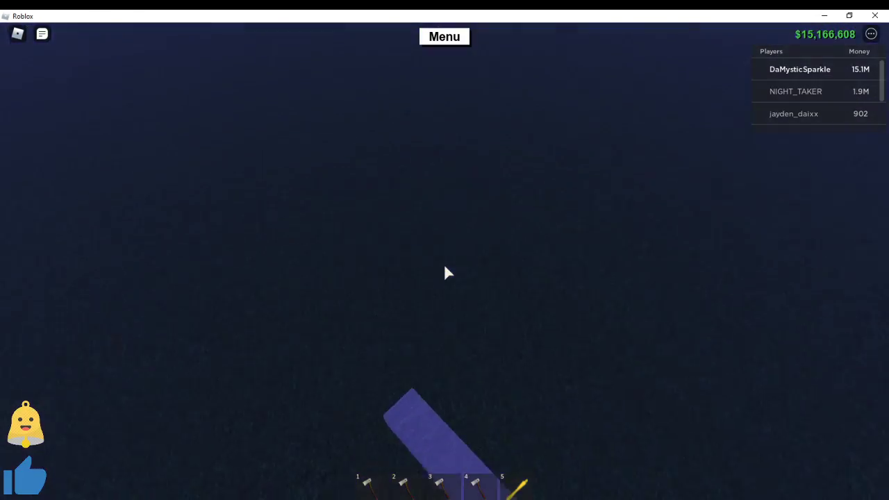
{"action": "key", "text": "w"}
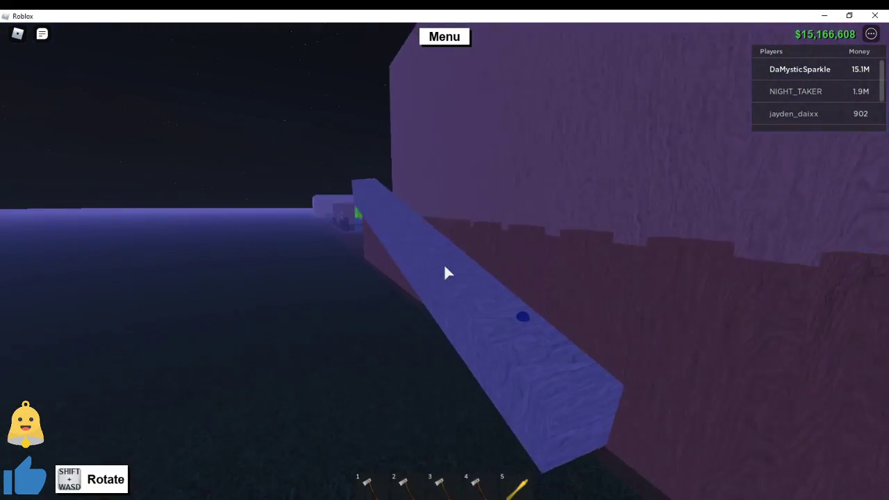
{"action": "key", "text": "w"}
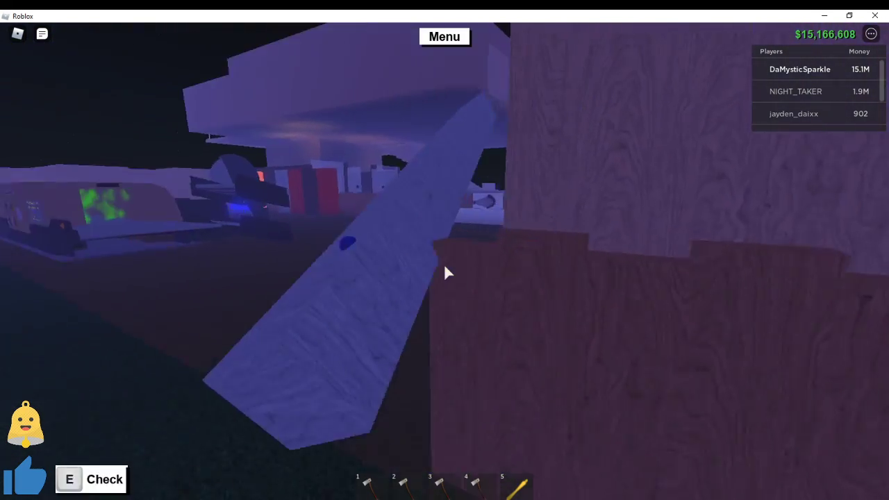
{"action": "key", "text": "w"}
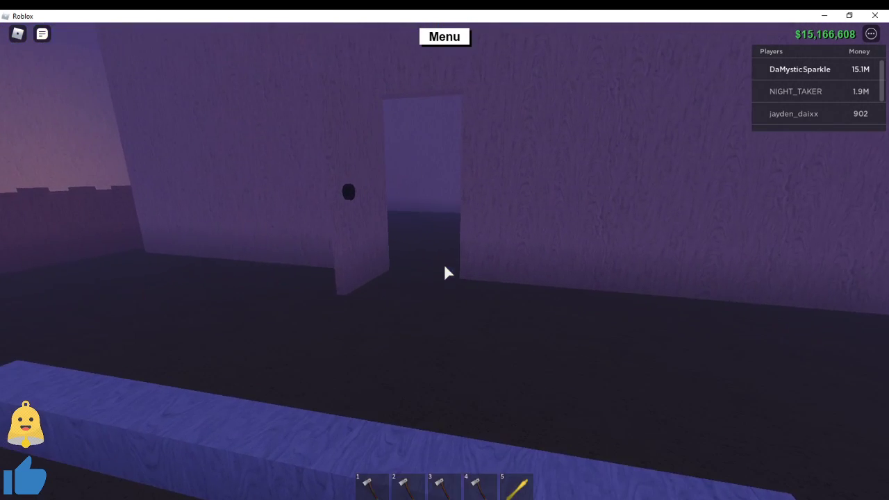
{"action": "key", "text": "w"}
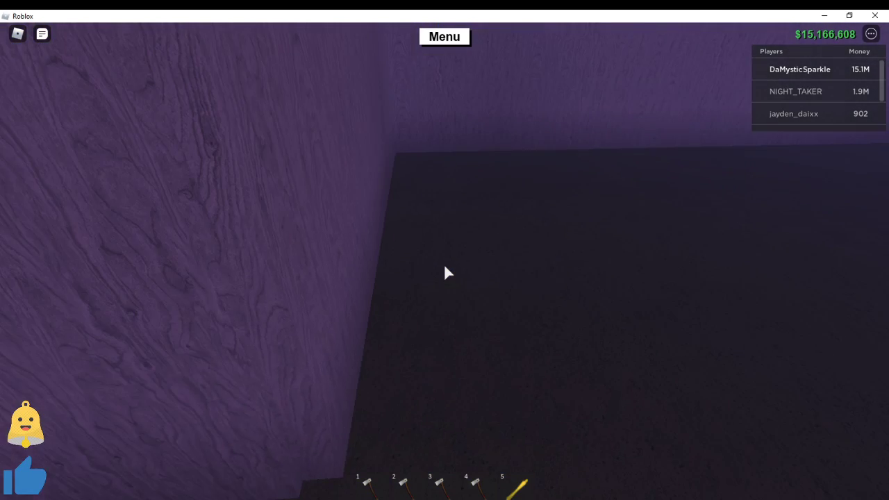
{"action": "key", "text": "w"}
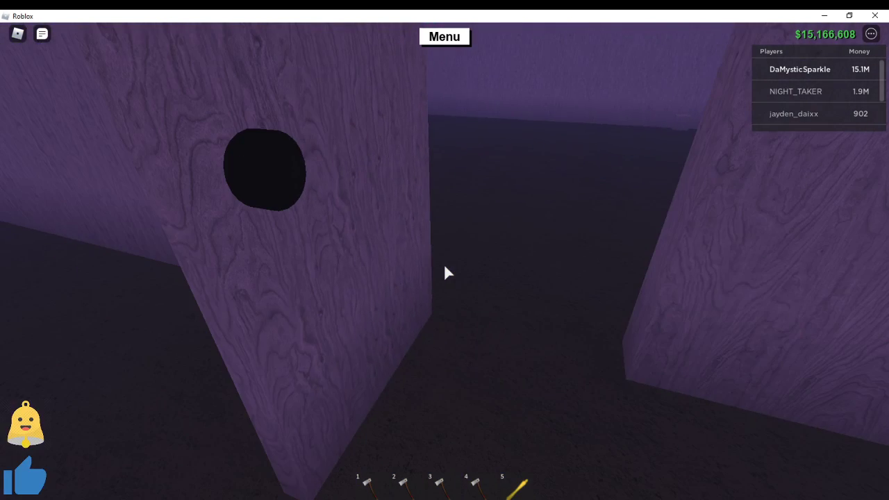
{"action": "key", "text": "w"}
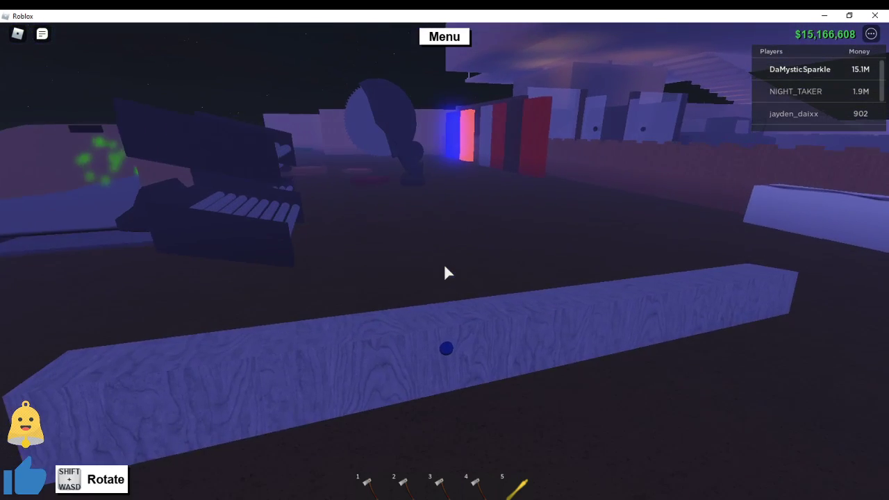
{"action": "key", "text": "d"}
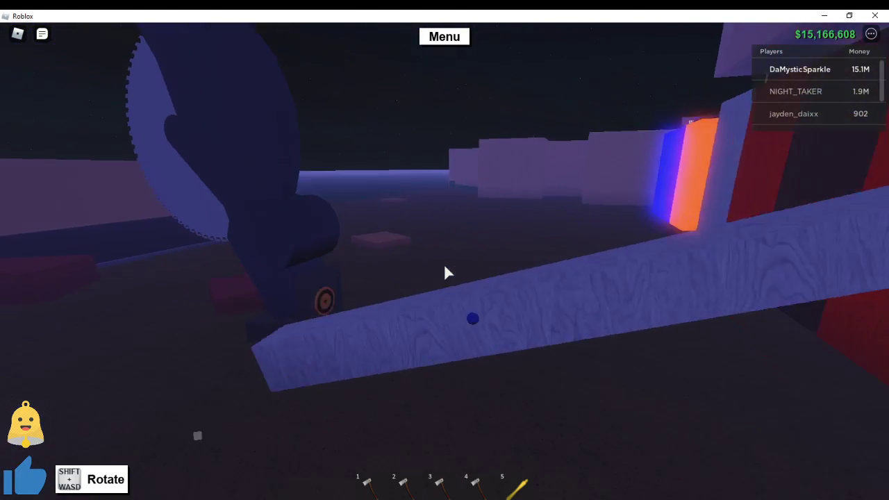
{"action": "key", "text": "a"}
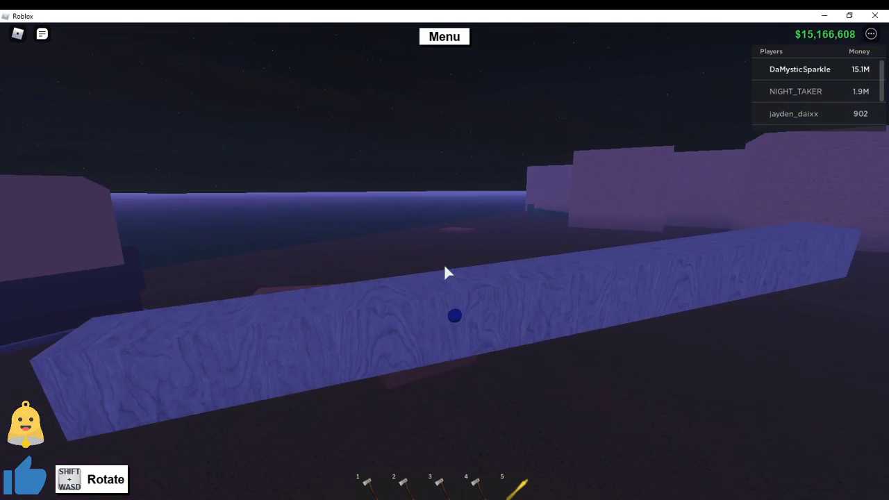
{"action": "key", "text": "d"}
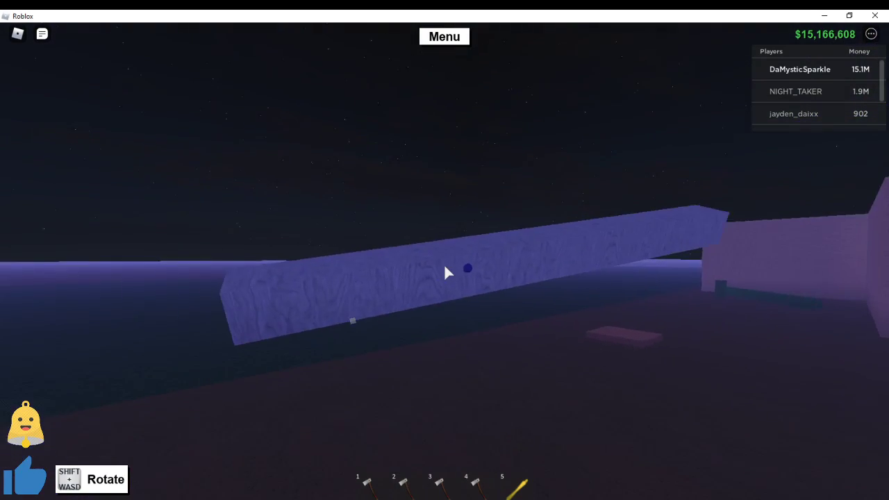
Step: Equip the blueprint tool and select the Large Floor blueprint
{"action": "key", "text": "Escape"}
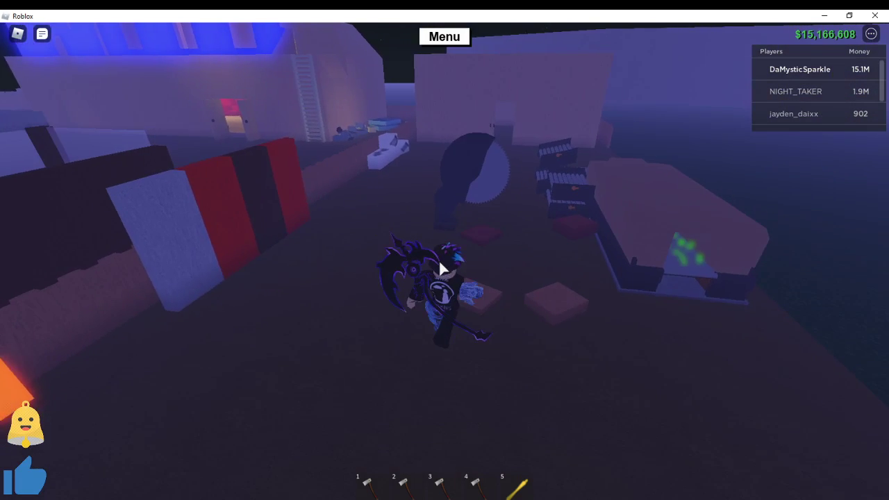
{"action": "key", "text": "5"}
{"action": "left_click", "coordinate": [437, 264]}
{"action": "key", "text": "5"}
{"action": "key", "text": "5"}
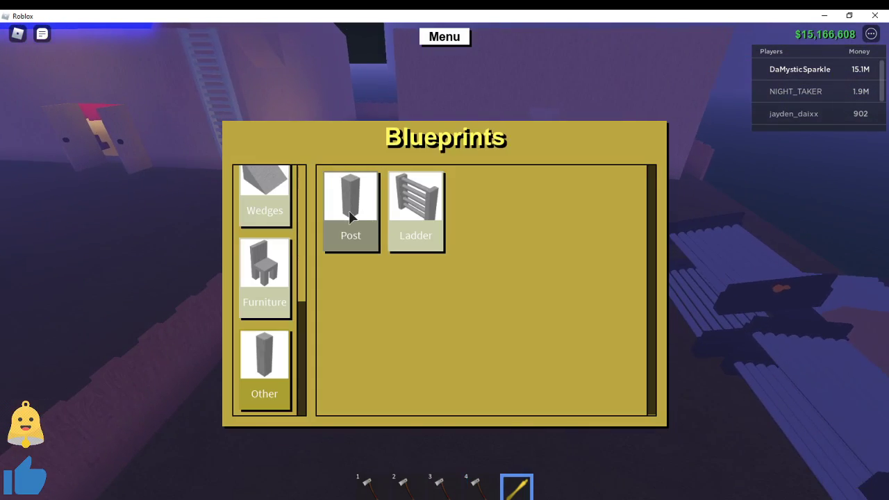
{"action": "scroll", "scroll_direction": "up", "scroll_amount": 3}
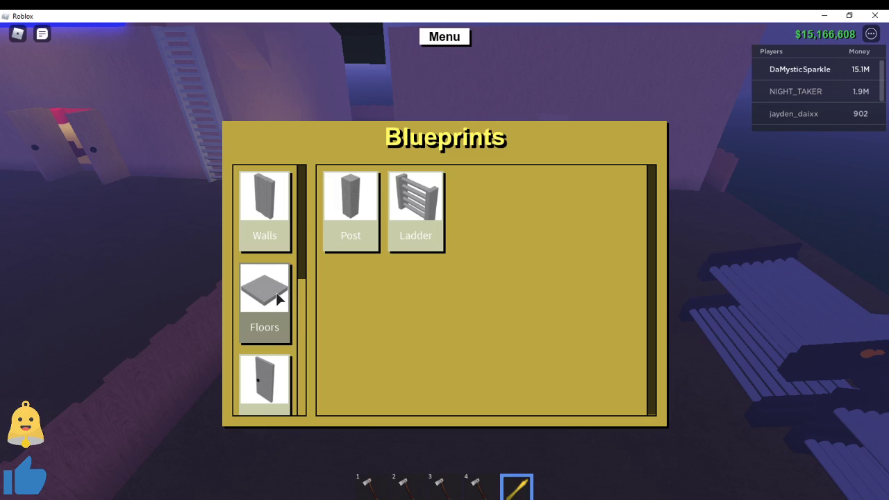
{"action": "key", "text": "5"}
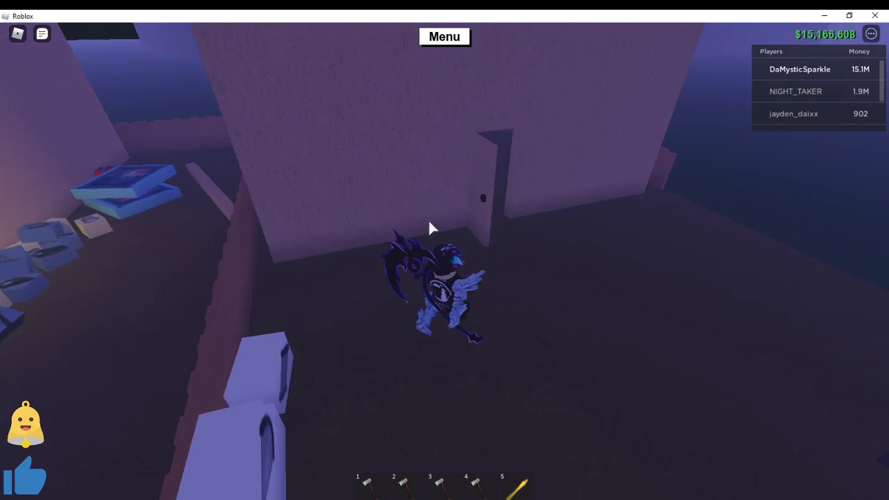
{"action": "key", "text": "5"}
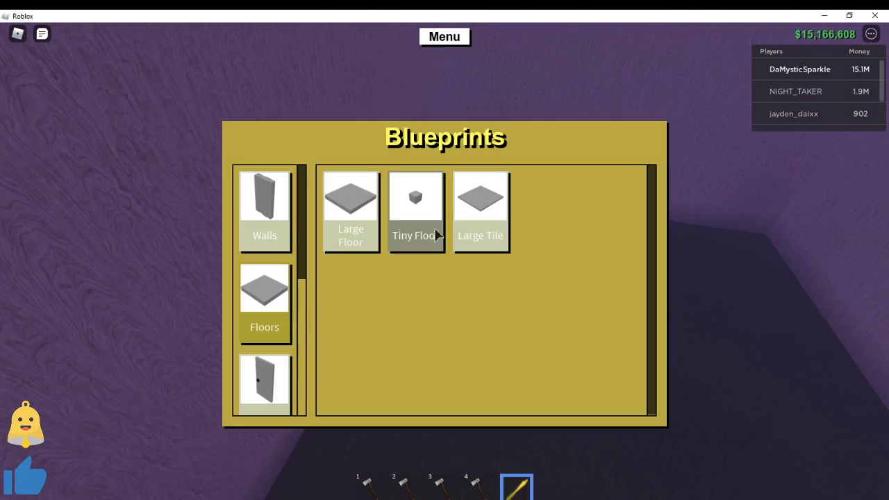
{"action": "left_click", "coordinate": [355, 239]}
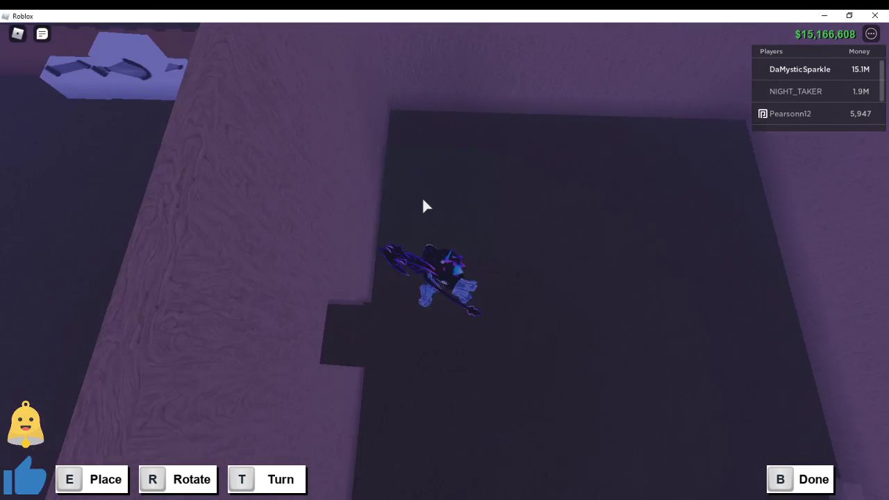
Step: Place the first several Large Floor blueprints inside the storage room
{"action": "key", "text": "w"}
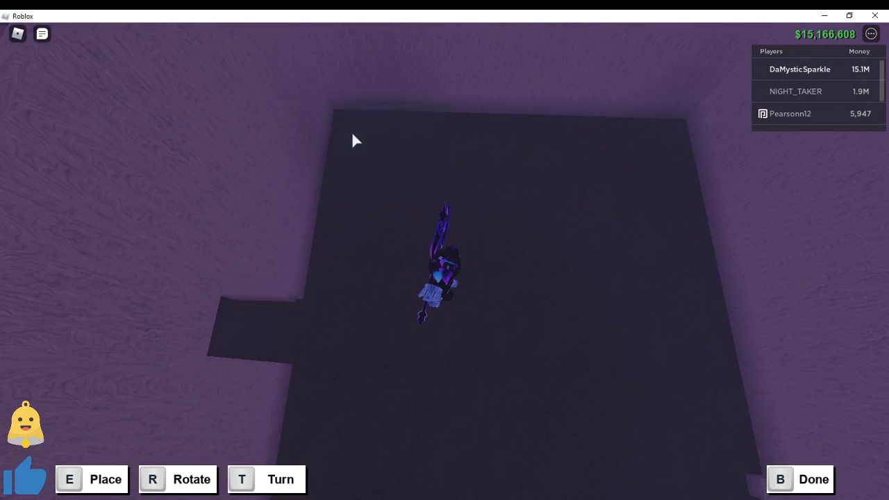
{"action": "left_click", "coordinate": [386, 142]}
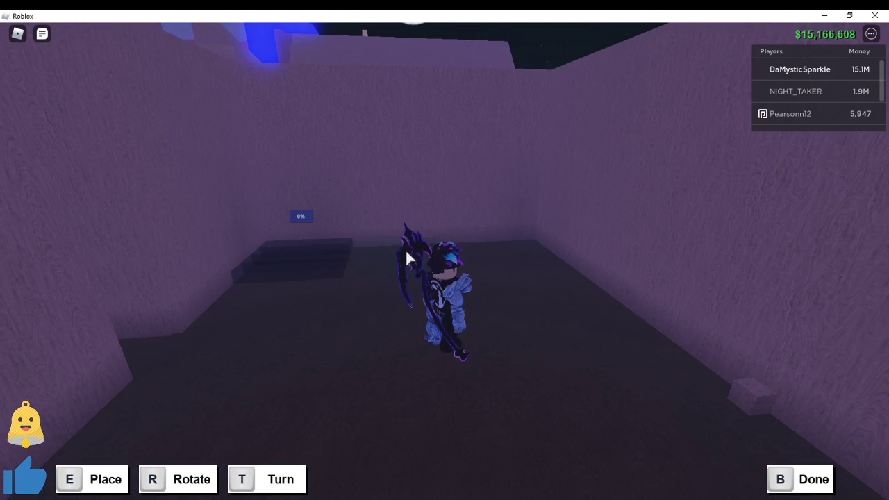
{"action": "left_click", "coordinate": [355, 281]}
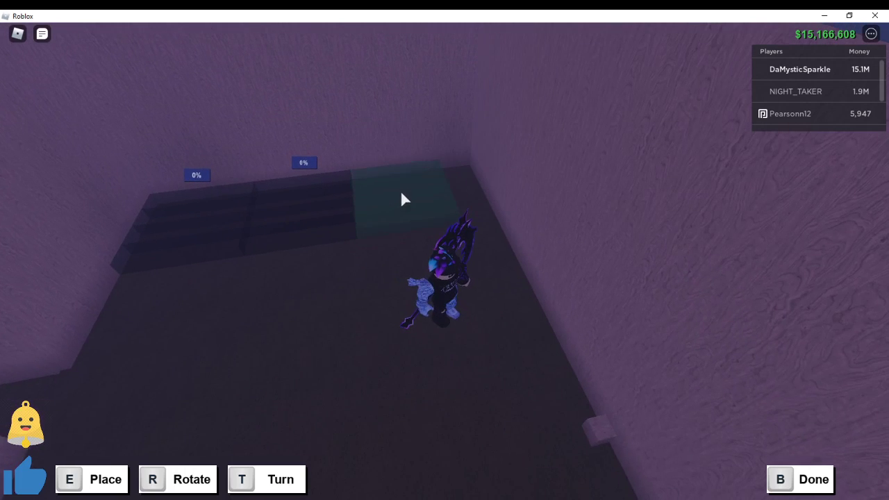
{"action": "key", "text": "e"}
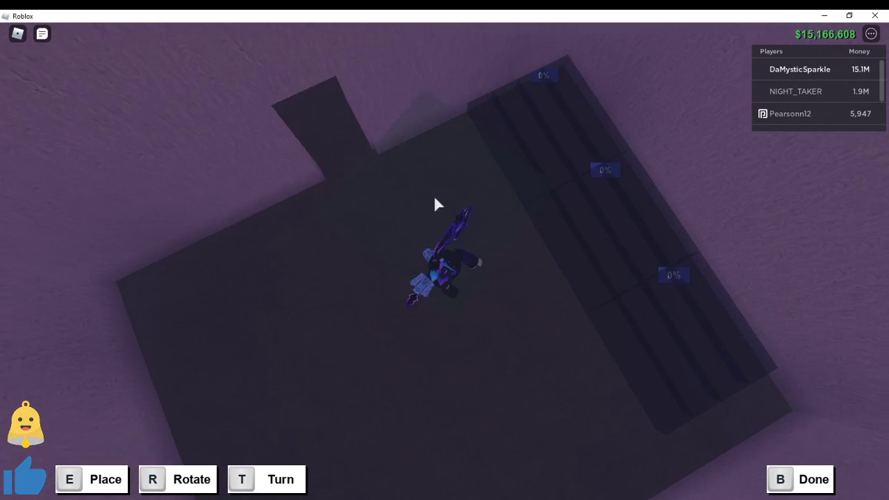
{"action": "key", "text": "e"}
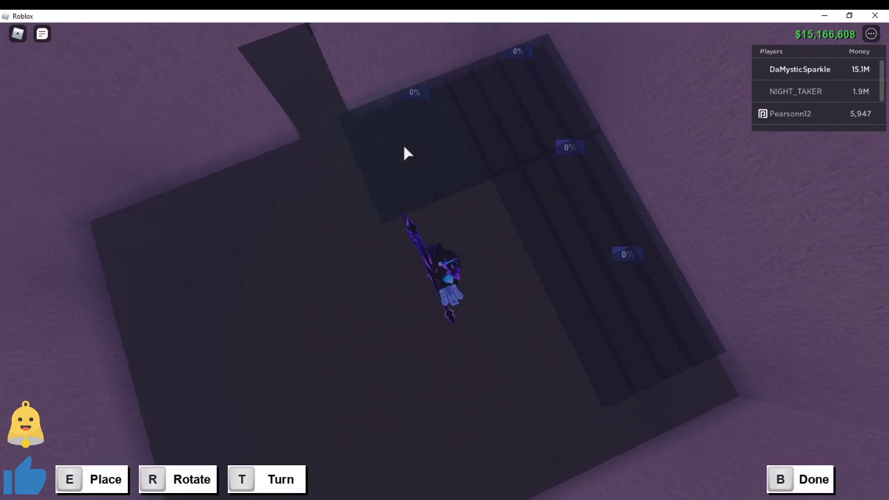
{"action": "left_click_drag", "start_coordinate": [403, 143], "coordinate": [336, 167]}
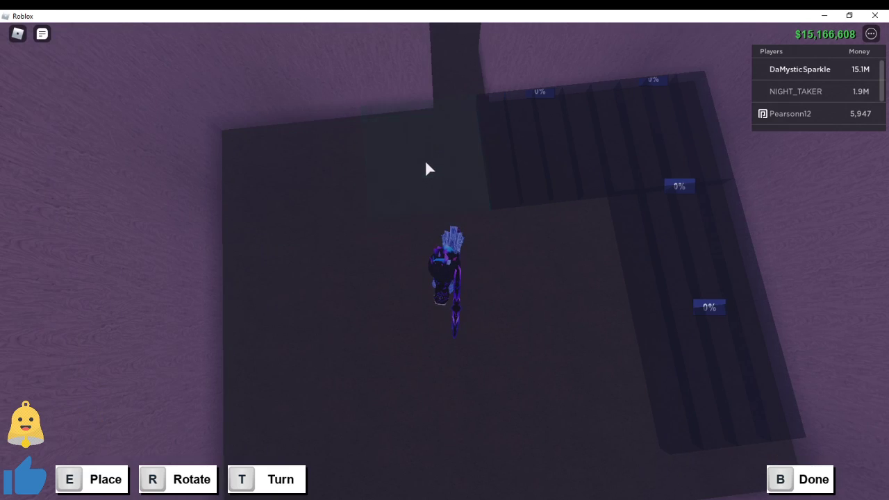
{"action": "key", "text": "e"}
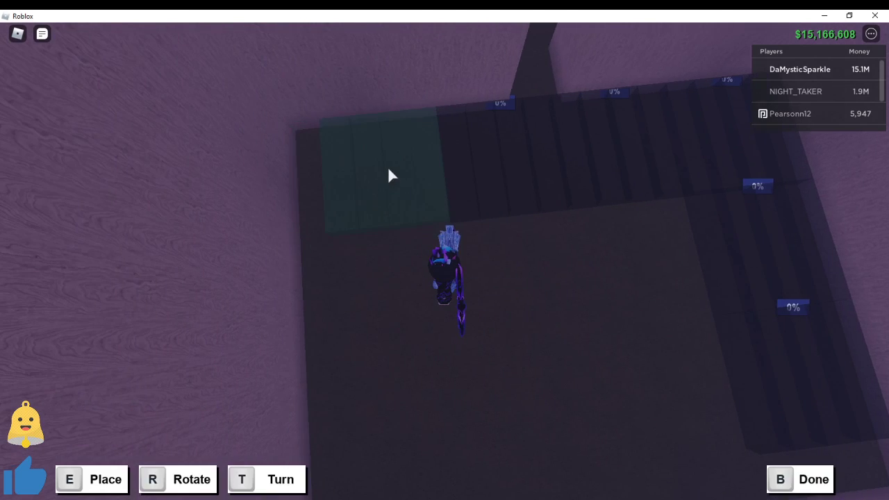
{"action": "key", "text": "e"}
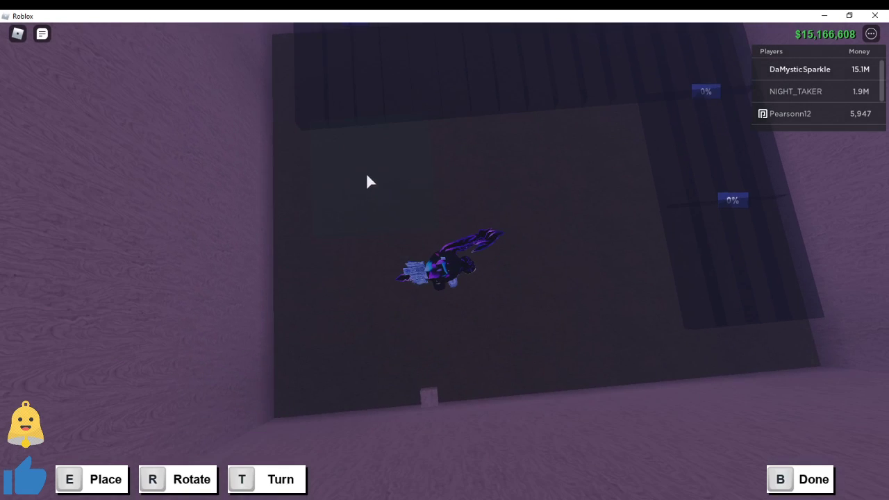
Step: Fill the left side and remaining gaps with Large Floor tiles, then finish
{"action": "key", "text": "e"}
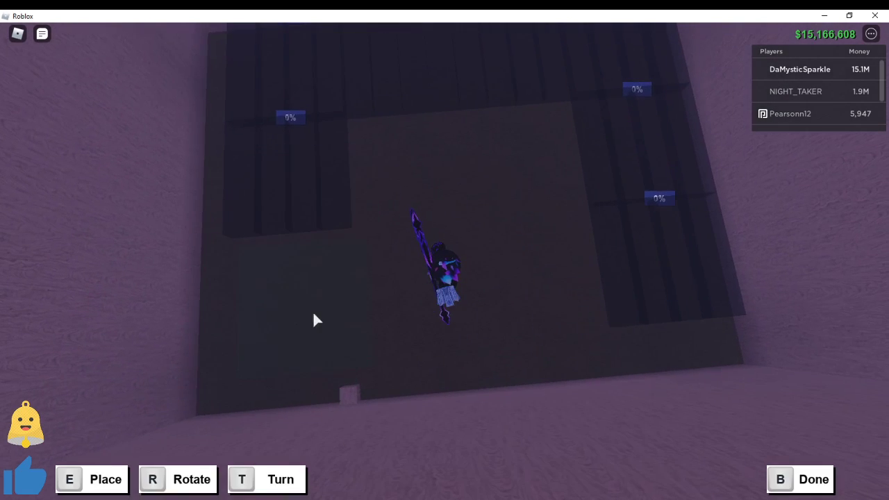
{"action": "key", "text": "e"}
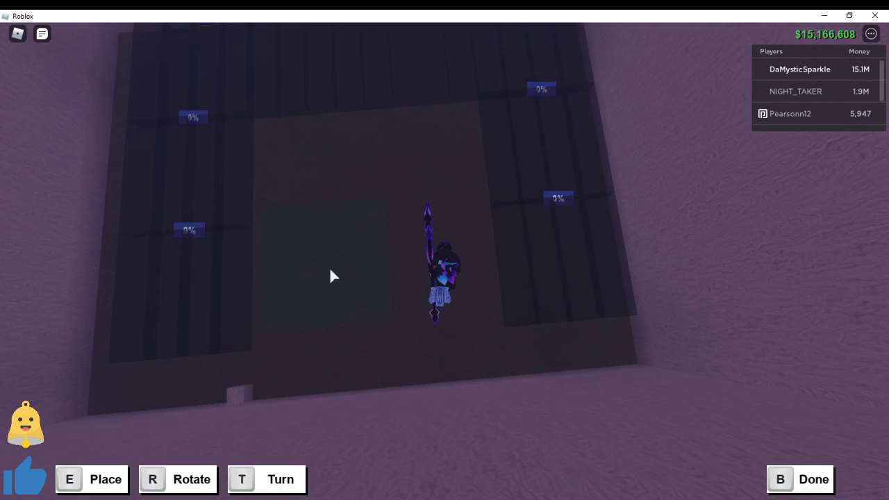
{"action": "key", "text": "e"}
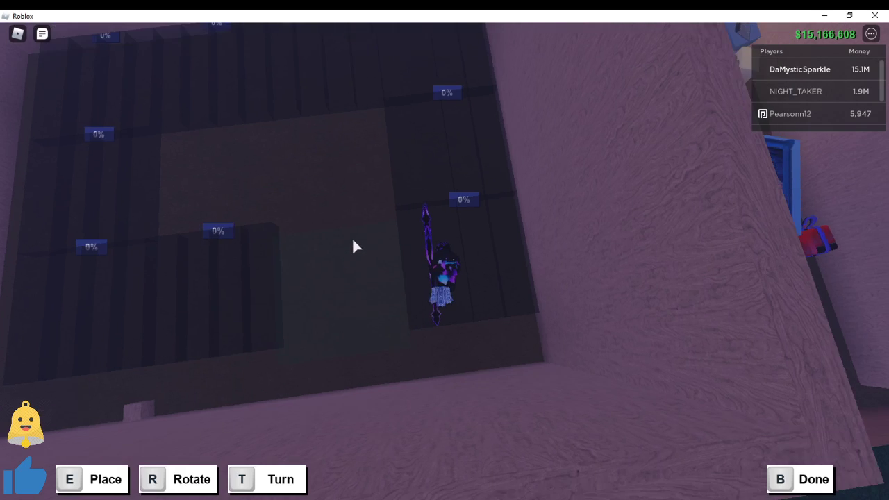
{"action": "right_click", "coordinate": [350, 247]}
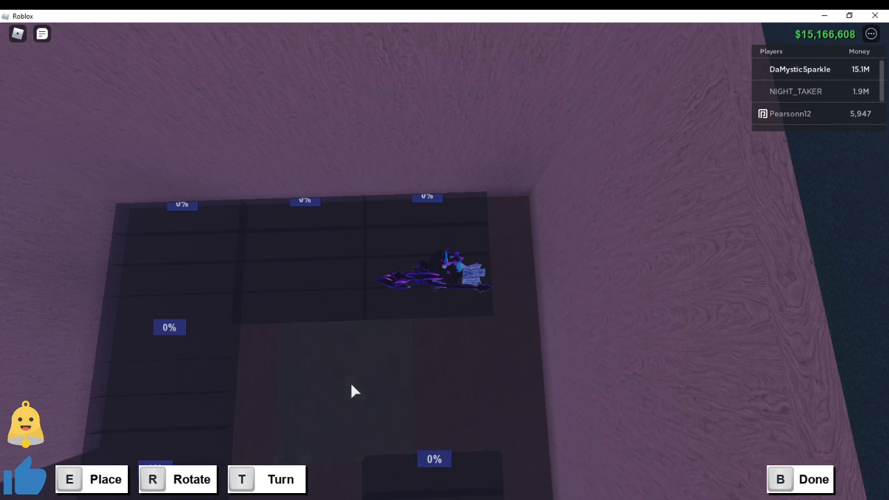
{"action": "key", "text": "e"}
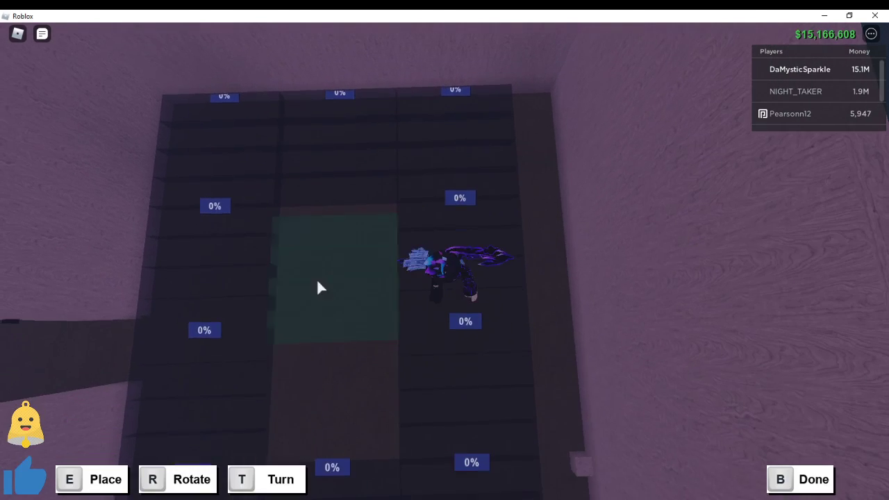
{"action": "key", "text": "e"}
{"action": "right_click", "coordinate": [342, 274]}
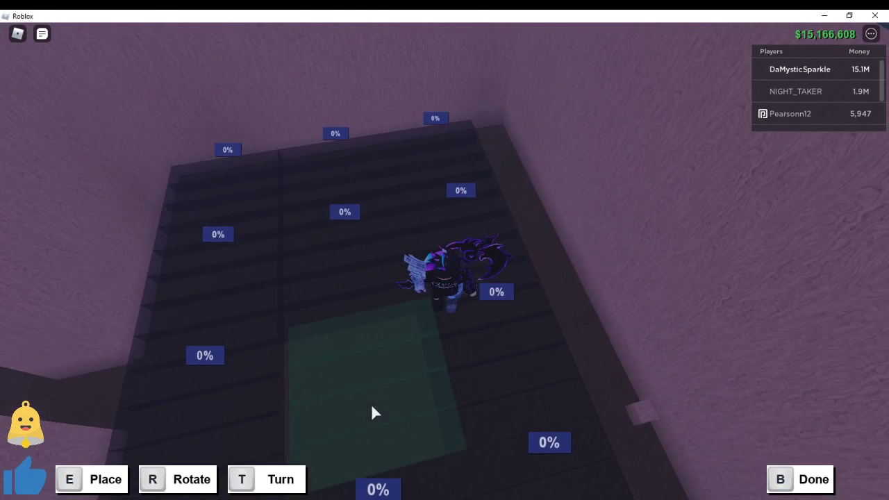
{"action": "right_click", "coordinate": [334, 401]}
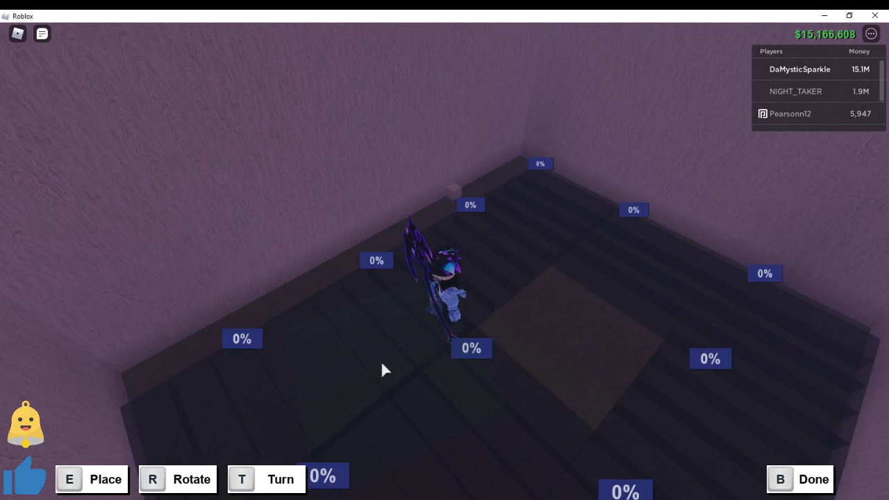
{"action": "key", "text": "e"}
{"action": "key", "text": "b"}
Step: Swing the camera over the new floor and step onto the room's edge walkway
{"action": "right_click", "coordinate": [557, 385]}
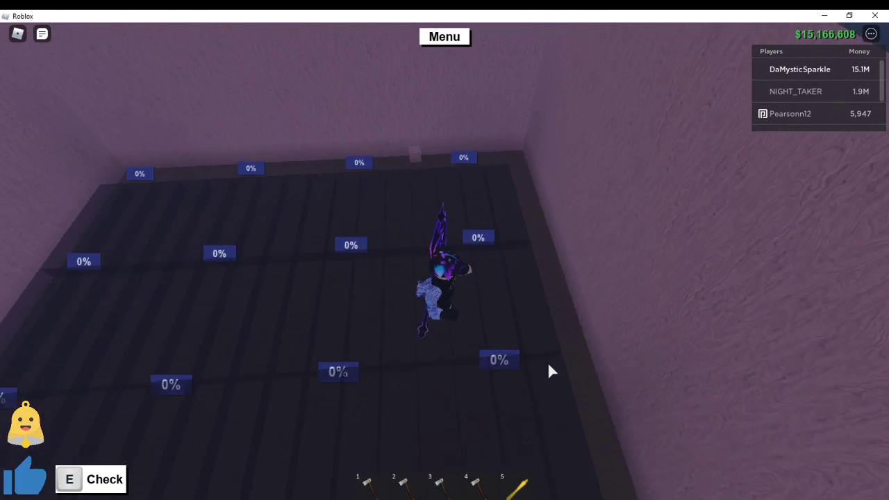
{"action": "scroll", "scroll_direction": "down", "scroll_amount": 3}
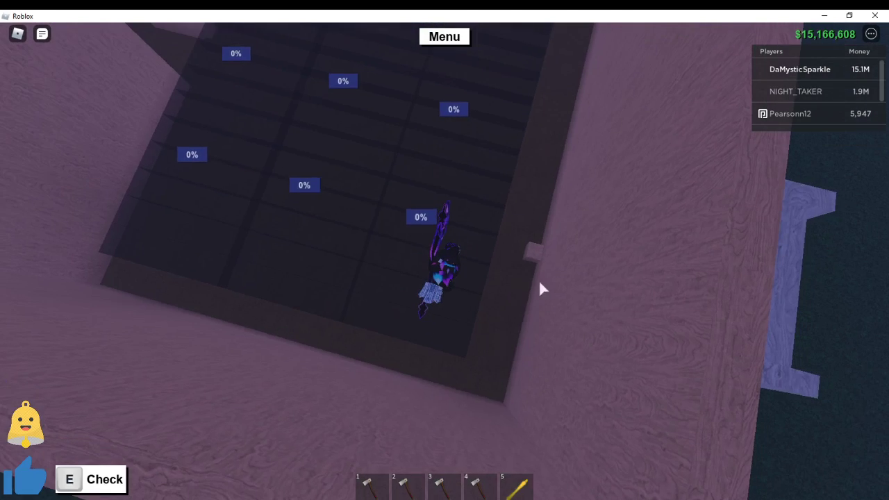
{"action": "right_click", "coordinate": [534, 243]}
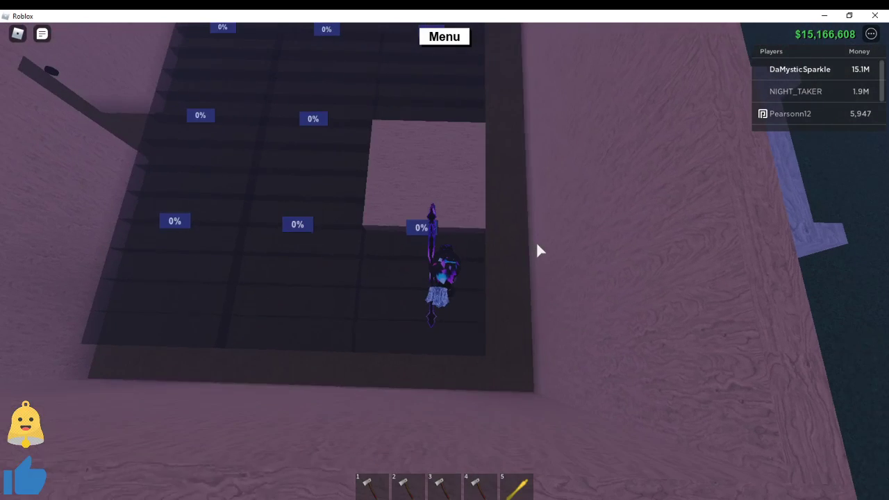
{"action": "key", "text": "d"}
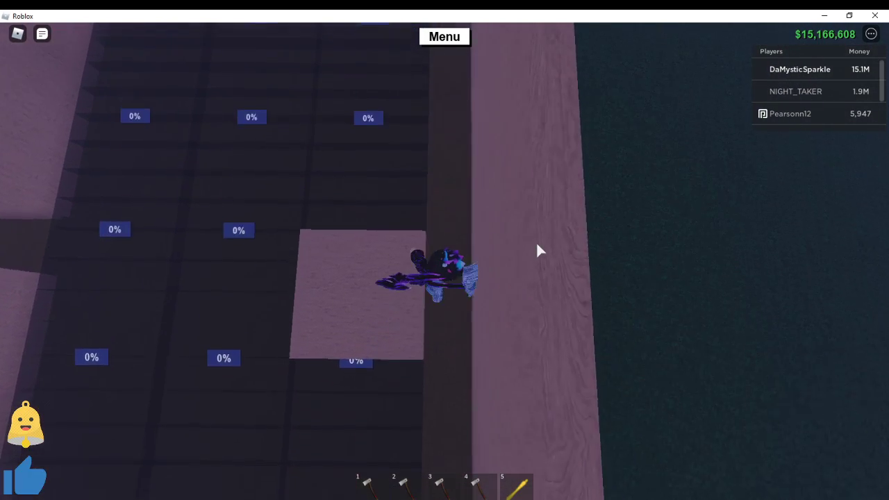
Step: Select the Smooth Wall blueprint and aim its preview along the plot edge
{"action": "key", "text": "5"}
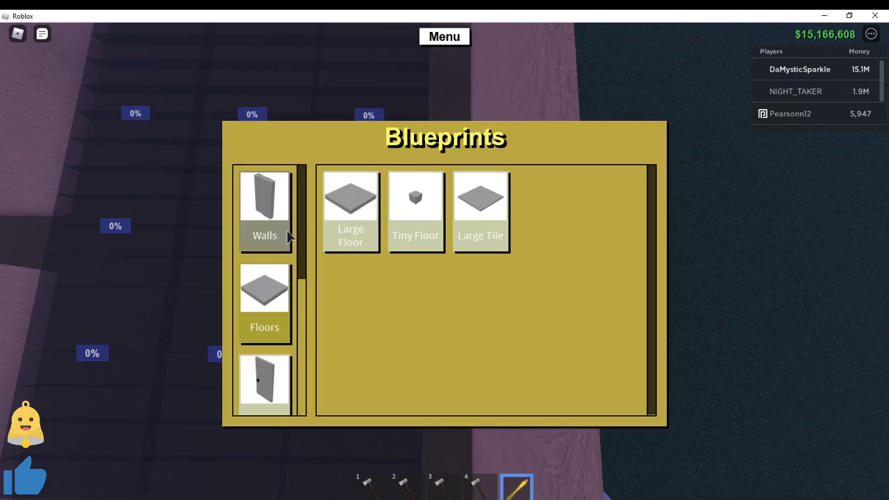
{"action": "left_click", "coordinate": [283, 247]}
{"action": "left_click", "coordinate": [610, 211]}
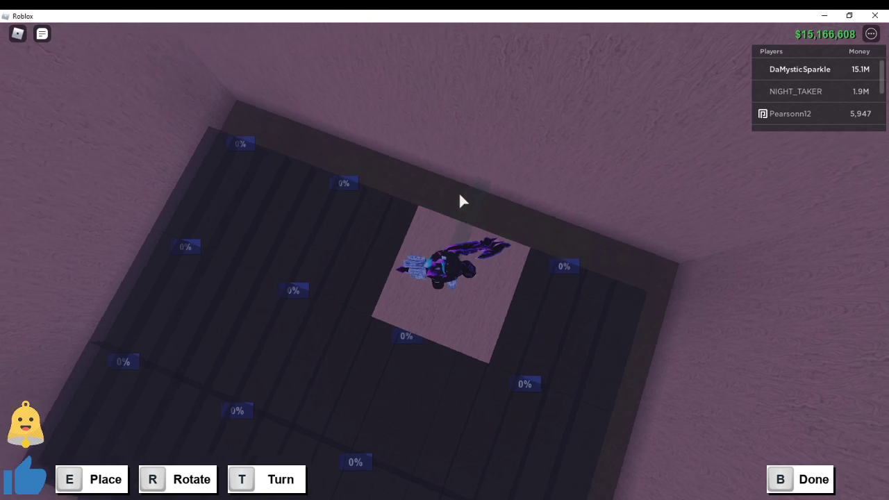
{"action": "left_click_drag", "start_coordinate": [462, 212], "coordinate": [389, 173]}
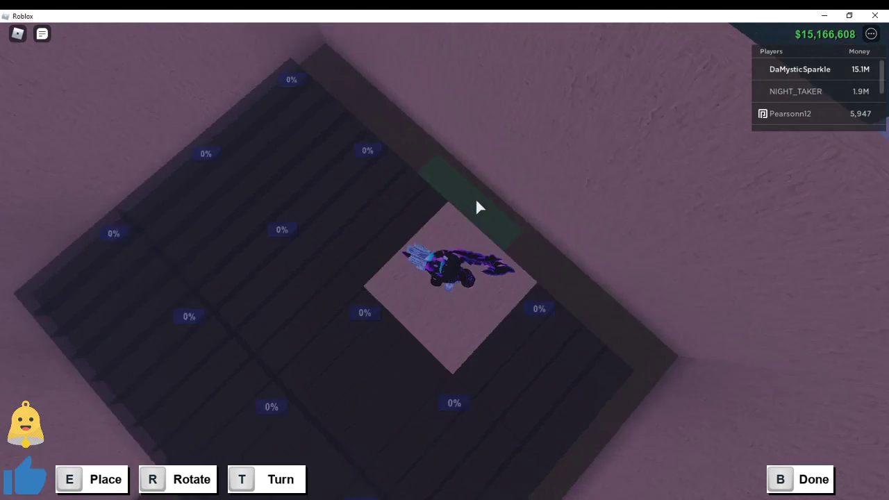
{"action": "left_click_drag", "start_coordinate": [475, 187], "coordinate": [555, 259]}
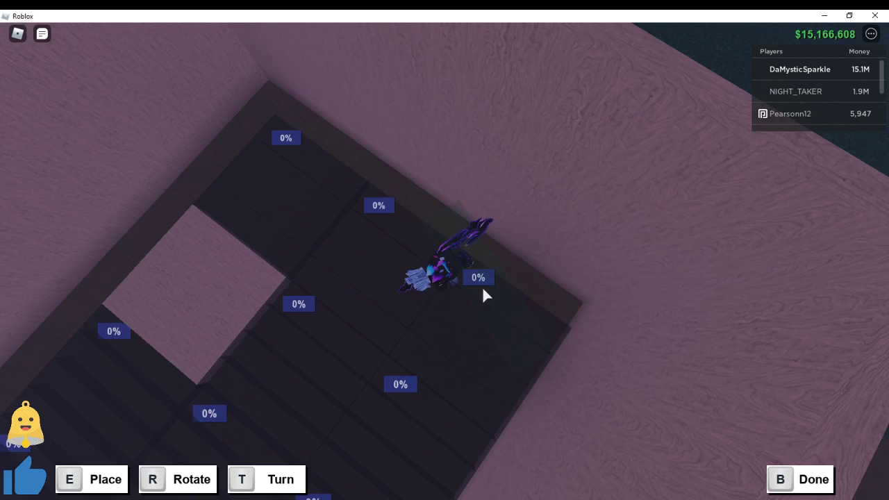
{"action": "key", "text": "e"}
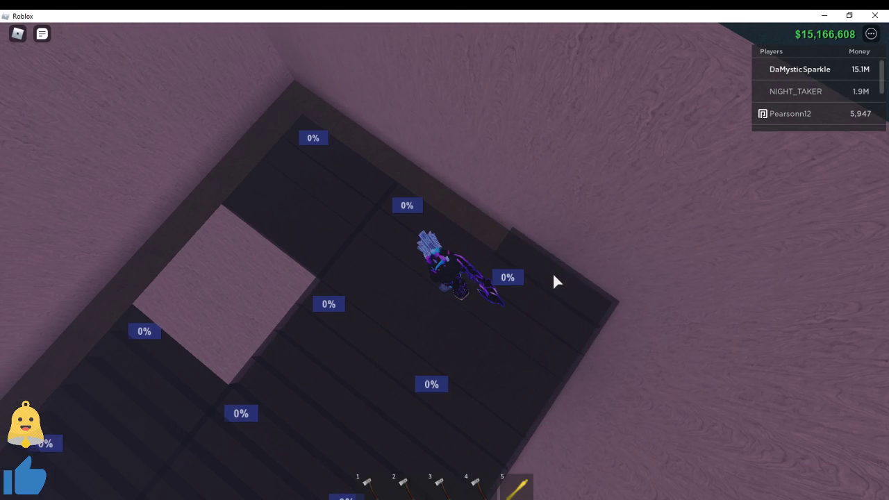
Step: Shift the Smooth Wall preview toward the top wall while walking across the plot
{"action": "right_click", "coordinate": [552, 272]}
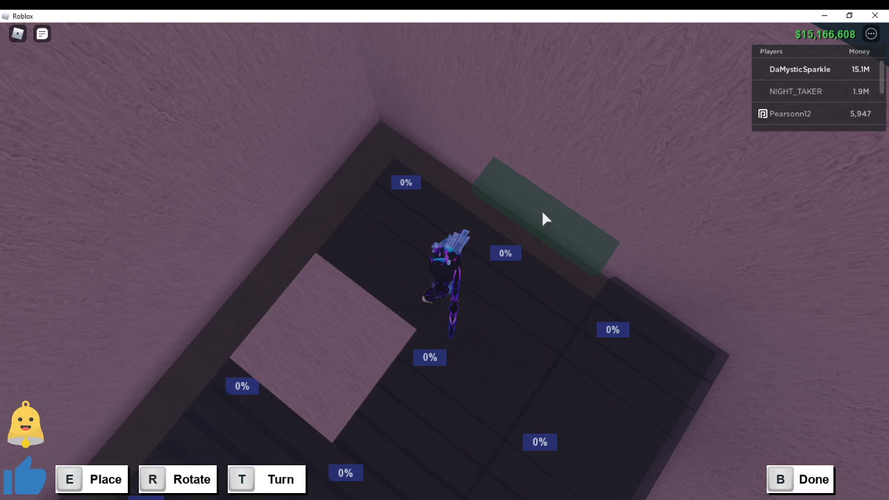
{"action": "left_click_drag", "start_coordinate": [567, 257], "coordinate": [494, 202]}
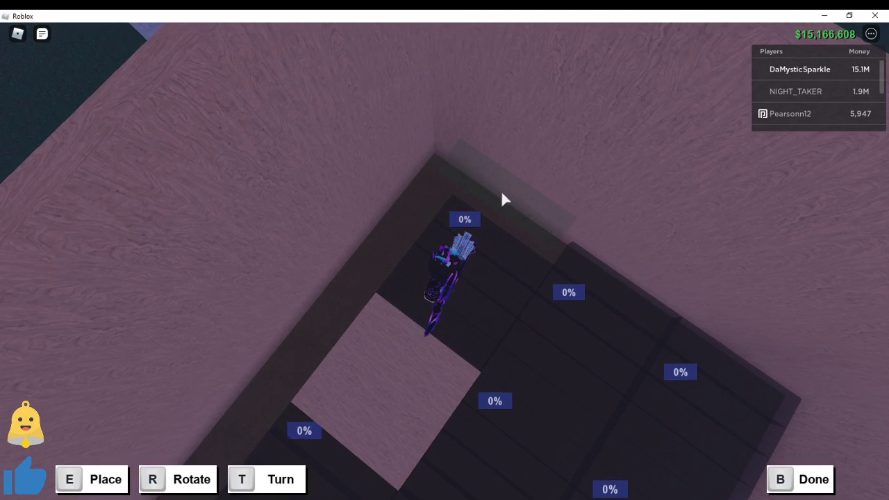
{"action": "right_click", "coordinate": [513, 231]}
{"action": "left_click_drag", "start_coordinate": [418, 202], "coordinate": [387, 210]}
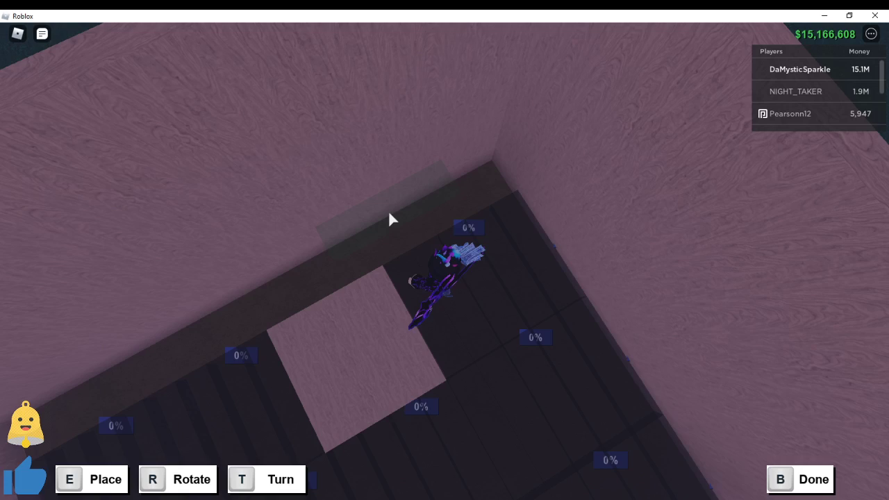
{"action": "key", "text": "w"}
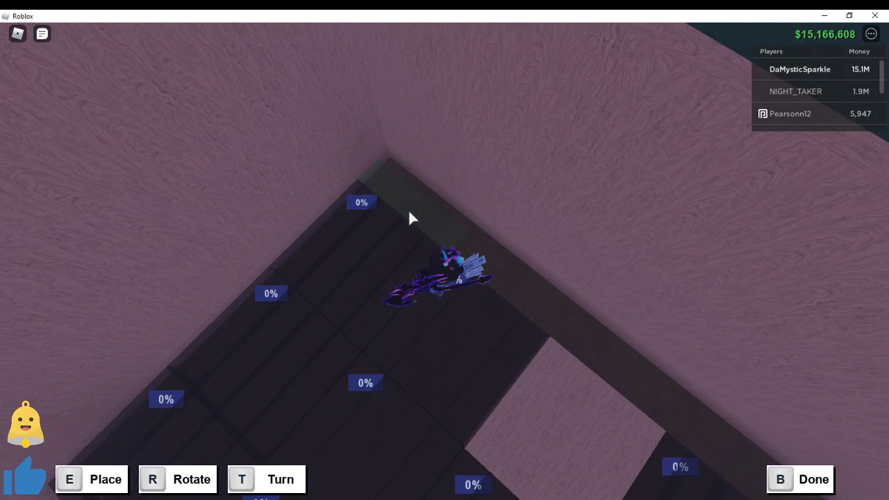
{"action": "key", "text": "b"}
{"action": "key", "text": "e"}
{"action": "scroll", "scroll_direction": "down", "scroll_amount": 3}
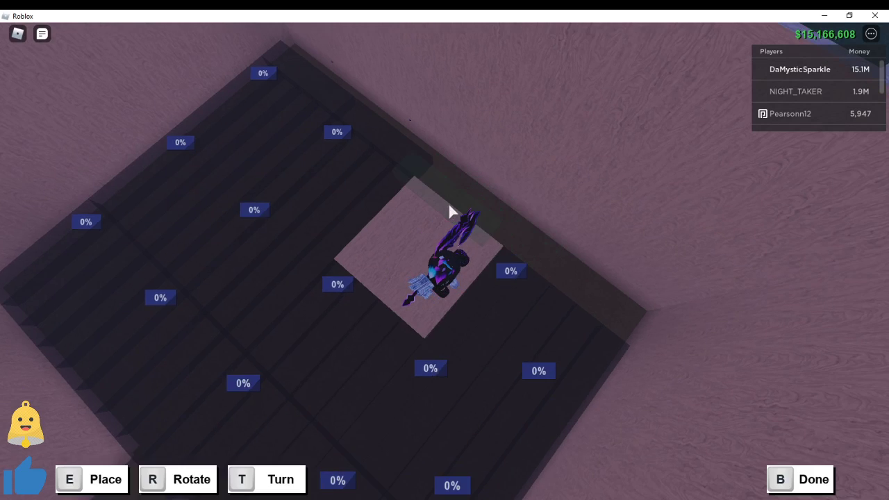
{"action": "key", "text": "w"}
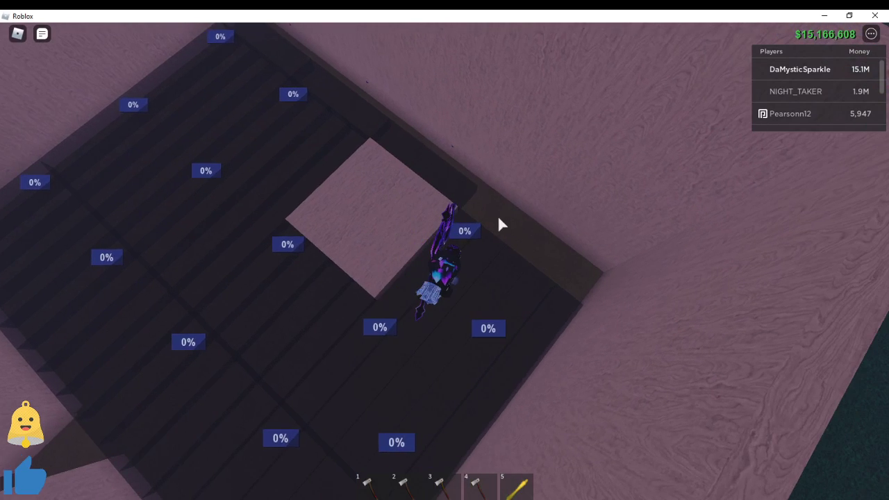
Step: Try to set down the smooth wall segment
{"action": "left_click", "coordinate": [500, 235]}
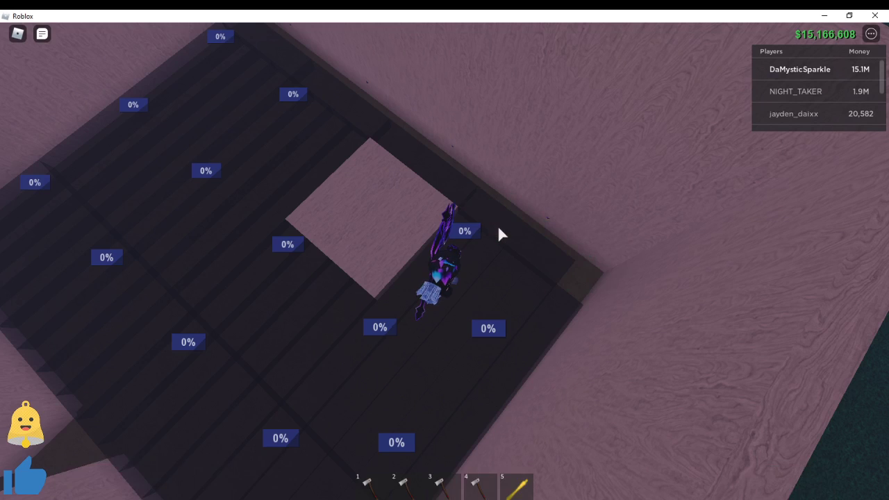
{"action": "key", "text": "e"}
{"action": "left_click", "coordinate": [498, 231]}
Step: Pick Short Smooth wall, cancel it at the corner, and reopen the Walls catalogue
{"action": "key", "text": "5"}
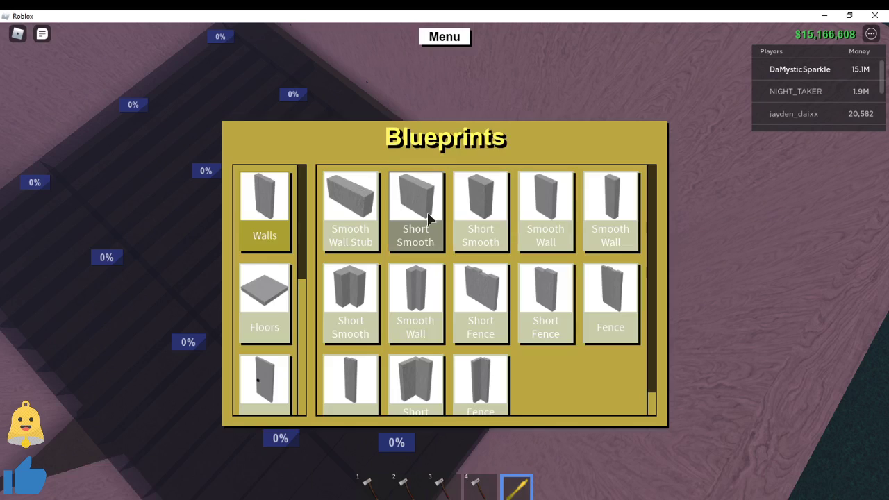
{"action": "left_click", "coordinate": [477, 218]}
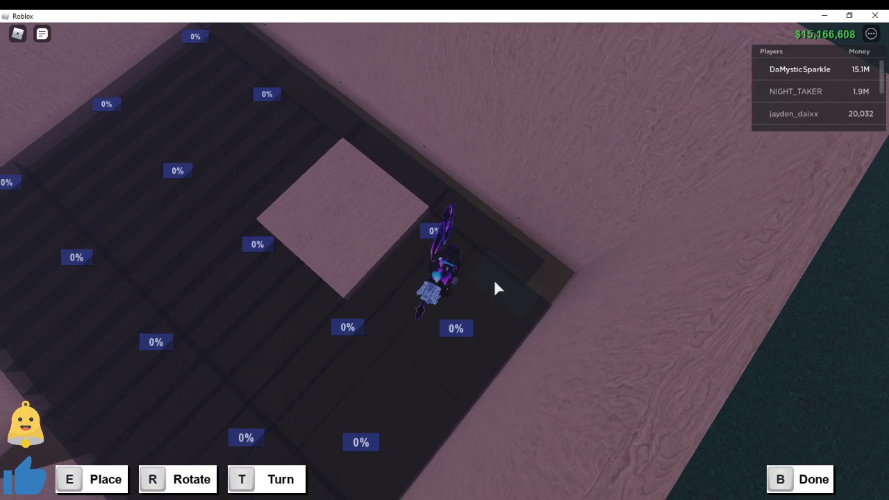
{"action": "left_click_drag", "start_coordinate": [606, 281], "coordinate": [452, 361]}
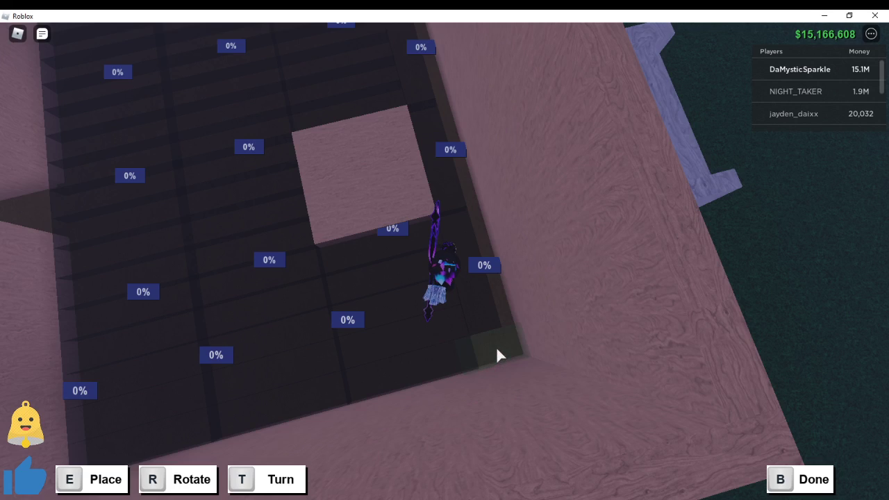
{"action": "key", "text": "b"}
{"action": "left_click", "coordinate": [478, 316]}
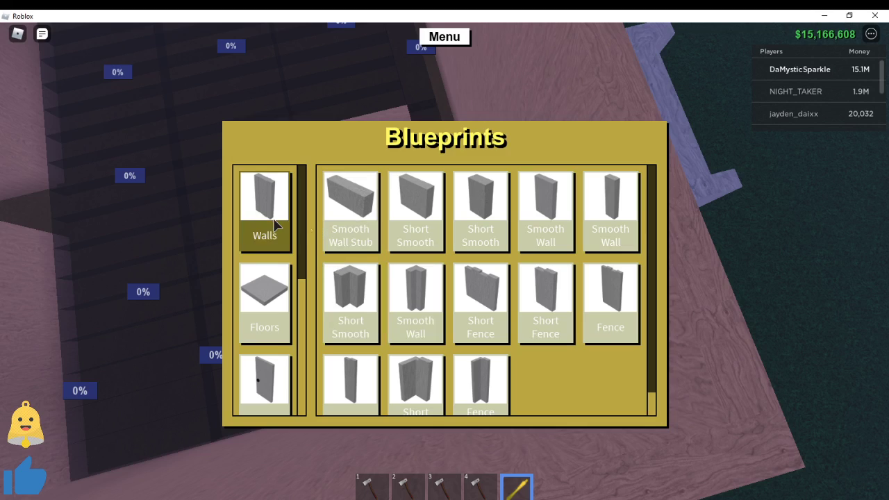
Step: Select the Post blueprint from the catalogue
{"action": "left_click", "coordinate": [262, 292]}
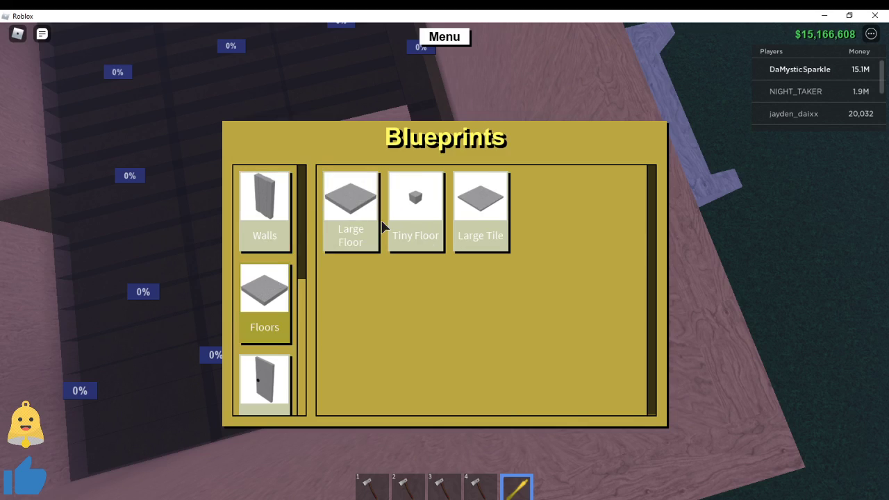
{"action": "scroll", "scroll_direction": "down", "scroll_amount": 3}
{"action": "scroll", "scroll_direction": "down", "scroll_amount": 3}
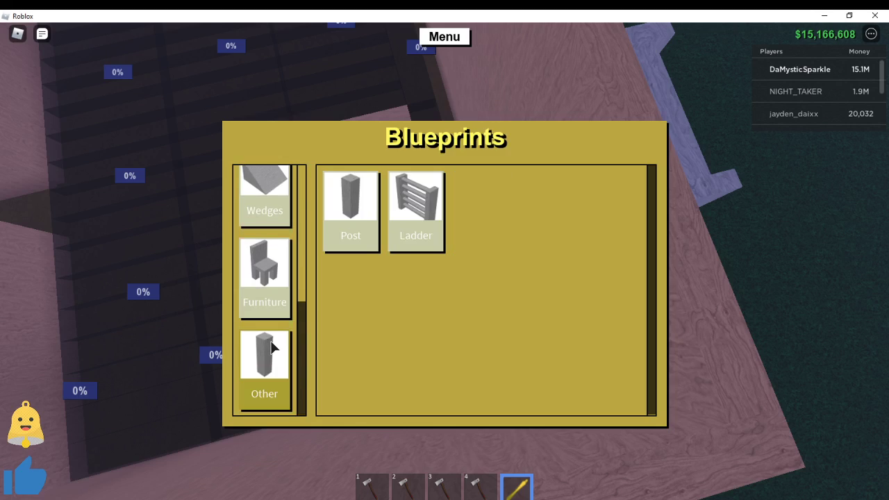
{"action": "left_click", "coordinate": [264, 277]}
{"action": "left_click", "coordinate": [265, 368]}
{"action": "key", "text": "Escape"}
{"action": "left_click", "coordinate": [428, 261]}
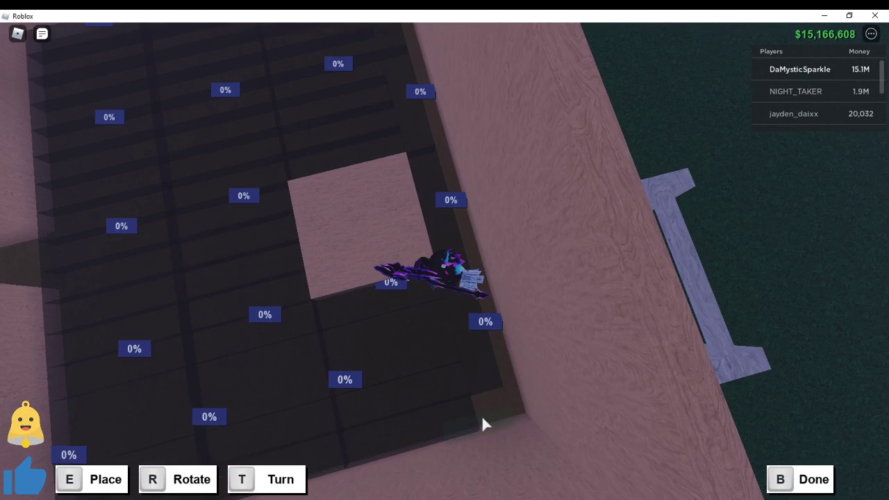
Step: Place five post blueprints along the storage room's left wall
{"action": "right_click", "coordinate": [500, 348]}
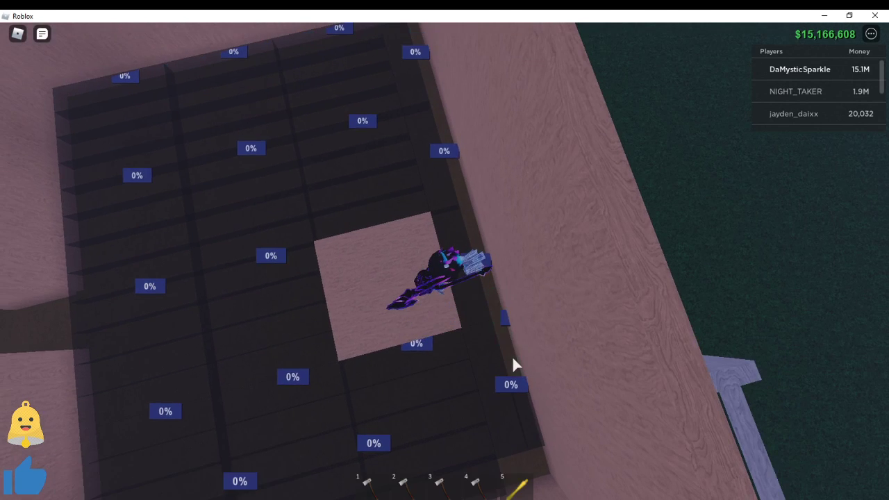
{"action": "key", "text": "w"}
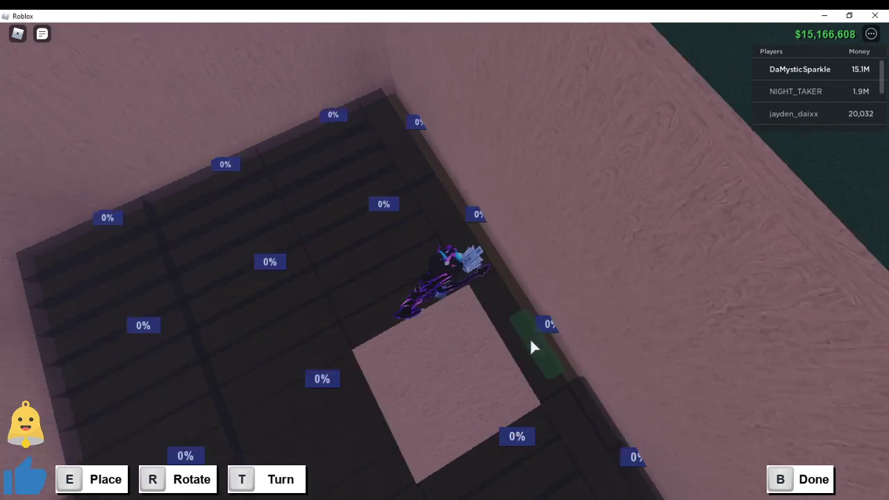
{"action": "left_click_drag", "start_coordinate": [535, 358], "coordinate": [381, 332]}
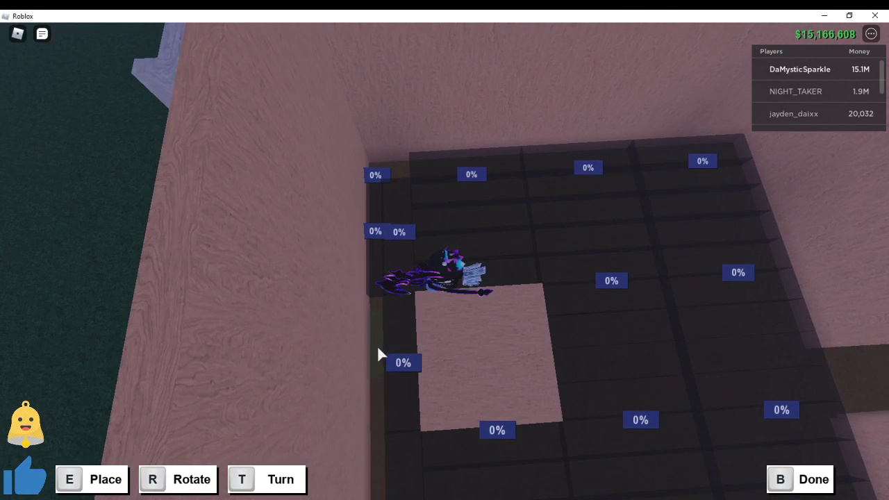
{"action": "key", "text": "e"}
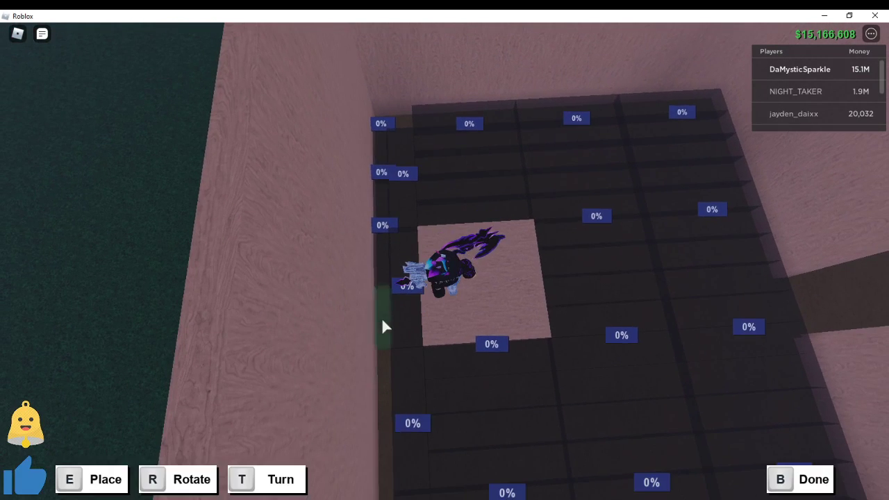
{"action": "key", "text": "e"}
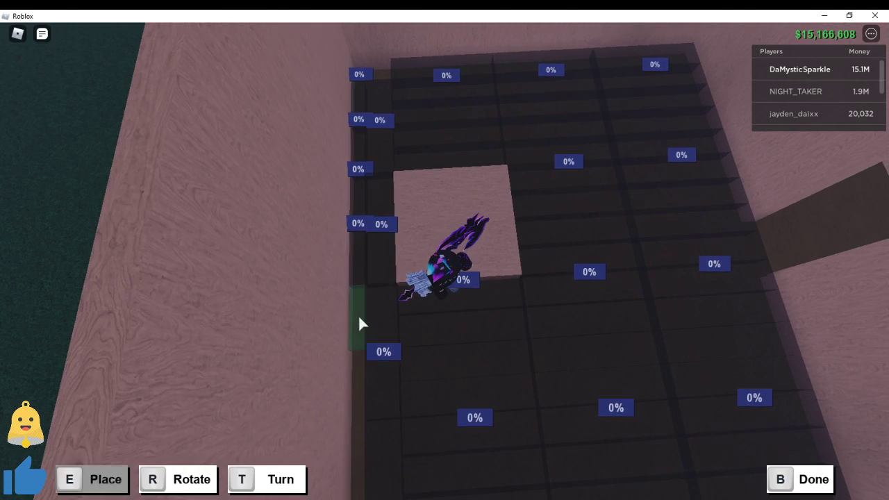
{"action": "key", "text": "e"}
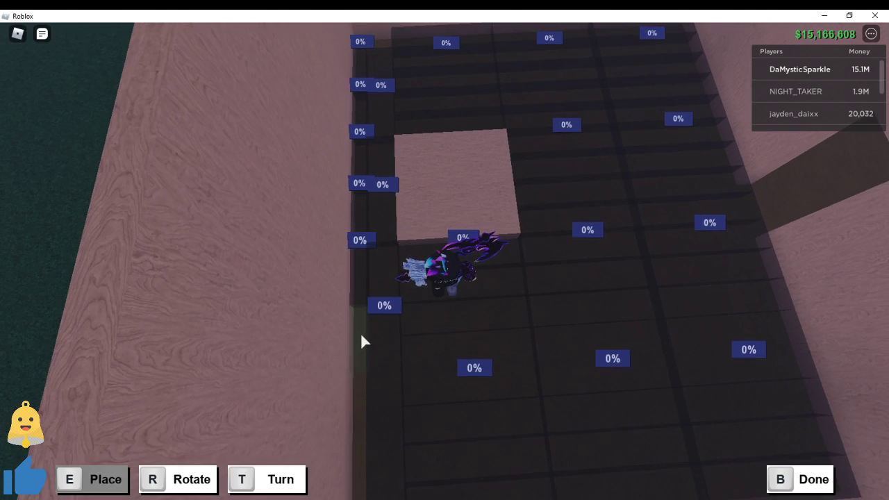
{"action": "key", "text": "e"}
{"action": "key", "text": "e"}
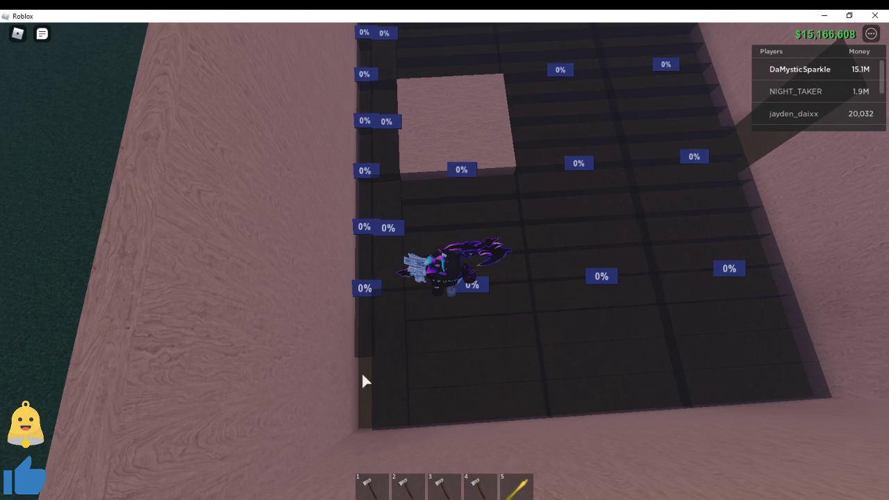
{"action": "key", "text": "e"}
{"action": "key", "text": "e"}
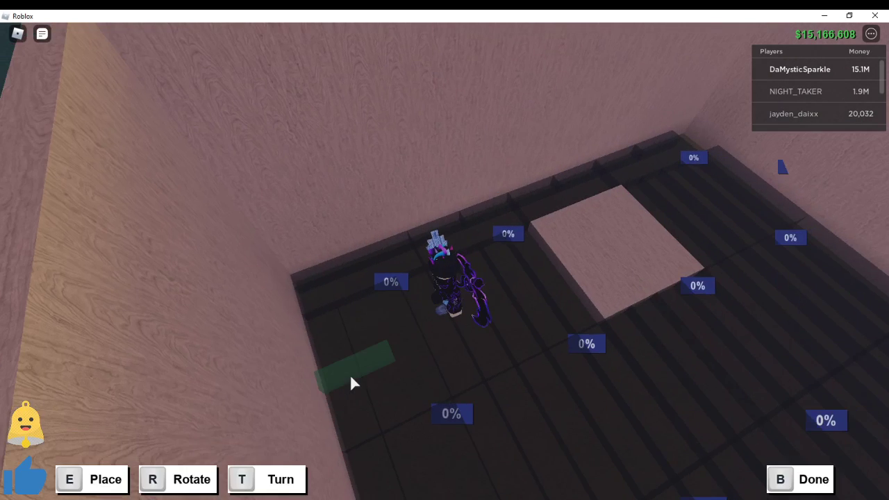
{"action": "key", "text": "b"}
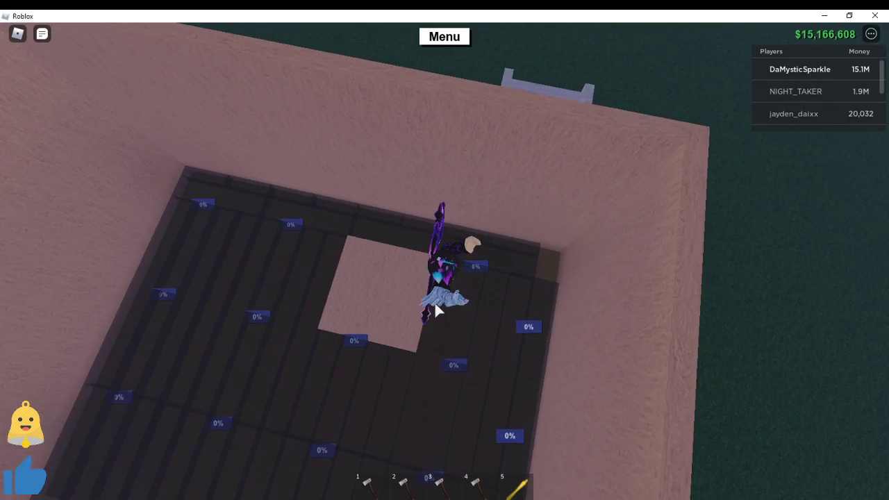
Step: Place a small floor piece at the room corner and leave building mode
{"action": "key", "text": "6"}
{"action": "left_click", "coordinate": [445, 278]}
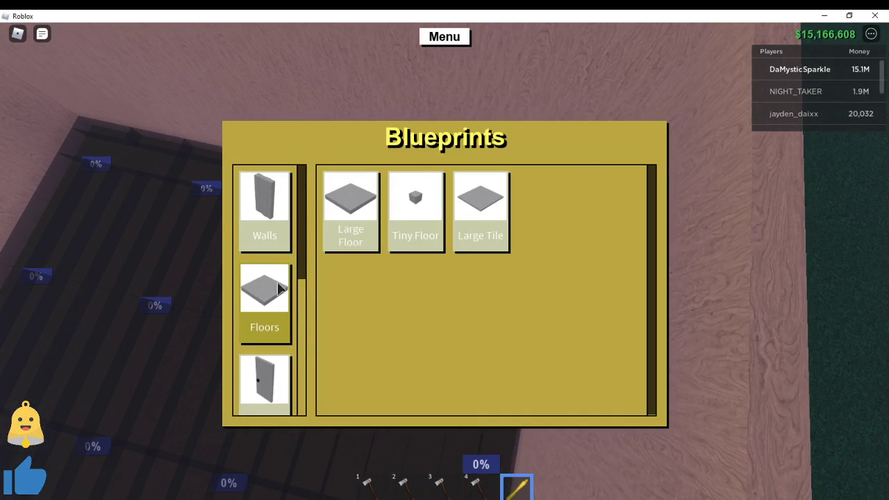
{"action": "left_click", "coordinate": [416, 212]}
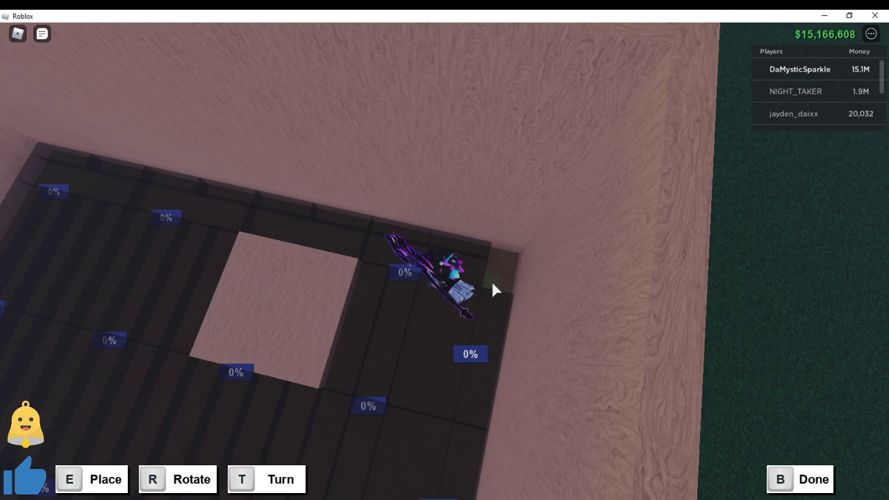
{"action": "key", "text": "e"}
{"action": "key", "text": "b"}
{"action": "left_click", "coordinate": [482, 317]}
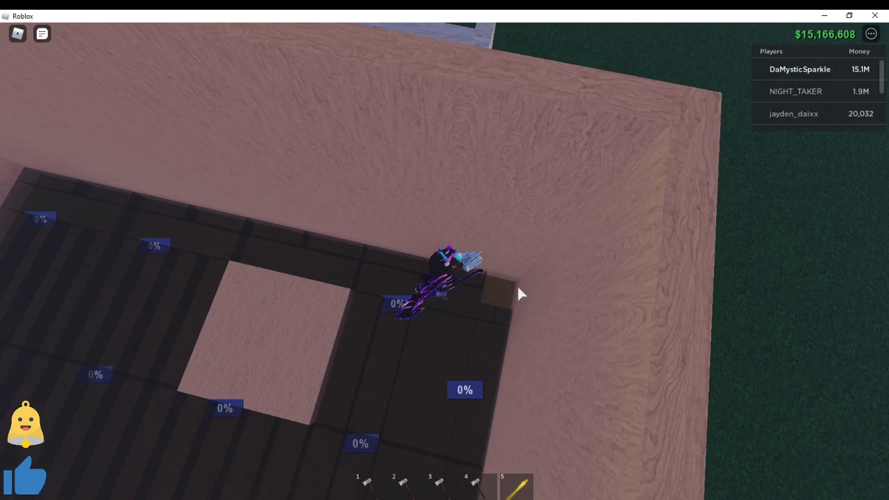
{"action": "key", "text": "e"}
{"action": "left_click", "coordinate": [501, 291]}
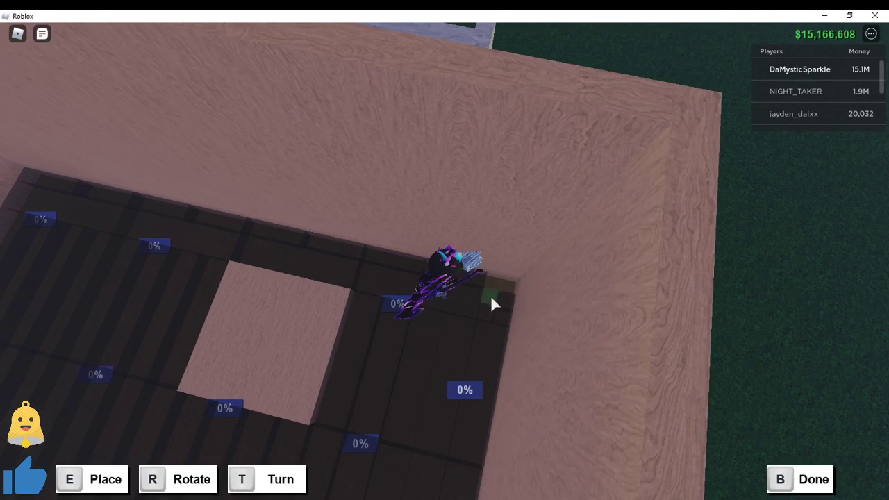
{"action": "key", "text": "e"}
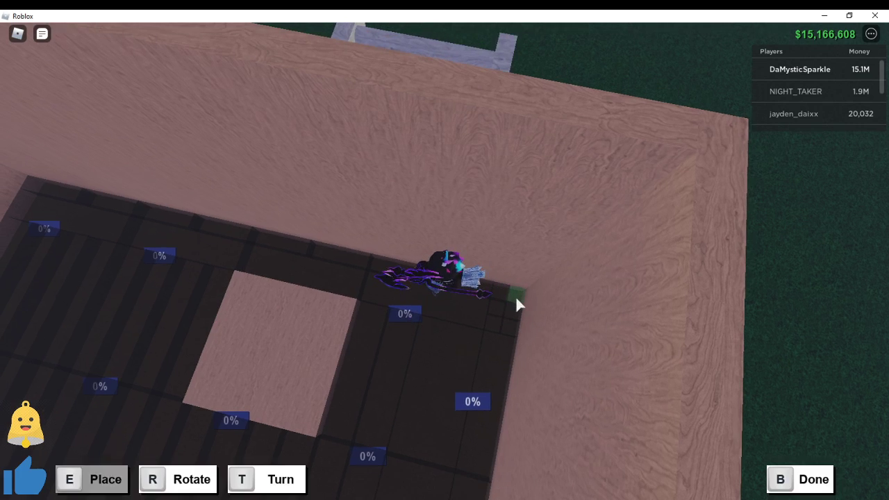
{"action": "key", "text": "t"}
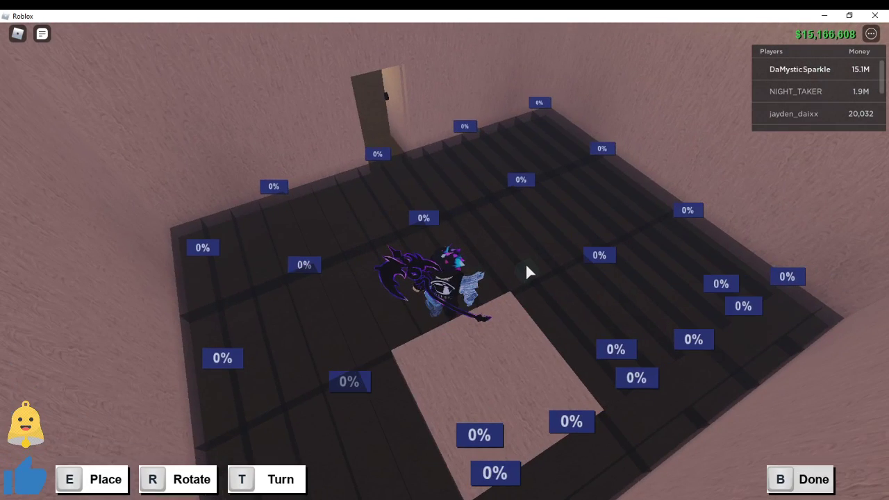
{"action": "key", "text": "b"}
{"action": "key", "text": "w"}
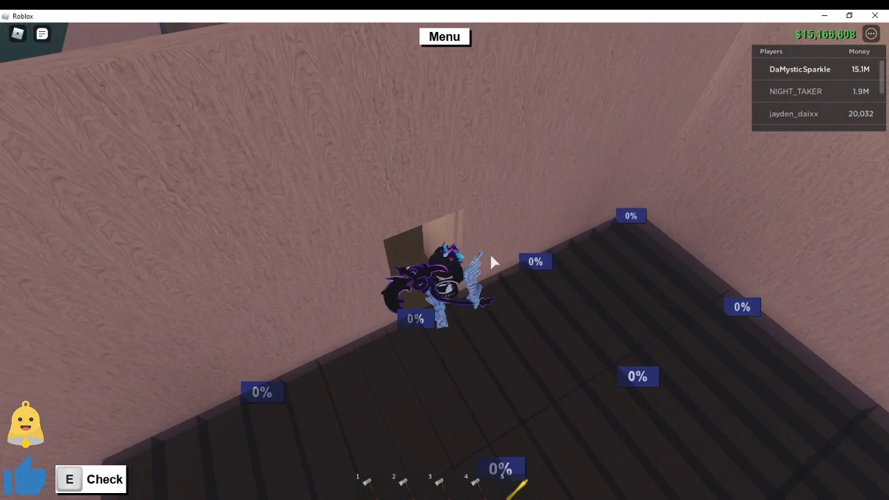
Step: Move the long plank outside and carry a small wood block toward the building
{"action": "key", "text": "w"}
{"action": "key", "text": "2"}
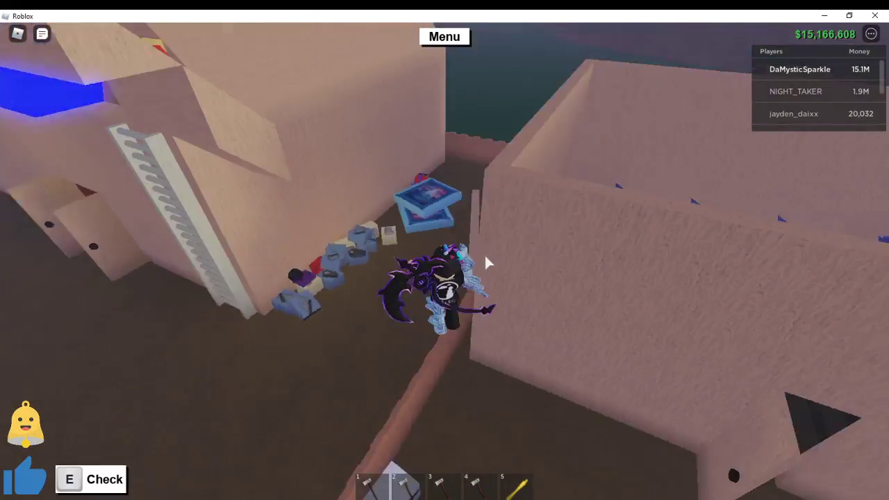
{"action": "scroll", "scroll_direction": "up", "scroll_amount": 3}
{"action": "left_click", "coordinate": [444, 263]}
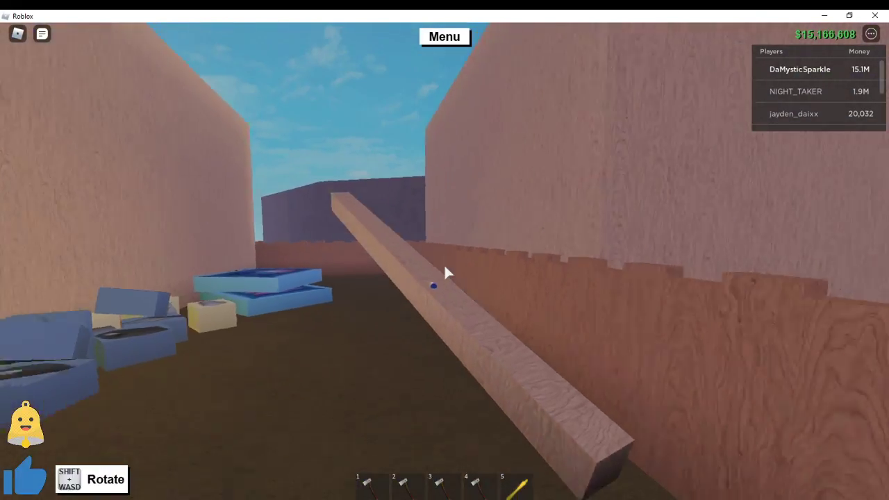
{"action": "left_click_drag", "start_coordinate": [444, 273], "coordinate": [445, 273]}
{"action": "key", "text": "w"}
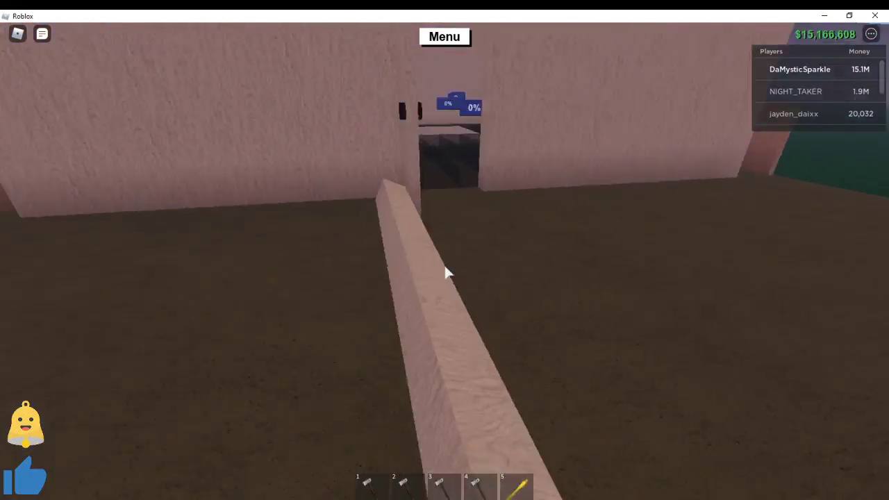
{"action": "key", "text": "w"}
{"action": "left_click_drag", "start_coordinate": [446, 273], "coordinate": [446, 273]}
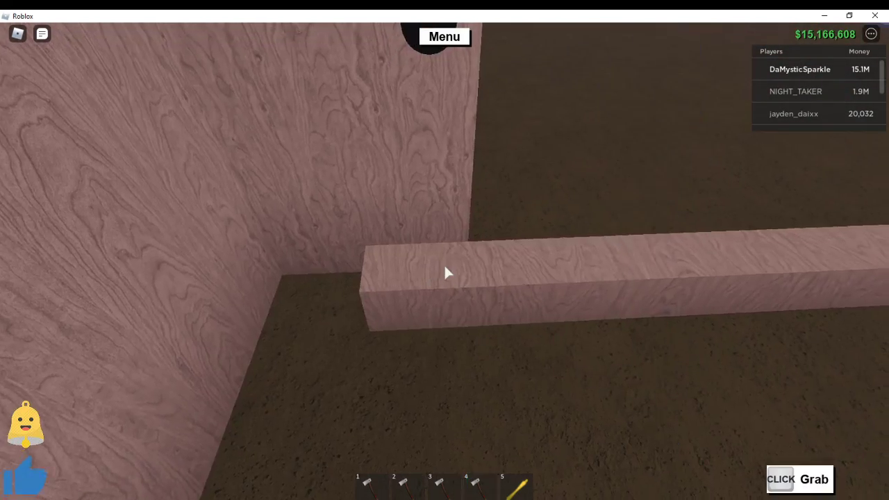
{"action": "left_click", "coordinate": [446, 273]}
{"action": "key", "text": "w"}
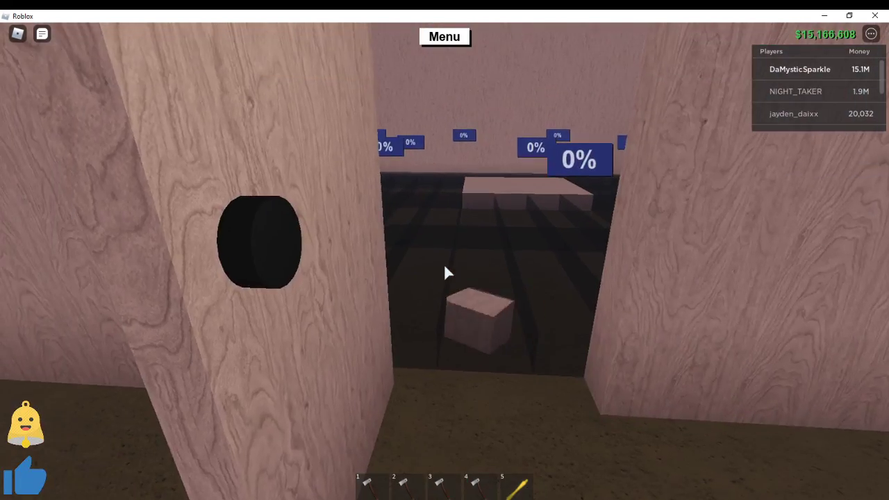
{"action": "key", "text": "s"}
Step: Carry the small block into the storage room again, then back out
{"action": "key", "text": "3"}
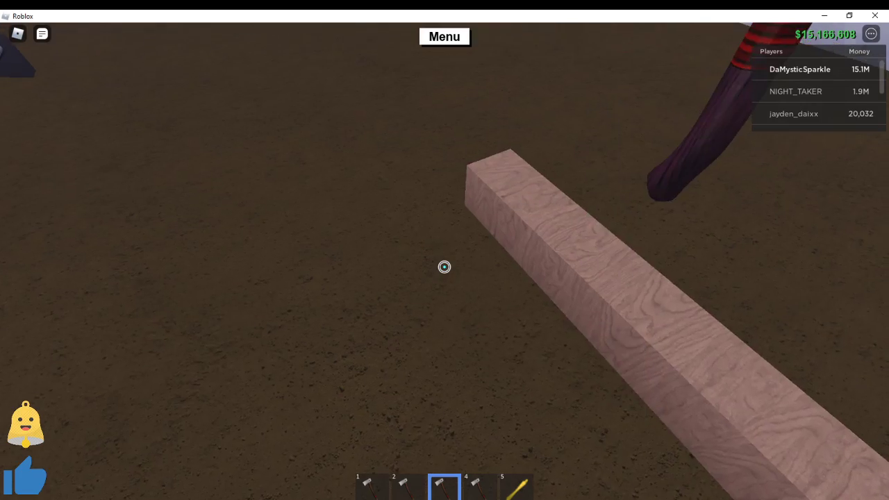
{"action": "key", "text": "3"}
{"action": "left_click_drag", "start_coordinate": [444, 267], "coordinate": [447, 272]}
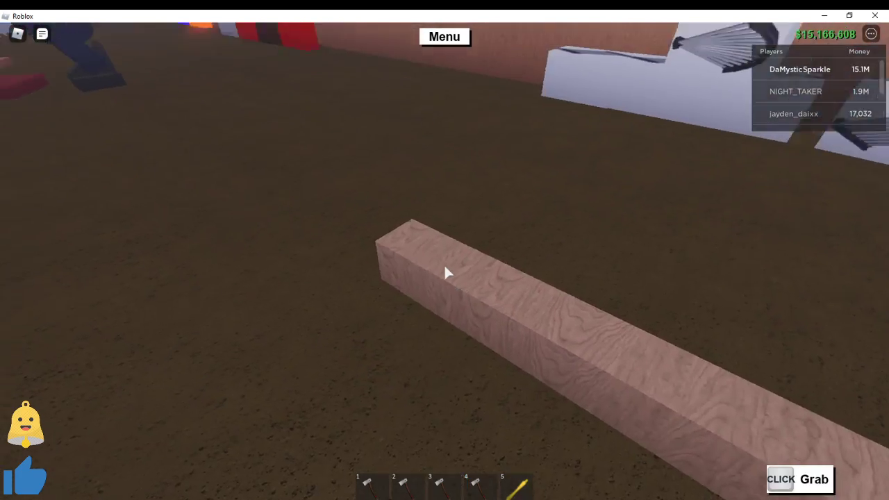
{"action": "left_click", "coordinate": [446, 273]}
{"action": "key", "text": "w"}
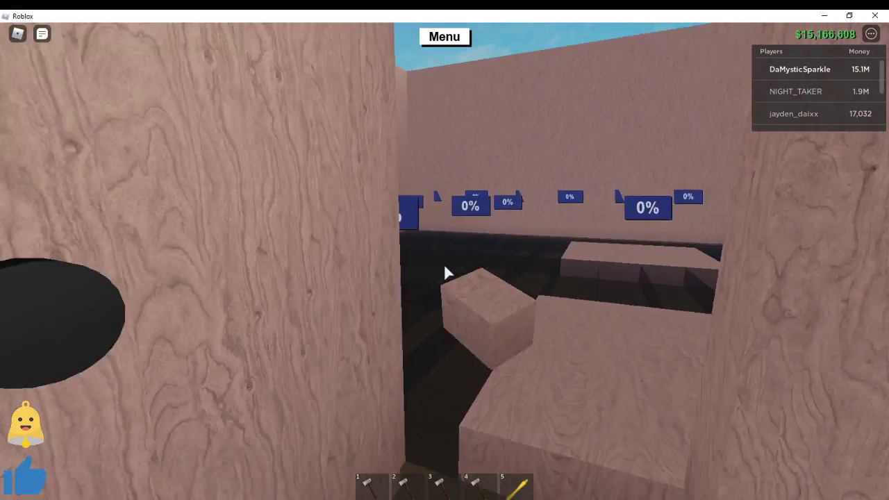
{"action": "key", "text": "s"}
Step: Chop a short piece off the plank with the axe and carry it indoors
{"action": "key", "text": "4"}
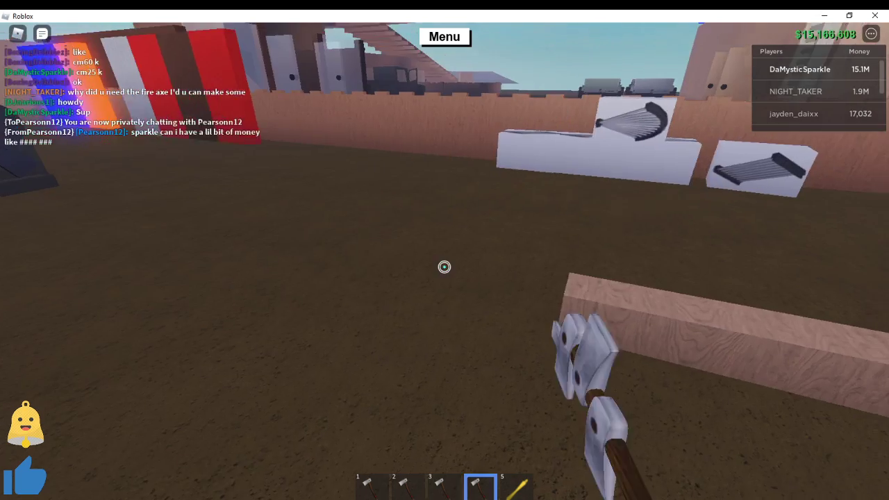
{"action": "left_click", "coordinate": [443, 266]}
{"action": "key", "text": "4"}
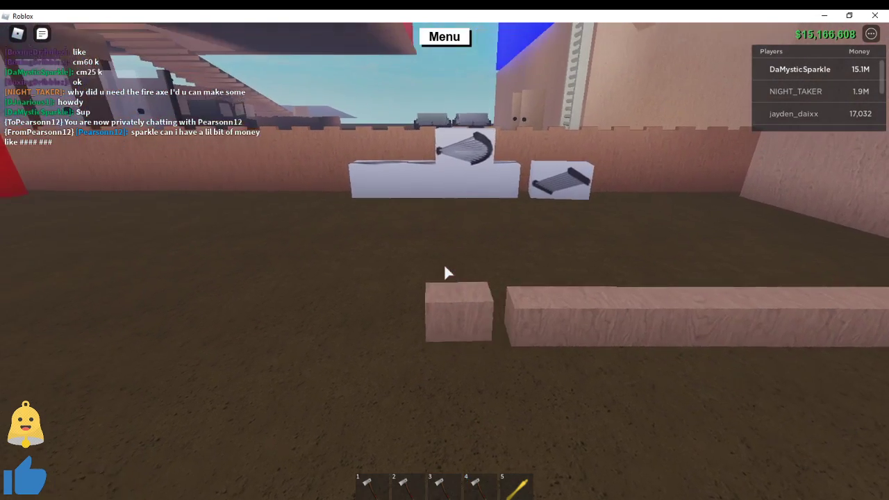
{"action": "scroll", "scroll_direction": "down", "scroll_amount": 3}
{"action": "scroll", "scroll_direction": "up", "scroll_amount": 3}
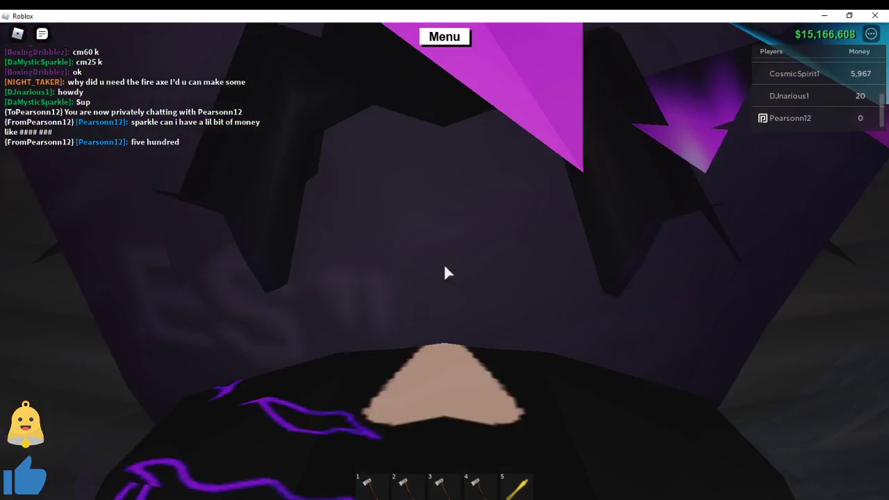
{"action": "scroll", "scroll_direction": "up", "scroll_amount": 3}
{"action": "key", "text": "w"}
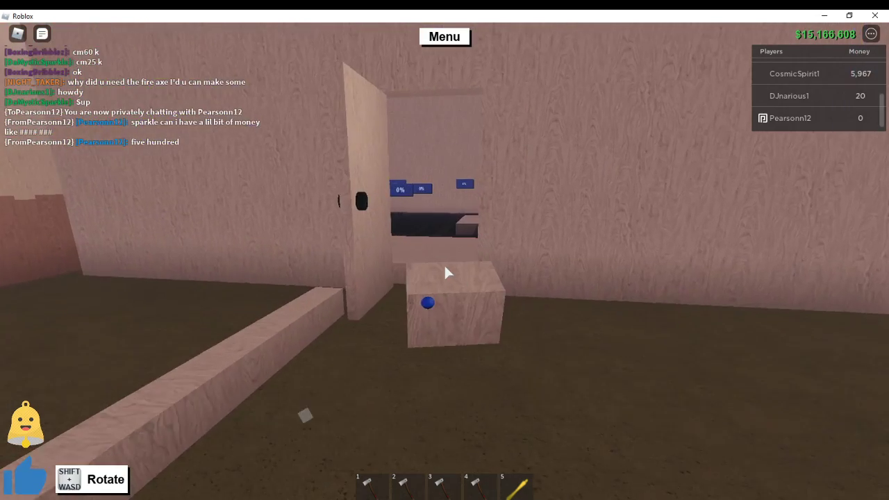
{"action": "key", "text": "w"}
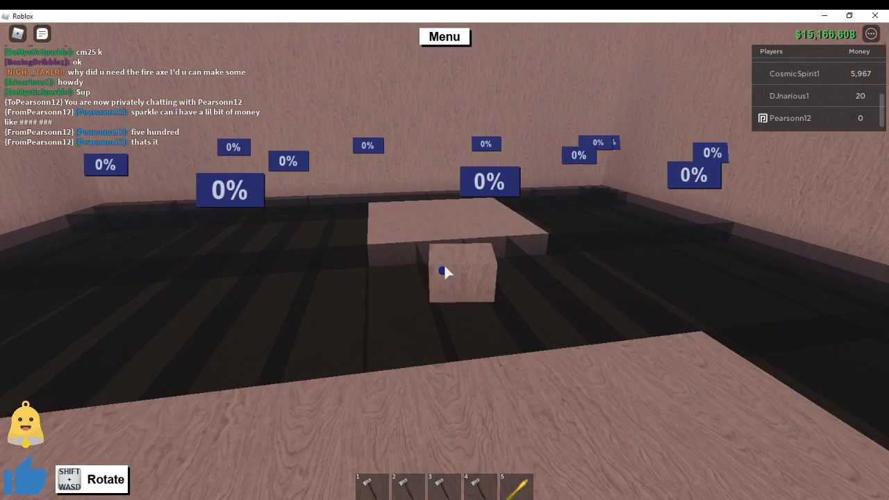
Step: Set the block down in the room and transfer 20,000 to the requesting player
{"action": "left_click", "coordinate": [444, 271]}
{"action": "scroll", "scroll_direction": "down", "scroll_amount": 3}
{"action": "left_click", "coordinate": [444, 36]}
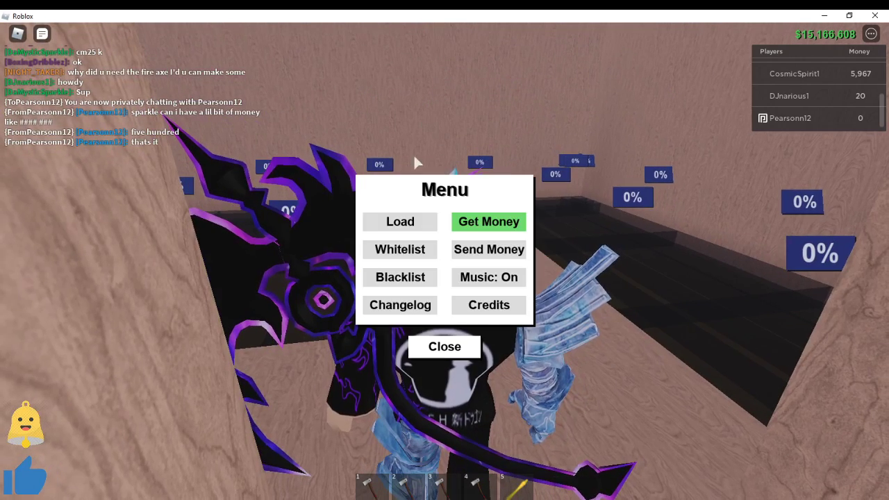
{"action": "left_click", "coordinate": [453, 250]}
{"action": "type", "text": "2"}
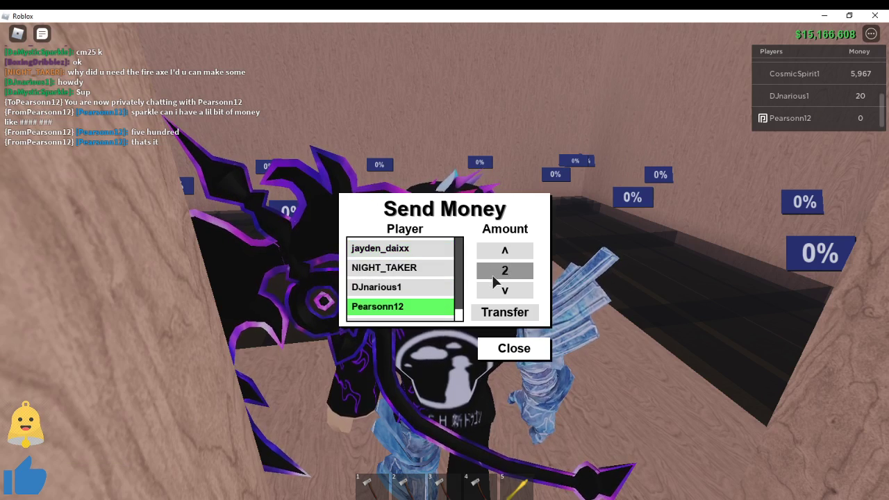
{"action": "type", "text": "0000"}
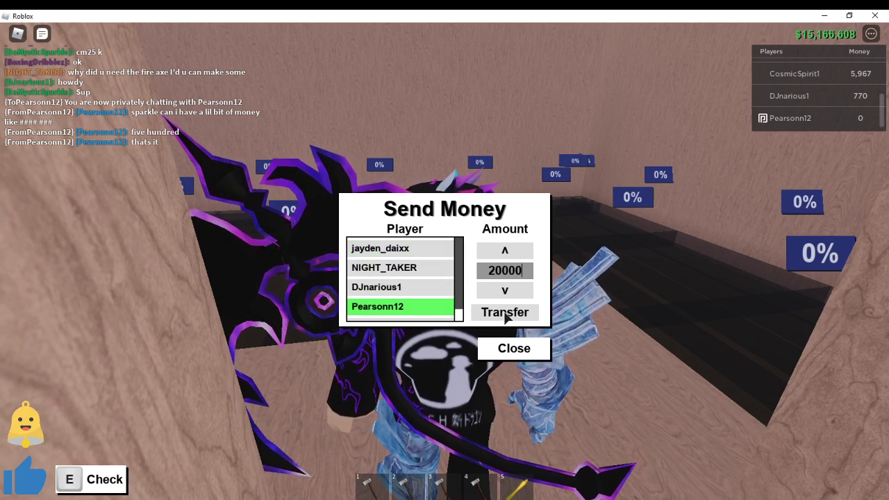
{"action": "left_click", "coordinate": [505, 312]}
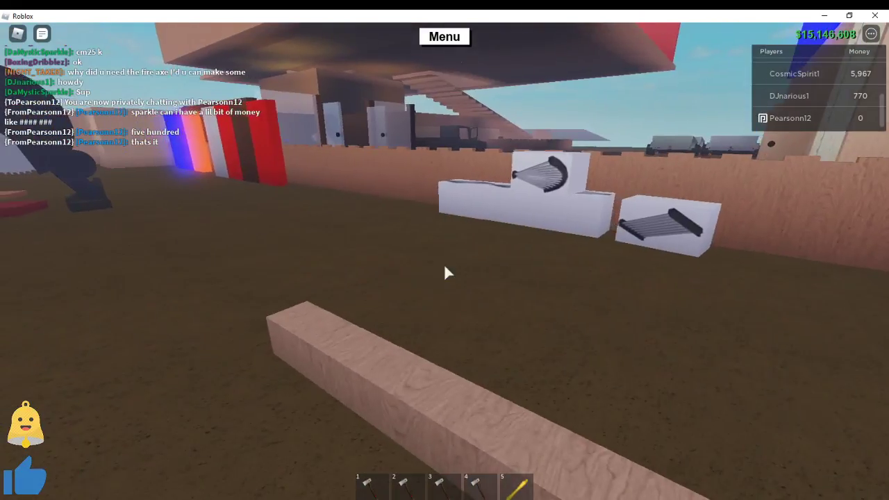
Step: Take out the axe, chip the plank once, and put the axe away
{"action": "key", "text": "1"}
{"action": "left_click", "coordinate": [447, 272]}
{"action": "key", "text": "1"}
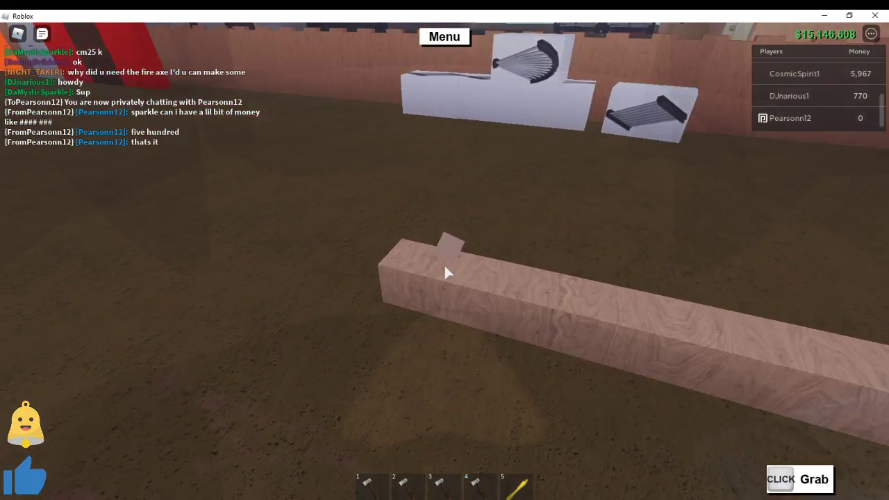
Step: Whisper replies agreeing, saying it's fine, and mentioning subscribing
{"action": "key", "text": "slash"}
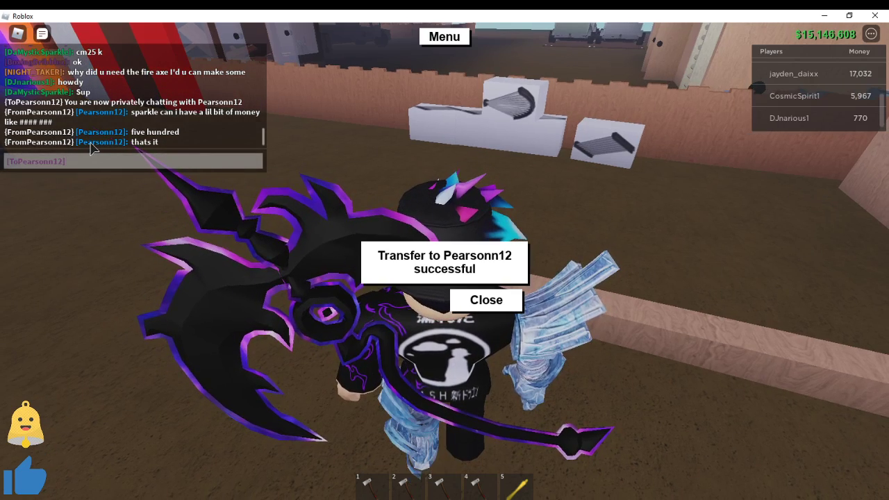
{"action": "type", "text": "N"}
{"action": "key", "text": "BackSpace"}
{"action": "type", "text": "Su"}
{"action": "type", "text": "ing"}
{"action": "key", "text": "Return"}
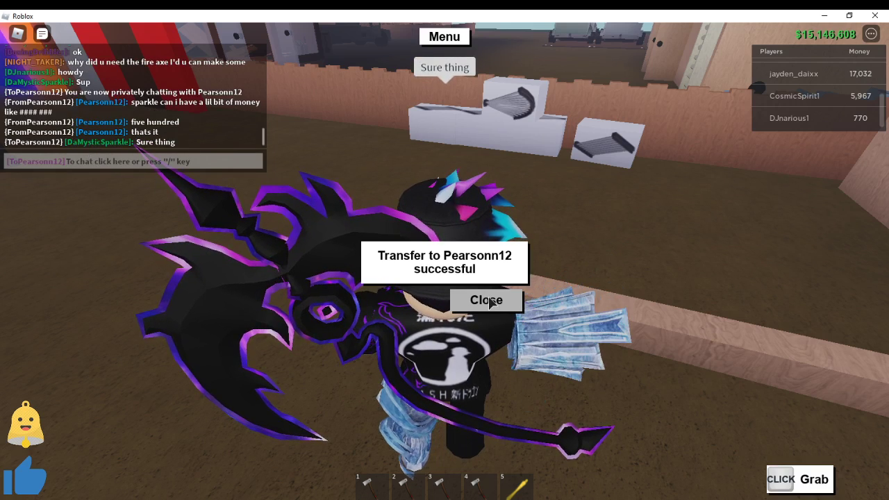
{"action": "left_click", "coordinate": [128, 161]}
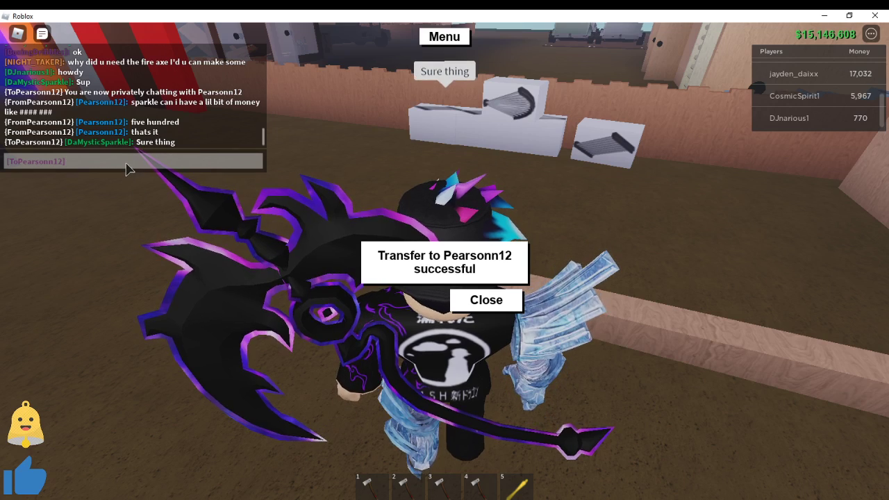
{"action": "type", "text": "Enjoy t"}
{"action": "type", "text": "he h,"}
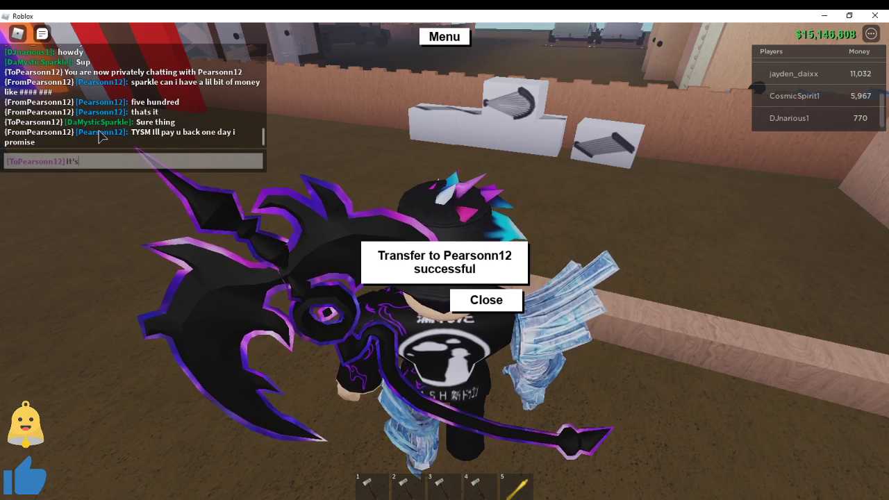
{"action": "key", "text": "Return"}
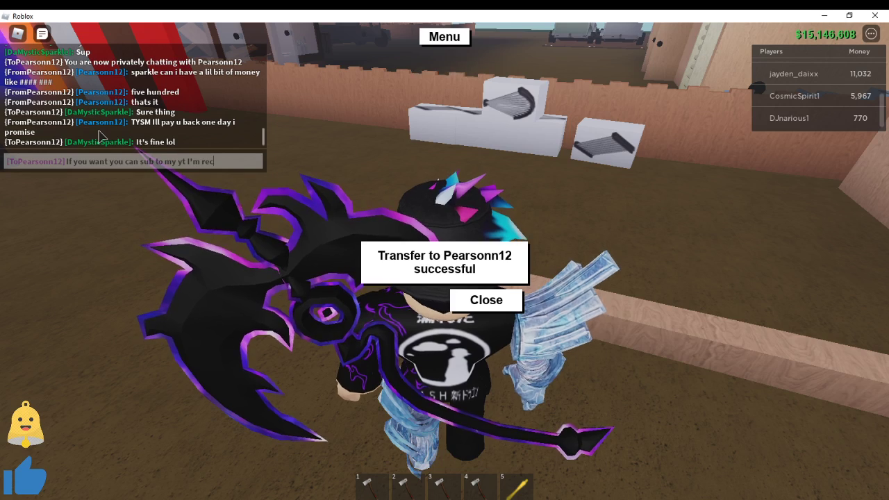
{"action": "key", "text": "Return"}
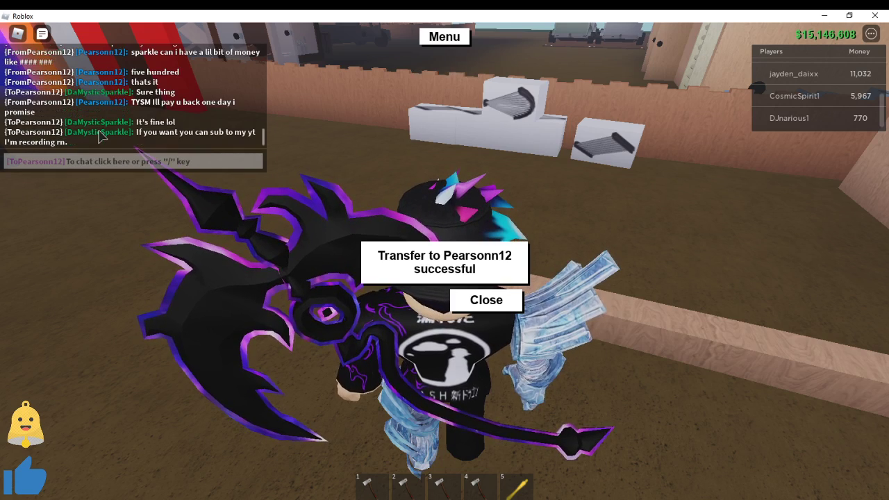
{"action": "left_click", "coordinate": [486, 300]}
{"action": "scroll", "scroll_direction": "up", "scroll_amount": 3}
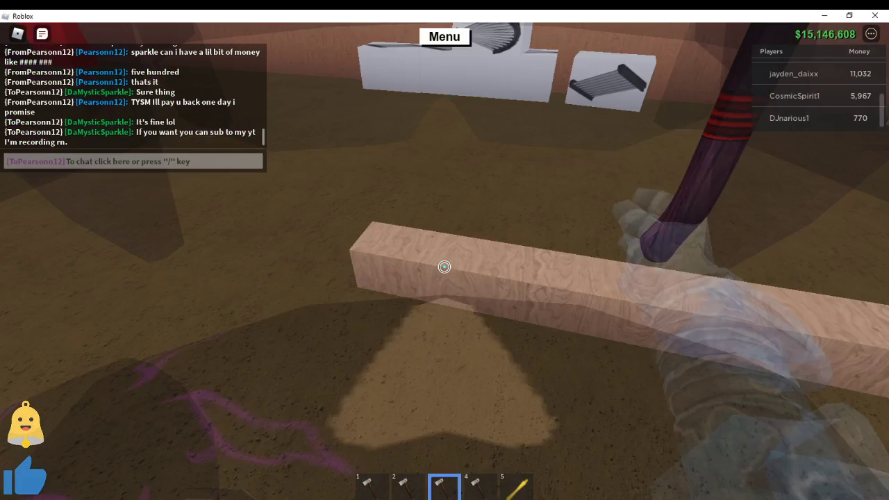
{"action": "key", "text": "5"}
{"action": "key", "text": "4"}
{"action": "key", "text": "4"}
{"action": "key", "text": "4"}
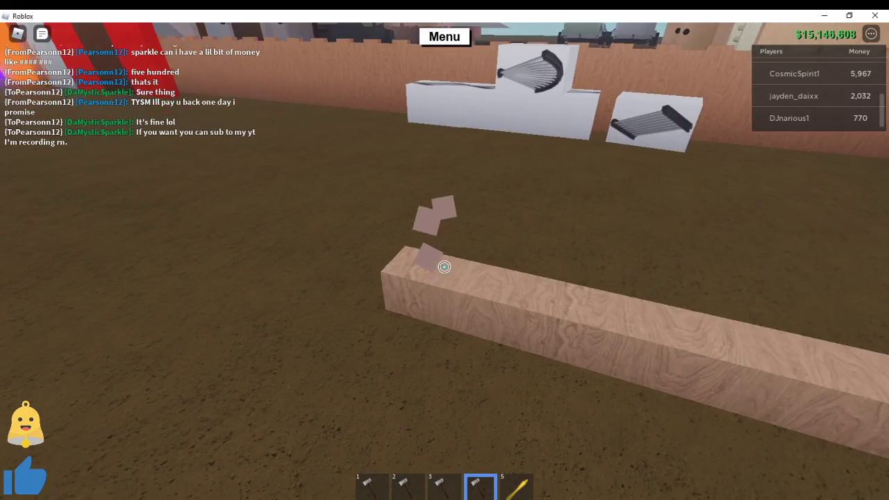
{"action": "key", "text": "4"}
{"action": "left_click_drag", "start_coordinate": [444, 267], "coordinate": [446, 273]}
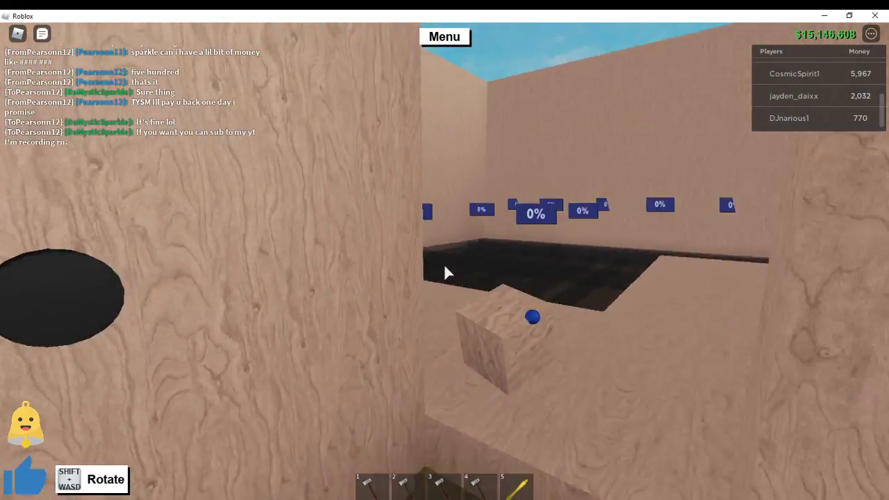
{"action": "key", "text": "w"}
{"action": "key", "text": "4"}
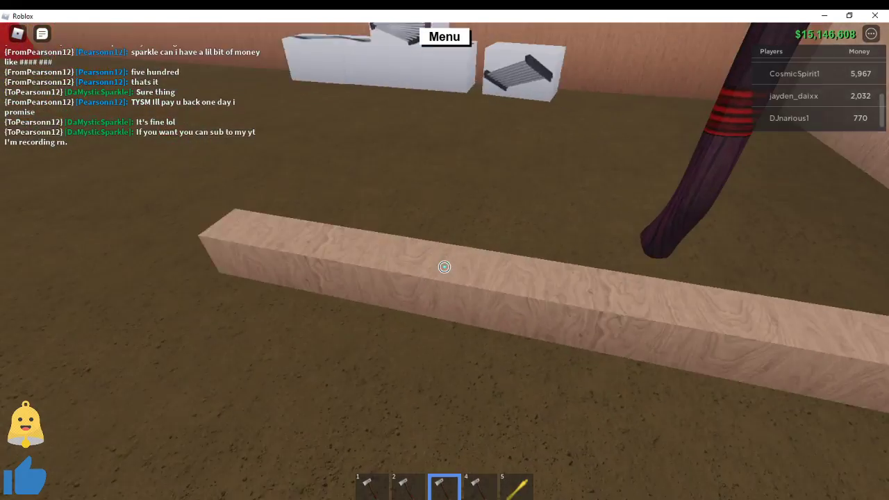
{"action": "key", "text": "5"}
{"action": "left_click", "coordinate": [444, 273]}
{"action": "key", "text": "e"}
{"action": "key", "text": "4"}
{"action": "key", "text": "4"}
{"action": "key", "text": "w"}
{"action": "left_click_drag", "start_coordinate": [447, 273], "coordinate": [292, 226]}
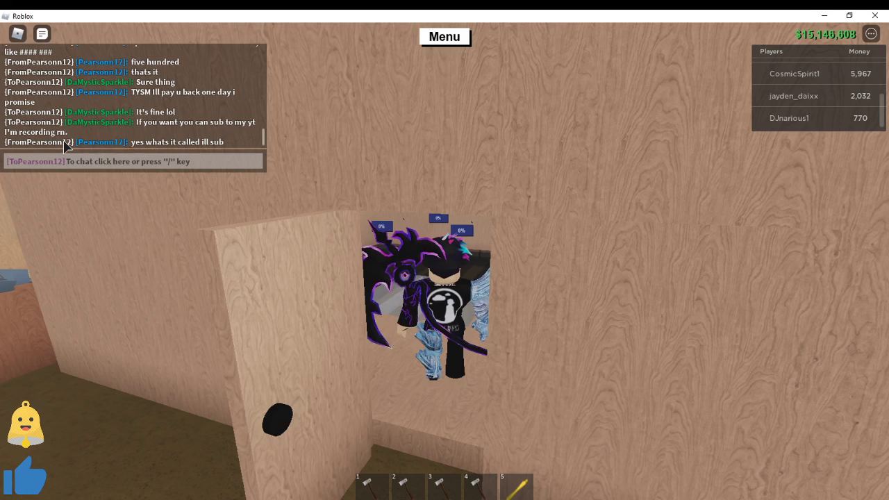
Step: Whisper the channel name 'xED Sparkle' and describe its WaterMelon Shirt character picture
{"action": "key", "text": "slash"}
{"action": "type", "text": "It has a picture of a Roblox Character in a WaterMelo"}
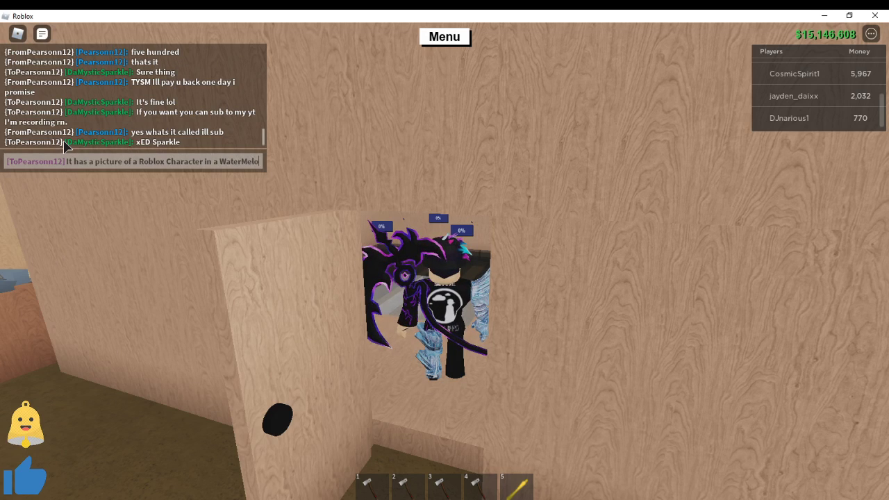
{"action": "type", "text": "n Shirt"}
{"action": "key", "text": "Return"}
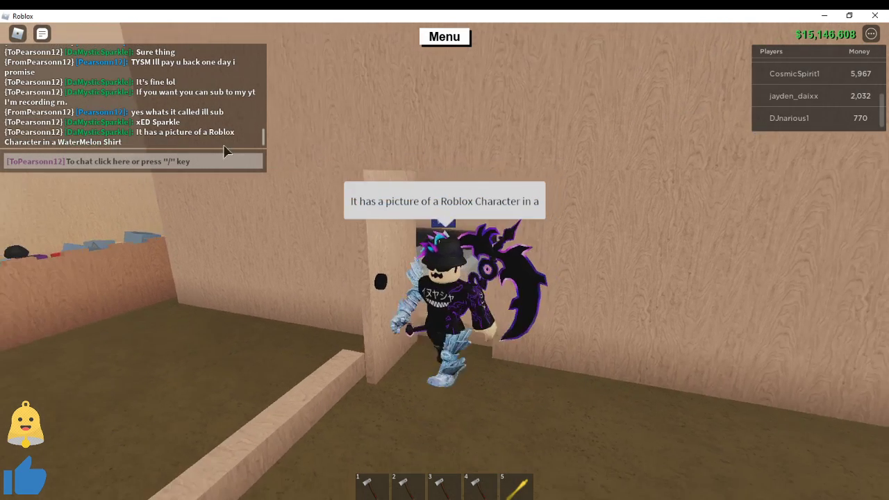
{"action": "key", "text": "3"}
{"action": "key", "text": "3"}
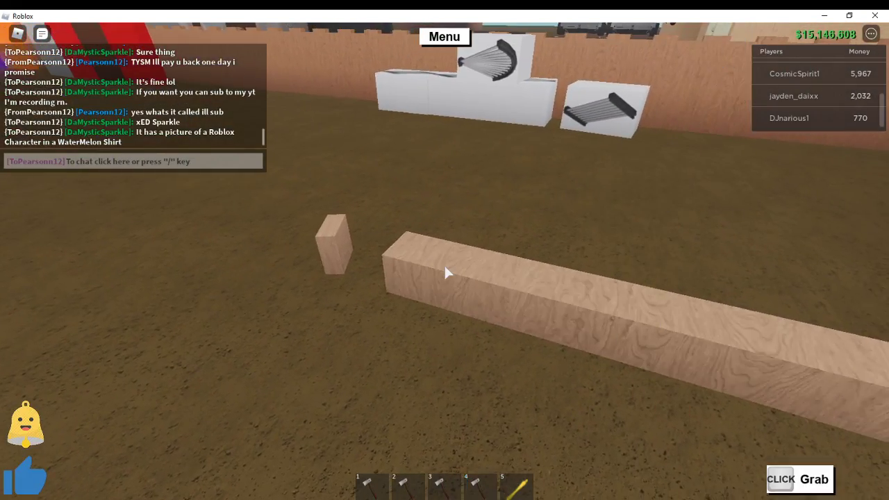
Step: Walk through the yard and pick up a plank
{"action": "key", "text": "w"}
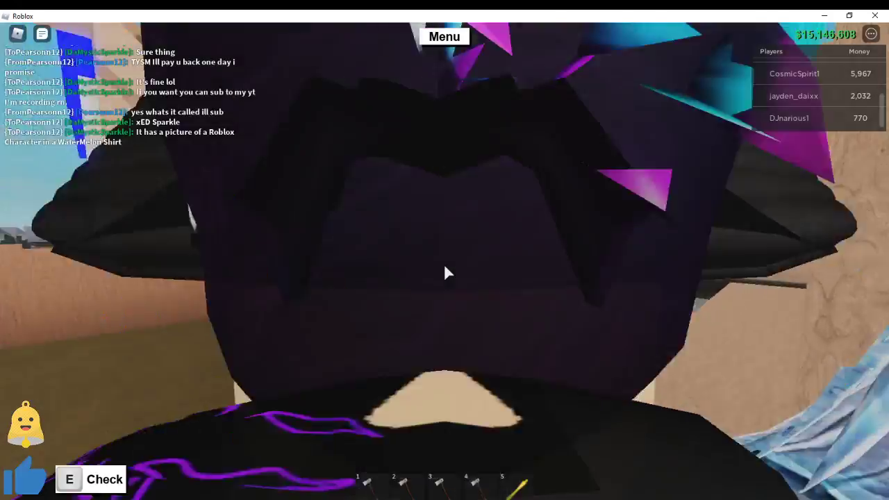
{"action": "key", "text": "4"}
{"action": "key", "text": "4"}
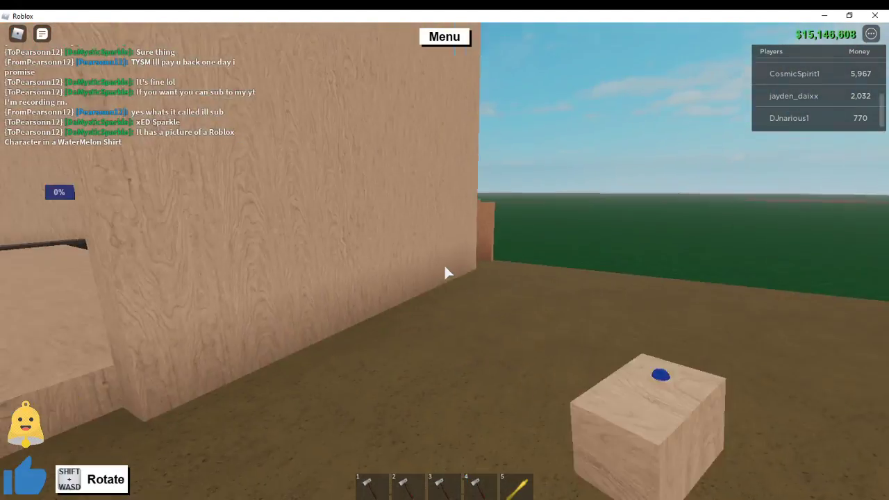
{"action": "key", "text": "w"}
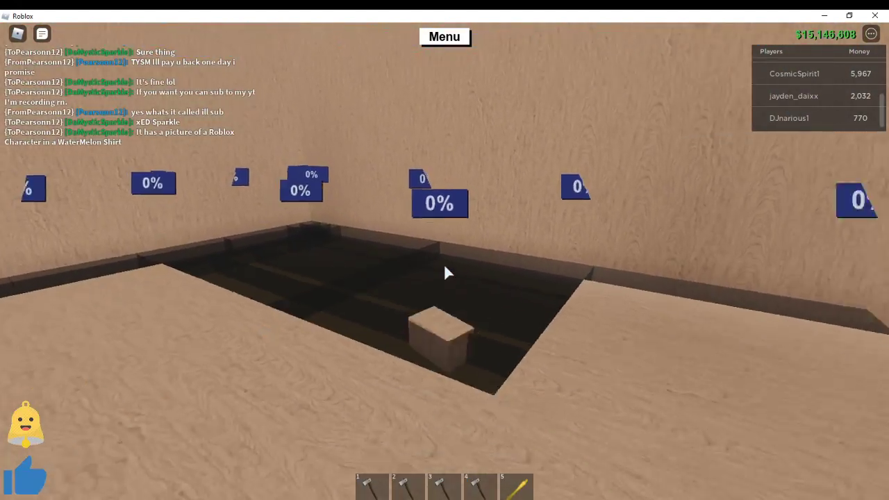
{"action": "key", "text": "5"}
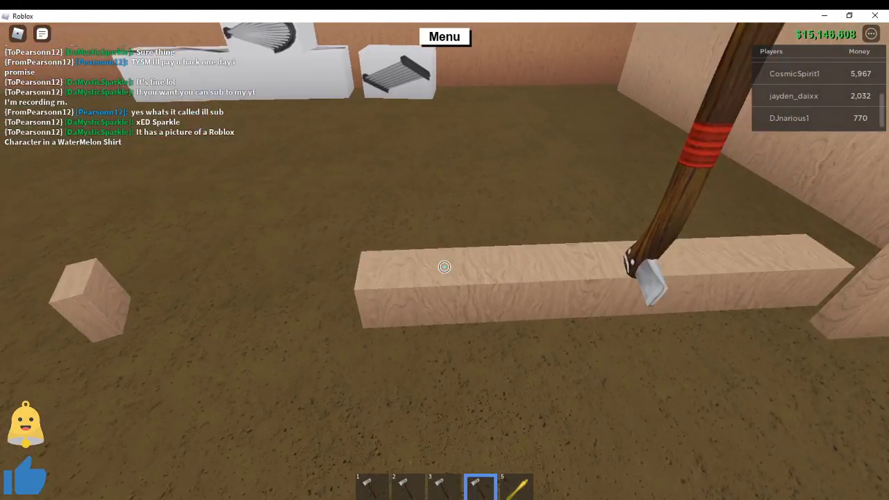
{"action": "key", "text": "5"}
{"action": "left_click_drag", "start_coordinate": [447, 272], "coordinate": [446, 272]}
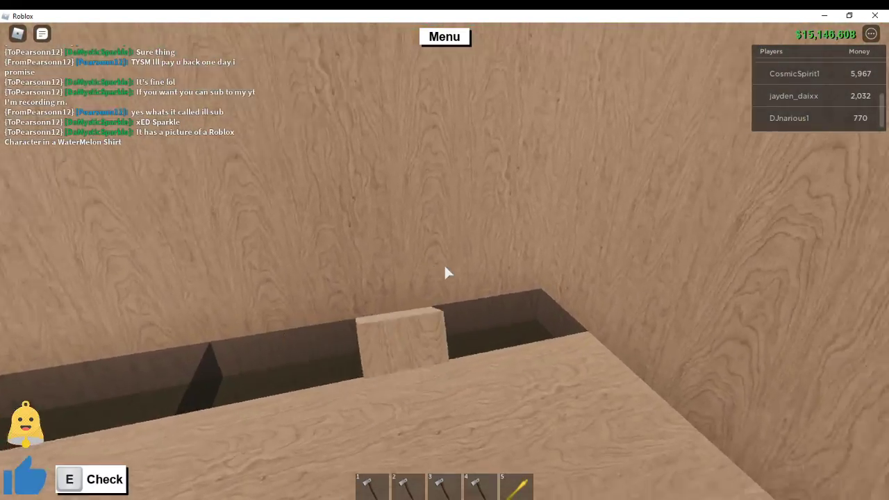
Step: Carry the plank into the storage room pit, drop it, and walk out
{"action": "key", "text": "w"}
{"action": "key", "text": "5"}
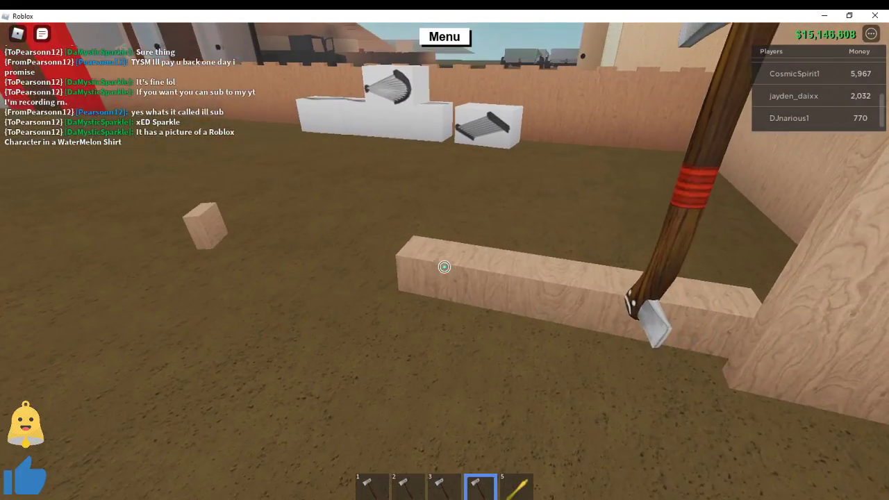
{"action": "key", "text": "5"}
{"action": "left_click_drag", "start_coordinate": [447, 272], "coordinate": [446, 272]}
{"action": "key", "text": "w"}
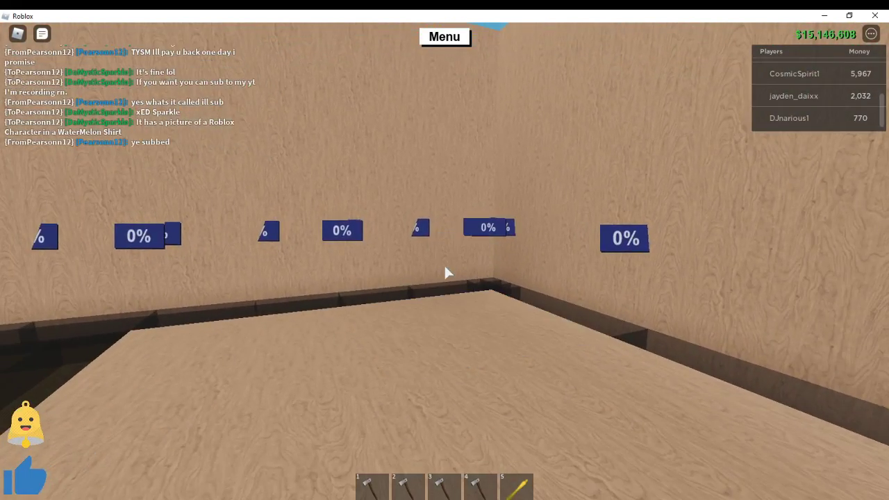
{"action": "key", "text": "w"}
{"action": "scroll", "scroll_direction": "down", "scroll_amount": 3}
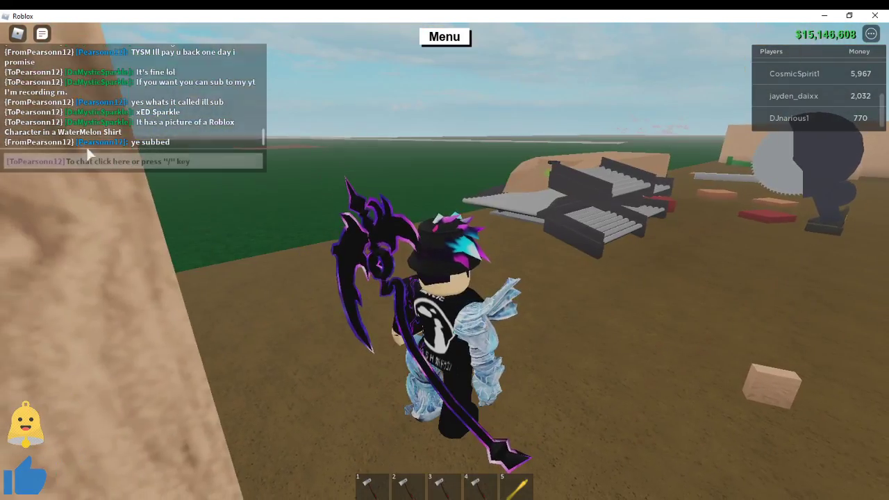
Step: Whisper 'Thx!', chop the plank with the axe, and switch to Chrome
{"action": "key", "text": "slash"}
{"action": "type", "text": "Thx!"}
{"action": "key", "text": "Return"}
{"action": "scroll", "scroll_direction": "up", "scroll_amount": 3}
{"action": "key", "text": "4"}
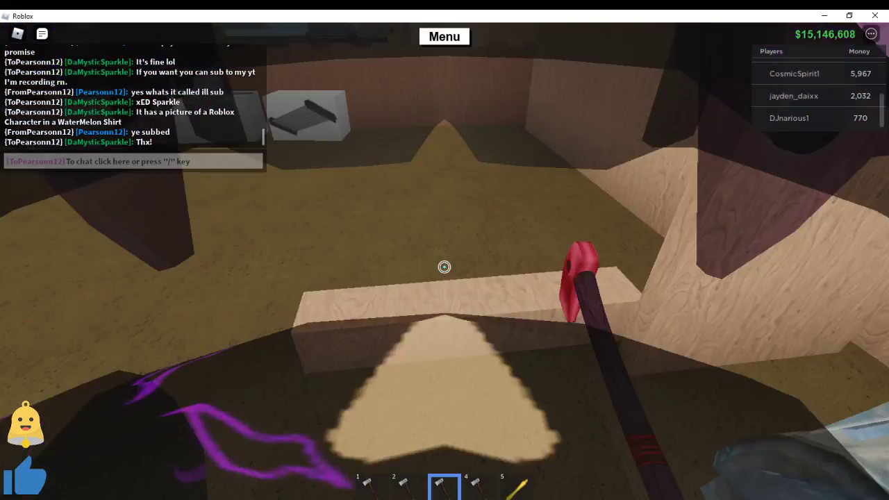
{"action": "left_click", "coordinate": [445, 267]}
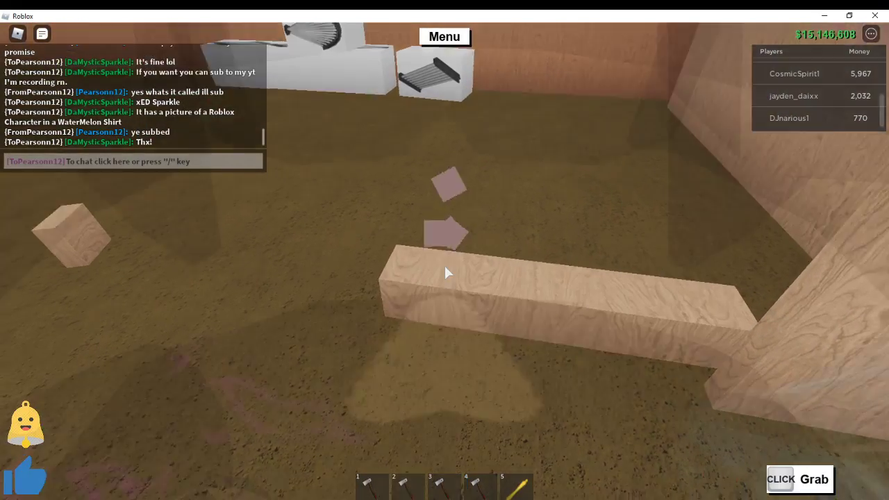
{"action": "scroll", "scroll_direction": "down", "scroll_amount": 3}
{"action": "key", "text": "alt+Tab"}
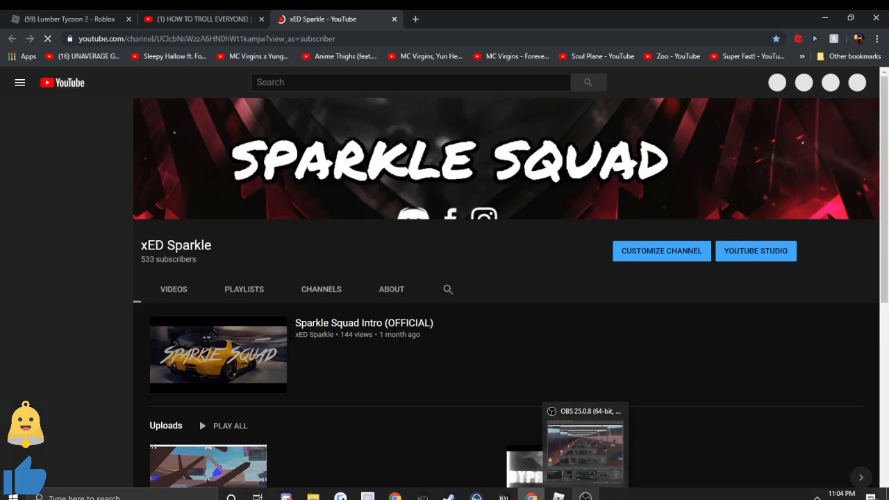
{"action": "left_click_drag", "start_coordinate": [324, 245], "coordinate": [299, 245]}
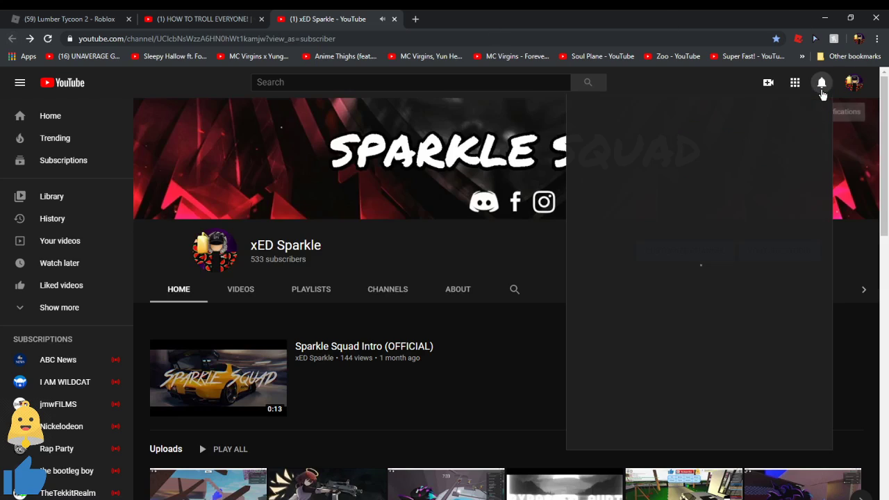
{"action": "left_click", "coordinate": [821, 83]}
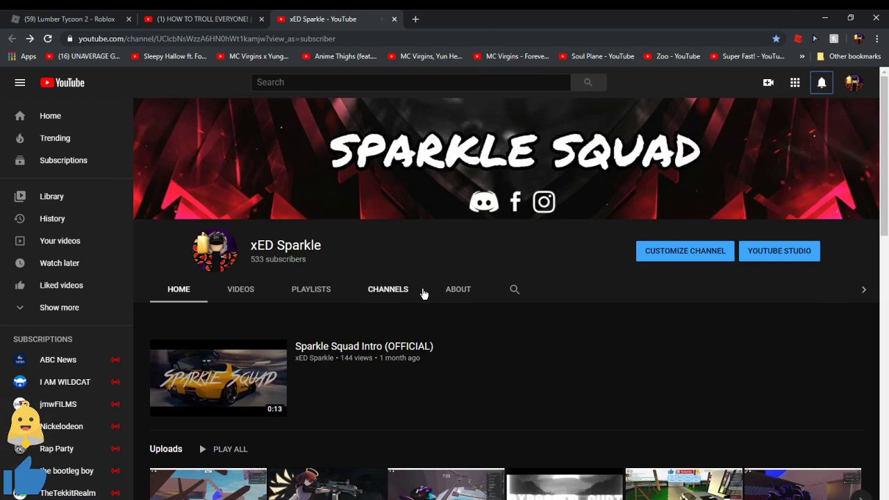
{"action": "scroll", "scroll_direction": "down", "scroll_amount": 3}
{"action": "scroll", "scroll_direction": "down", "scroll_amount": 3}
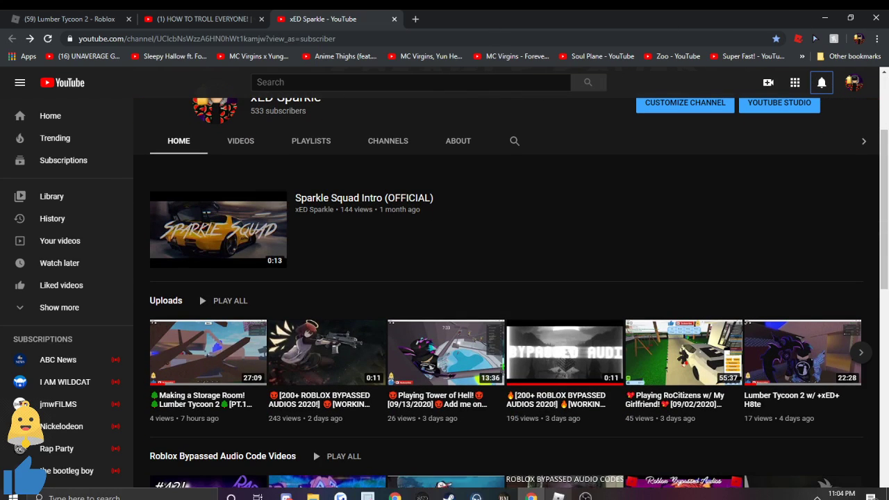
{"action": "left_click", "coordinate": [584, 498]}
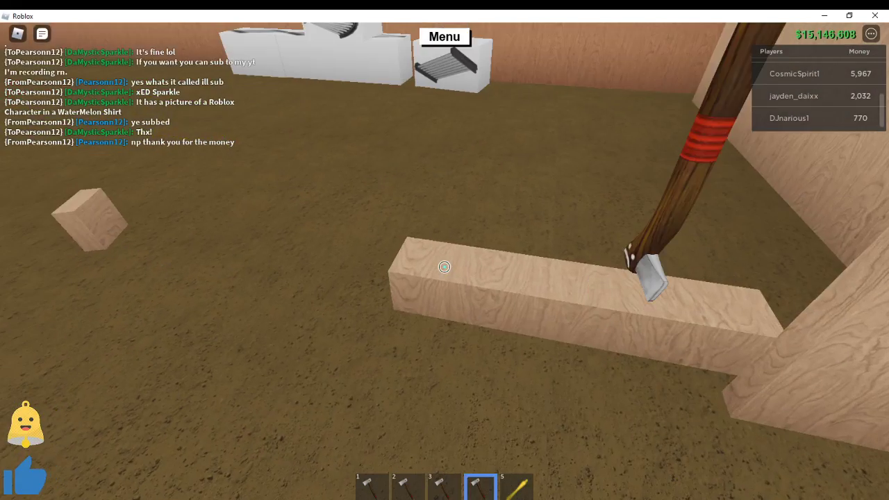
Step: Chop the plank and carry a cut wood block across the yard
{"action": "key", "text": "4"}
{"action": "left_click_drag", "start_coordinate": [444, 267], "coordinate": [445, 272]}
{"action": "key", "text": "w"}
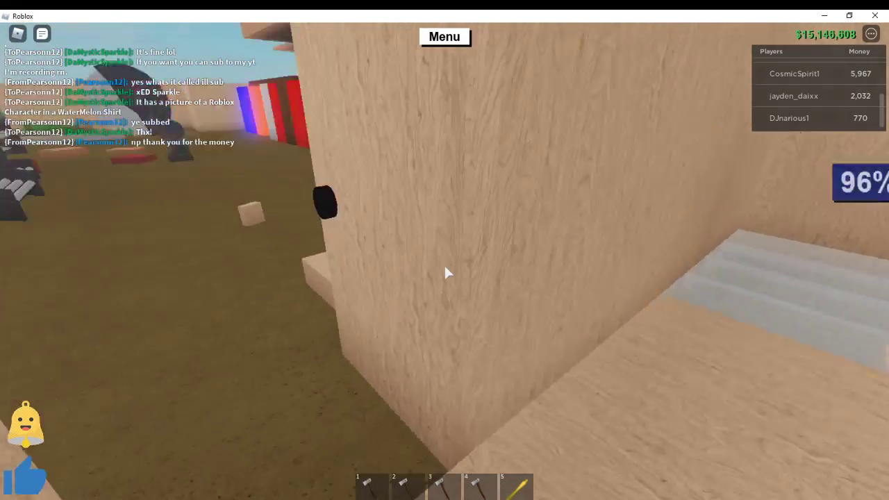
{"action": "left_click", "coordinate": [444, 272]}
{"action": "key", "text": "5"}
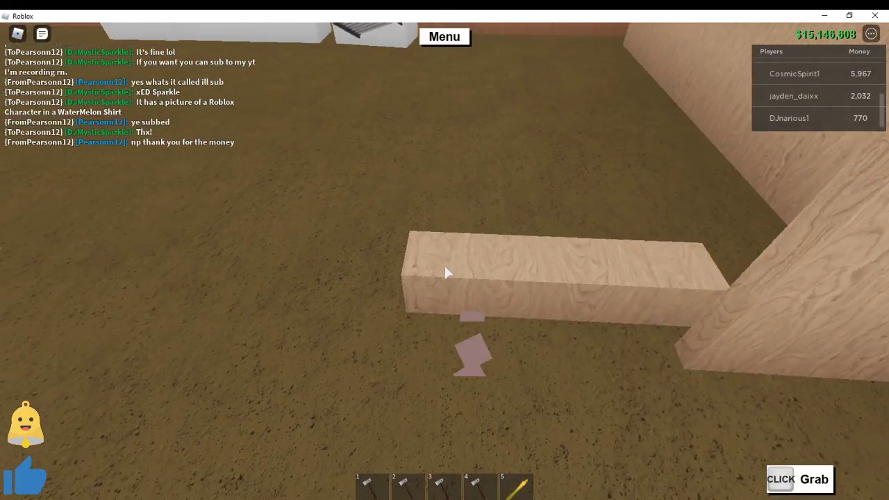
{"action": "left_click_drag", "start_coordinate": [444, 272], "coordinate": [444, 272]}
{"action": "key", "text": "w"}
{"action": "key", "text": "w"}
{"action": "key", "text": "w"}
Step: Look around the room's wall corner and walk out the doorway
{"action": "key", "text": "4"}
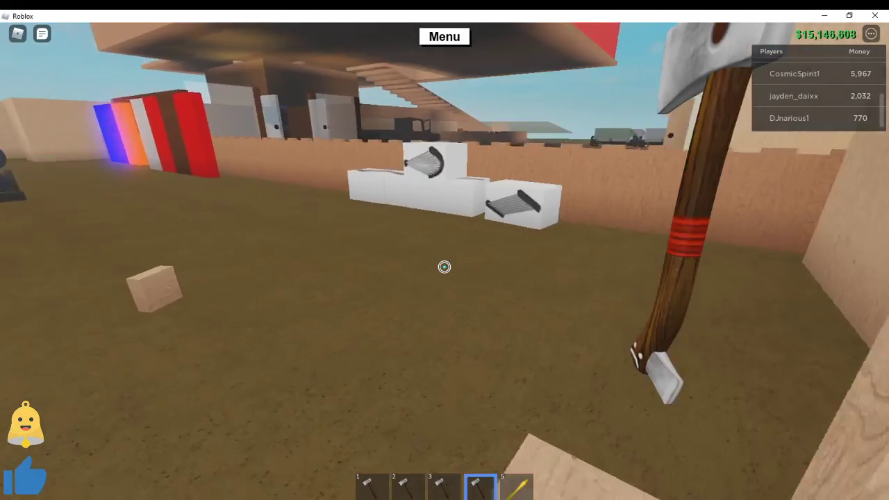
{"action": "left_click_drag", "start_coordinate": [445, 267], "coordinate": [444, 266]}
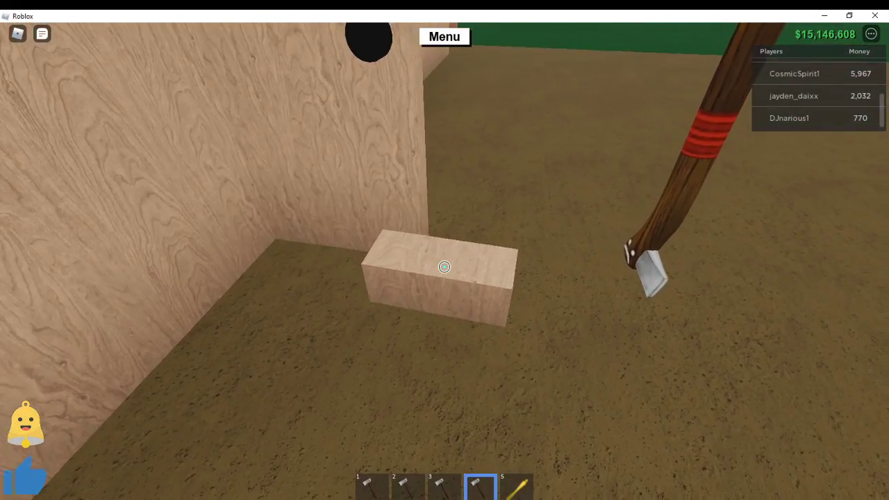
{"action": "left_click_drag", "start_coordinate": [447, 273], "coordinate": [447, 273]}
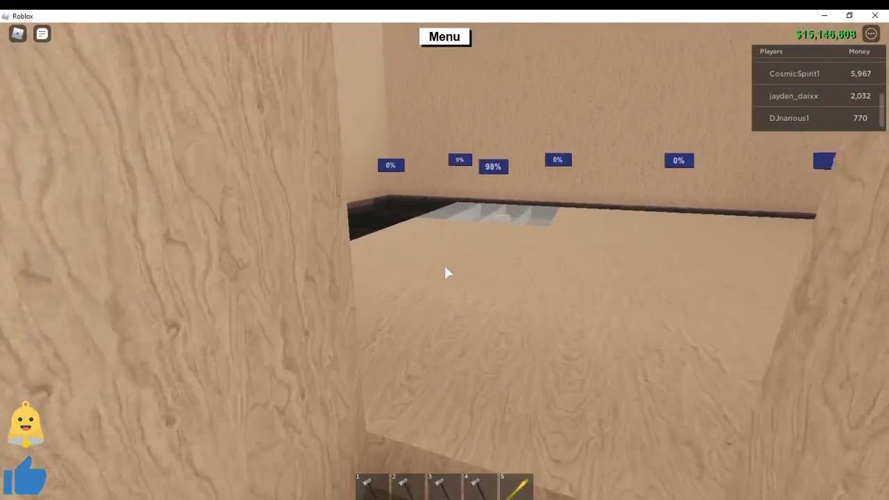
{"action": "left_click_drag", "start_coordinate": [445, 267], "coordinate": [448, 273]}
{"action": "key", "text": "4"}
{"action": "key", "text": "w"}
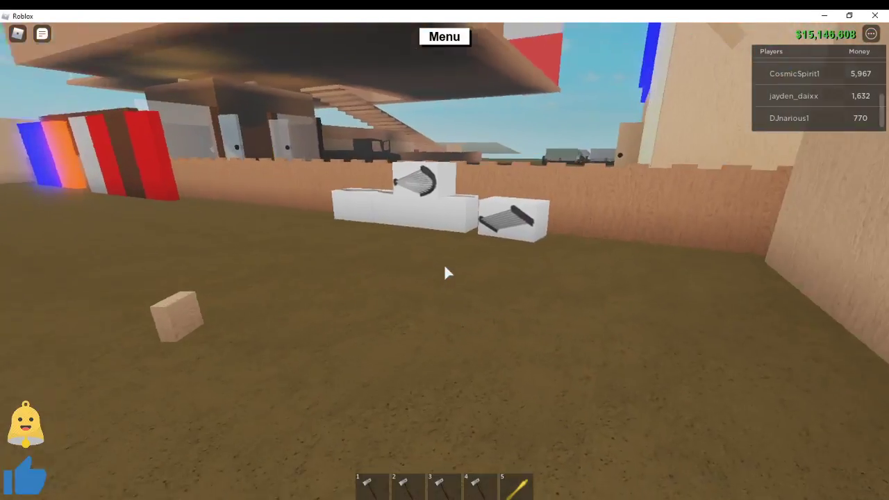
Step: Pick up the wood block and walk past the conveyor pieces to the blocks
{"action": "left_click_drag", "start_coordinate": [486, 302], "coordinate": [447, 273]}
{"action": "key", "text": "w"}
{"action": "key", "text": "w"}
{"action": "key", "text": "w"}
{"action": "right_click", "coordinate": [447, 273]}
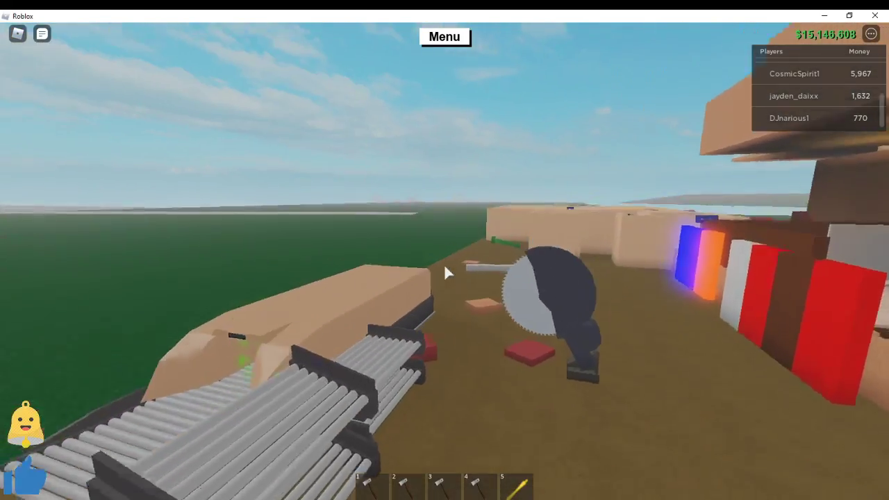
{"action": "key", "text": "s"}
{"action": "key", "text": "w"}
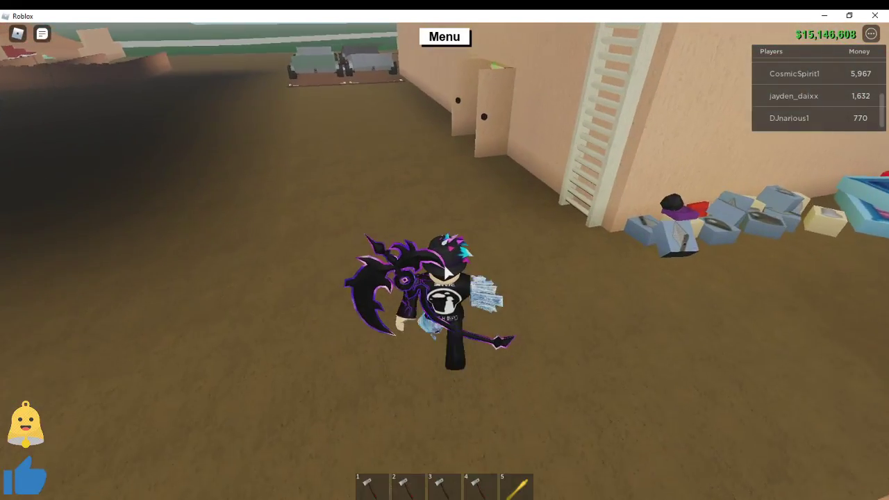
{"action": "key", "text": "w"}
{"action": "scroll", "scroll_direction": "up", "scroll_amount": 3}
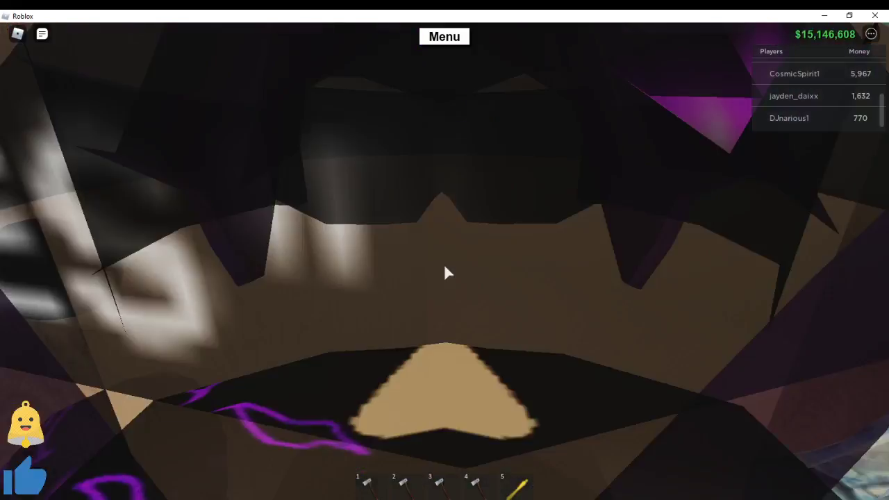
{"action": "key", "text": "w"}
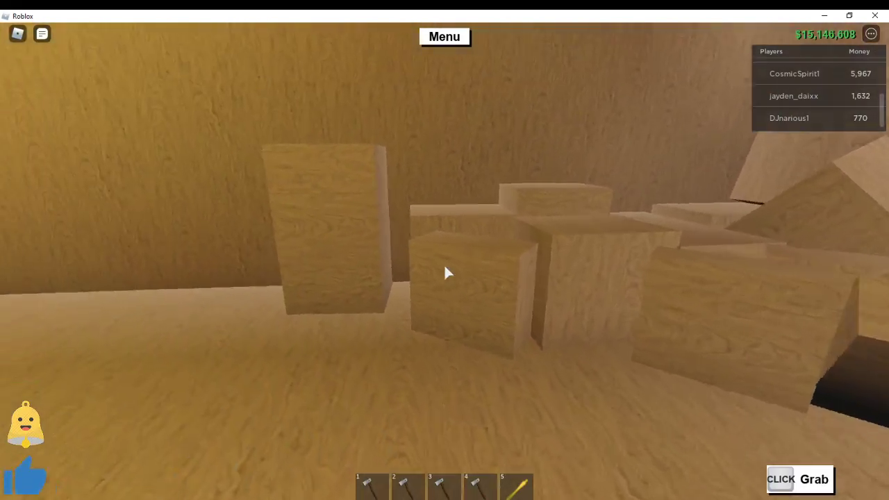
Step: Carry a wooden block out the doorway and set it down near the sawmill
{"action": "left_click", "coordinate": [447, 273]}
{"action": "key", "text": "w"}
{"action": "left_click_drag", "start_coordinate": [447, 273], "coordinate": [447, 273]}
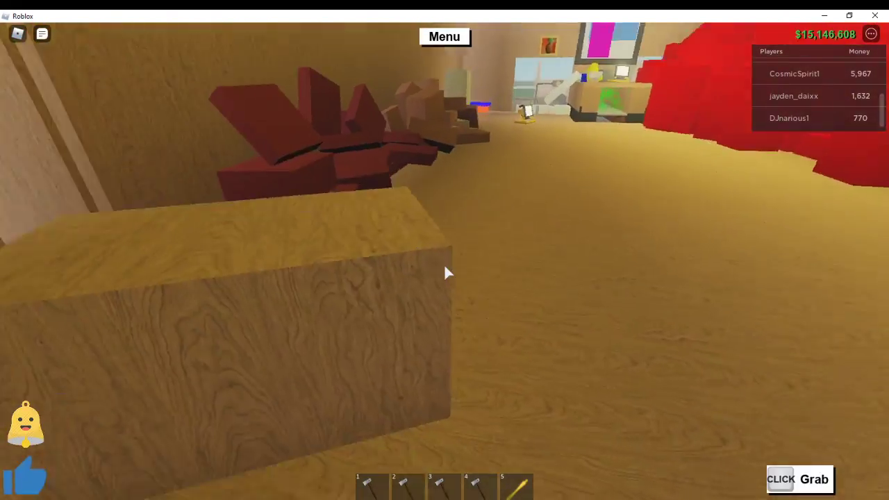
{"action": "left_click", "coordinate": [447, 273]}
{"action": "key", "text": "w"}
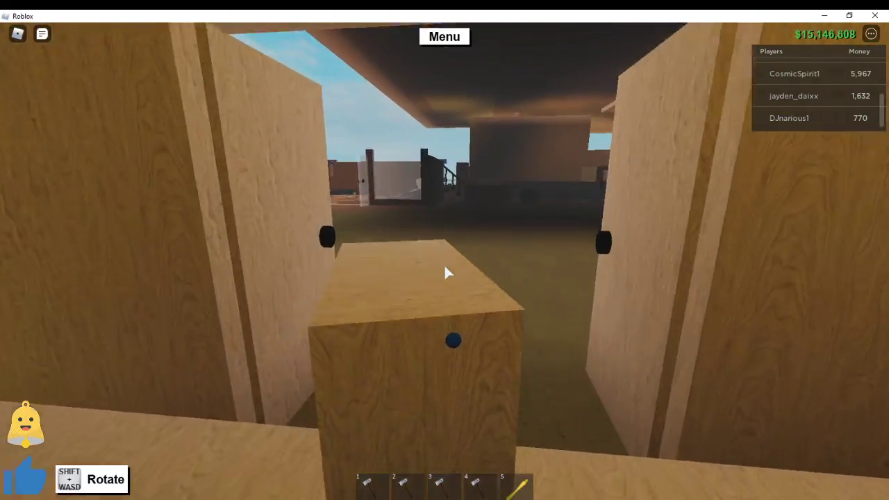
{"action": "key", "text": "w"}
{"action": "left_click_drag", "start_coordinate": [447, 273], "coordinate": [448, 273]}
{"action": "key", "text": "w"}
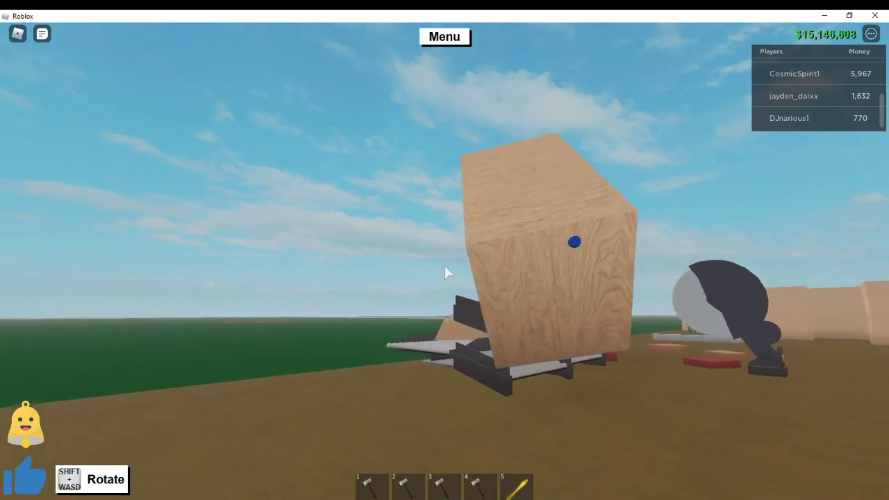
{"action": "key", "text": "w"}
{"action": "left_click", "coordinate": [447, 273]}
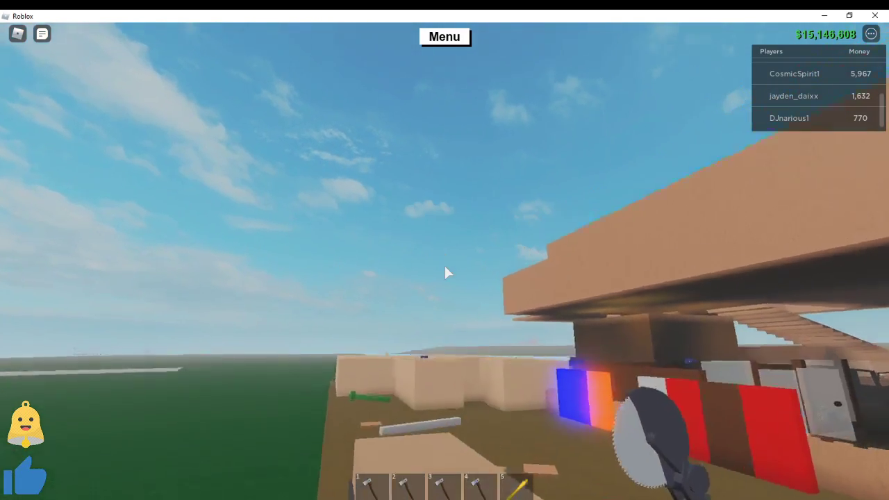
{"action": "right_click", "coordinate": [446, 273]}
{"action": "left_click_drag", "start_coordinate": [447, 272], "coordinate": [446, 273]}
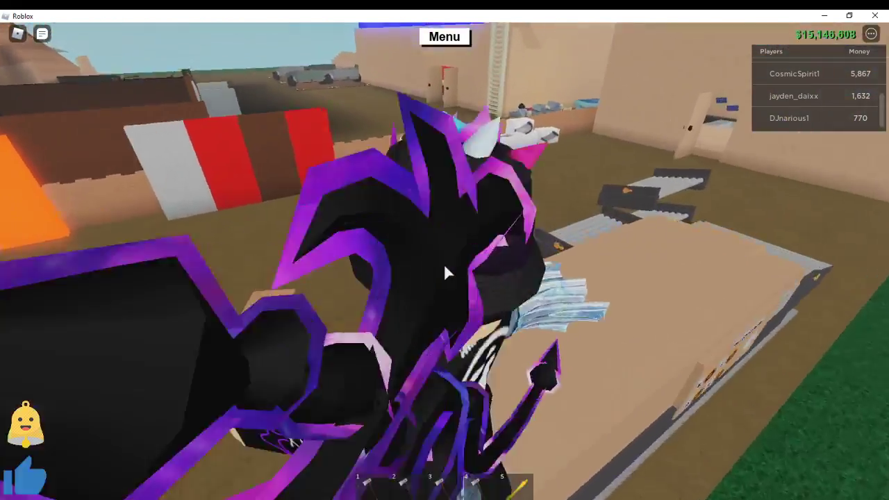
{"action": "scroll", "scroll_direction": "down", "scroll_amount": 3}
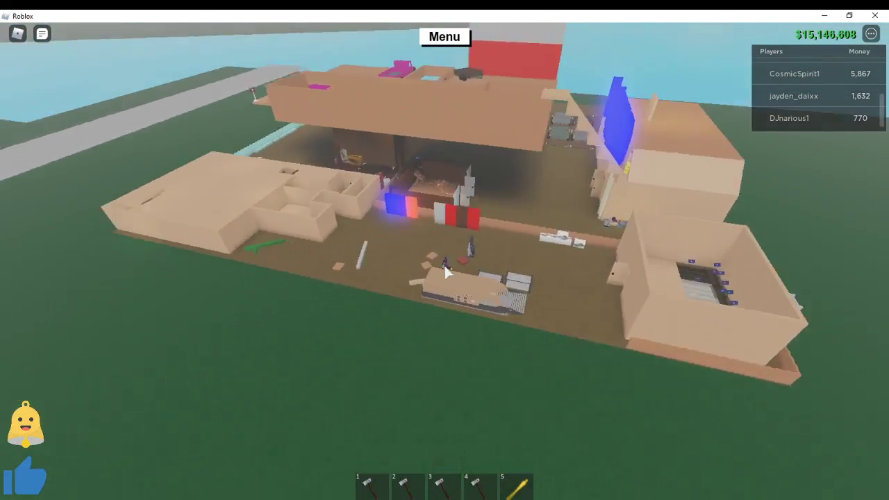
{"action": "scroll", "scroll_direction": "up", "scroll_amount": 3}
Step: Skip the grey plank and haul the long pale plank beside the sawmill
{"action": "left_click_drag", "start_coordinate": [446, 272], "coordinate": [447, 272]}
{"action": "left_click", "coordinate": [447, 272]}
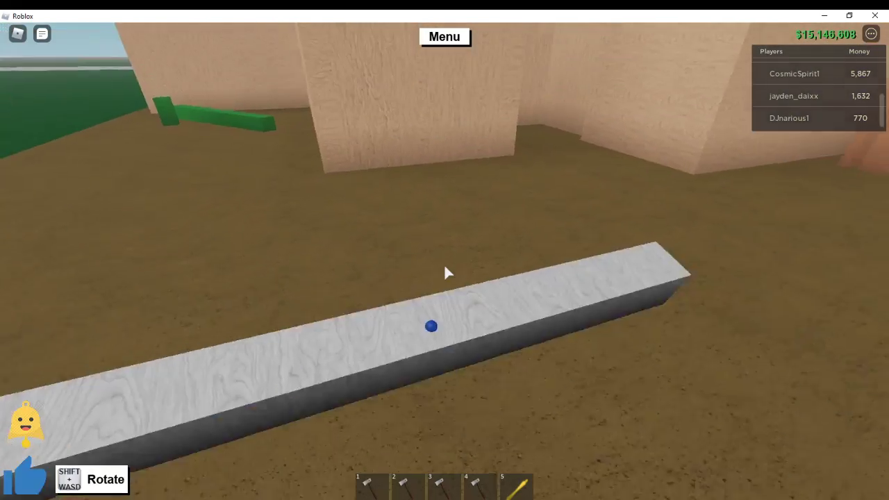
{"action": "left_click", "coordinate": [447, 272]}
{"action": "left_click_drag", "start_coordinate": [446, 272], "coordinate": [446, 272]}
{"action": "left_click", "coordinate": [447, 272]}
{"action": "scroll", "scroll_direction": "down", "scroll_amount": 3}
{"action": "right_click", "coordinate": [433, 277]}
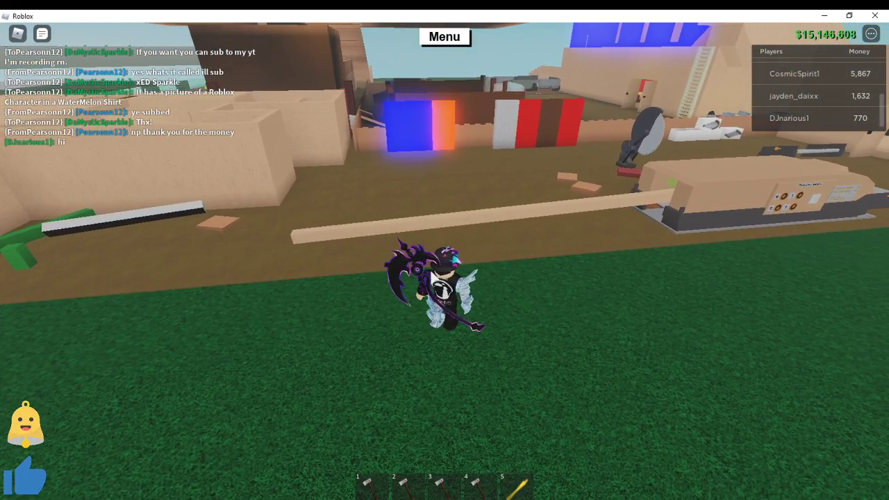
{"action": "scroll", "scroll_direction": "up", "scroll_amount": 3}
{"action": "left_click_drag", "start_coordinate": [445, 271], "coordinate": [446, 272]}
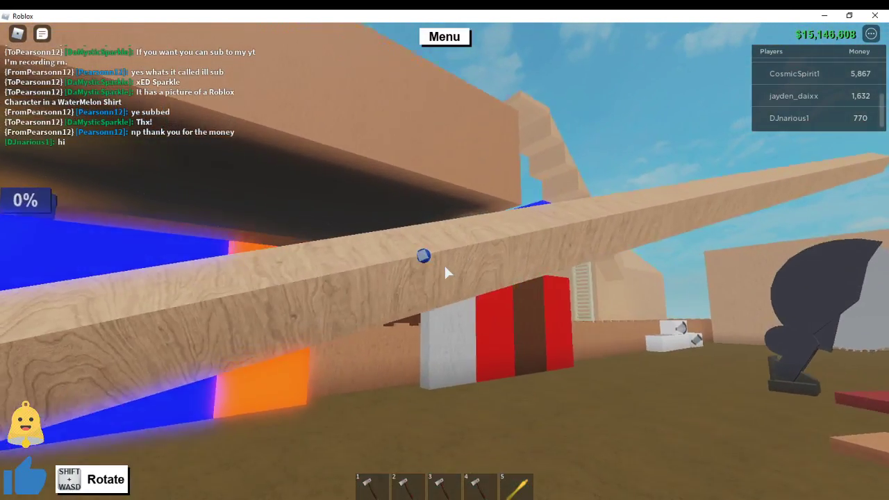
{"action": "left_click_drag", "start_coordinate": [447, 273], "coordinate": [446, 273]}
{"action": "scroll", "scroll_direction": "down", "scroll_amount": 3}
{"action": "scroll", "scroll_direction": "down", "scroll_amount": 3}
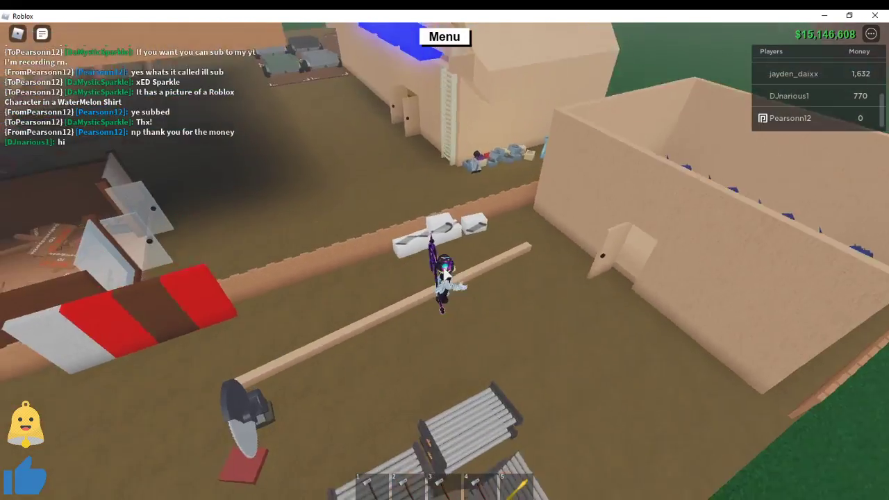
{"action": "scroll", "scroll_direction": "up", "scroll_amount": 3}
{"action": "scroll", "scroll_direction": "up", "scroll_amount": 3}
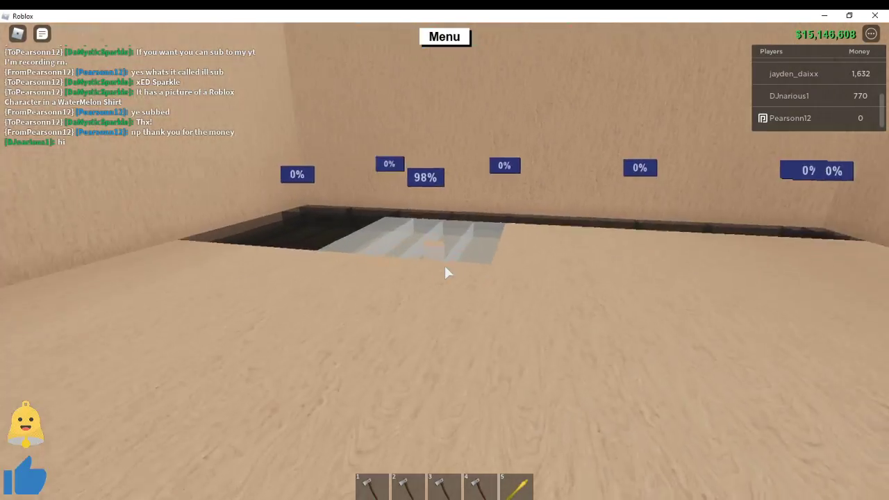
Step: Chop a small block off the plank and carry it into the room
{"action": "key", "text": "w"}
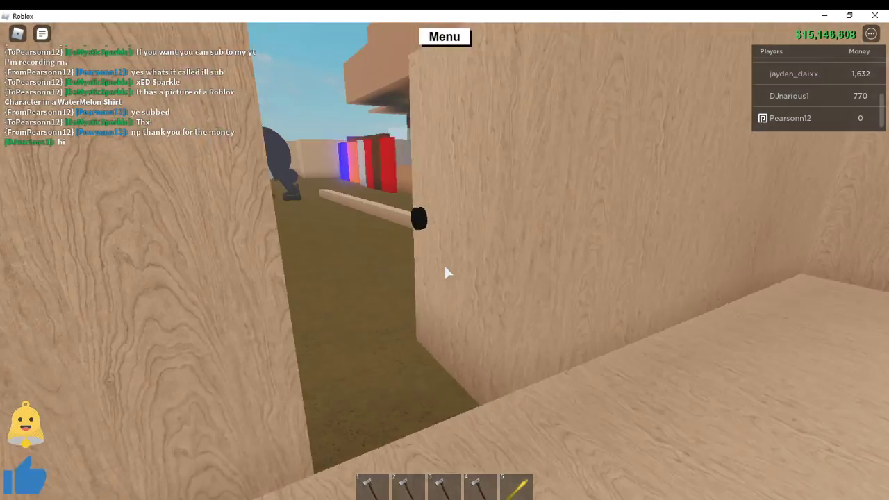
{"action": "key", "text": "4"}
{"action": "left_click", "coordinate": [444, 267]}
{"action": "key", "text": "4"}
{"action": "left_click_drag", "start_coordinate": [389, 271], "coordinate": [448, 273]}
{"action": "key", "text": "w"}
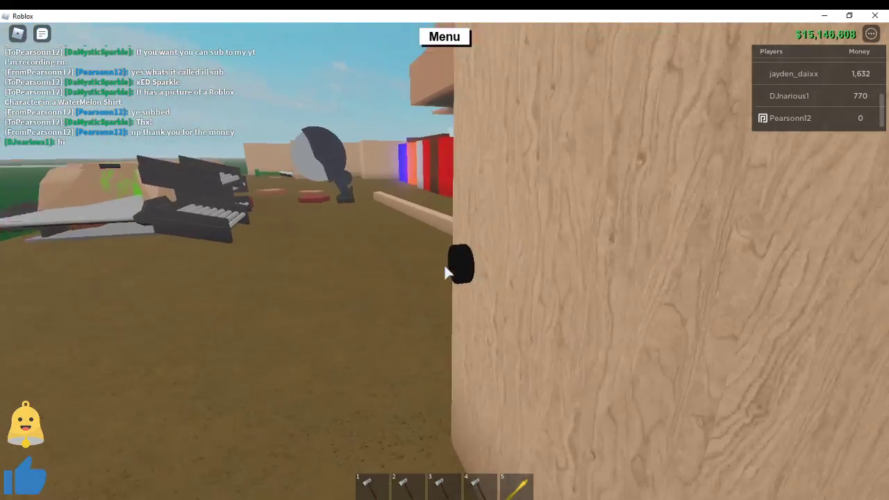
Step: Cut another piece from the plank and drop it into the pit
{"action": "key", "text": "w"}
{"action": "key", "text": "4"}
{"action": "key", "text": "4"}
{"action": "left_click_drag", "start_coordinate": [445, 267], "coordinate": [448, 272]}
{"action": "key", "text": "w"}
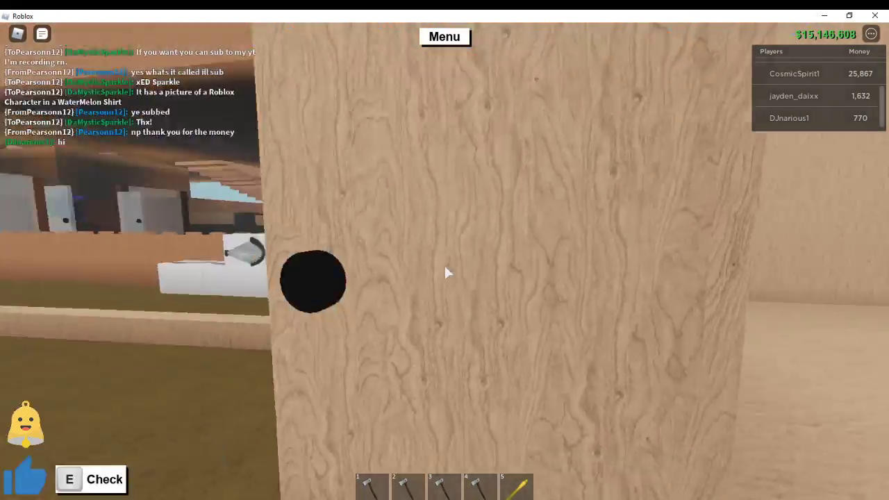
{"action": "key", "text": "4"}
{"action": "left_click_drag", "start_coordinate": [445, 266], "coordinate": [448, 273]}
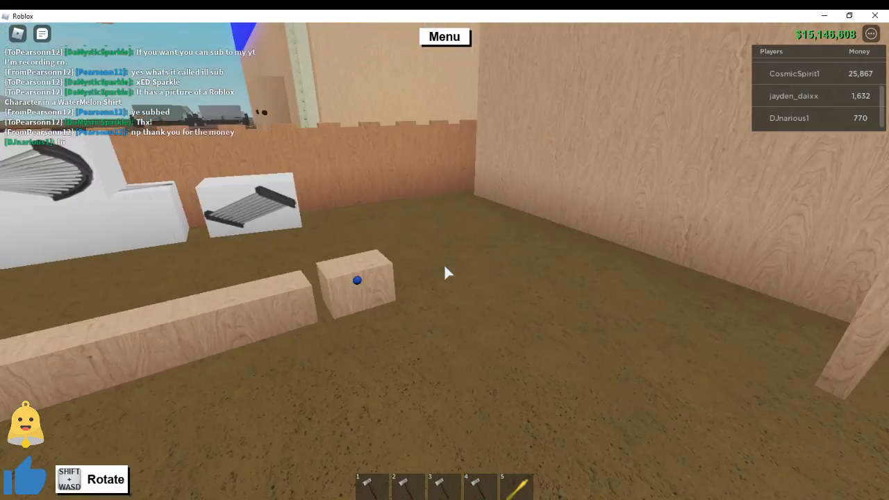
{"action": "key", "text": "w"}
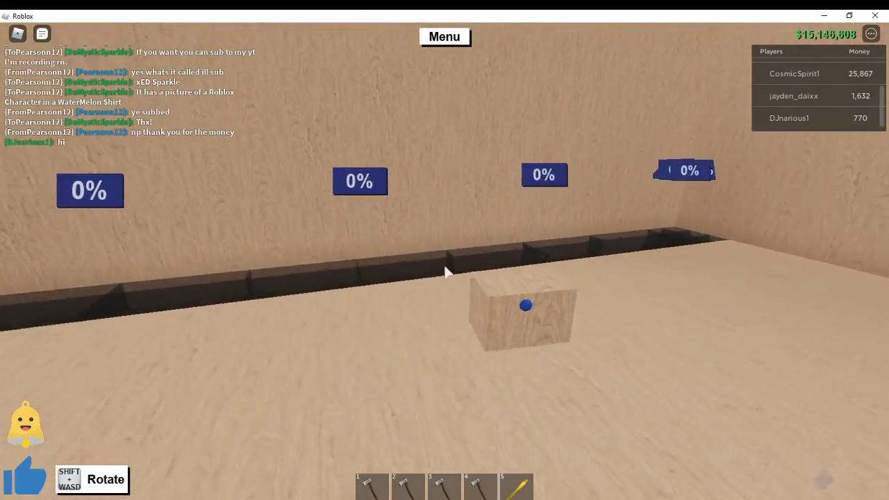
{"action": "key", "text": "w"}
{"action": "left_click", "coordinate": [448, 273]}
{"action": "key", "text": "w"}
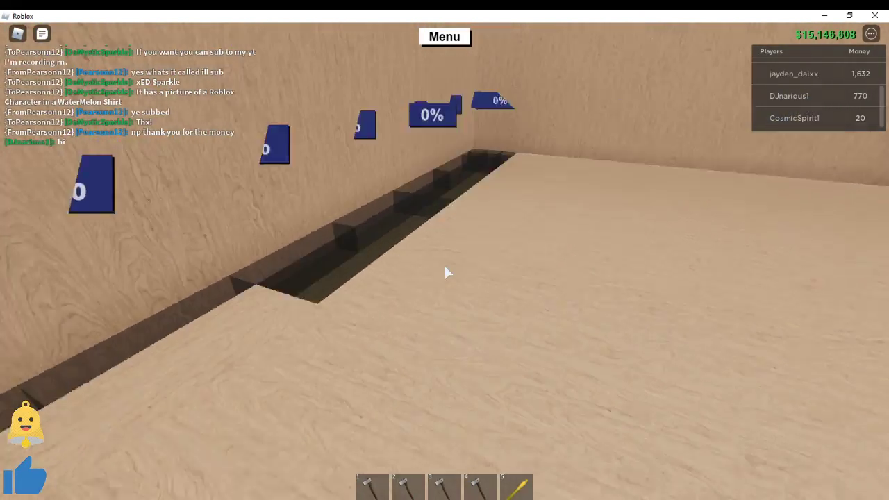
Step: Drop a third piece in the pit, bringing two wall blueprints to 98%
{"action": "key", "text": "4"}
{"action": "key", "text": "w"}
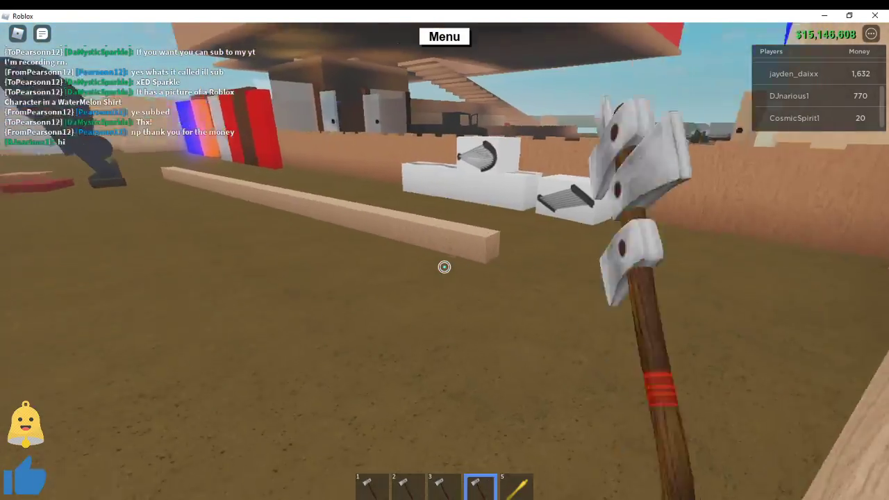
{"action": "key", "text": "w"}
{"action": "left_click", "coordinate": [444, 267]}
{"action": "left_click", "coordinate": [444, 267]}
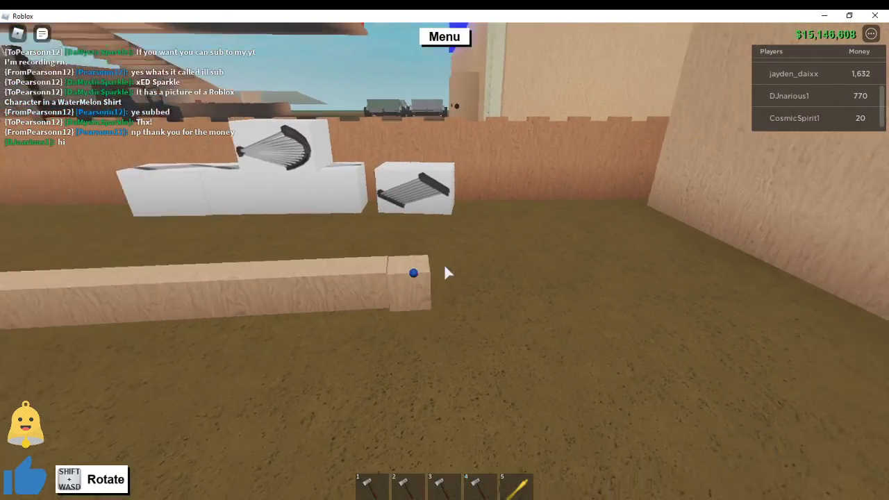
{"action": "key", "text": "w"}
{"action": "key", "text": "w"}
{"action": "key", "text": "w"}
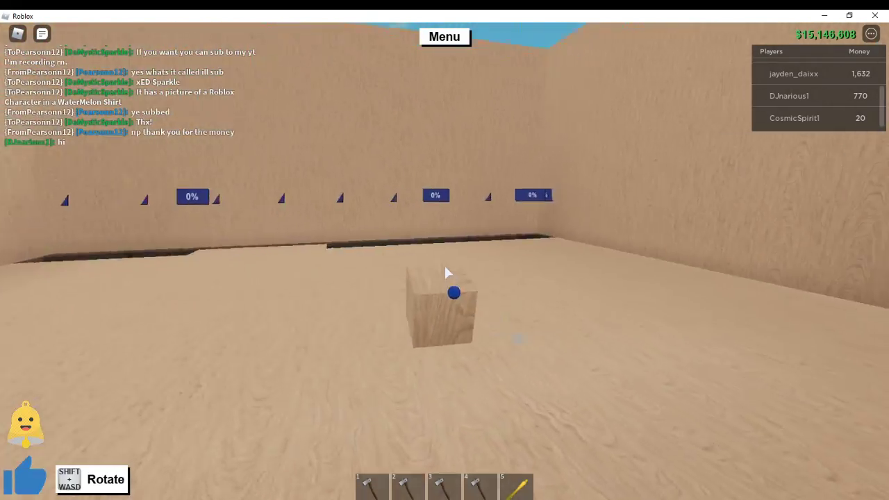
{"action": "key", "text": "w"}
{"action": "left_click", "coordinate": [444, 267]}
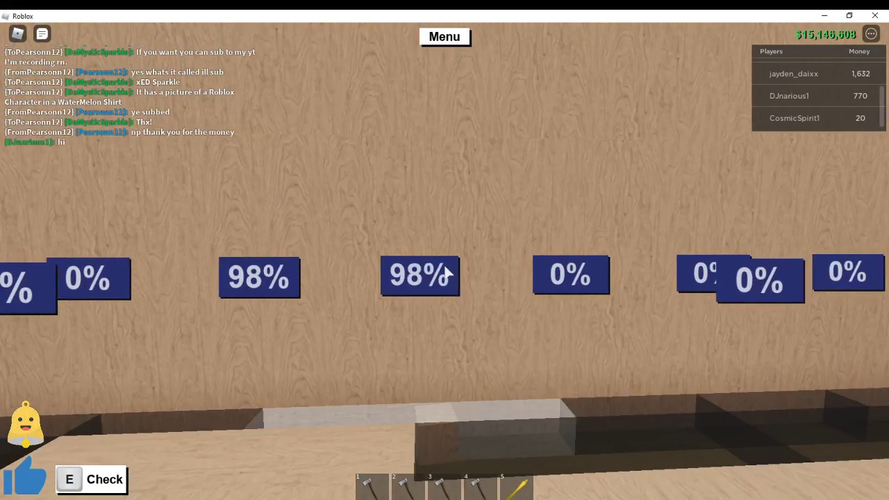
{"action": "key", "text": "s"}
{"action": "key", "text": "w"}
{"action": "key", "text": "w"}
{"action": "key", "text": "w"}
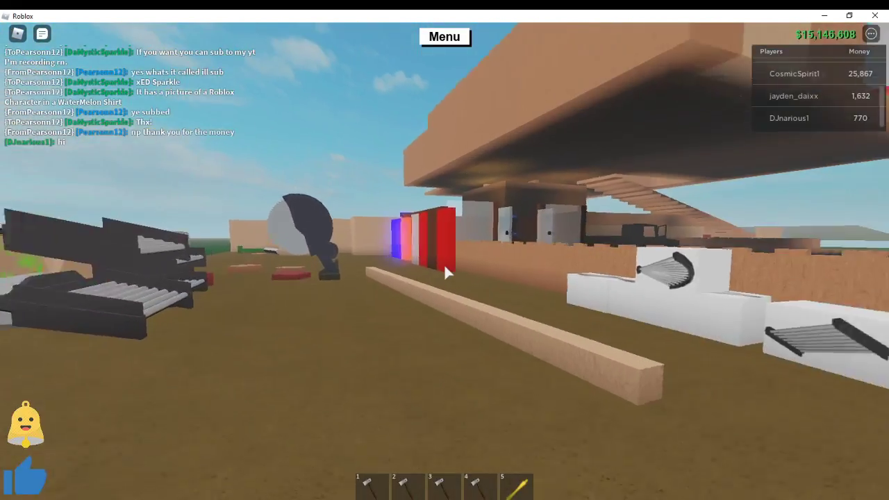
{"action": "scroll", "scroll_direction": "down", "scroll_amount": 3}
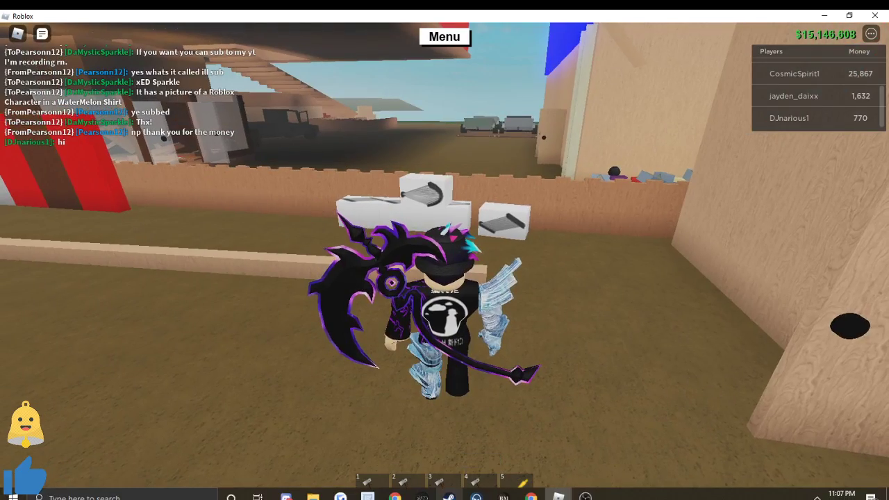
{"action": "scroll", "scroll_direction": "up", "scroll_amount": 3}
{"action": "key", "text": "w"}
{"action": "key", "text": "w"}
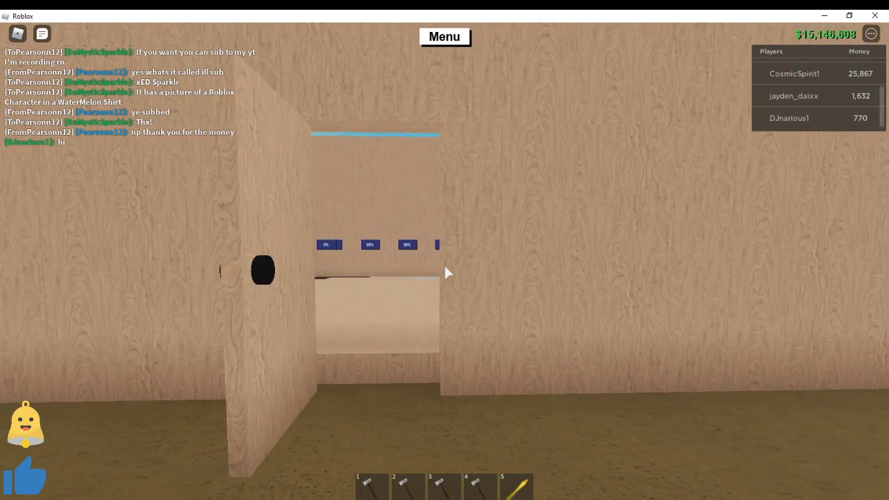
{"action": "scroll", "scroll_direction": "down", "scroll_amount": 3}
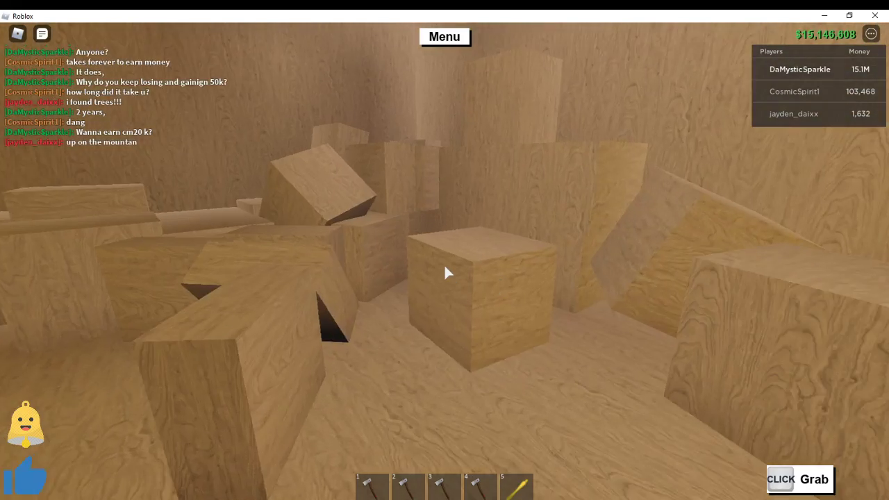
Step: Carry the box out across the yard and drop it onto the conveyor
{"action": "key", "text": "w"}
{"action": "key", "text": "w"}
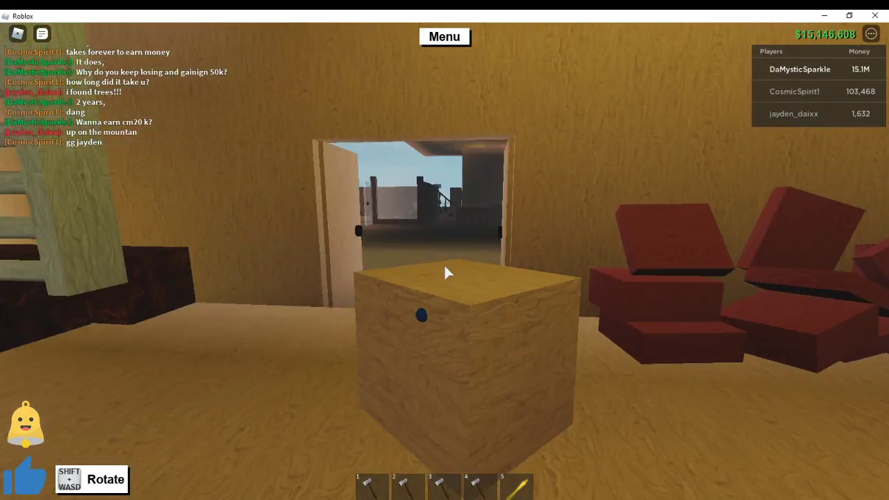
{"action": "key", "text": "w"}
{"action": "key", "text": "w"}
{"action": "key", "text": "w"}
{"action": "key", "text": "w"}
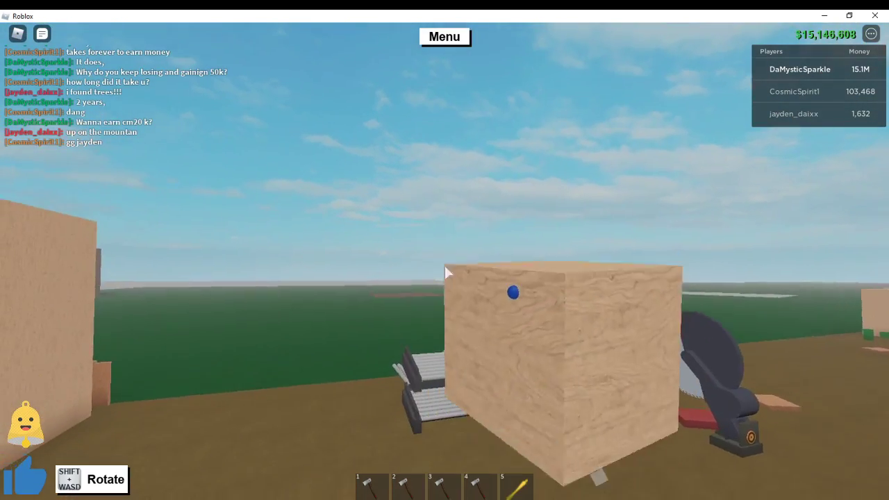
{"action": "key", "text": "w"}
{"action": "key", "text": "w"}
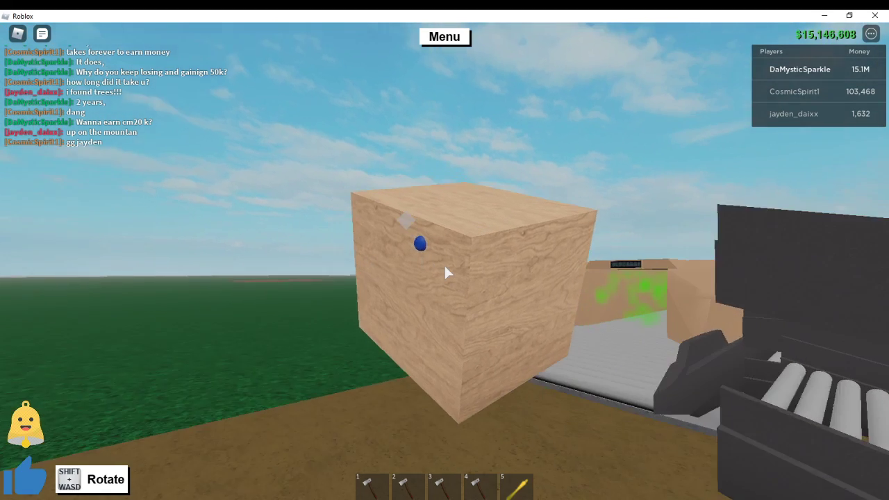
{"action": "left_click", "coordinate": [447, 273]}
{"action": "left_click", "coordinate": [447, 272]}
{"action": "left_click", "coordinate": [447, 272]}
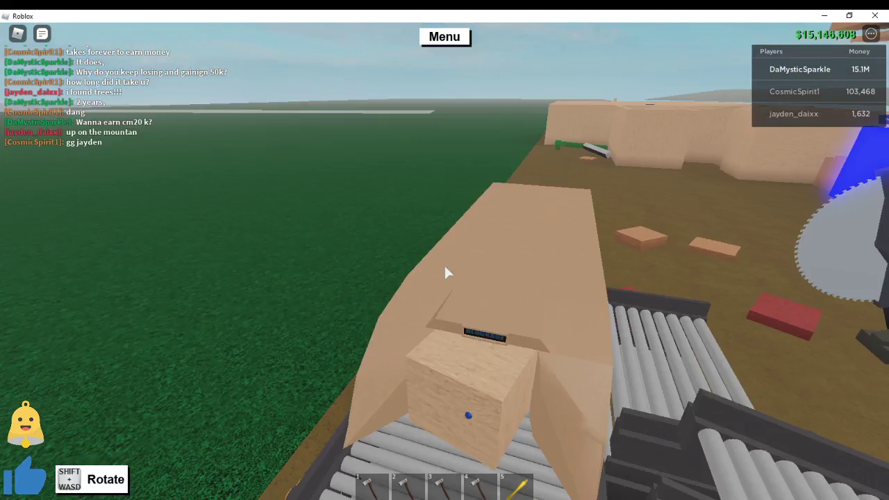
Step: Walk around to the sawmill and lift the long plank to carry it
{"action": "key", "text": "w"}
{"action": "key", "text": "w"}
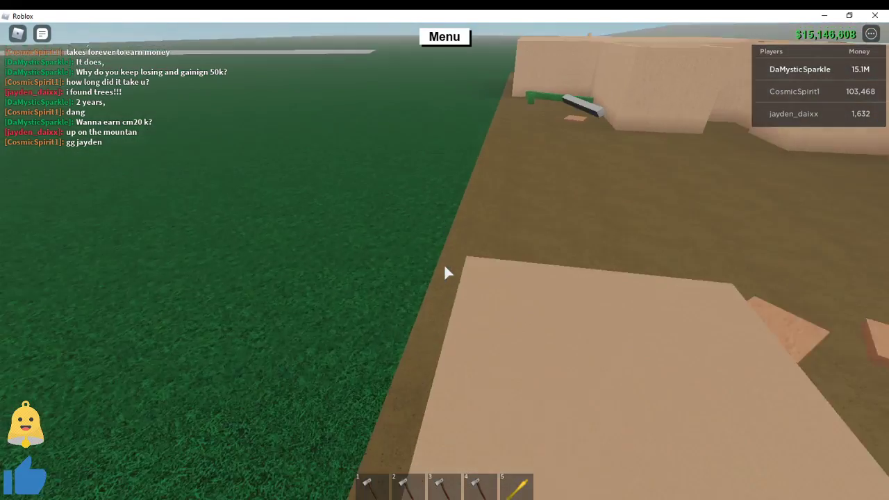
{"action": "key", "text": "w"}
{"action": "key", "text": "w"}
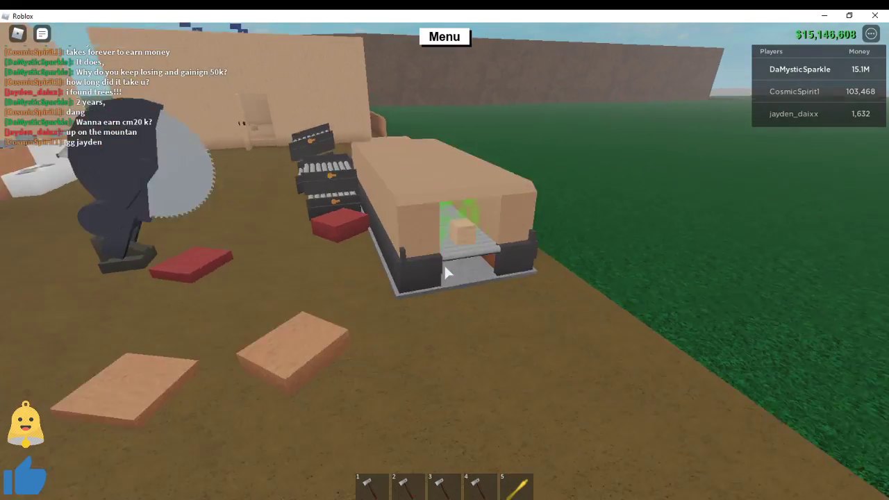
{"action": "key", "text": "w"}
{"action": "key", "text": "w"}
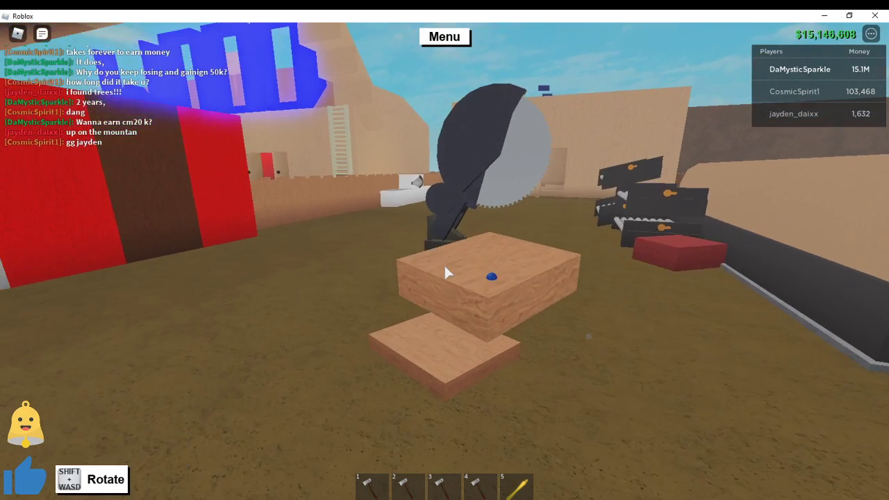
{"action": "left_click_drag", "start_coordinate": [447, 273], "coordinate": [441, 273]}
{"action": "scroll", "scroll_direction": "down", "scroll_amount": 3}
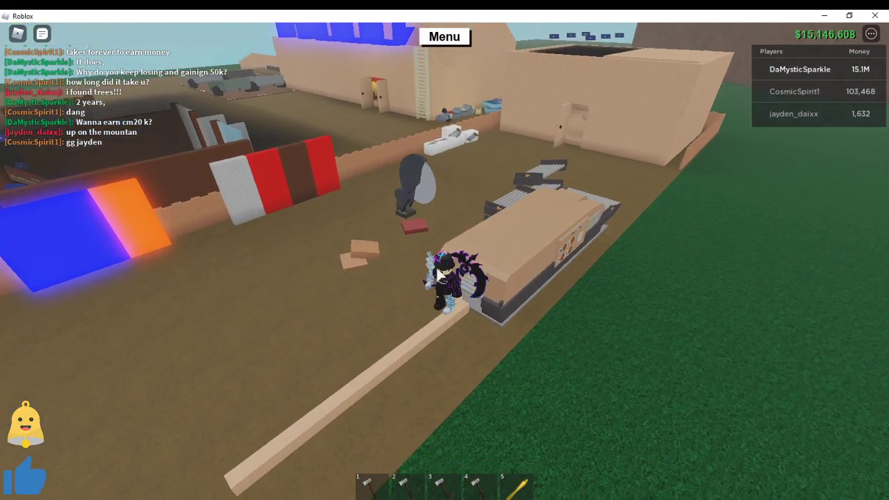
{"action": "scroll", "scroll_direction": "up", "scroll_amount": 3}
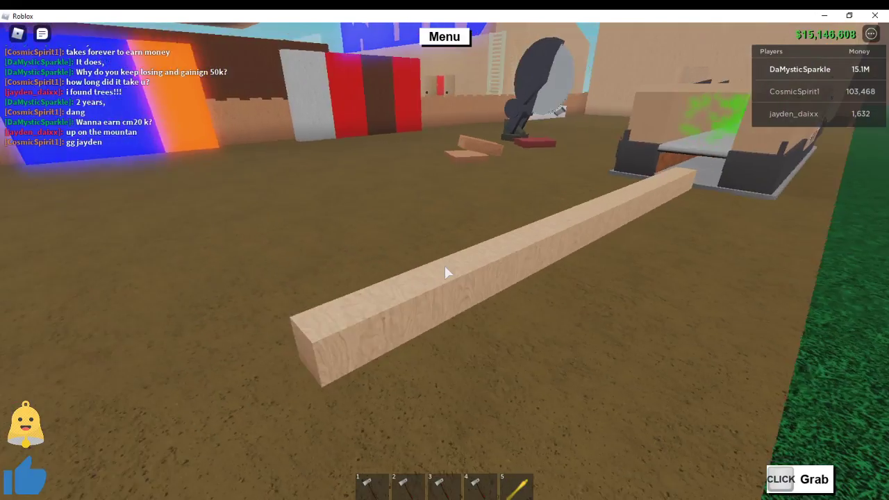
{"action": "left_click_drag", "start_coordinate": [447, 273], "coordinate": [447, 272]}
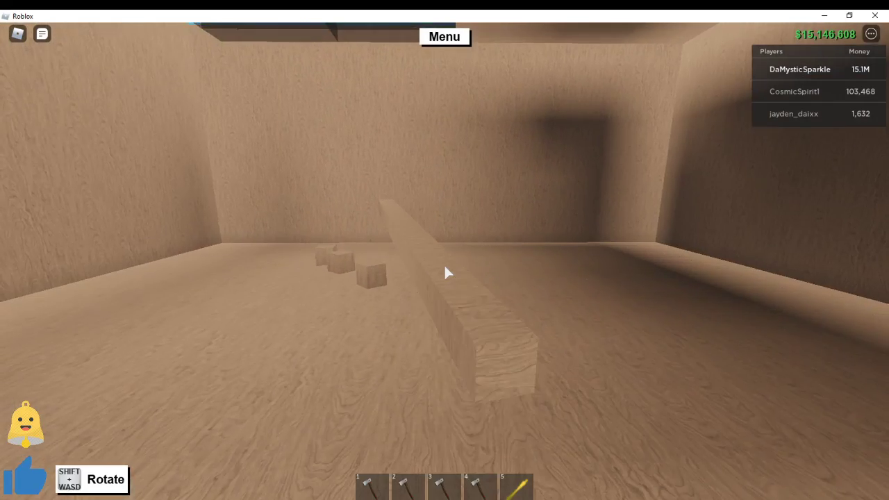
Step: Put the axe away and look up at the glass roof while holding the plank
{"action": "key", "text": "3"}
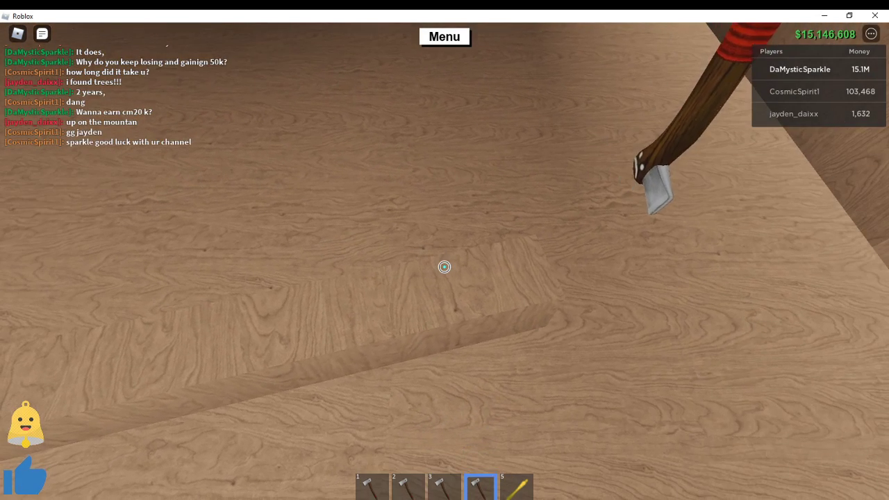
{"action": "key", "text": "3"}
{"action": "left_click_drag", "start_coordinate": [447, 273], "coordinate": [446, 273]}
{"action": "type", "text": "Thanks, Plan on"}
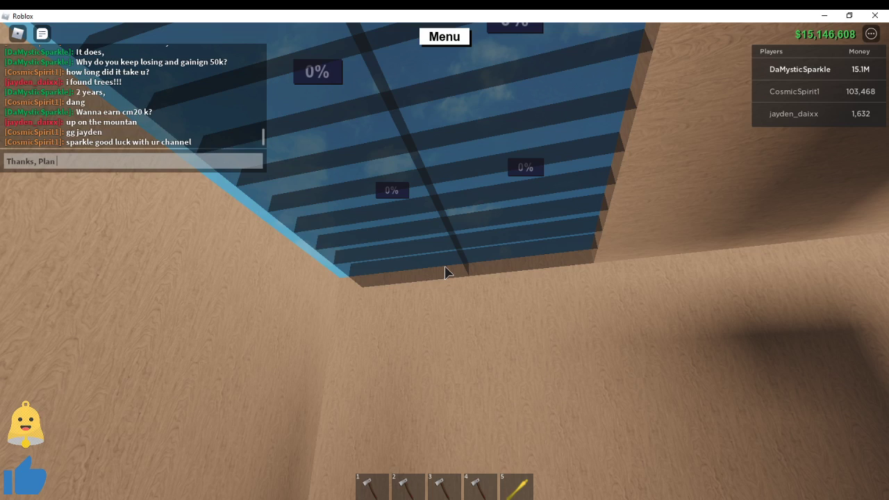
{"action": "type", "text": "hitti"}
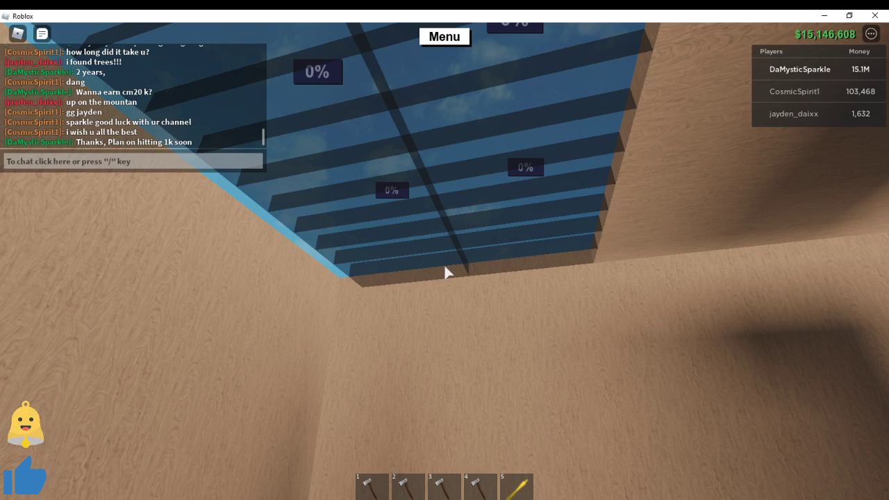
{"action": "scroll", "scroll_direction": "down", "scroll_amount": 3}
Step: Reload xED Sparkle's YouTube page, check Discord, and go back to Roblox
{"action": "key", "text": "alt+Tab"}
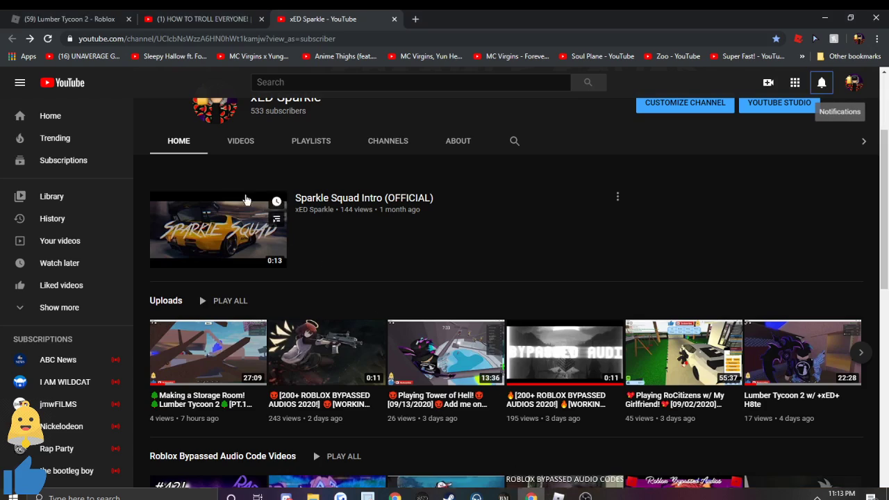
{"action": "left_click", "coordinate": [48, 39]}
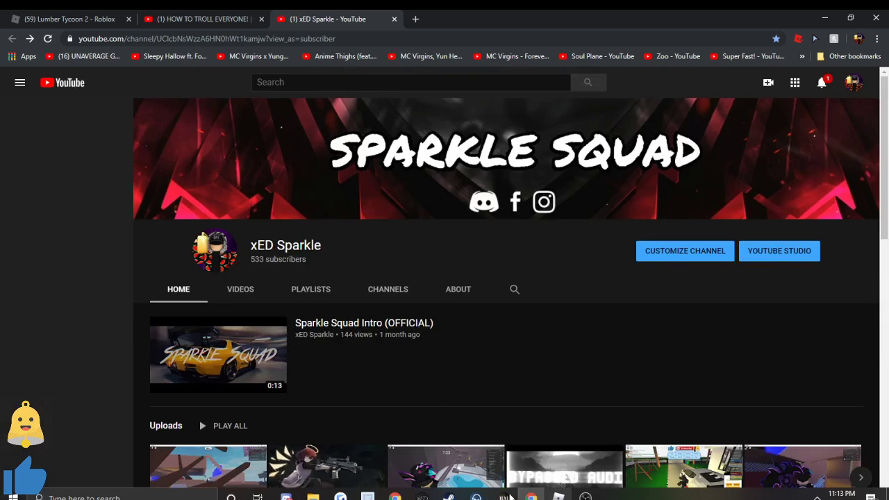
{"action": "left_click", "coordinate": [289, 495]}
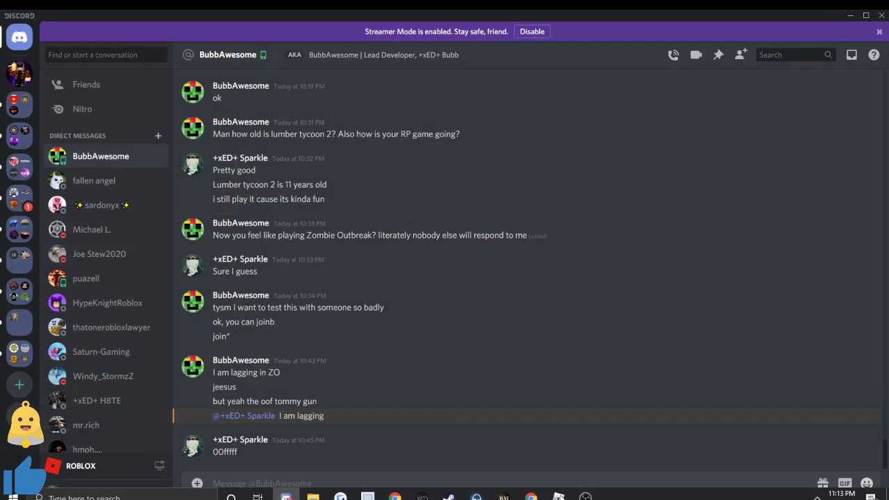
{"action": "left_click", "coordinate": [558, 496]}
{"action": "scroll", "scroll_direction": "up", "scroll_amount": 3}
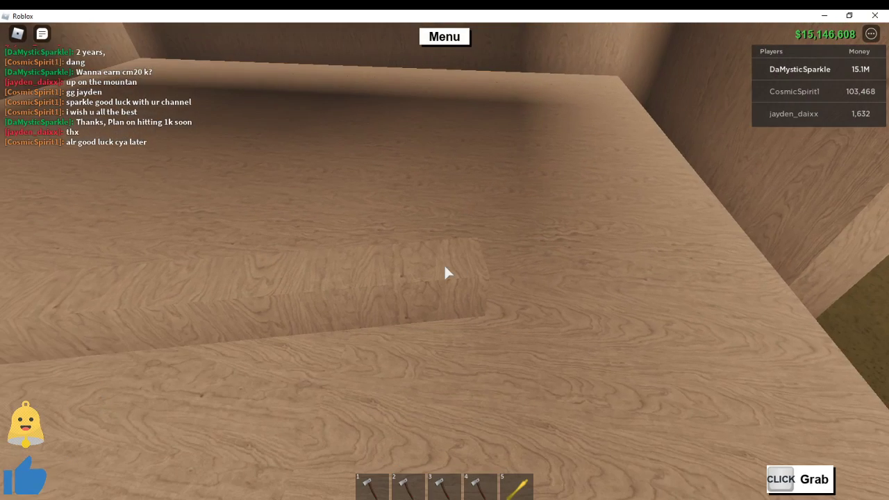
Step: Reposition the small wood boxes inside the storage room, toggling the axe between grabs
{"action": "key", "text": "4"}
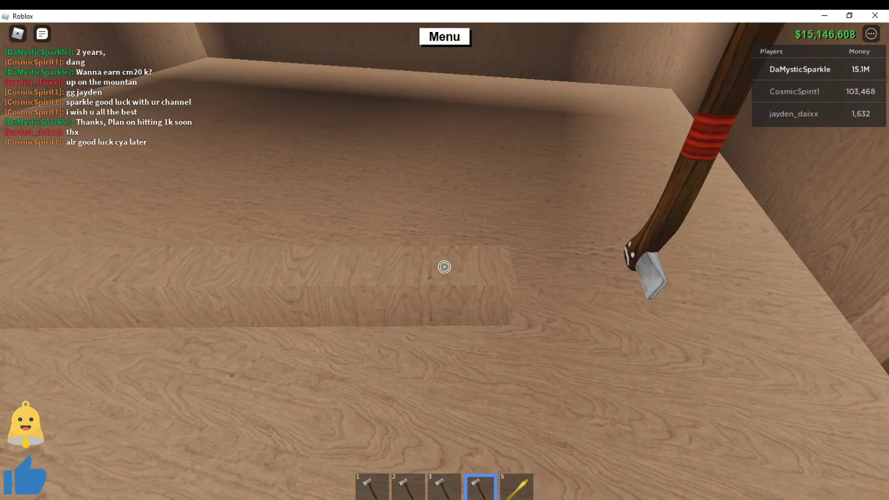
{"action": "left_click_drag", "start_coordinate": [448, 273], "coordinate": [448, 273]}
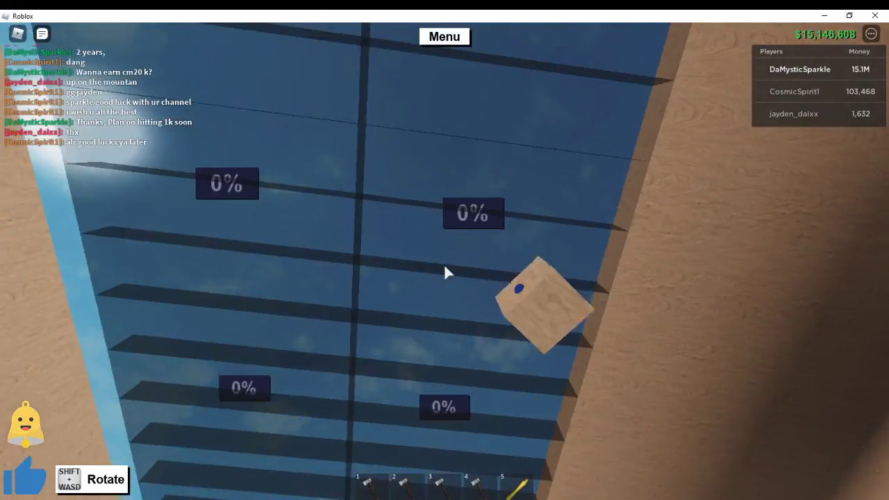
{"action": "scroll", "scroll_direction": "down", "scroll_amount": 3}
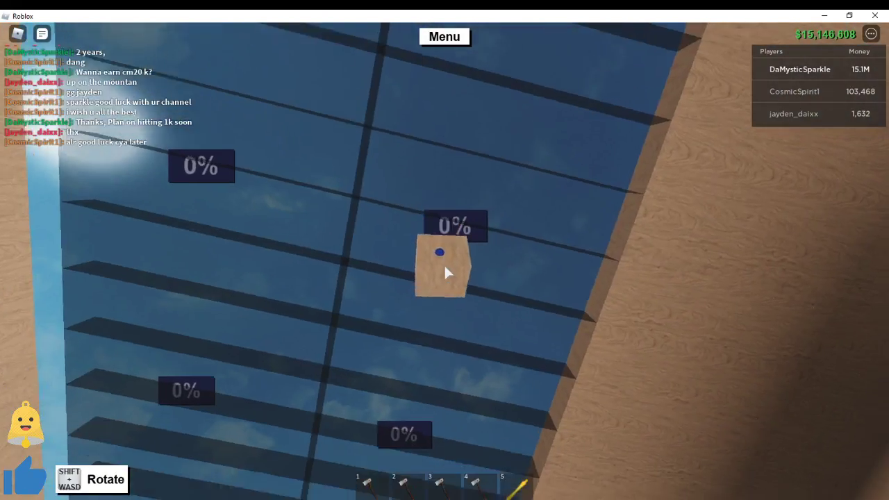
{"action": "scroll", "scroll_direction": "up", "scroll_amount": 3}
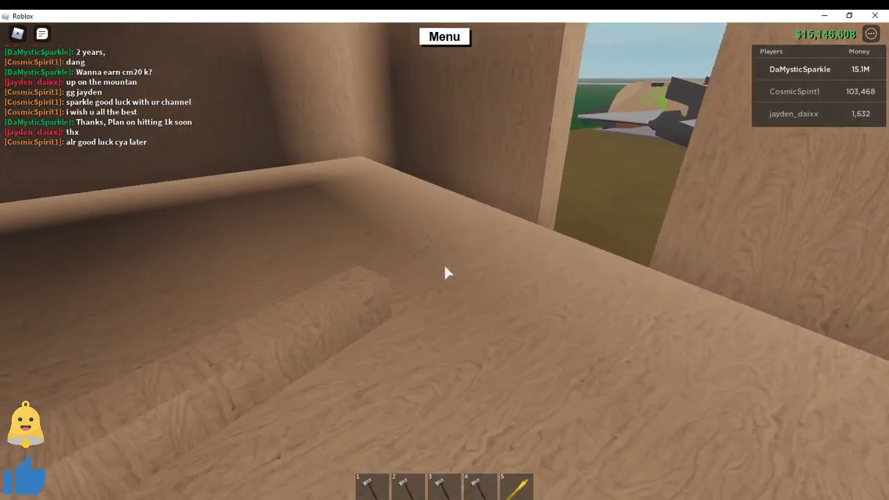
{"action": "key", "text": "4"}
{"action": "left_click_drag", "start_coordinate": [448, 273], "coordinate": [448, 273]}
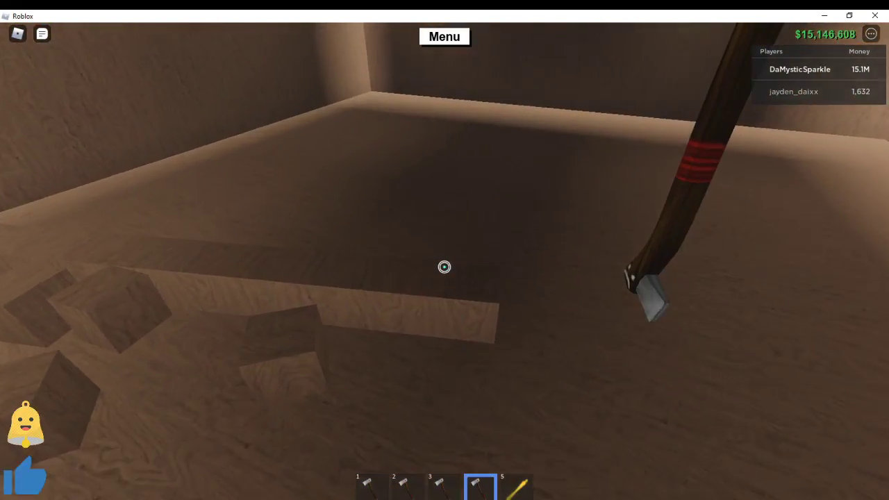
{"action": "key", "text": "4"}
{"action": "left_click", "coordinate": [444, 266]}
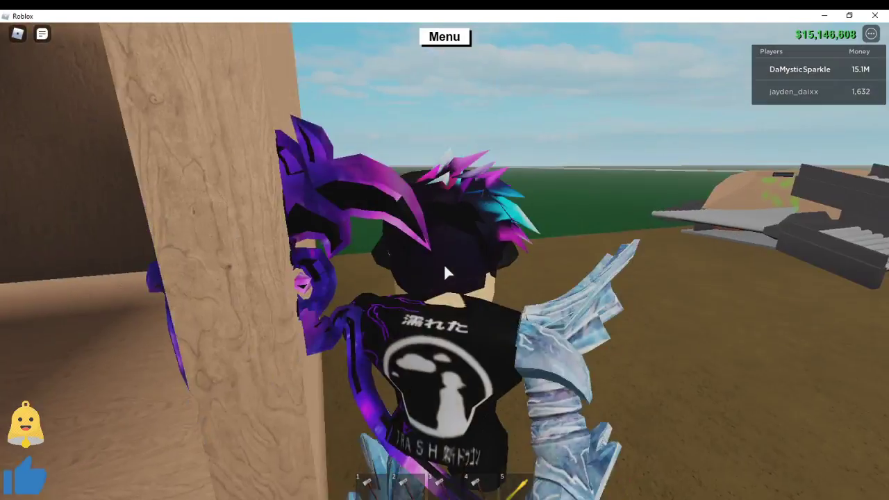
Step: Walk around the building to the ladder and climb onto the storage room roof
{"action": "key", "text": "5"}
{"action": "left_click", "coordinate": [444, 272]}
{"action": "key", "text": "5"}
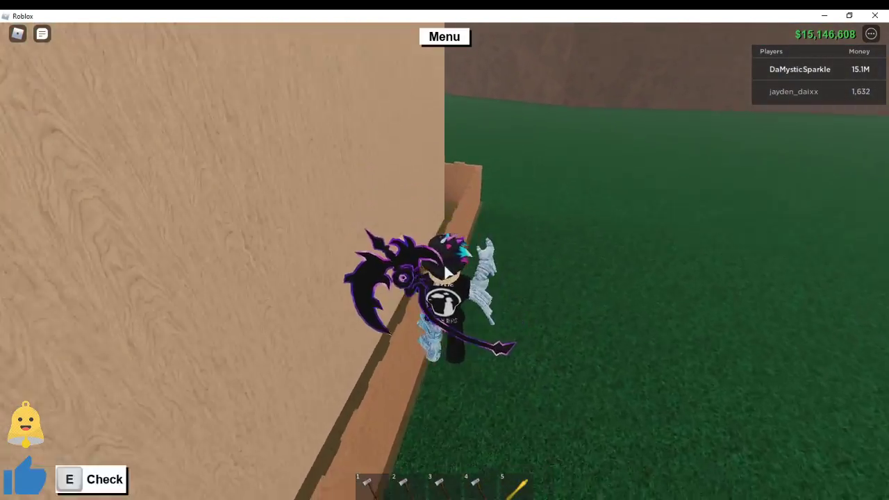
{"action": "key", "text": "w"}
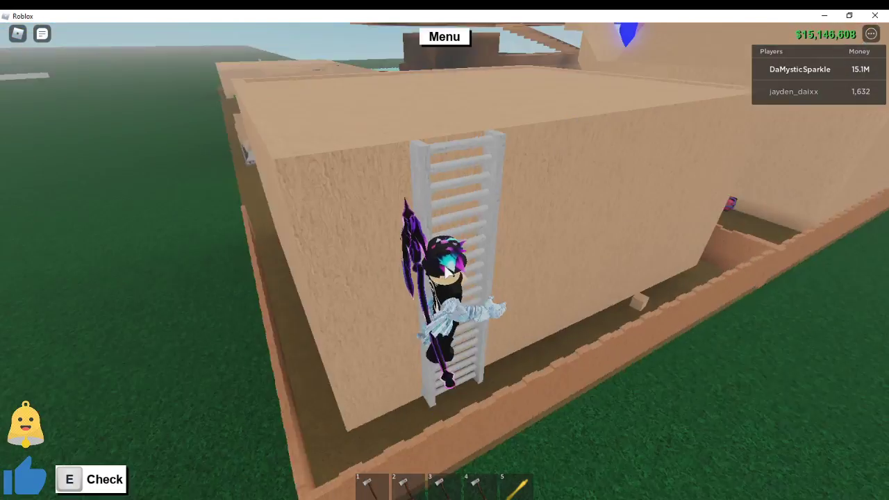
{"action": "key", "text": "w"}
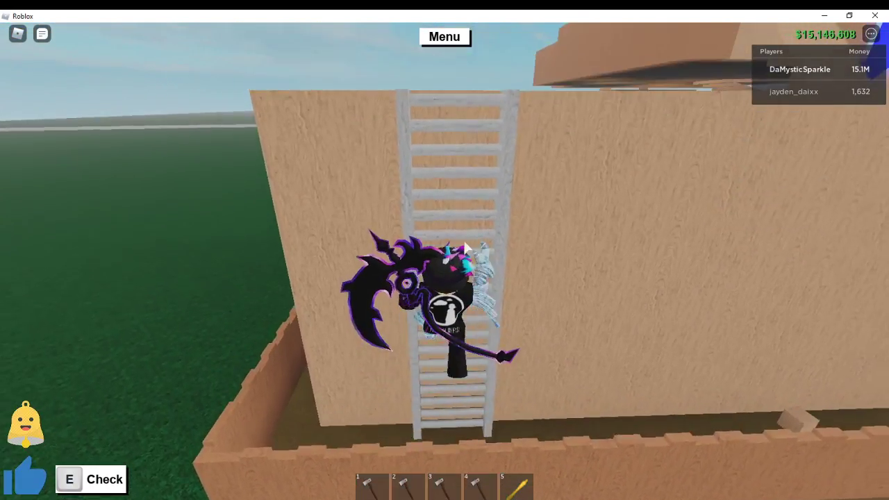
{"action": "key", "text": "w"}
Step: Choose a wall piece from the Walls category of the Blueprints catalogue
{"action": "key", "text": "5"}
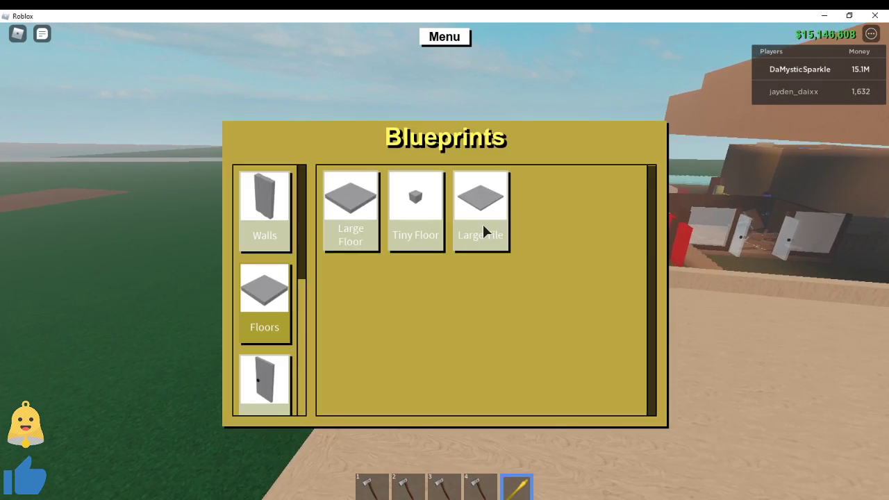
{"action": "left_click", "coordinate": [266, 229]}
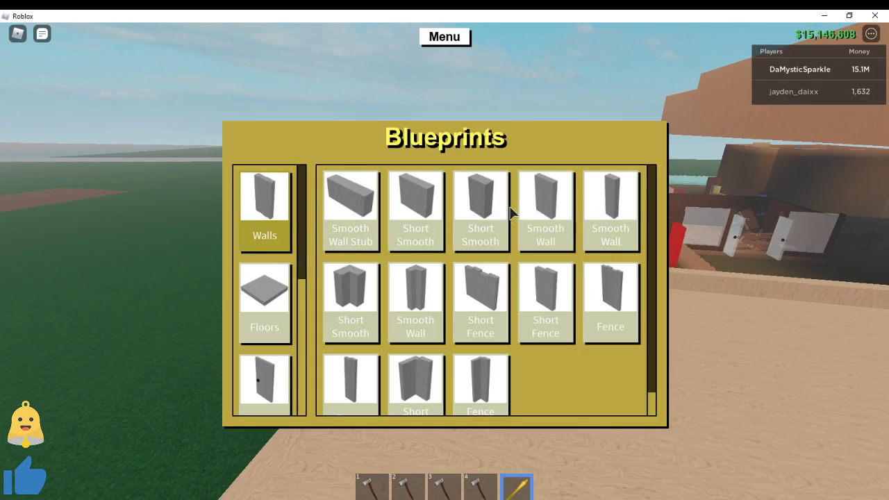
{"action": "left_click", "coordinate": [546, 210]}
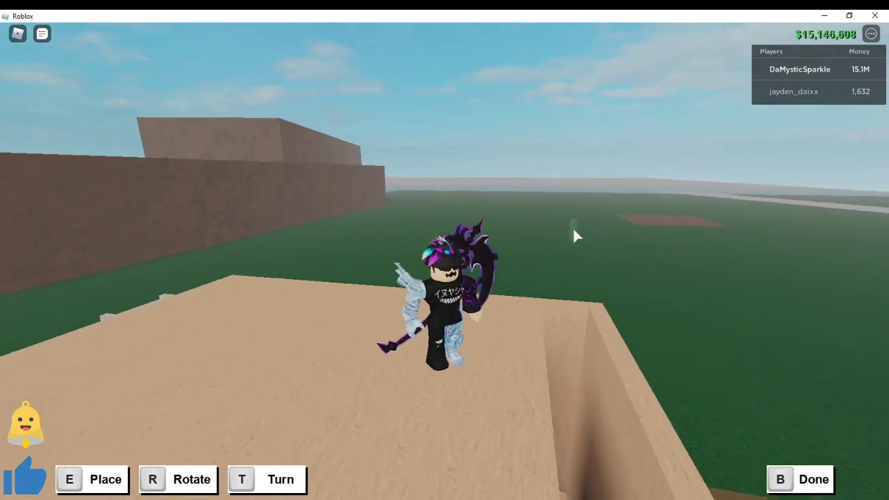
Step: Aim the camera over the roof and place the first two wall blueprints at its edge
{"action": "right_click", "coordinate": [573, 226]}
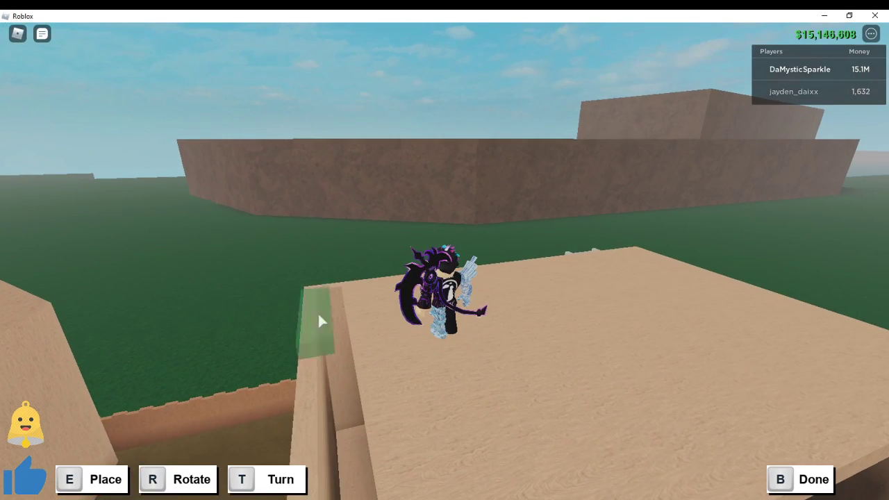
{"action": "right_click", "coordinate": [333, 330]}
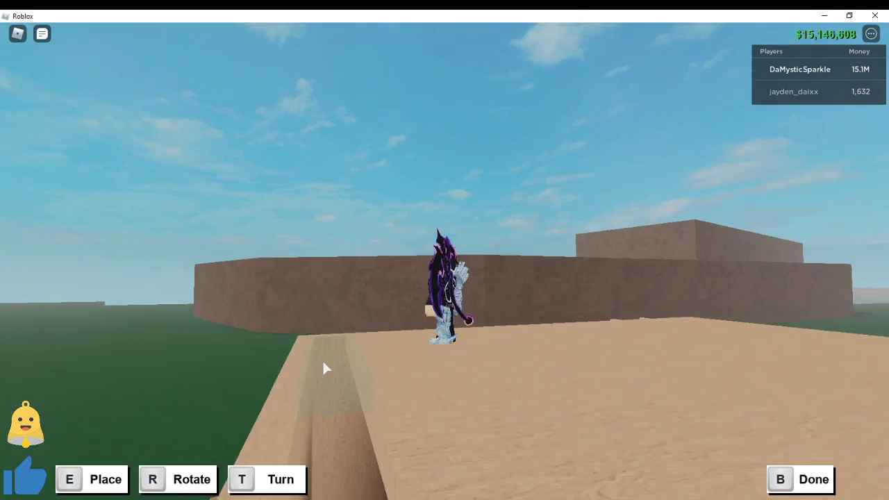
{"action": "left_click_drag", "start_coordinate": [321, 336], "coordinate": [328, 374]}
{"action": "left_click_drag", "start_coordinate": [358, 409], "coordinate": [395, 456]}
{"action": "left_click_drag", "start_coordinate": [455, 421], "coordinate": [453, 412]}
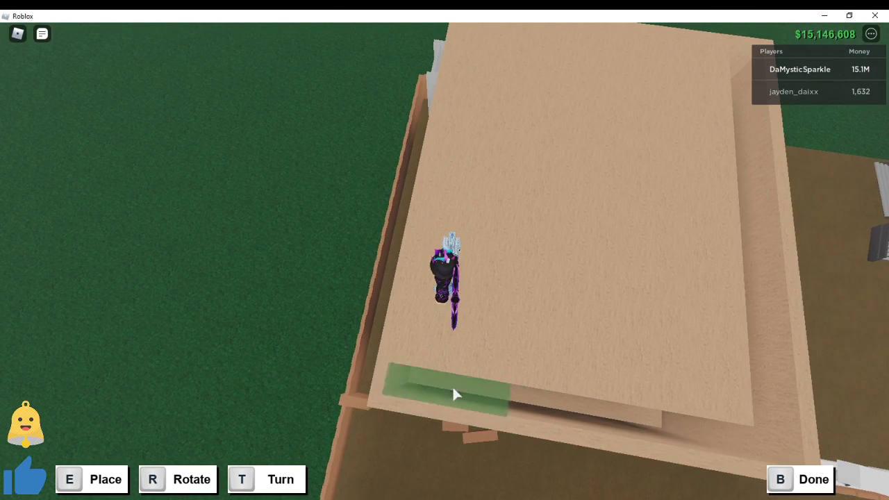
{"action": "left_click_drag", "start_coordinate": [452, 385], "coordinate": [455, 384]}
{"action": "right_click", "coordinate": [455, 384]}
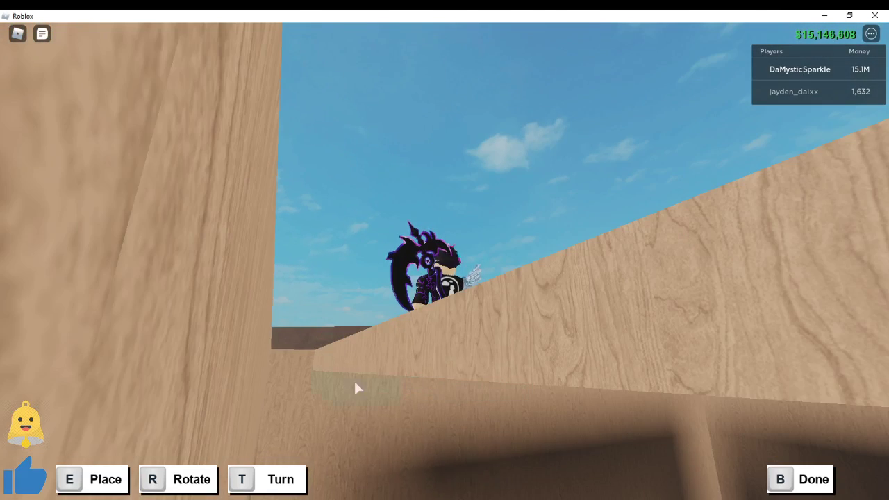
{"action": "key", "text": "e"}
{"action": "left_click_drag", "start_coordinate": [296, 356], "coordinate": [349, 402]}
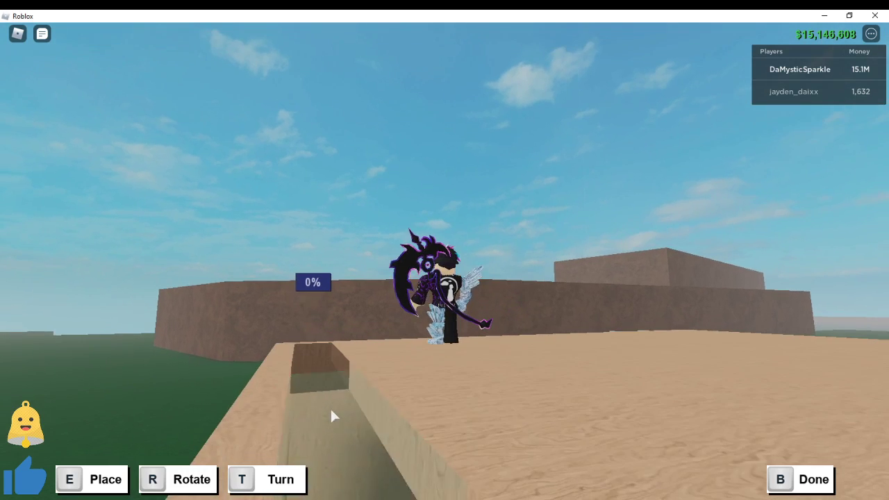
{"action": "key", "text": "e"}
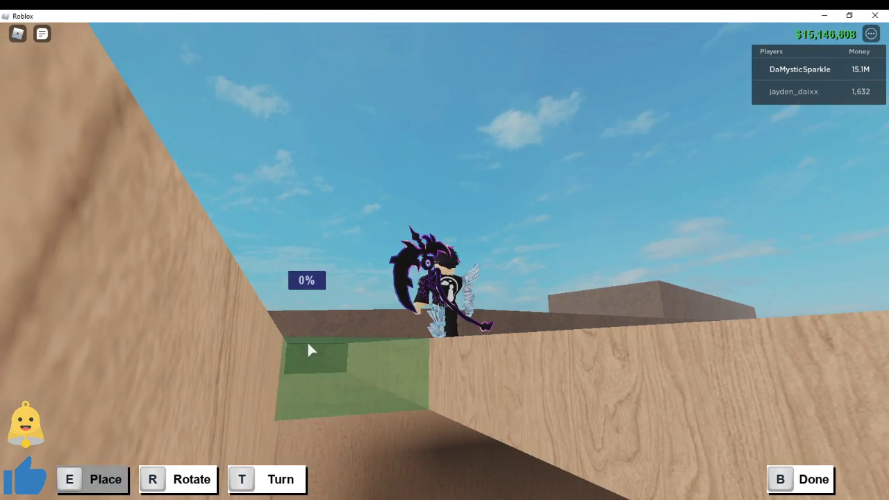
Step: Place more wall blueprints along the roof edge, then exit building mode
{"action": "key", "text": "e"}
{"action": "right_click", "coordinate": [308, 343]}
{"action": "left_click_drag", "start_coordinate": [327, 362], "coordinate": [388, 377]}
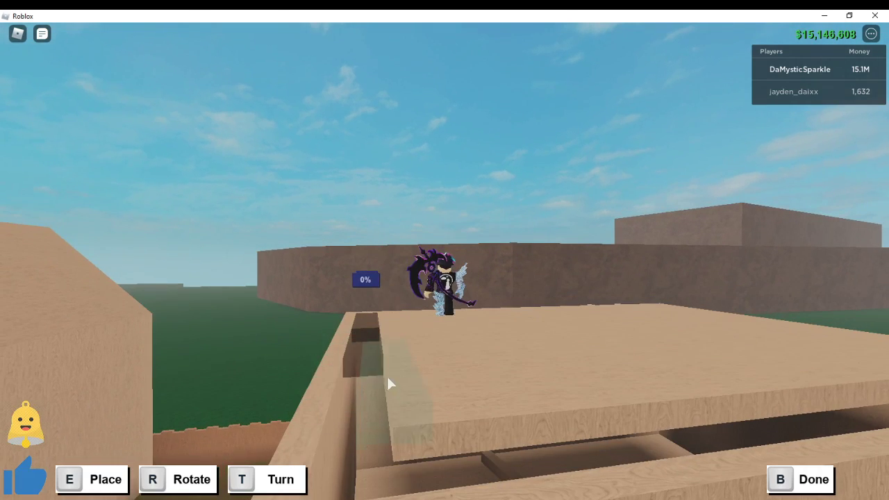
{"action": "key", "text": "e"}
{"action": "key", "text": "e"}
{"action": "key", "text": "1"}
{"action": "key", "text": "e"}
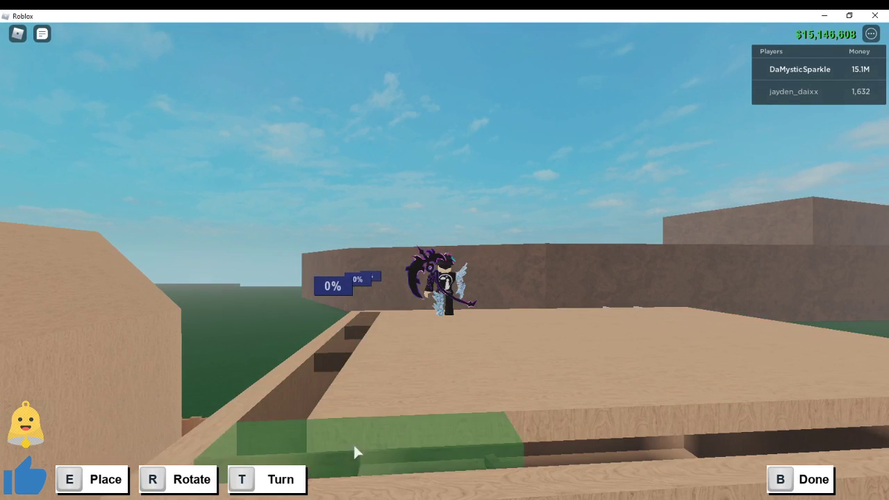
{"action": "key", "text": "e"}
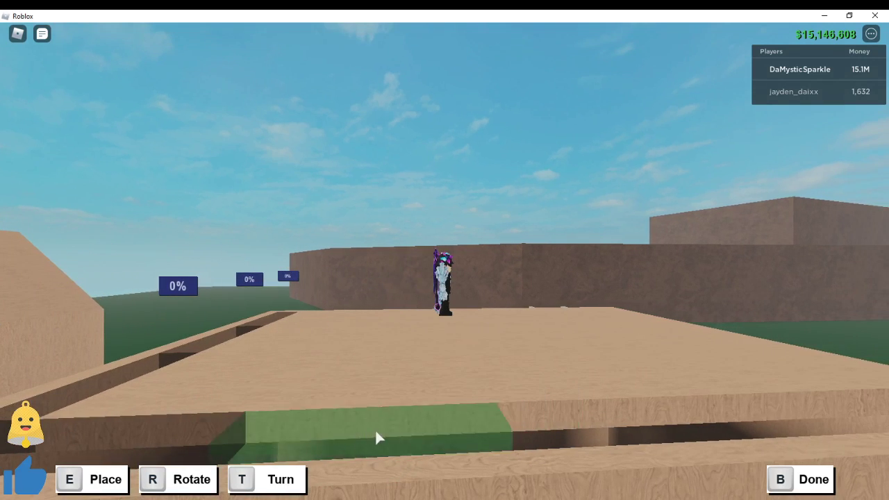
{"action": "key", "text": "w"}
{"action": "key", "text": "e"}
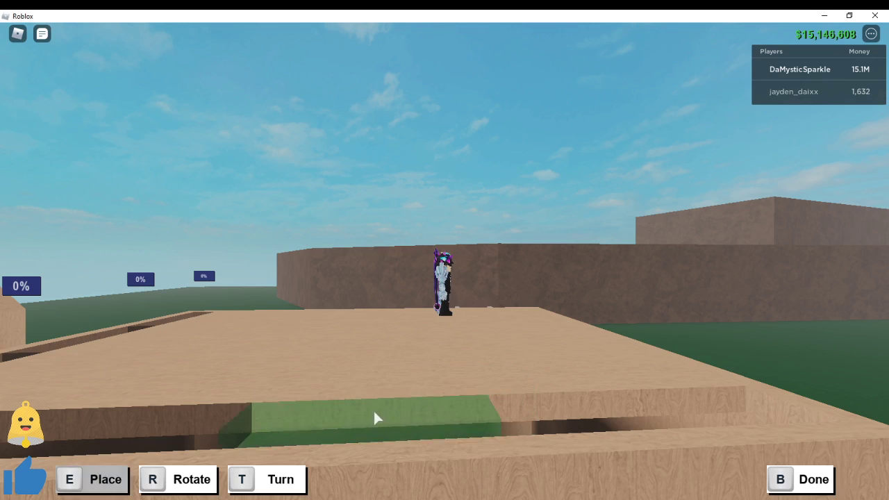
{"action": "key", "text": "e"}
{"action": "key", "text": "e"}
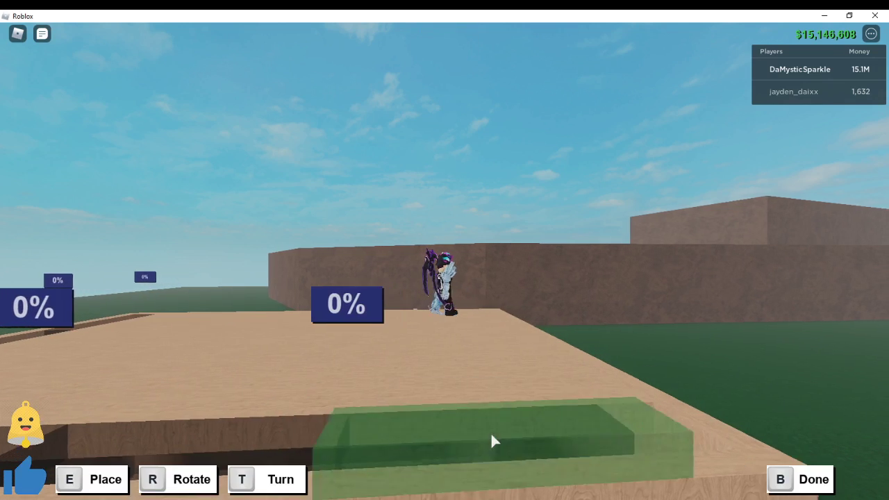
{"action": "key", "text": "b"}
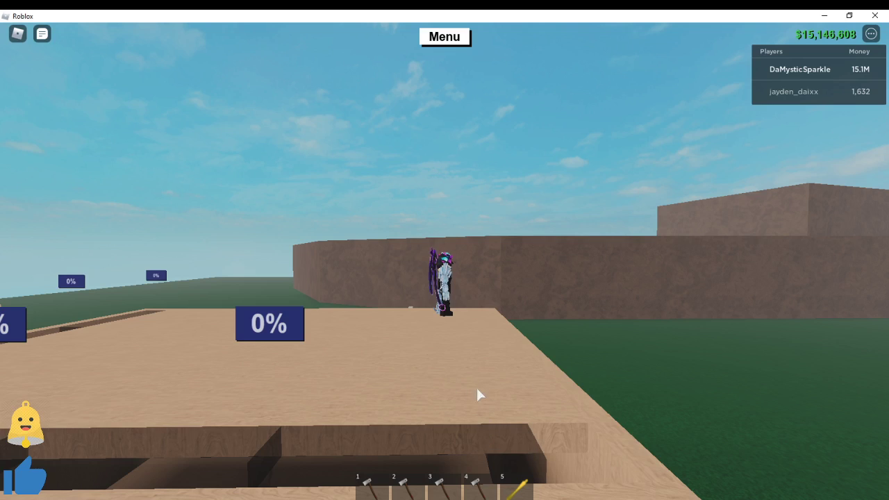
Step: Pick the Ladder blueprint from the Other category of the blueprint catalogue
{"action": "key", "text": "5"}
{"action": "left_click", "coordinate": [265, 304]}
{"action": "left_click", "coordinate": [265, 208]}
{"action": "scroll", "scroll_direction": "down", "scroll_amount": 3}
{"action": "left_click", "coordinate": [265, 368]}
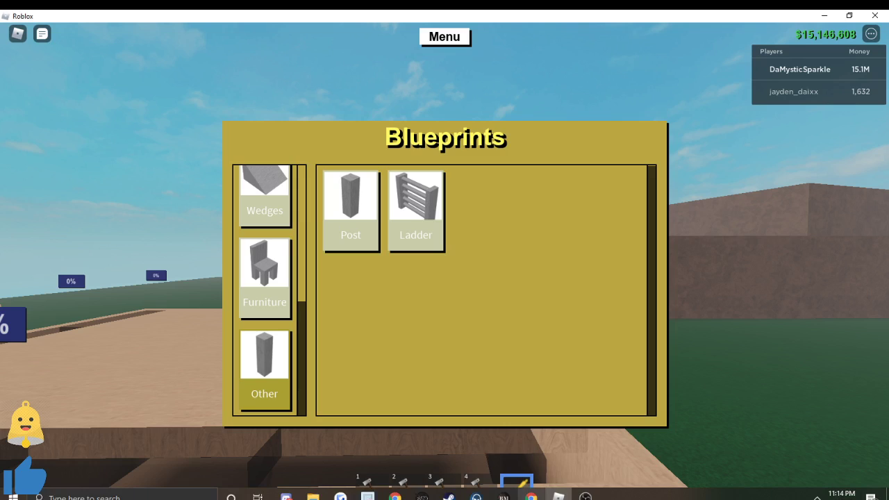
{"action": "left_click", "coordinate": [409, 236]}
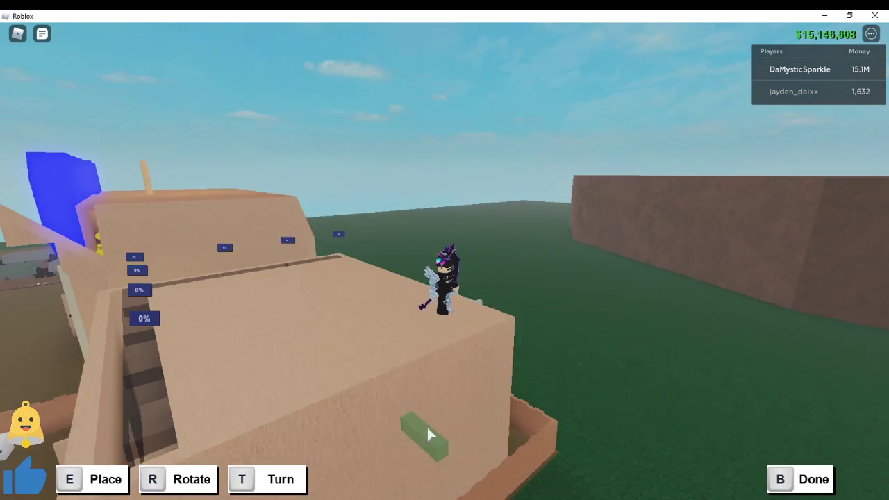
{"action": "scroll", "scroll_direction": "down", "scroll_amount": 3}
{"action": "scroll", "scroll_direction": "up", "scroll_amount": 3}
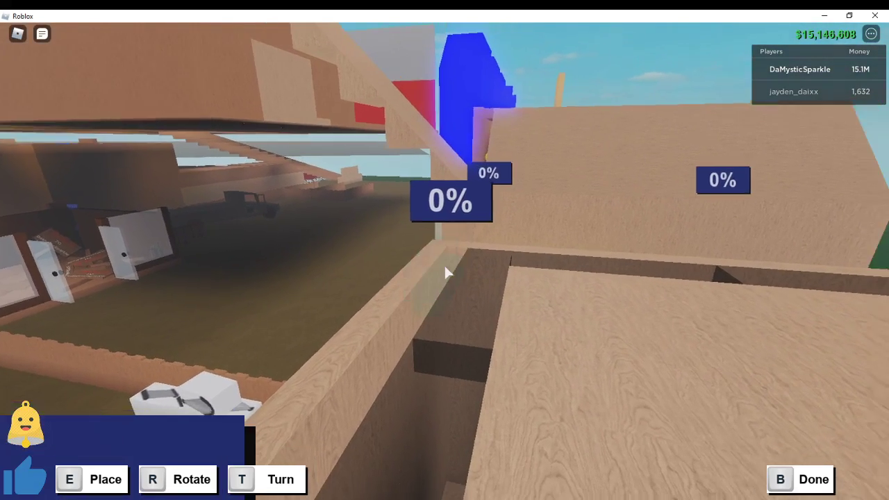
{"action": "scroll", "scroll_direction": "down", "scroll_amount": 3}
{"action": "scroll", "scroll_direction": "down", "scroll_amount": 3}
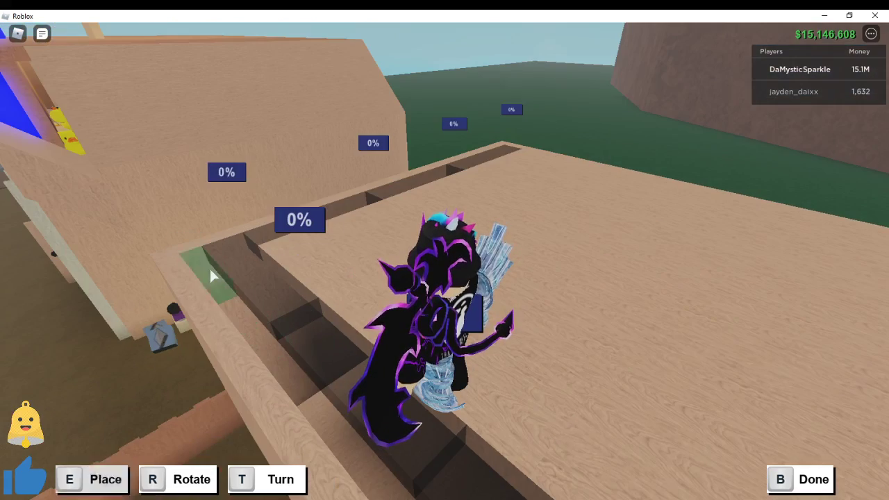
Step: Place the first ladder blueprint in the trench and rotate the ladder preview
{"action": "left_click_drag", "start_coordinate": [210, 268], "coordinate": [174, 321]}
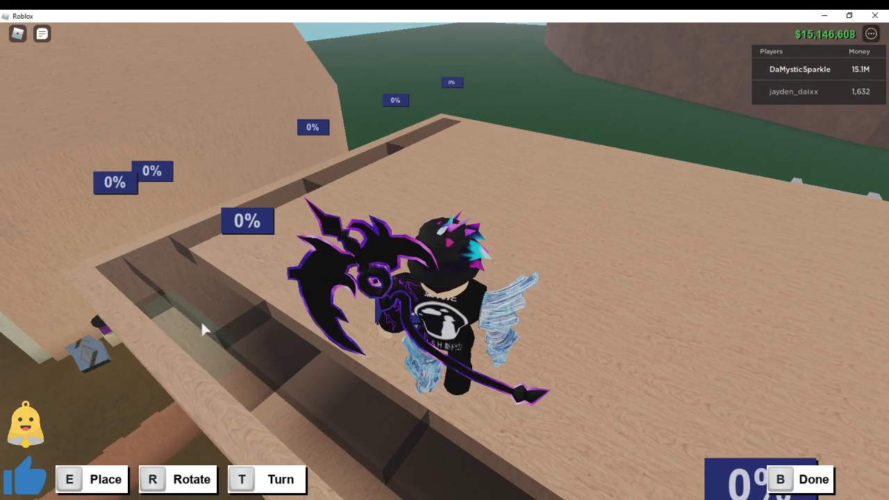
{"action": "left_click_drag", "start_coordinate": [250, 388], "coordinate": [200, 369]}
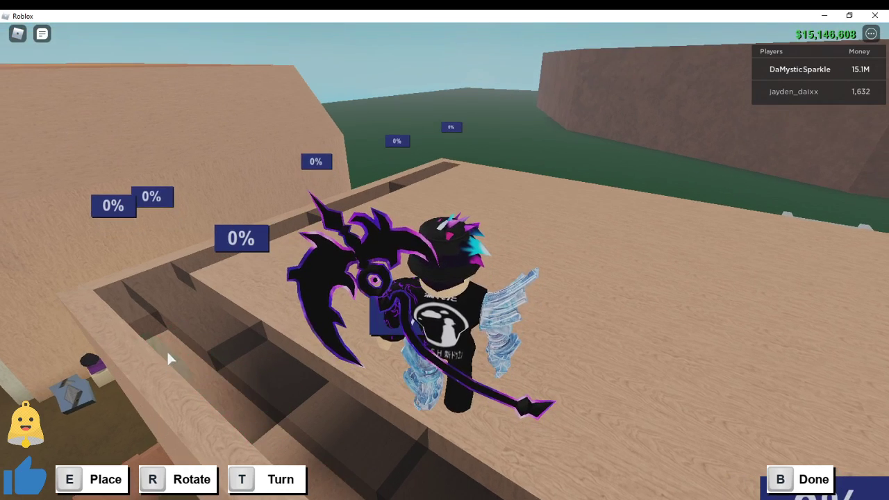
{"action": "left_click", "coordinate": [165, 345]}
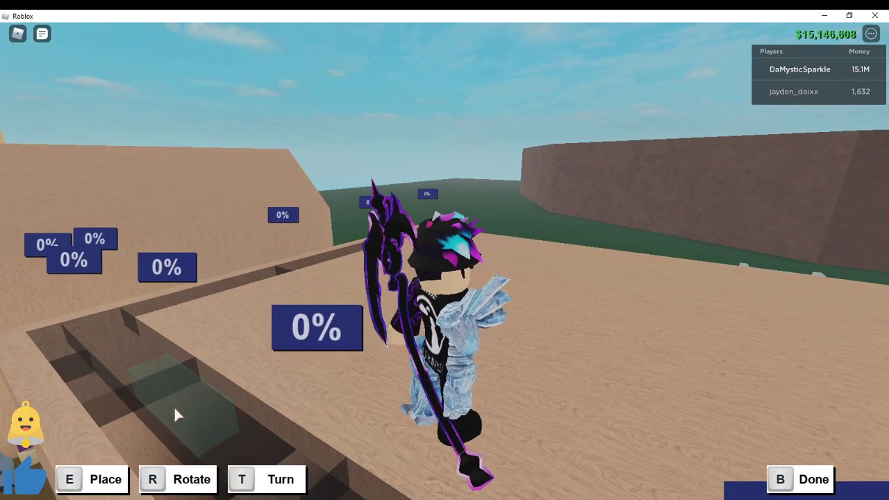
{"action": "left_click_drag", "start_coordinate": [127, 430], "coordinate": [233, 358]}
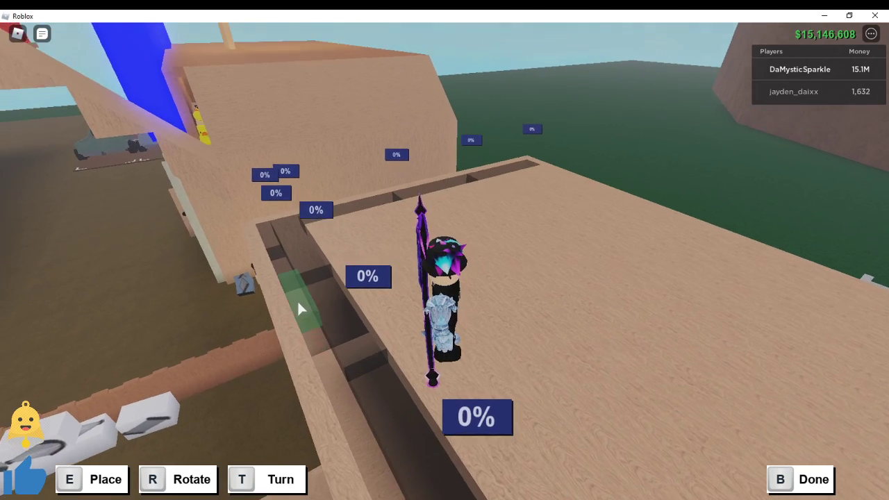
{"action": "left_click_drag", "start_coordinate": [298, 303], "coordinate": [307, 361]}
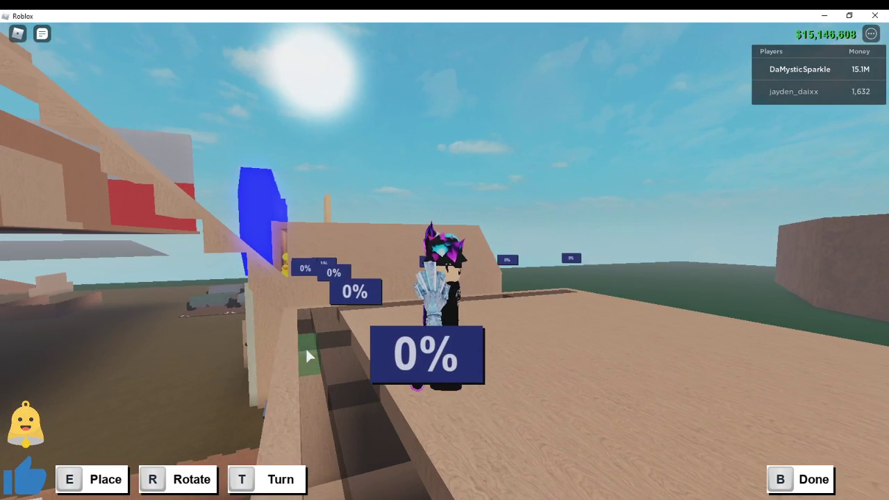
{"action": "key", "text": "r"}
{"action": "key", "text": "e"}
Step: Lay several more ladder blueprints along the trench, then finish placing
{"action": "left_click_drag", "start_coordinate": [309, 378], "coordinate": [318, 363]}
{"action": "left_click_drag", "start_coordinate": [329, 392], "coordinate": [276, 376]}
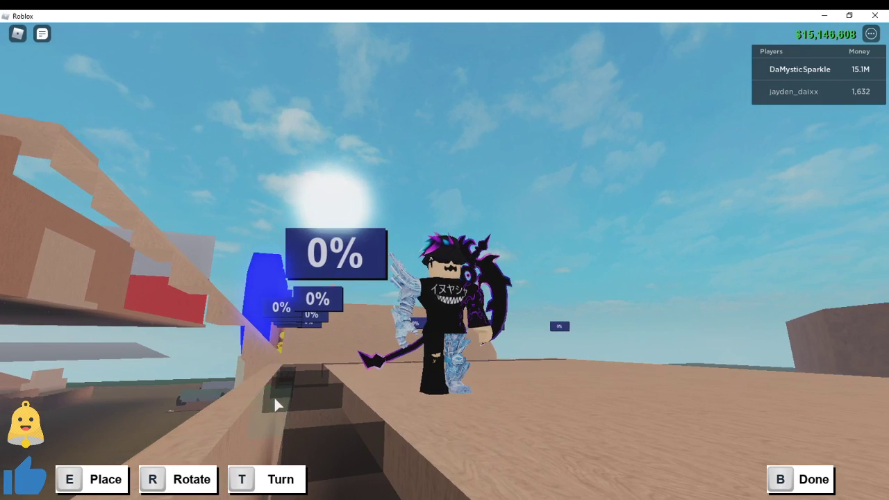
{"action": "key", "text": "e"}
{"action": "key", "text": "e"}
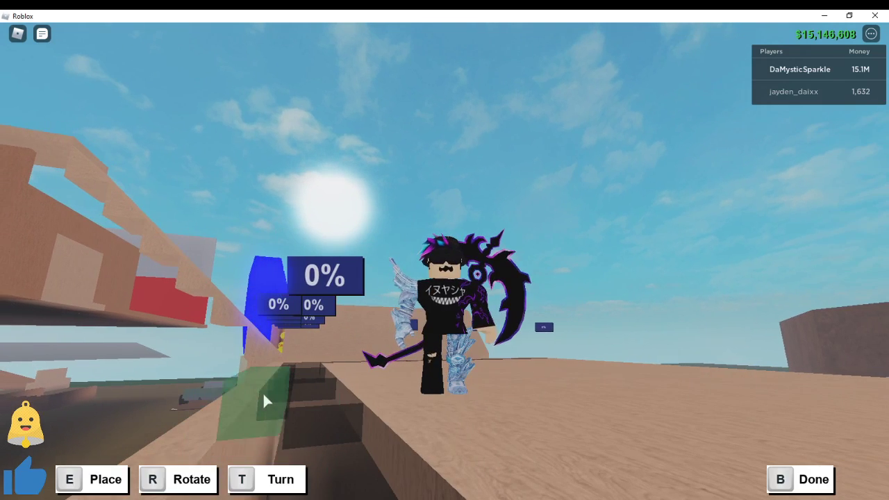
{"action": "left_click_drag", "start_coordinate": [263, 396], "coordinate": [268, 418]}
{"action": "key", "text": "e"}
{"action": "left_click_drag", "start_coordinate": [264, 455], "coordinate": [271, 428]}
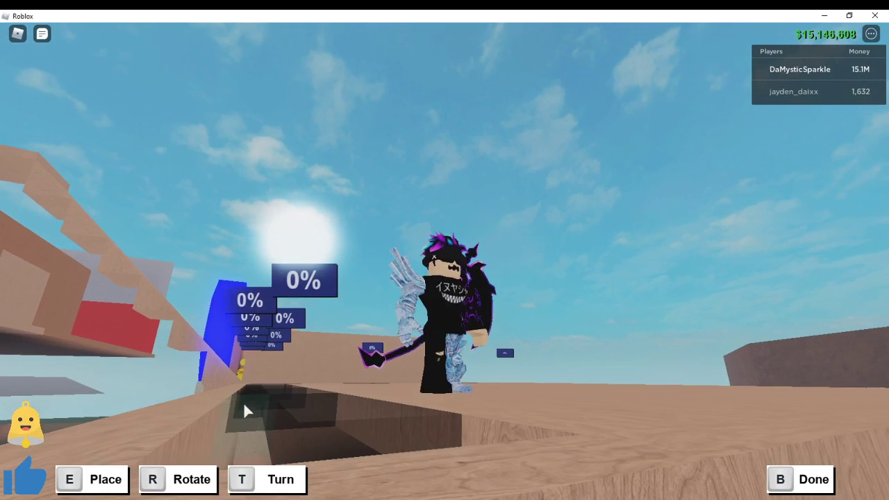
{"action": "key", "text": "e"}
{"action": "right_click", "coordinate": [246, 432]}
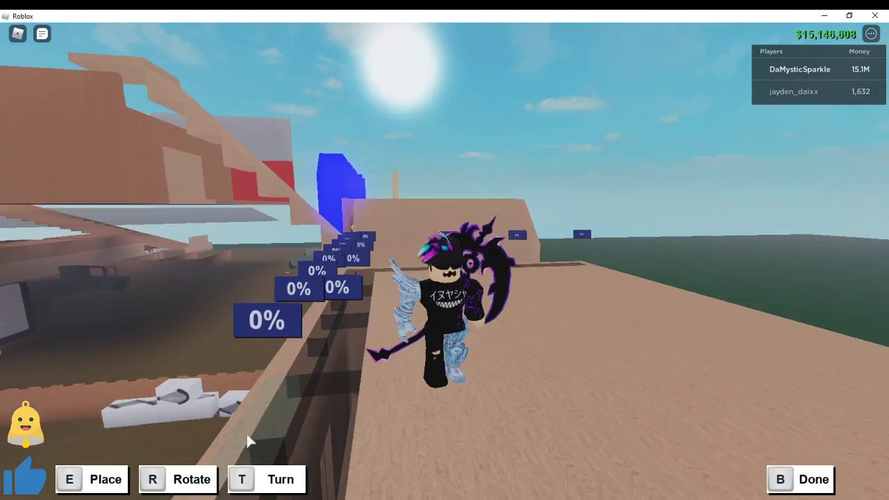
{"action": "key", "text": "b"}
Step: Reopen the blueprint catalogue and choose the next blueprint to place
{"action": "key", "text": "5"}
{"action": "left_click", "coordinate": [444, 263]}
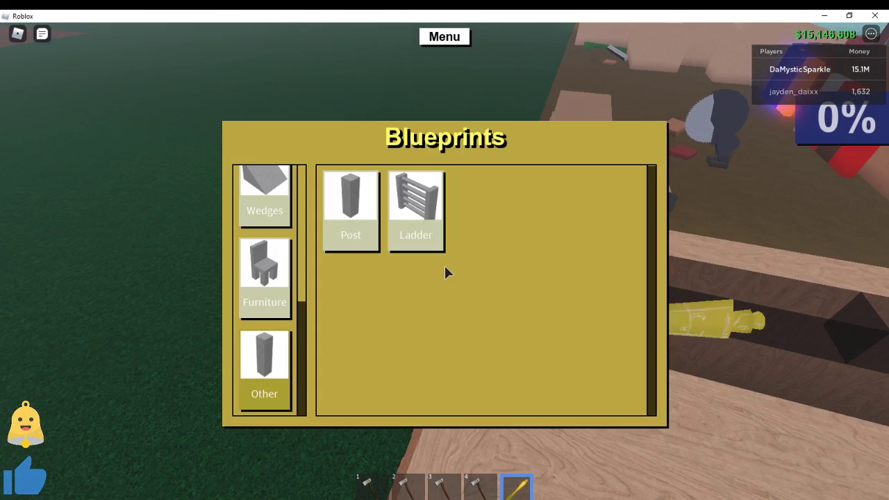
{"action": "left_click", "coordinate": [445, 264]}
{"action": "scroll", "scroll_direction": "up", "scroll_amount": 3}
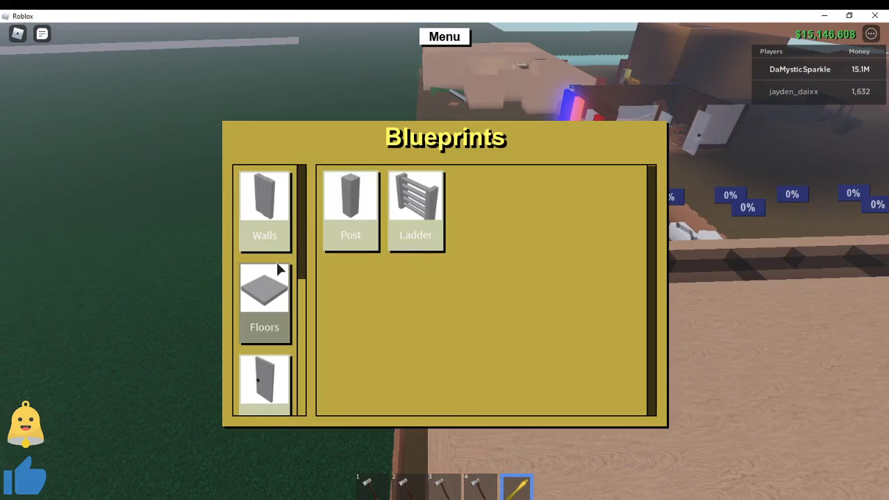
{"action": "left_click", "coordinate": [416, 208]}
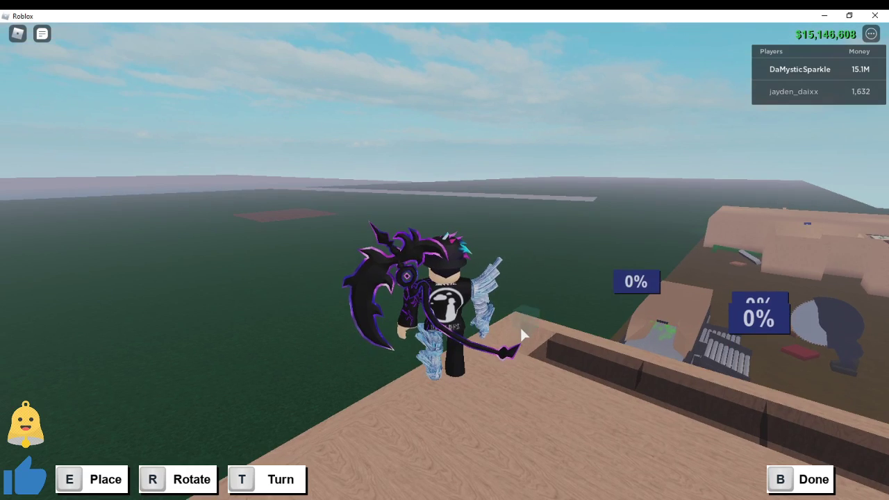
Step: Place a cluster of blueprint blocks in the trench at the roof corner
{"action": "right_click", "coordinate": [520, 325]}
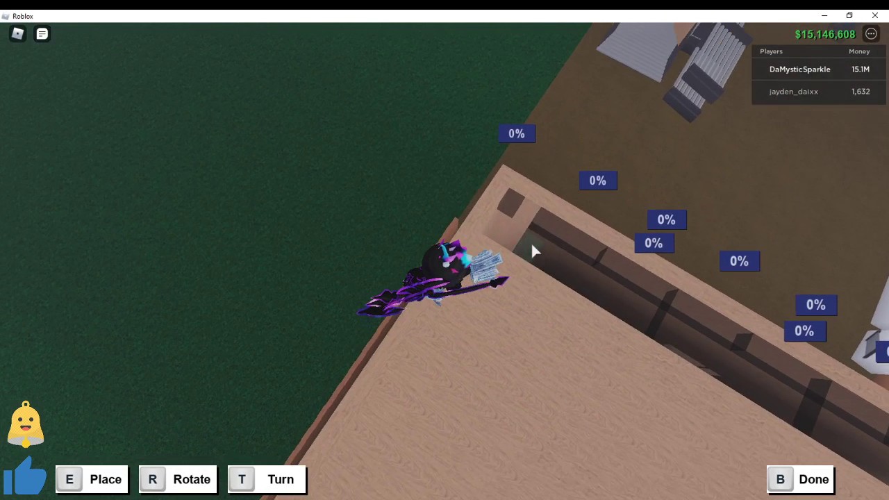
{"action": "right_click", "coordinate": [527, 221]}
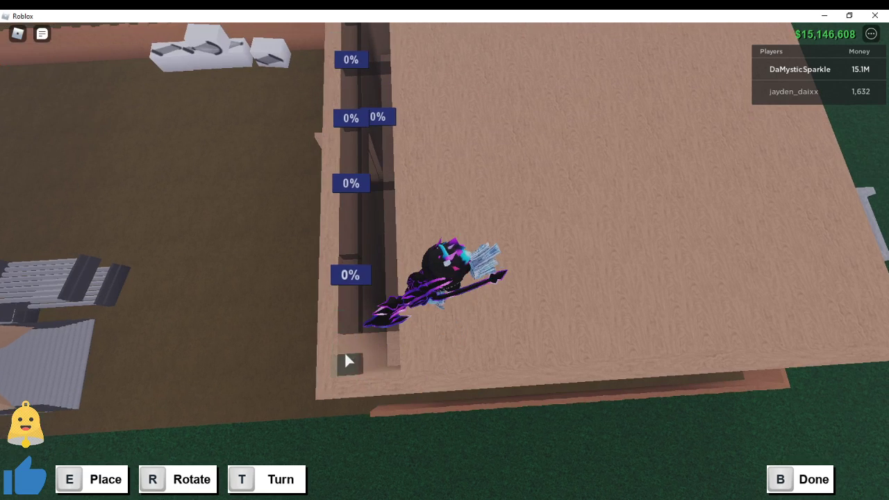
{"action": "left_click_drag", "start_coordinate": [353, 346], "coordinate": [361, 339]}
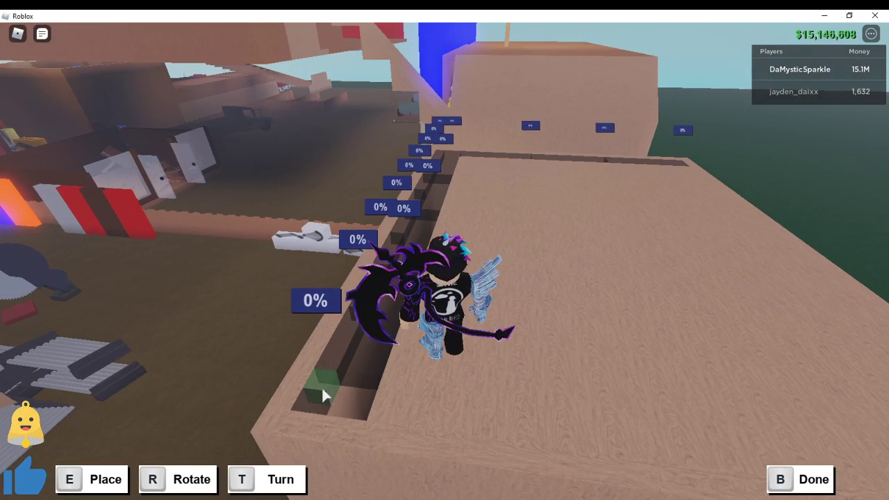
{"action": "left_click", "coordinate": [324, 391]}
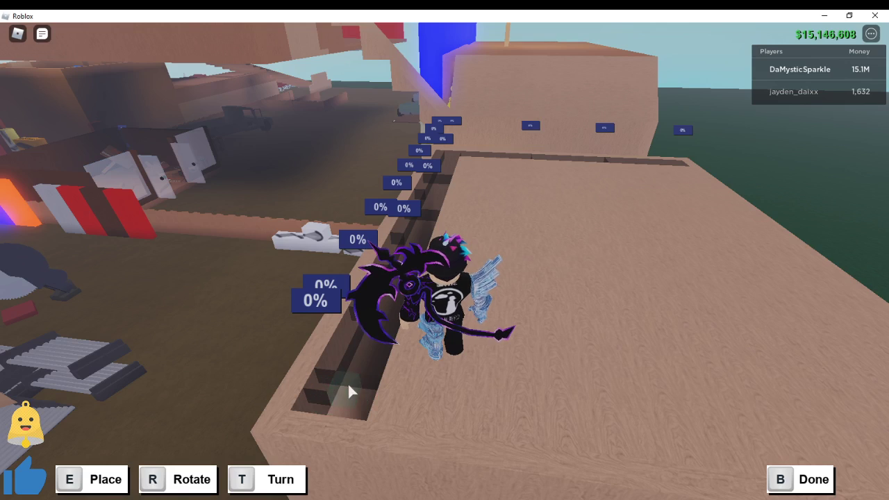
{"action": "left_click_drag", "start_coordinate": [384, 420], "coordinate": [410, 425]}
{"action": "left_click", "coordinate": [444, 445]}
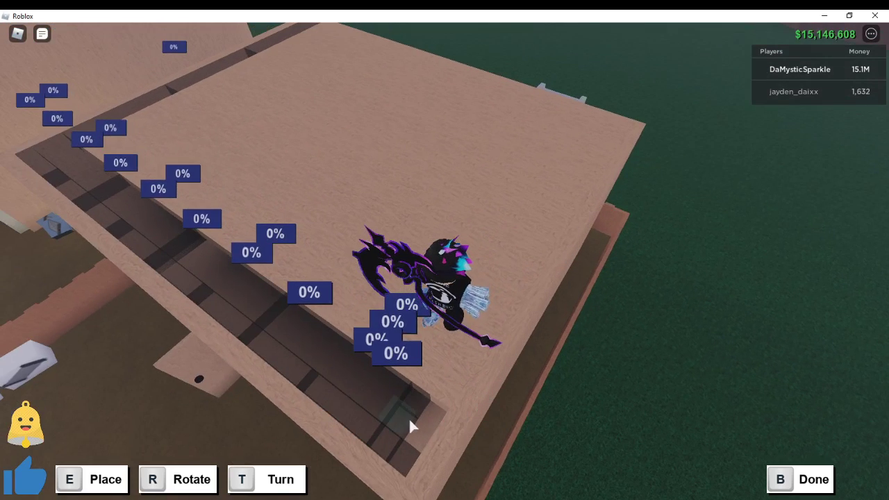
{"action": "scroll", "scroll_direction": "up", "scroll_amount": 3}
{"action": "left_click", "coordinate": [42, 34]}
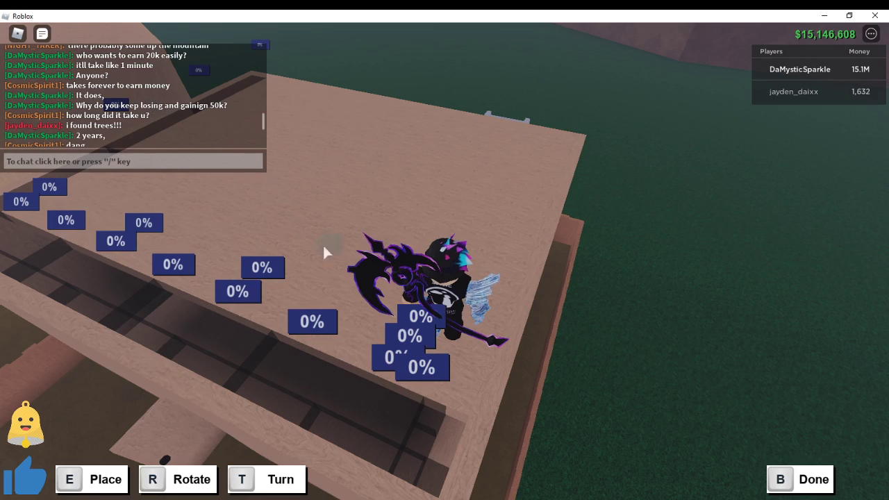
{"action": "left_click_drag", "start_coordinate": [332, 251], "coordinate": [475, 428]}
{"action": "key", "text": "e"}
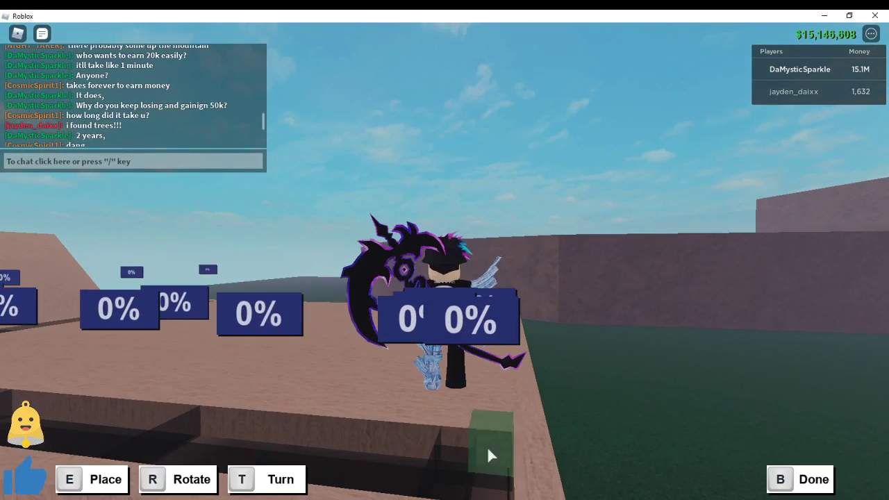
Step: Stop placing blueprints and walk into the dark storage room, cycling through tools
{"action": "key", "text": "b"}
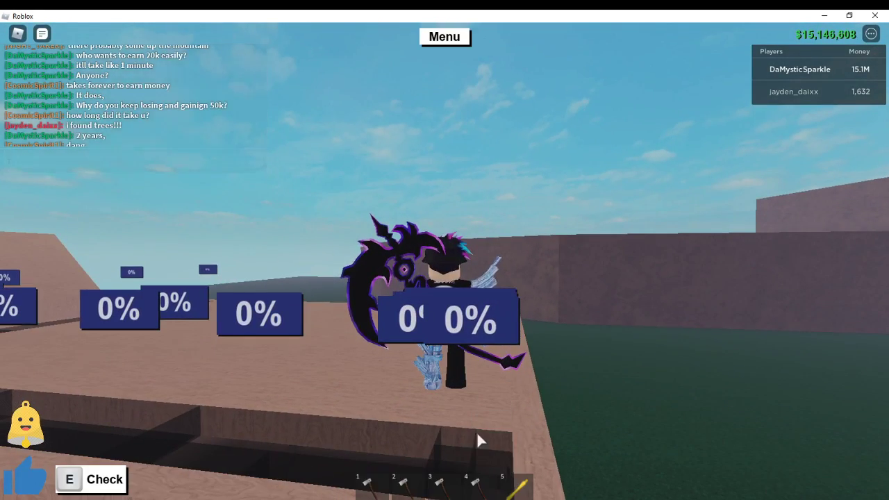
{"action": "scroll", "scroll_direction": "up", "scroll_amount": 3}
{"action": "left_click_drag", "start_coordinate": [477, 429], "coordinate": [445, 273]}
{"action": "key", "text": "w"}
{"action": "key", "text": "4"}
{"action": "key", "text": "4"}
{"action": "key", "text": "4"}
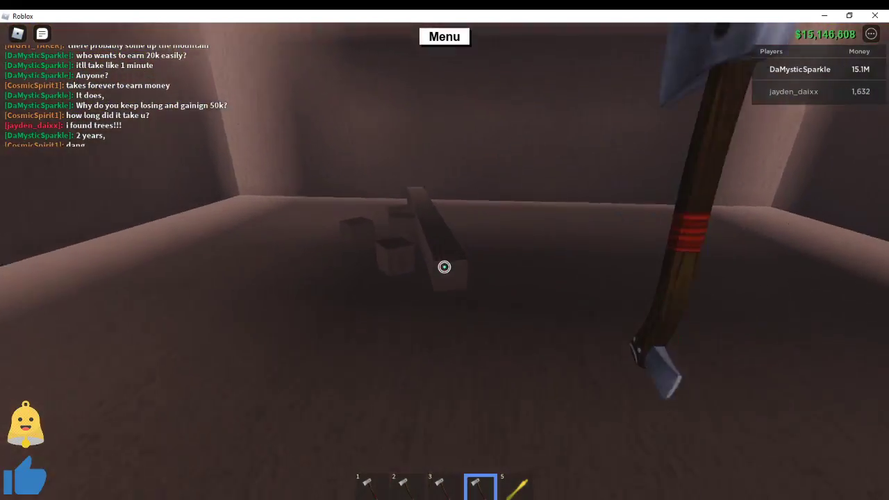
{"action": "key", "text": "4"}
{"action": "left_click_drag", "start_coordinate": [445, 272], "coordinate": [445, 272]}
{"action": "key", "text": "5"}
{"action": "key", "text": "w"}
{"action": "key", "text": "4"}
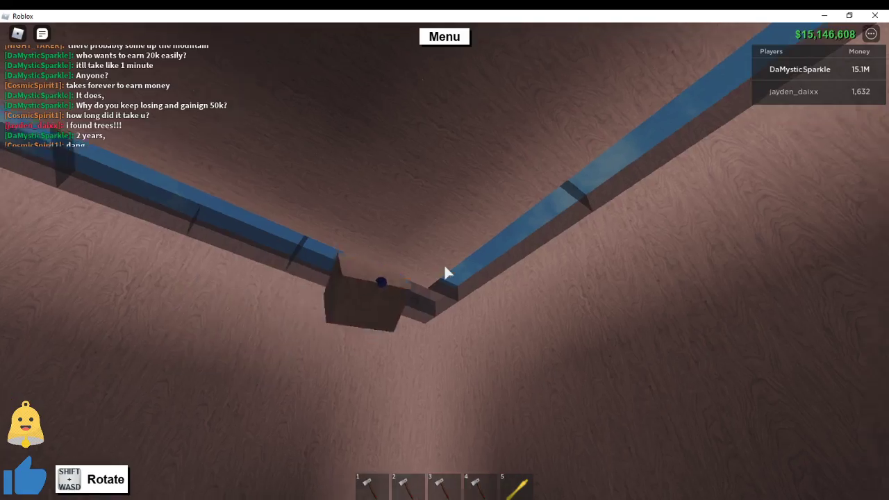
{"action": "key", "text": "5"}
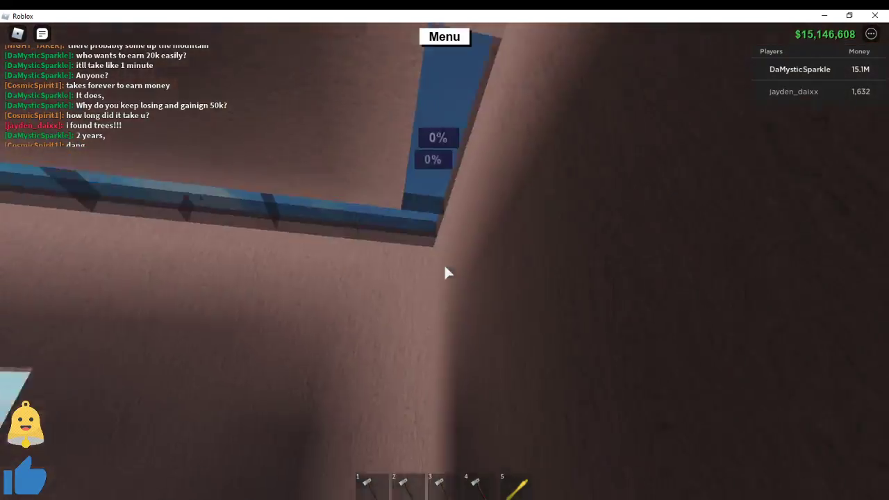
{"action": "scroll", "scroll_direction": "down", "scroll_amount": 3}
{"action": "scroll", "scroll_direction": "up", "scroll_amount": 3}
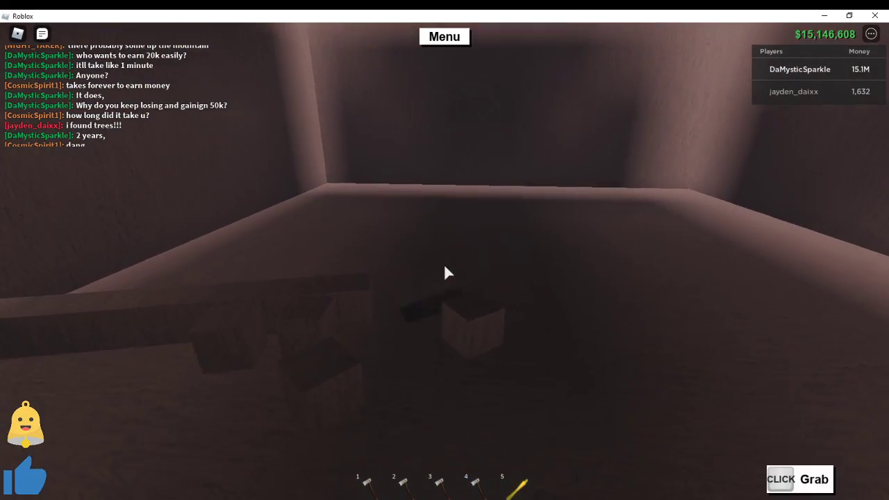
Step: Pick up the small wooden cube, rotate it with Shift+D, and set it beside the beam
{"action": "left_click_drag", "start_coordinate": [445, 273], "coordinate": [446, 272]}
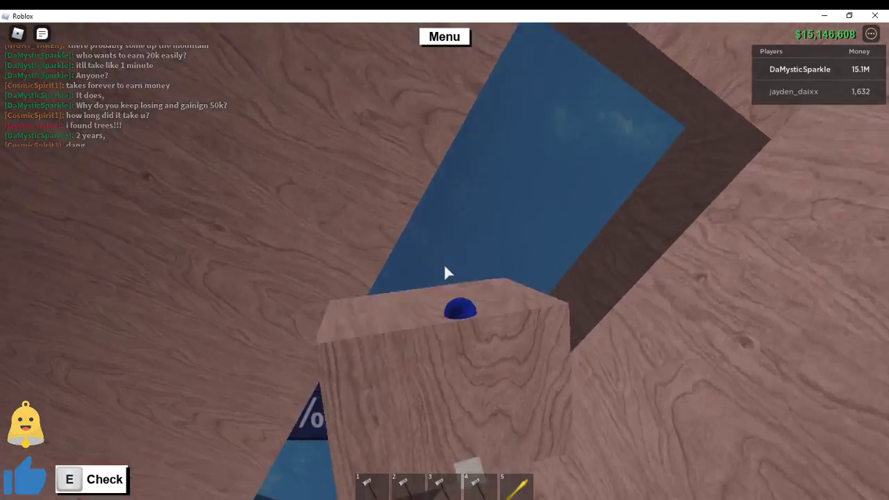
{"action": "key", "text": "4"}
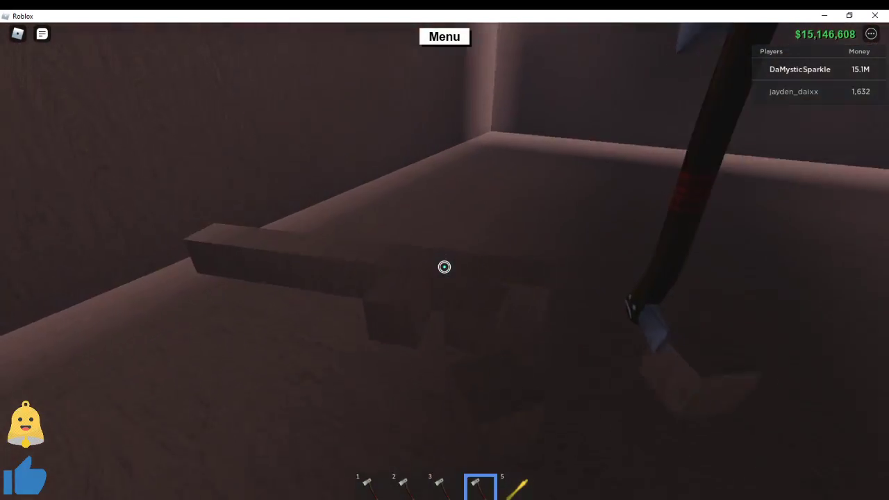
{"action": "key", "text": "4"}
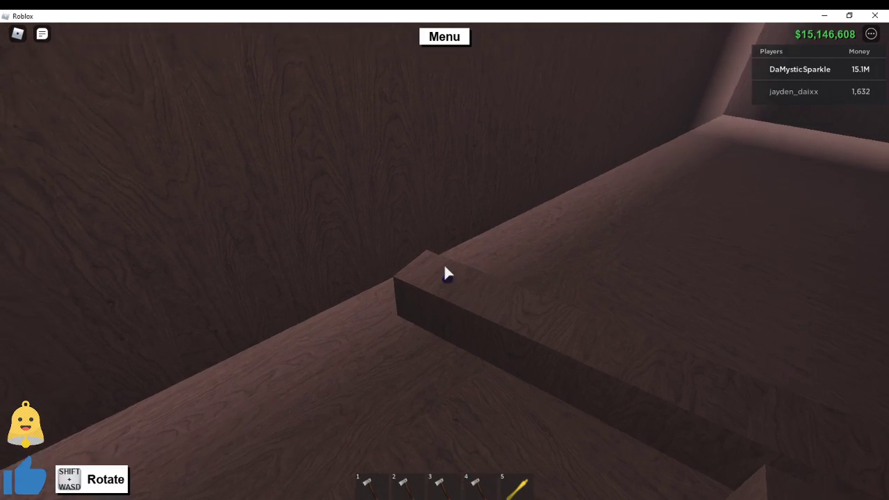
{"action": "left_click_drag", "start_coordinate": [445, 272], "coordinate": [445, 272]}
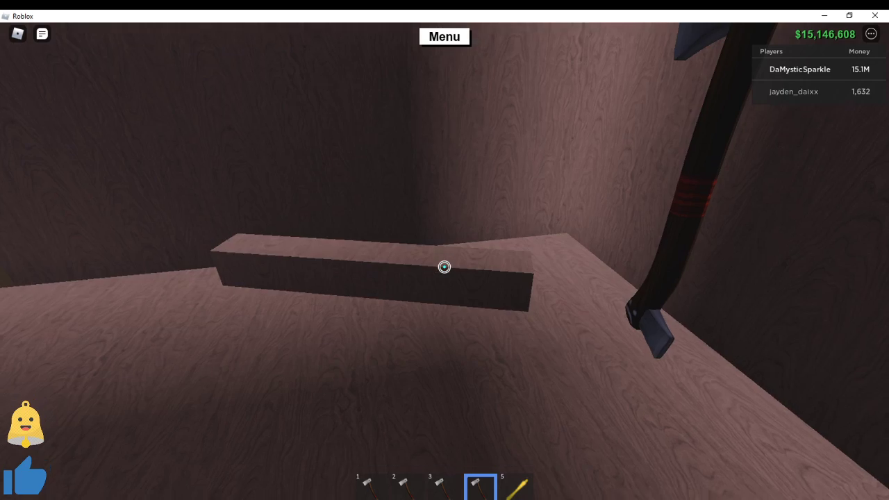
{"action": "left_click_drag", "start_coordinate": [445, 272], "coordinate": [445, 272]}
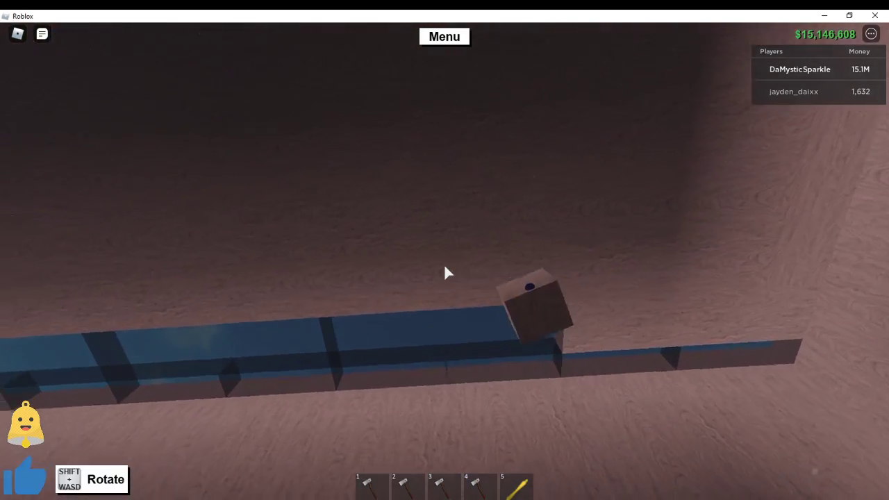
{"action": "key", "text": "shift+d"}
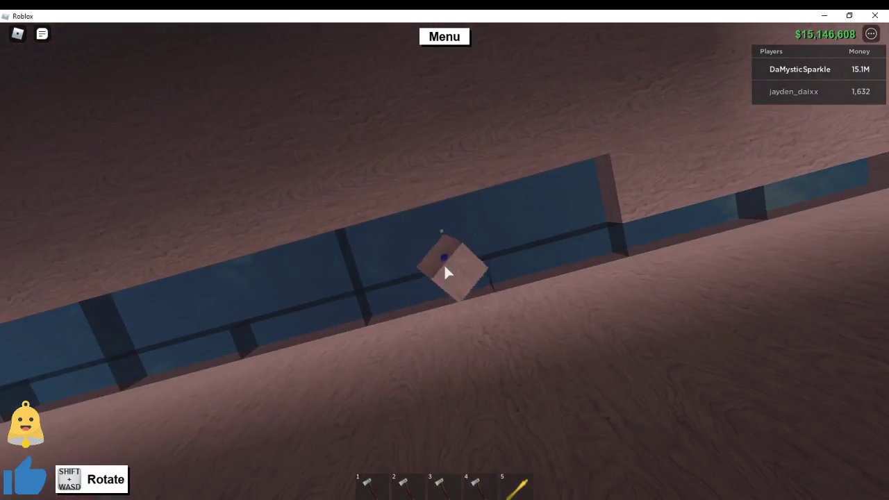
{"action": "left_click_drag", "start_coordinate": [446, 273], "coordinate": [447, 273]}
{"action": "key", "text": "4"}
{"action": "key", "text": "4"}
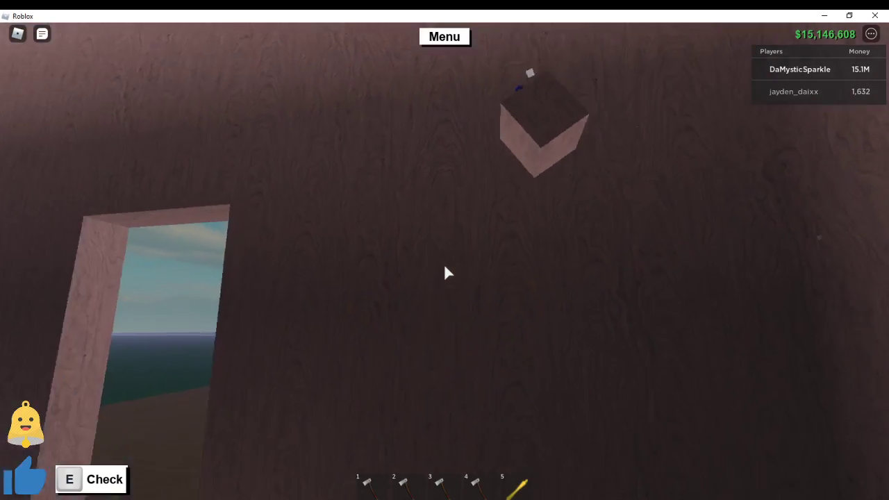
{"action": "key", "text": "4"}
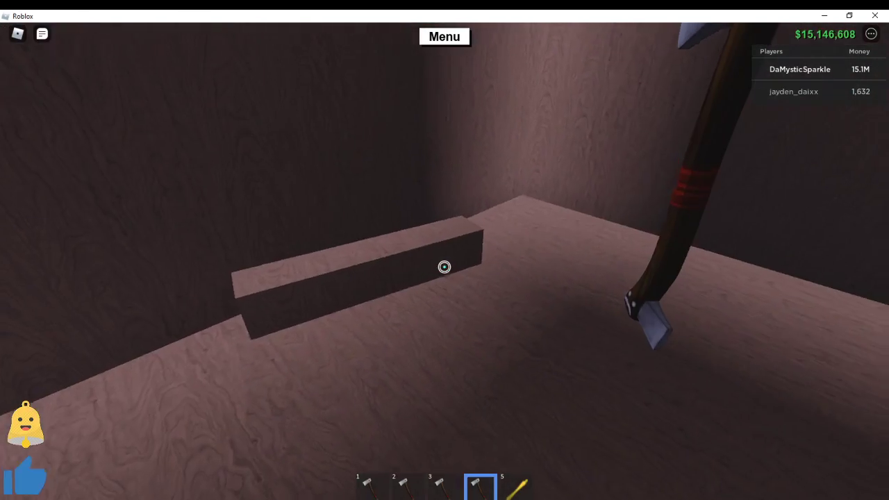
Step: Readjust the cube's placement, then carry it toward the room's doorway
{"action": "left_click_drag", "start_coordinate": [446, 273], "coordinate": [448, 272]}
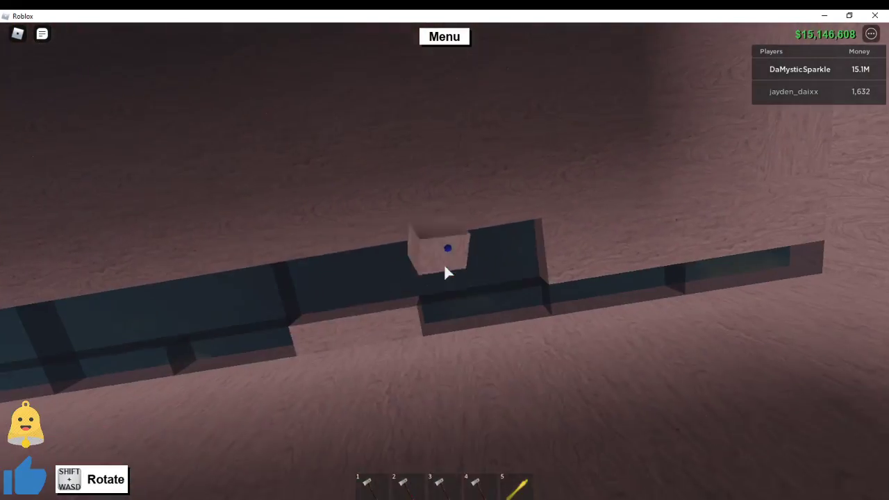
{"action": "key", "text": "w"}
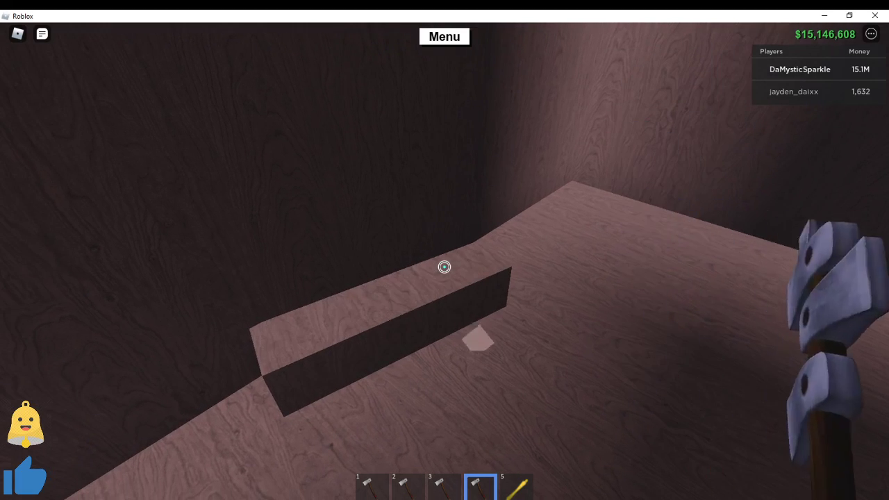
{"action": "left_click_drag", "start_coordinate": [445, 273], "coordinate": [445, 273]}
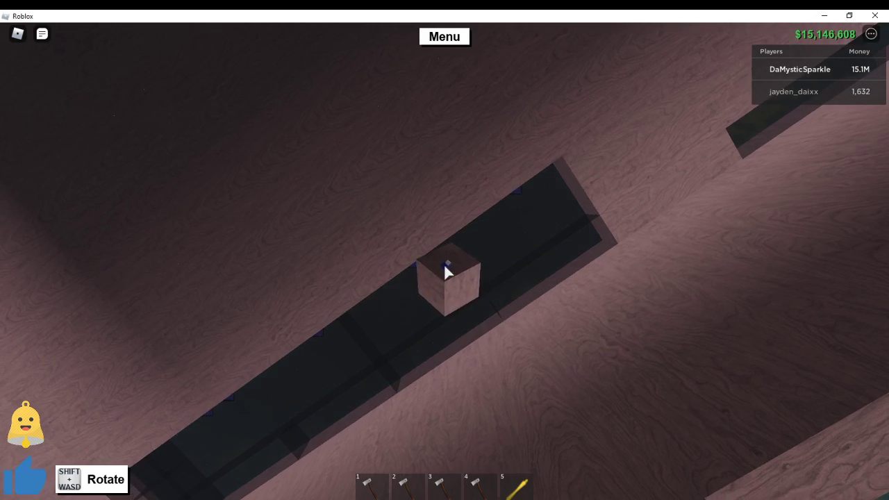
{"action": "left_click_drag", "start_coordinate": [445, 273], "coordinate": [445, 273]}
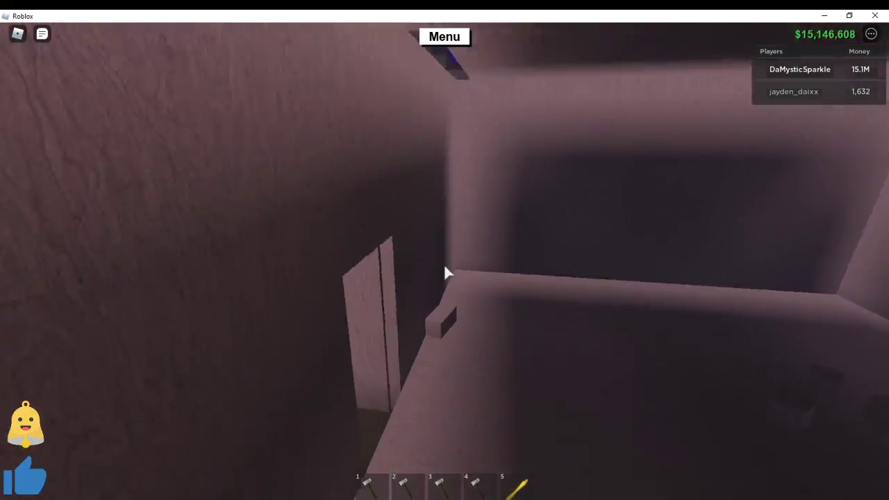
{"action": "left_click", "coordinate": [446, 273]}
{"action": "left_click_drag", "start_coordinate": [445, 273], "coordinate": [445, 272]}
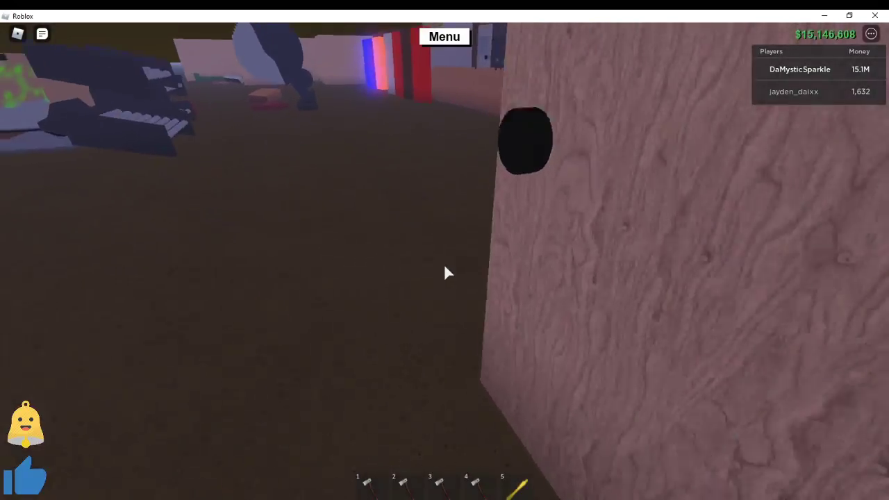
{"action": "scroll", "scroll_direction": "down", "scroll_amount": 3}
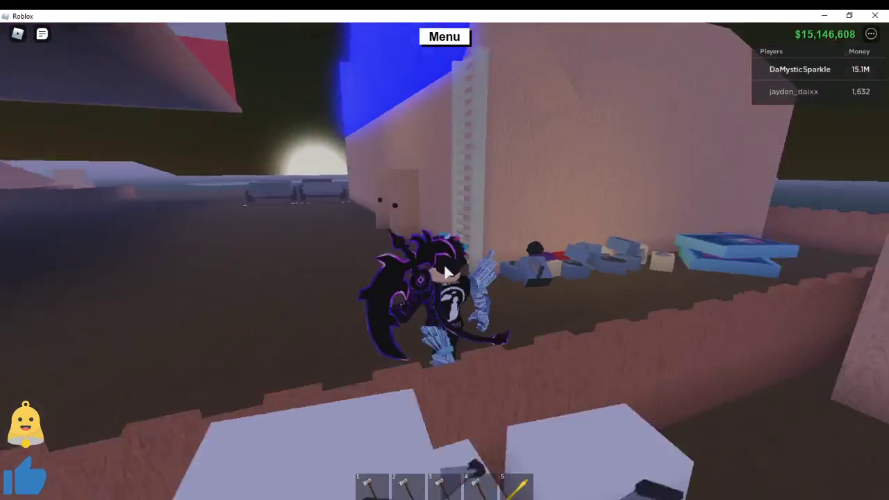
Step: Open the storage room door, grab a wooden block, and carry it toward the sawmill
{"action": "key", "text": "e"}
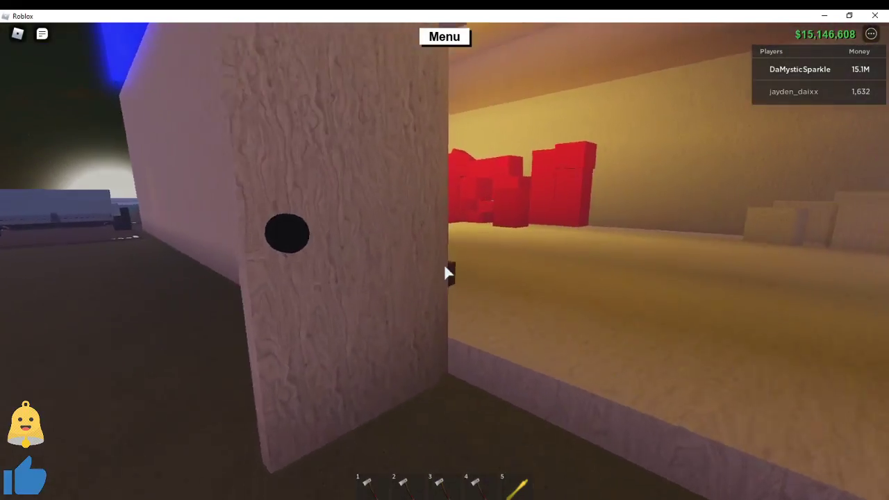
{"action": "key", "text": "w"}
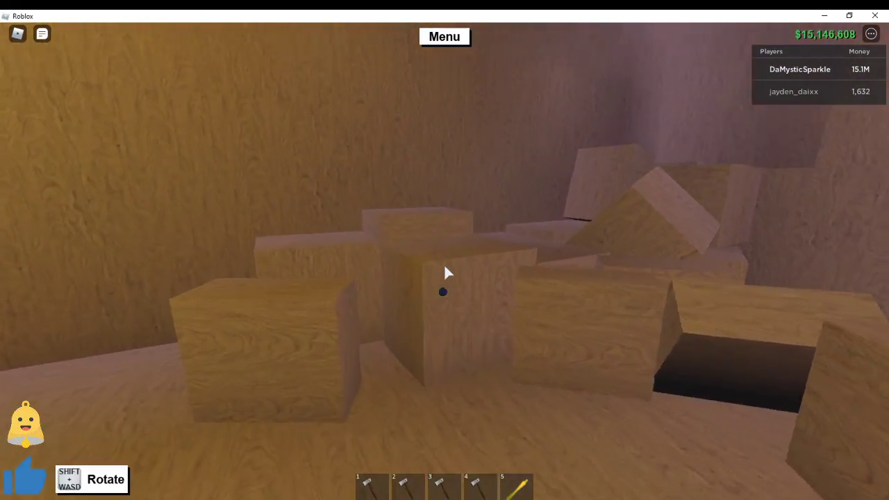
{"action": "left_click_drag", "start_coordinate": [446, 273], "coordinate": [447, 273]}
{"action": "key", "text": "w"}
{"action": "key", "text": "w"}
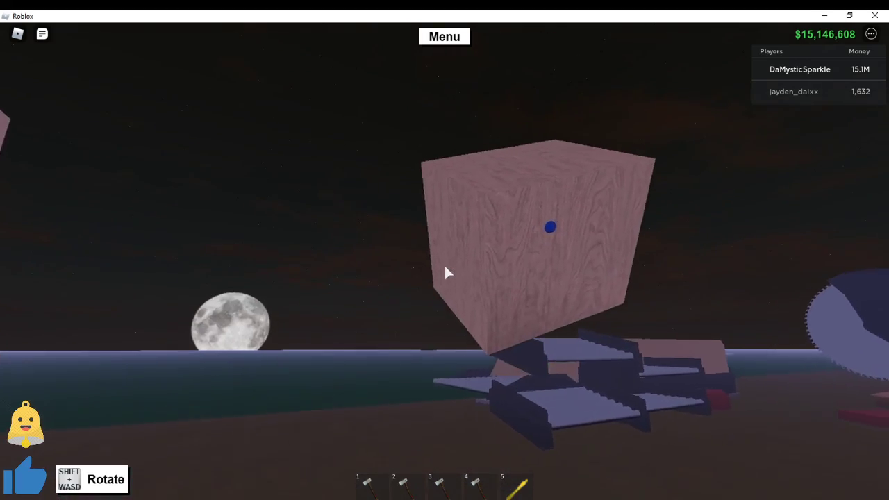
Step: Line the block up on the sawmill conveyor and walk over to the sawmill's output
{"action": "left_click_drag", "start_coordinate": [446, 273], "coordinate": [446, 273]}
{"action": "key", "text": "w"}
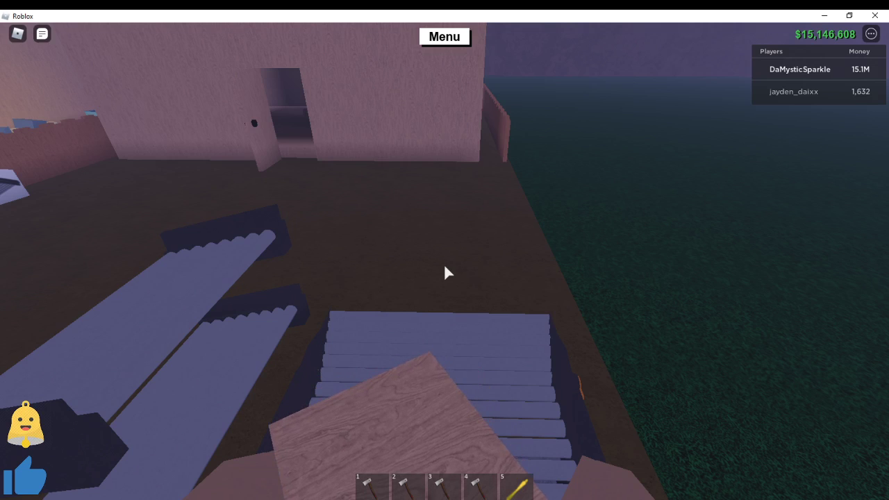
{"action": "left_click_drag", "start_coordinate": [447, 273], "coordinate": [446, 273]}
{"action": "key", "text": "w"}
{"action": "key", "text": "w"}
{"action": "scroll", "scroll_direction": "down", "scroll_amount": 3}
{"action": "key", "text": "w"}
{"action": "key", "text": "w"}
{"action": "key", "text": "w"}
{"action": "scroll", "scroll_direction": "up", "scroll_amount": 3}
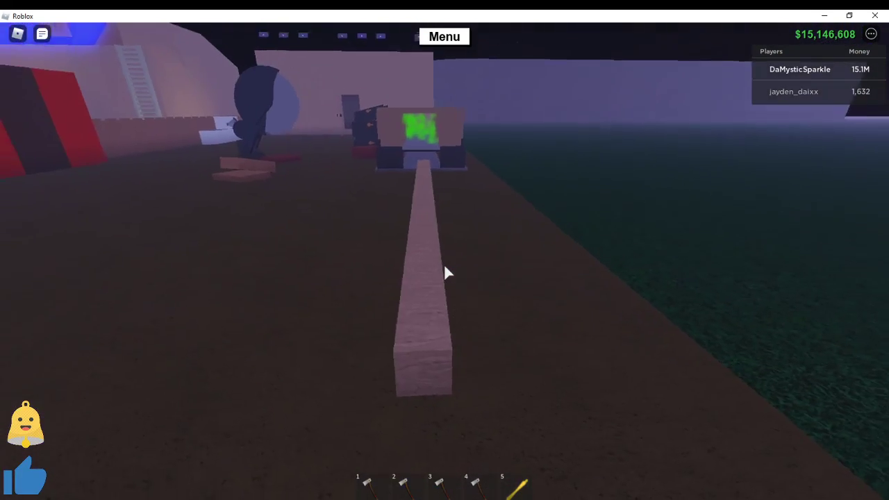
Step: Carry the long plank toward the building and chop off a short piece with the axe
{"action": "left_click", "coordinate": [447, 273]}
{"action": "key", "text": "w"}
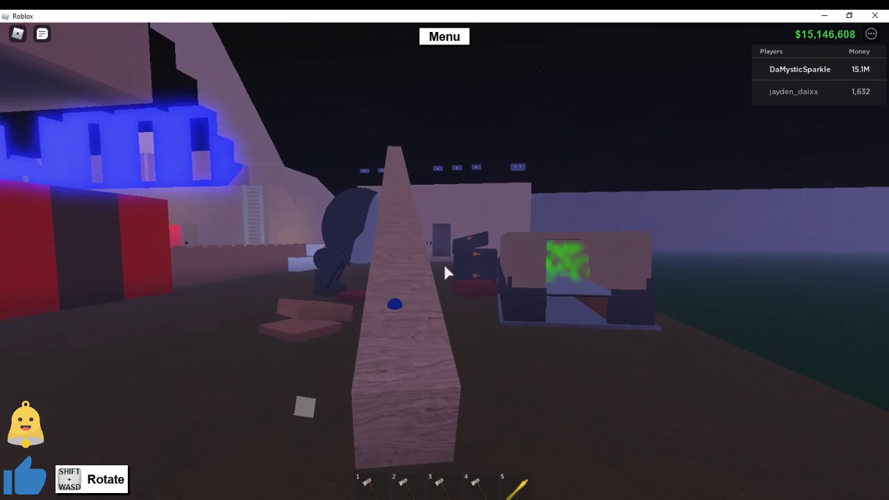
{"action": "key", "text": "w"}
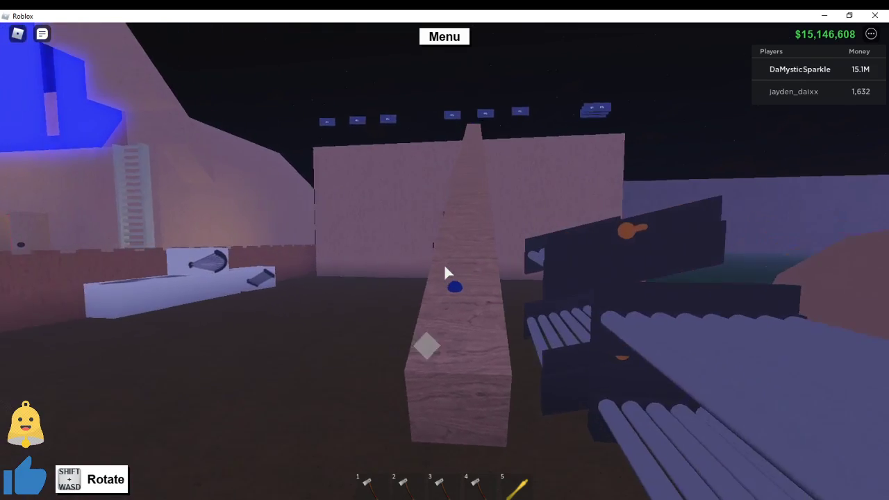
{"action": "key", "text": "3"}
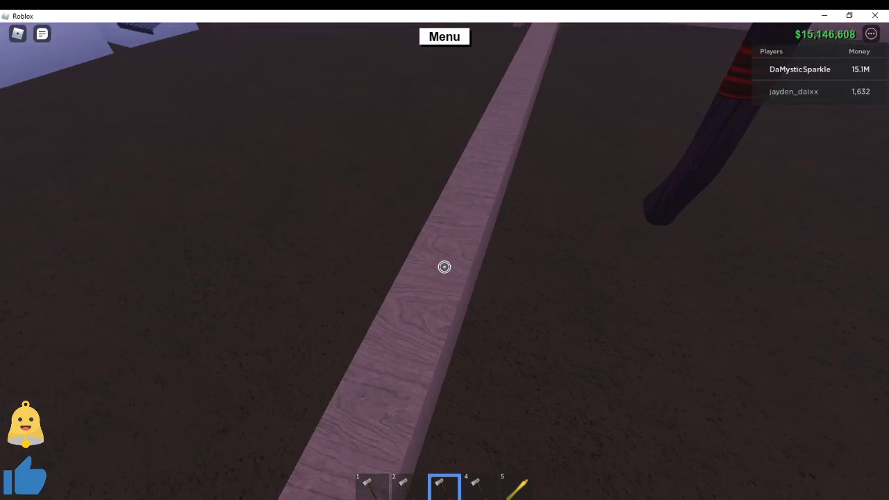
{"action": "left_click", "coordinate": [444, 267]}
{"action": "key", "text": "4"}
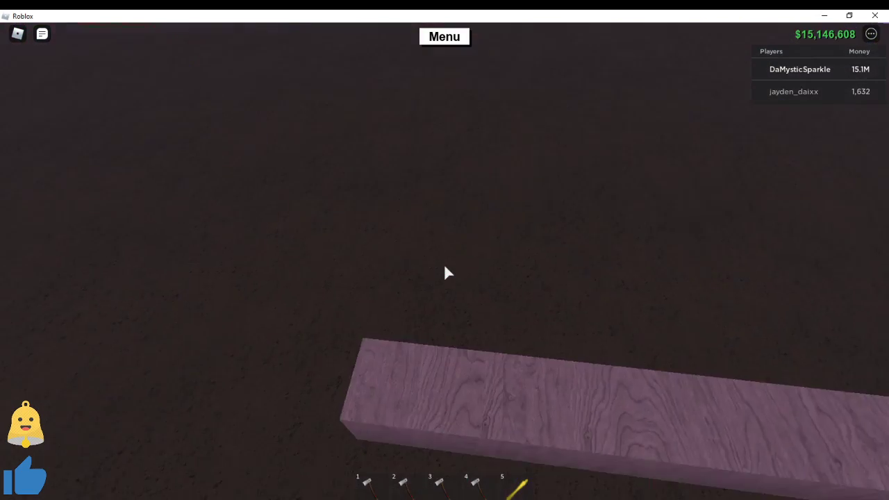
{"action": "left_click_drag", "start_coordinate": [444, 267], "coordinate": [447, 273]}
Step: Bring the cut piece into the storage room and fit blocks against the floor and ceiling
{"action": "key", "text": "w"}
{"action": "key", "text": "w"}
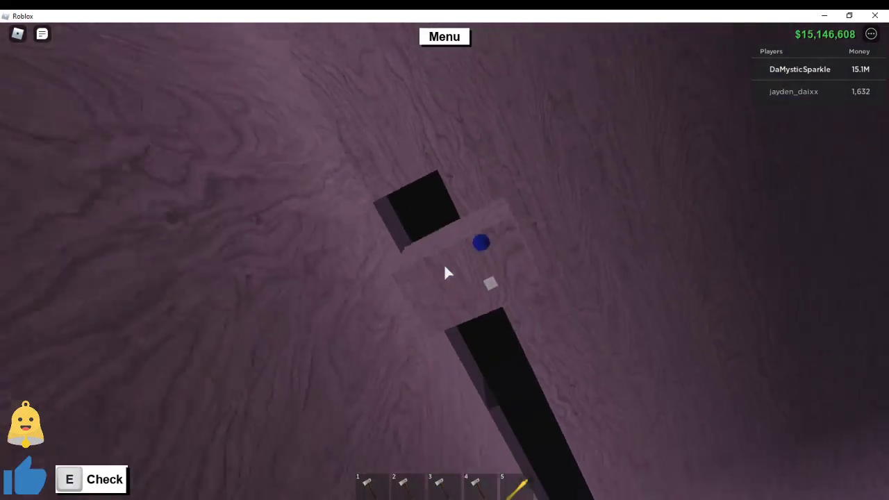
{"action": "key", "text": "4"}
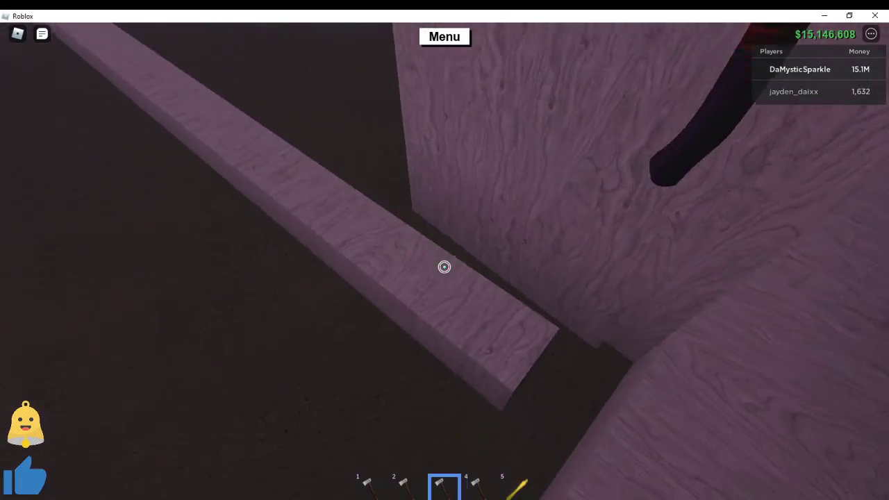
{"action": "left_click_drag", "start_coordinate": [444, 271], "coordinate": [447, 273]}
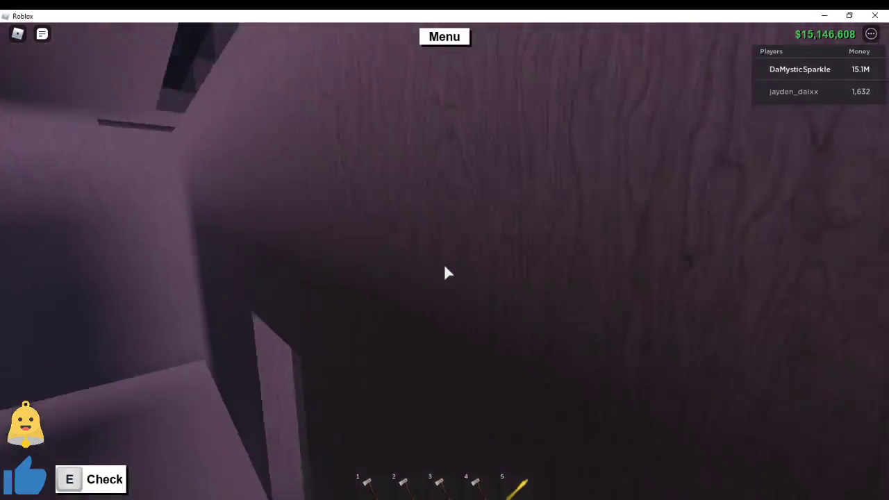
{"action": "key", "text": "e"}
{"action": "key", "text": "4"}
{"action": "left_click_drag", "start_coordinate": [447, 272], "coordinate": [447, 273]}
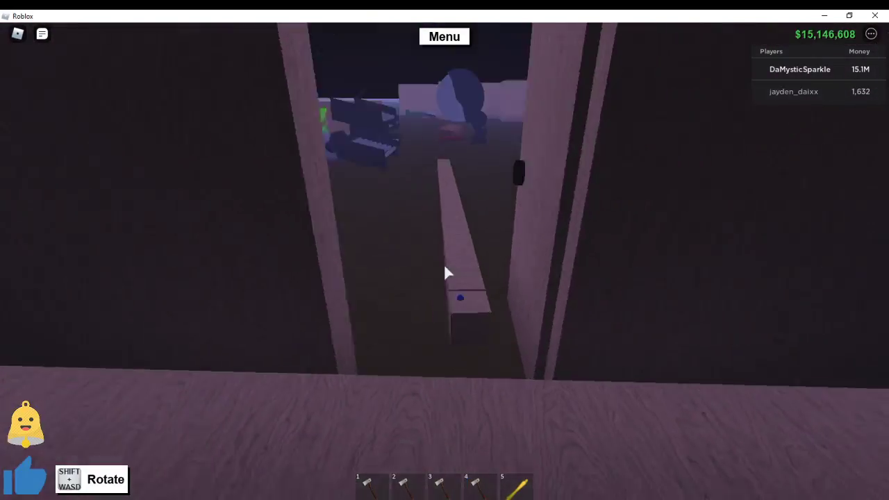
{"action": "key", "text": "e"}
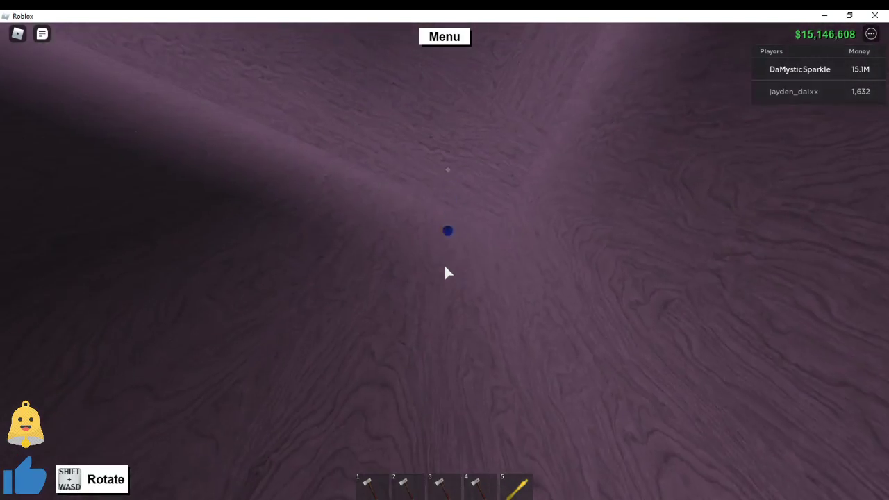
{"action": "key", "text": "4"}
{"action": "key", "text": "4"}
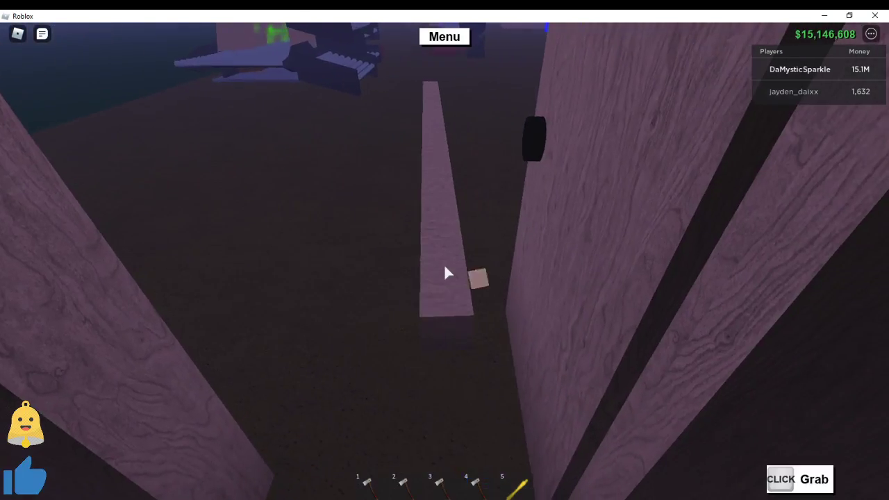
{"action": "left_click_drag", "start_coordinate": [479, 273], "coordinate": [447, 273]}
{"action": "key", "text": "e"}
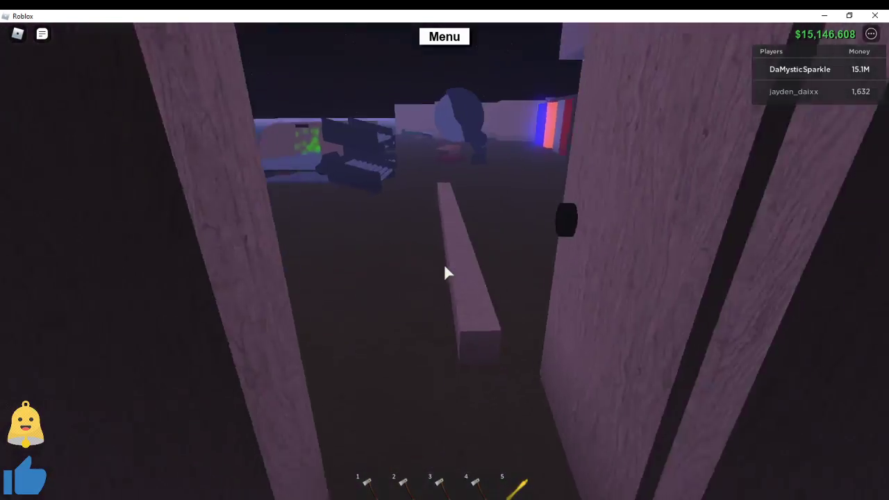
Step: Adjust the remaining pieces and set the dark block in place overhead
{"action": "key", "text": "5"}
{"action": "left_click_drag", "start_coordinate": [446, 273], "coordinate": [447, 273]}
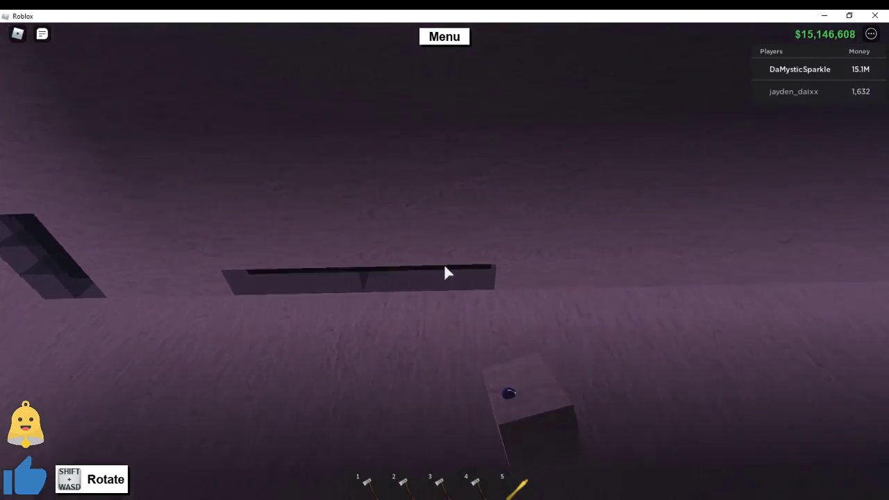
{"action": "key", "text": "5"}
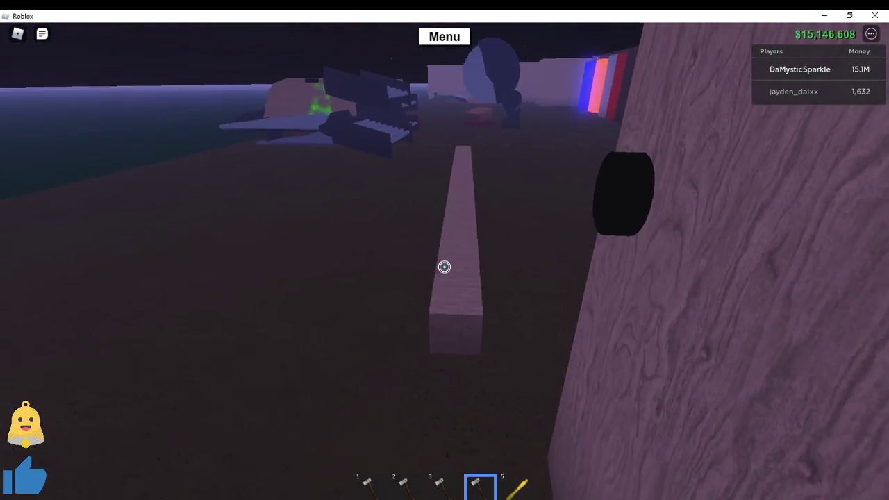
{"action": "key", "text": "5"}
{"action": "left_click_drag", "start_coordinate": [444, 267], "coordinate": [447, 273]}
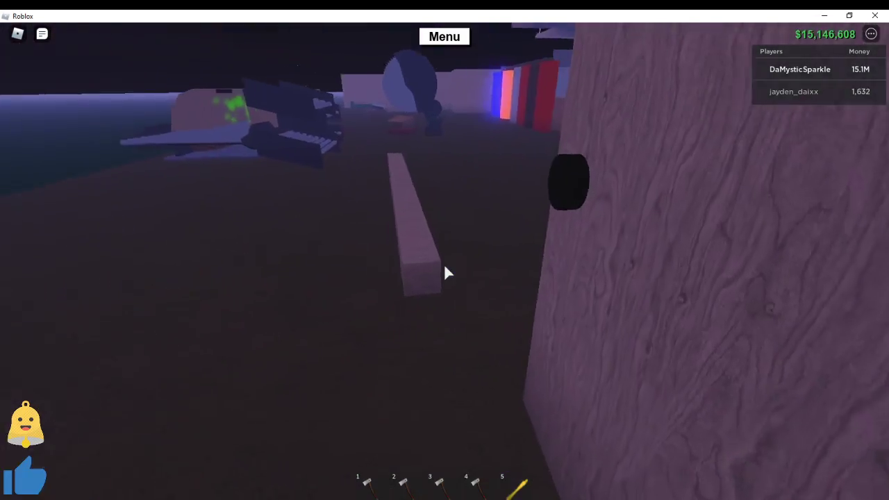
{"action": "key", "text": "s"}
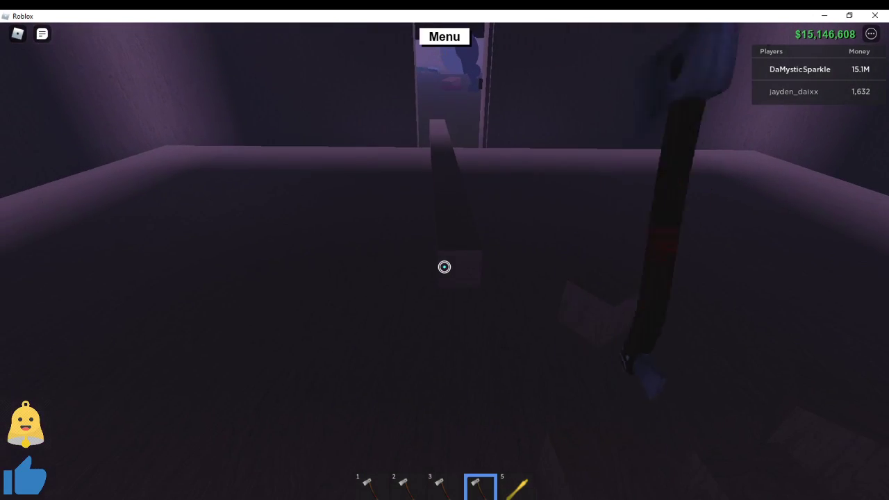
{"action": "left_click_drag", "start_coordinate": [447, 273], "coordinate": [447, 273]}
{"action": "key", "text": "4"}
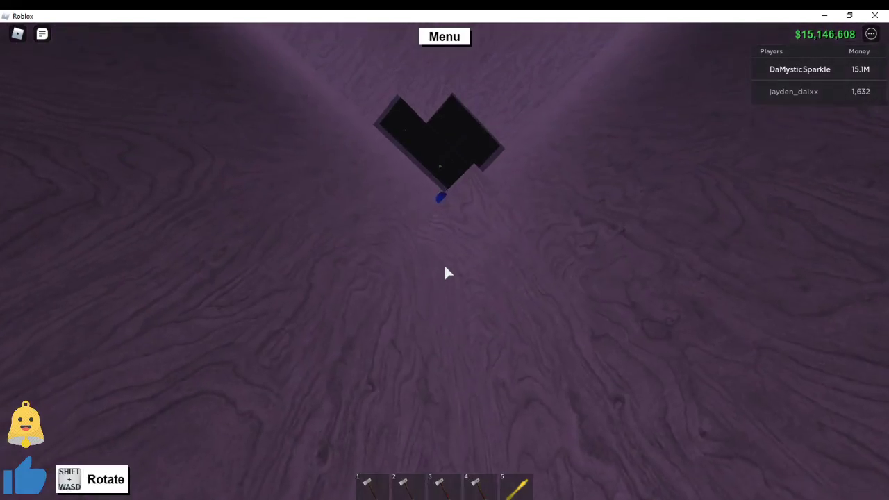
{"action": "left_click", "coordinate": [447, 273]}
{"action": "left_click_drag", "start_coordinate": [447, 273], "coordinate": [497, 203]}
{"action": "scroll", "scroll_direction": "down", "scroll_amount": 3}
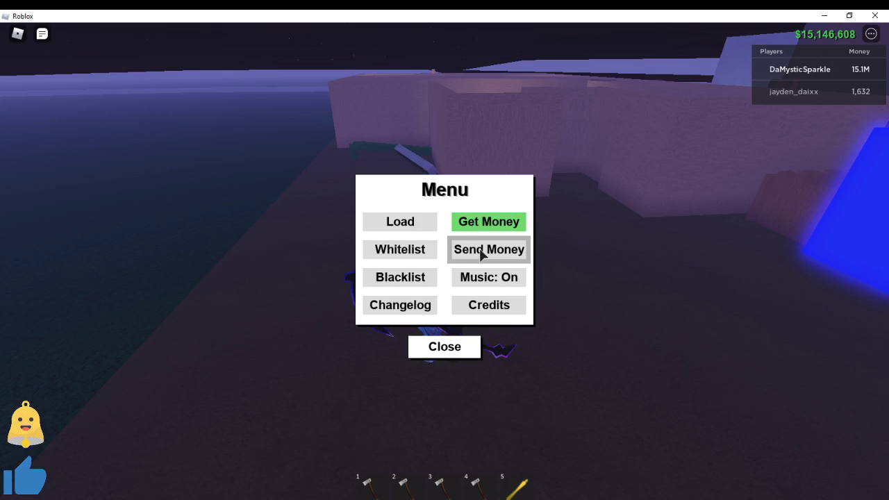
Step: Transfer 5000 to the other player via Send Money, raising their balance to 6,632
{"action": "left_click", "coordinate": [479, 249]}
{"action": "left_click", "coordinate": [401, 248]}
{"action": "left_click", "coordinate": [505, 270]}
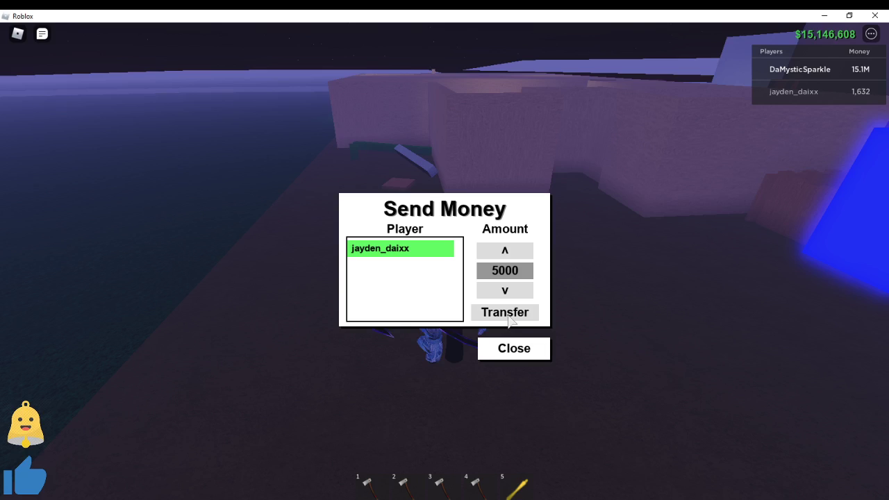
{"action": "left_click", "coordinate": [526, 345]}
{"action": "left_click", "coordinate": [426, 40]}
{"action": "left_click", "coordinate": [505, 312]}
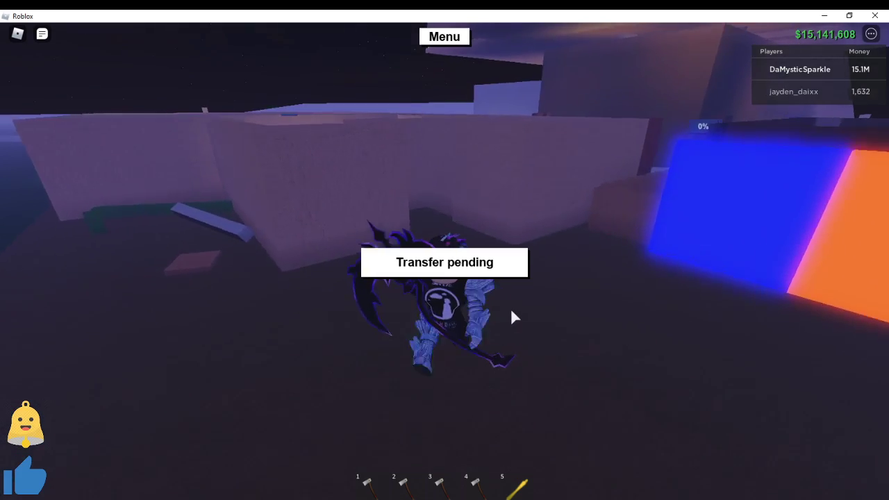
{"action": "key", "text": "w"}
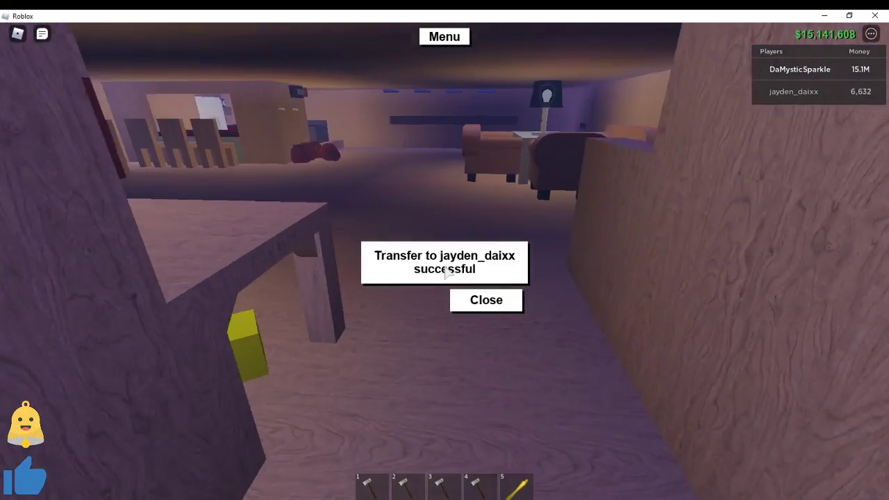
Step: Carry the boxed work light from the house across the plot into the dark storage room
{"action": "left_click", "coordinate": [486, 301]}
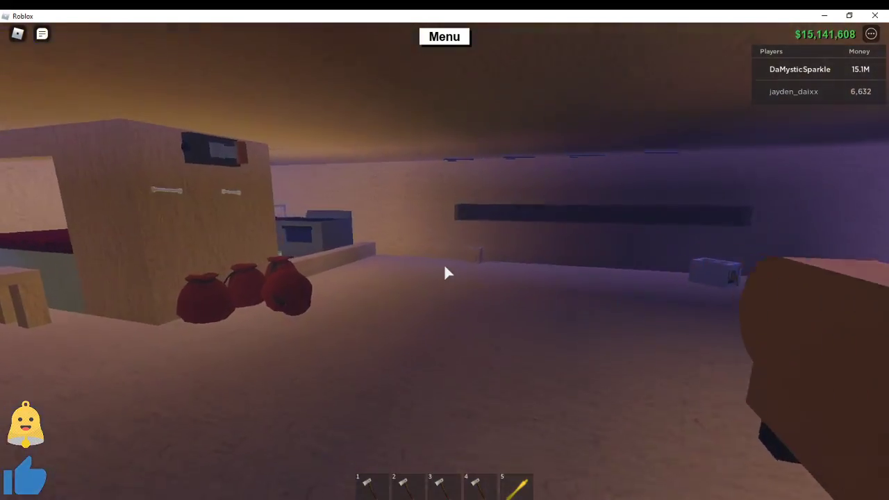
{"action": "key", "text": "w"}
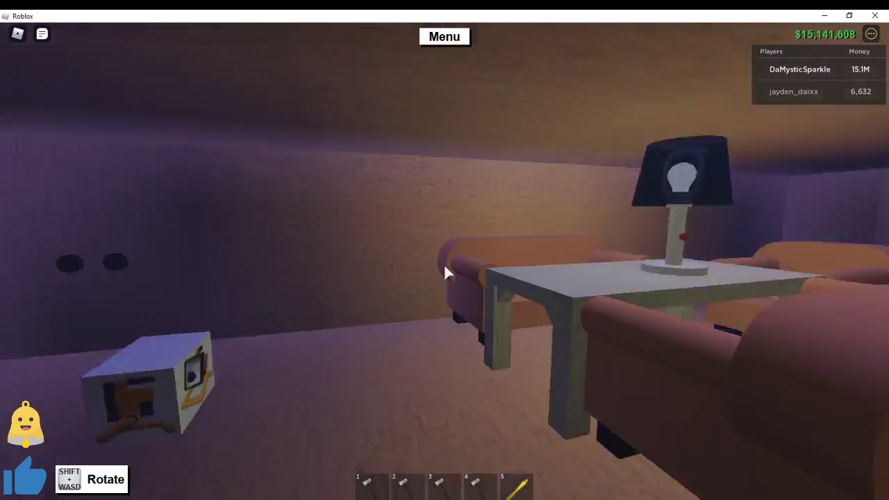
{"action": "key", "text": "w"}
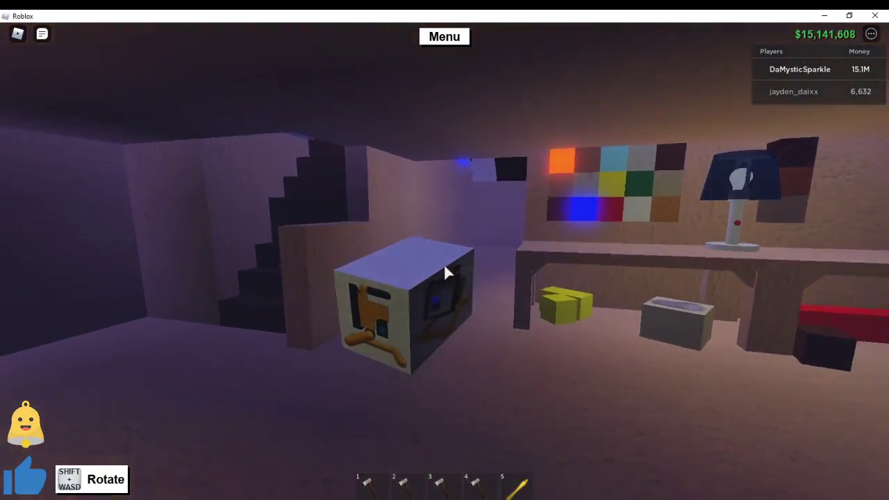
{"action": "key", "text": "w"}
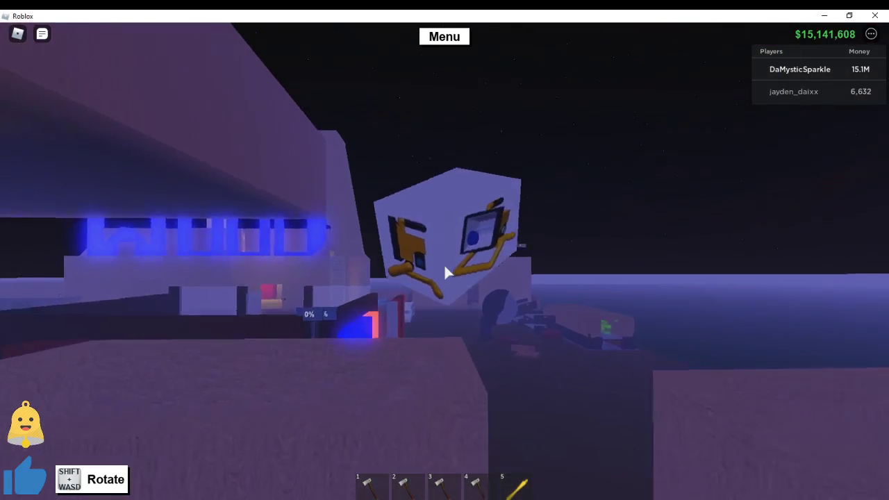
{"action": "key", "text": "w"}
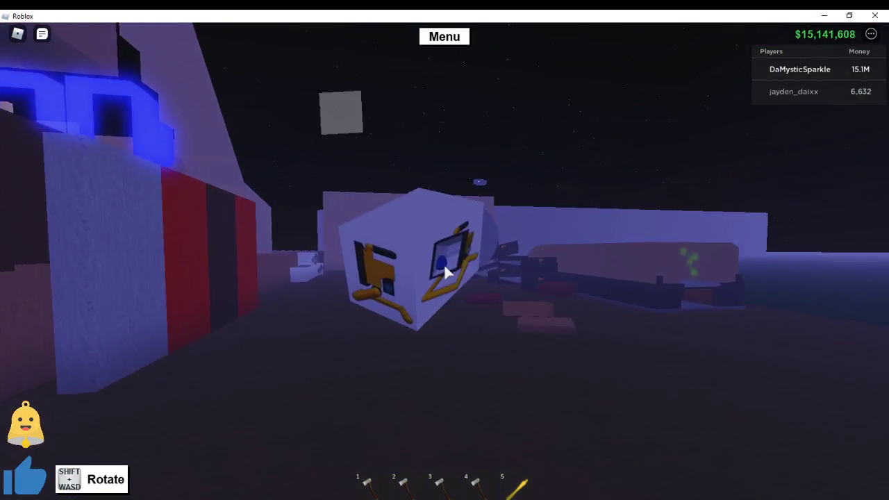
{"action": "key", "text": "w"}
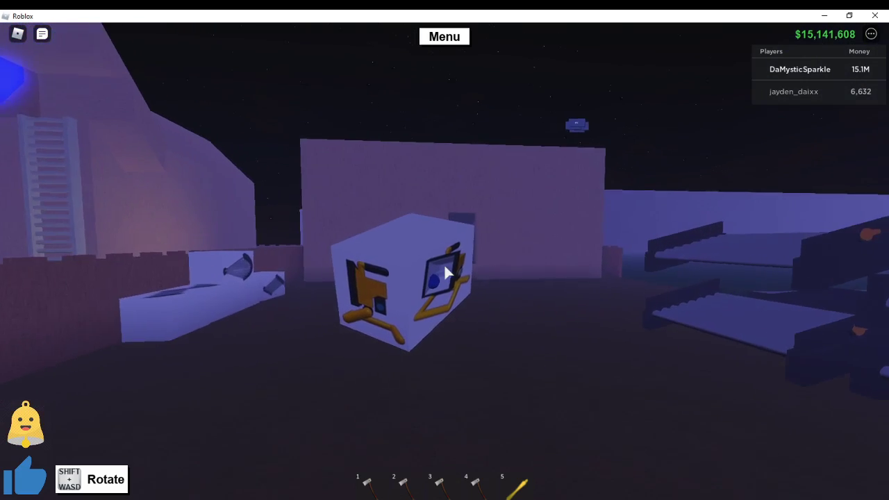
{"action": "key", "text": "w"}
{"action": "key", "text": "w"}
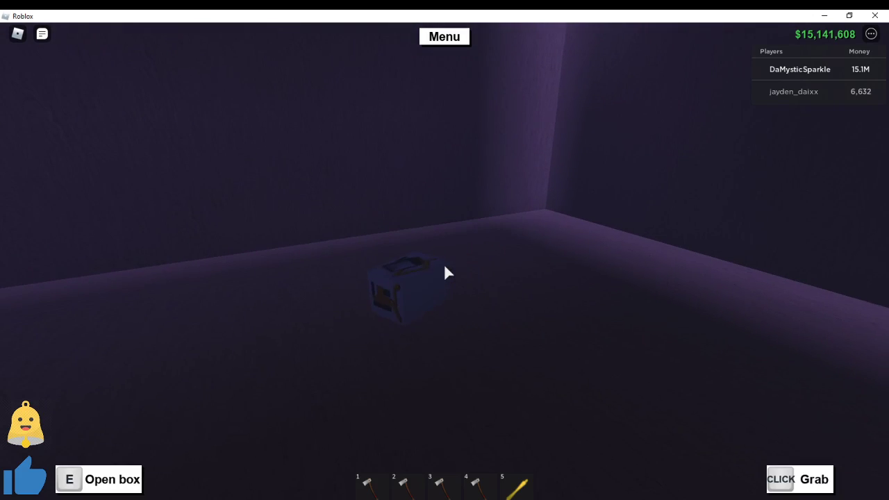
{"action": "left_click", "coordinate": [447, 272]}
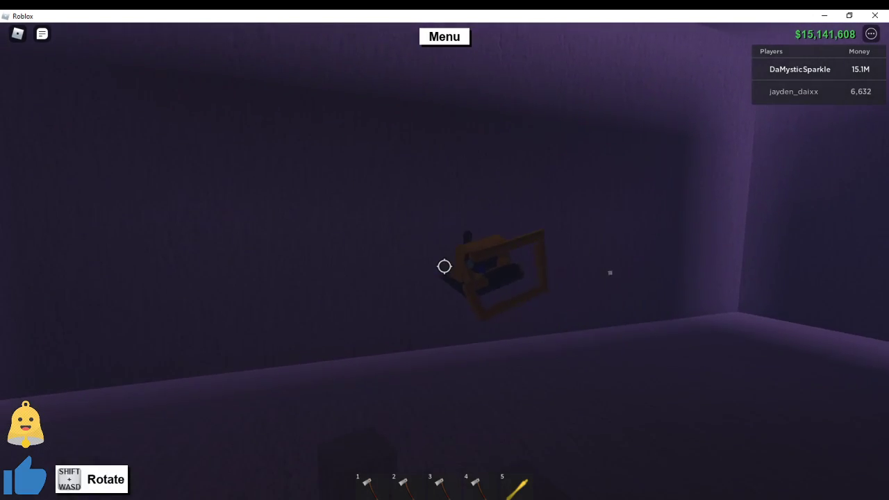
{"action": "key", "text": "Escape"}
Step: Close the Esc settings menu to get back to the box in the storage room
{"action": "left_click", "coordinate": [358, 93]}
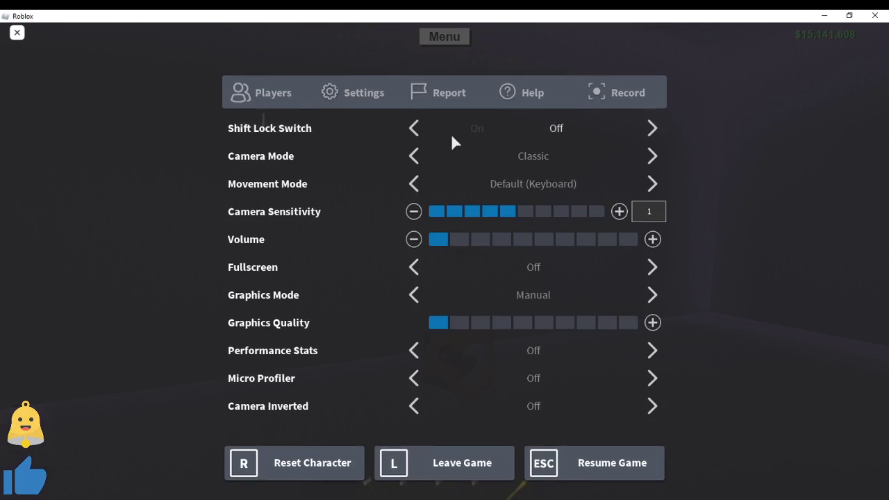
{"action": "key", "text": "Escape"}
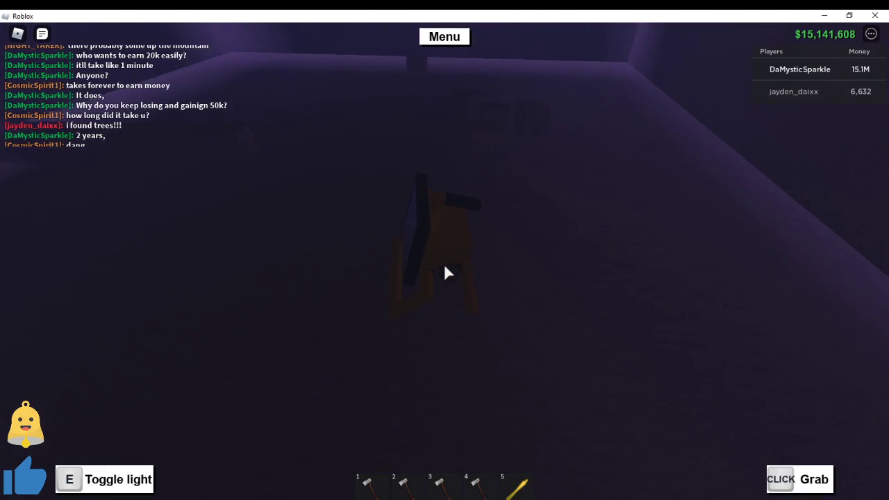
Step: Switch on the work light and pick up a wooden plank from the floor
{"action": "key", "text": "e"}
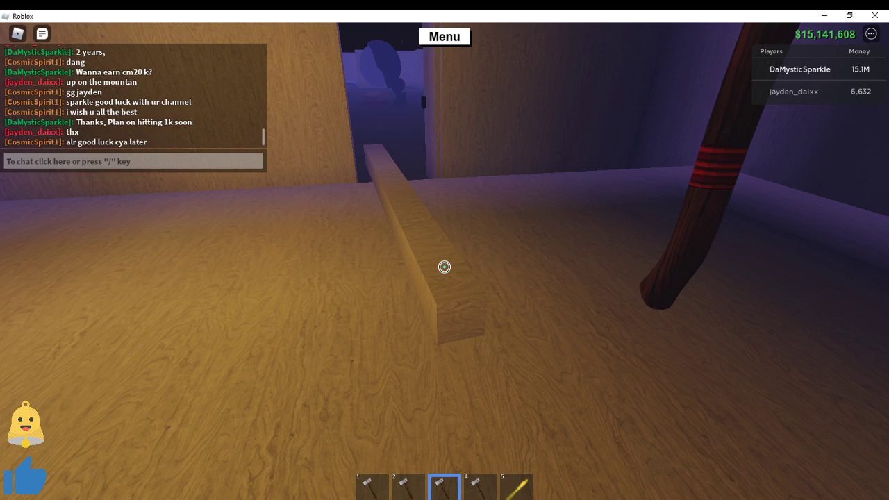
{"action": "left_click", "coordinate": [447, 273]}
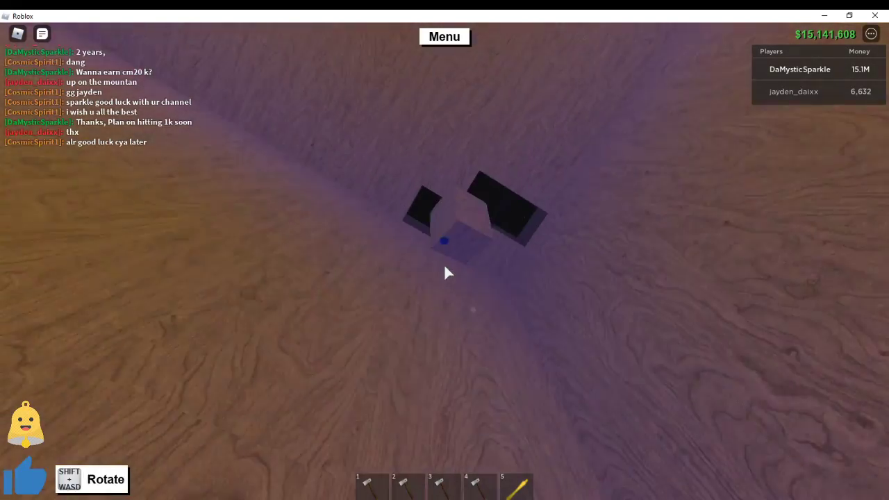
{"action": "key", "text": "4"}
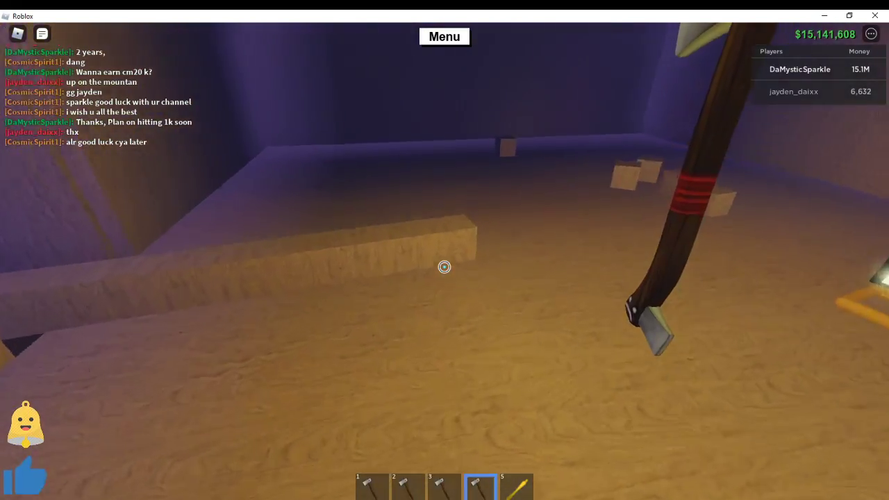
{"action": "left_click_drag", "start_coordinate": [444, 273], "coordinate": [445, 273]}
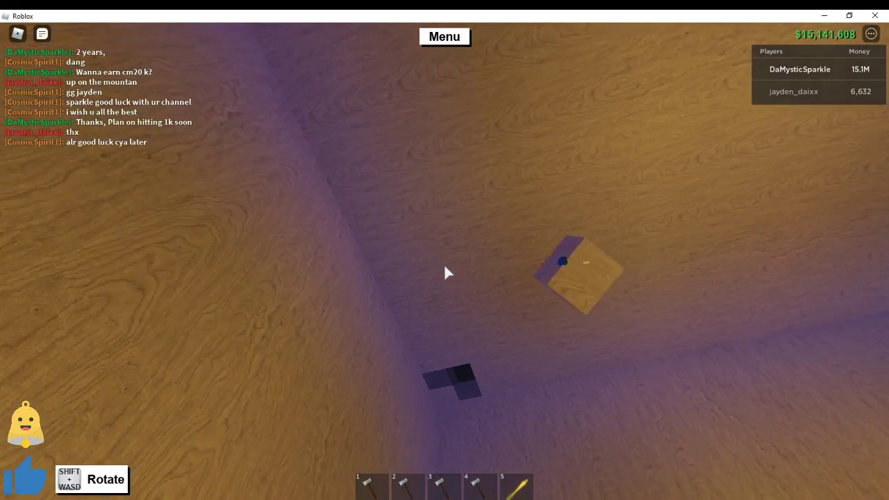
{"action": "scroll", "scroll_direction": "down", "scroll_amount": 3}
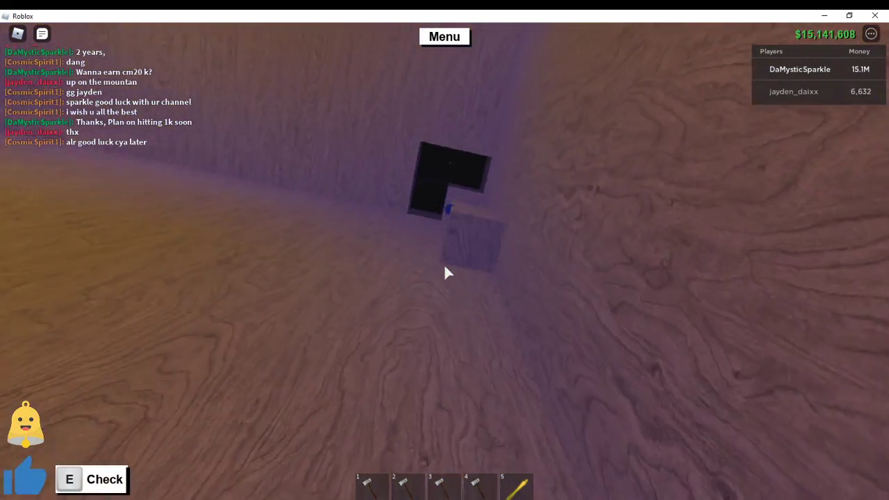
Step: Reposition the leftover wooden planks around the floor, swapping to the axe between grabs
{"action": "left_click_drag", "start_coordinate": [447, 273], "coordinate": [447, 272]}
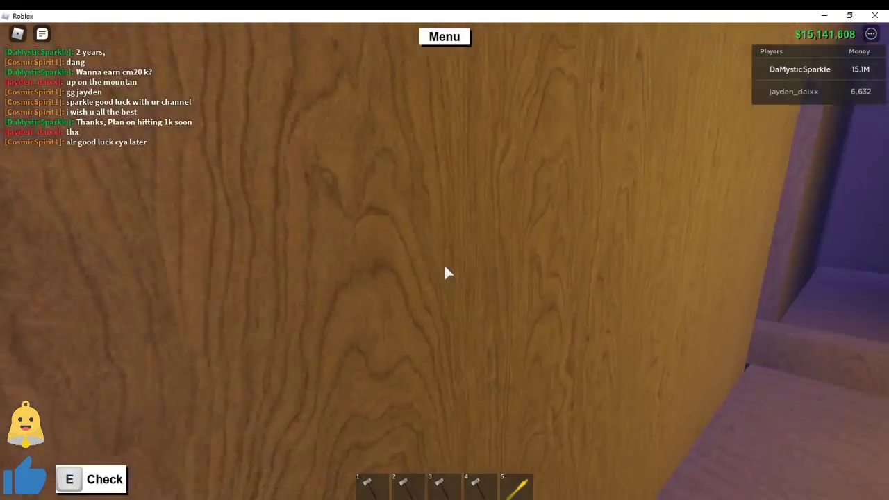
{"action": "key", "text": "4"}
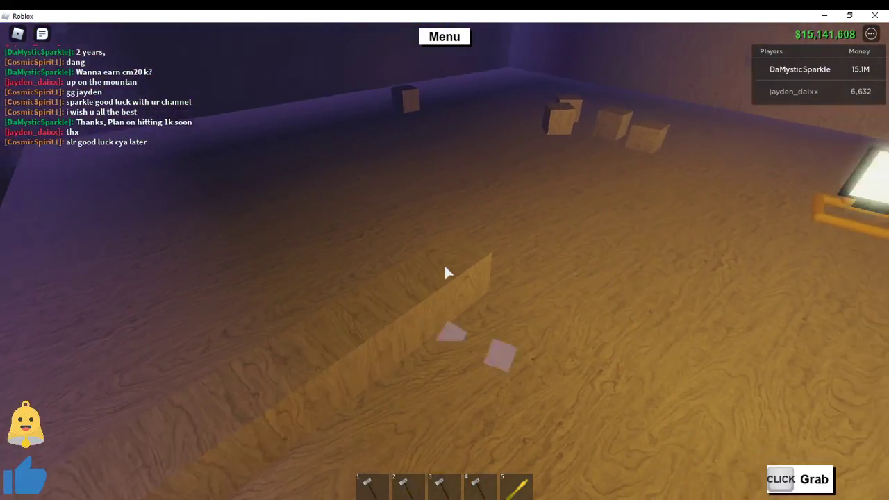
{"action": "left_click_drag", "start_coordinate": [447, 272], "coordinate": [447, 273]}
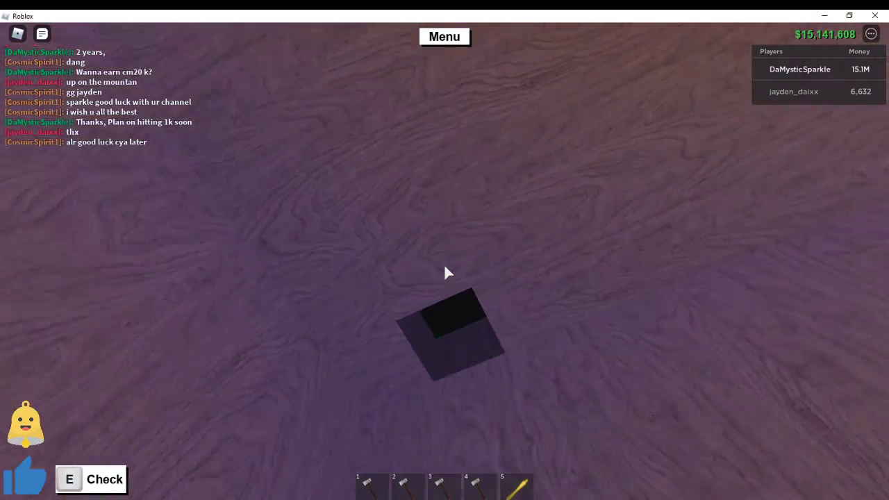
{"action": "key", "text": "4"}
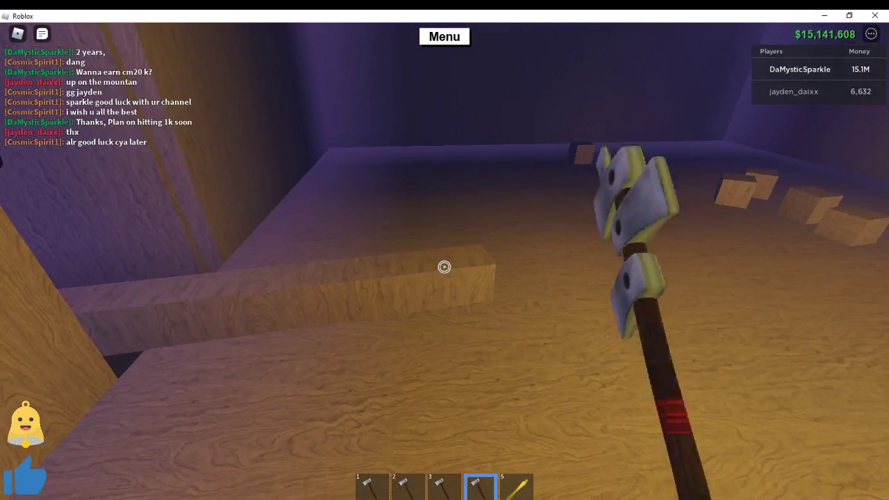
{"action": "key", "text": "4"}
{"action": "left_click_drag", "start_coordinate": [444, 266], "coordinate": [447, 273]}
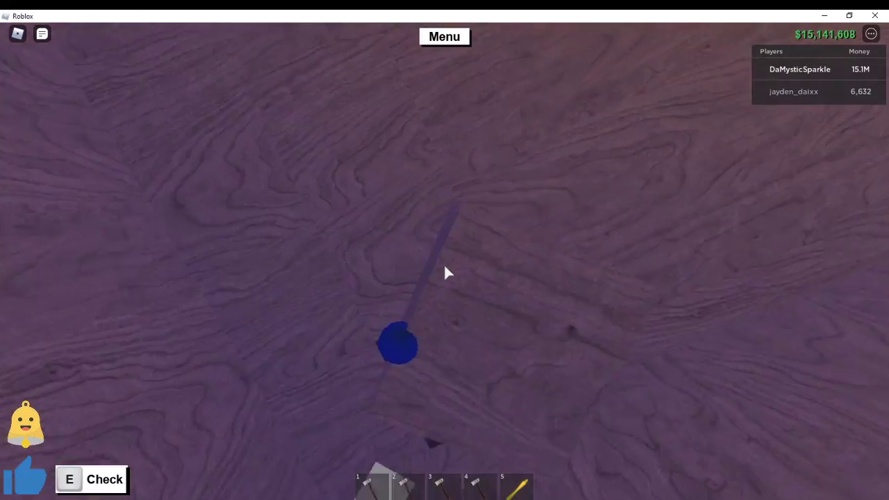
{"action": "scroll", "scroll_direction": "down", "scroll_amount": 3}
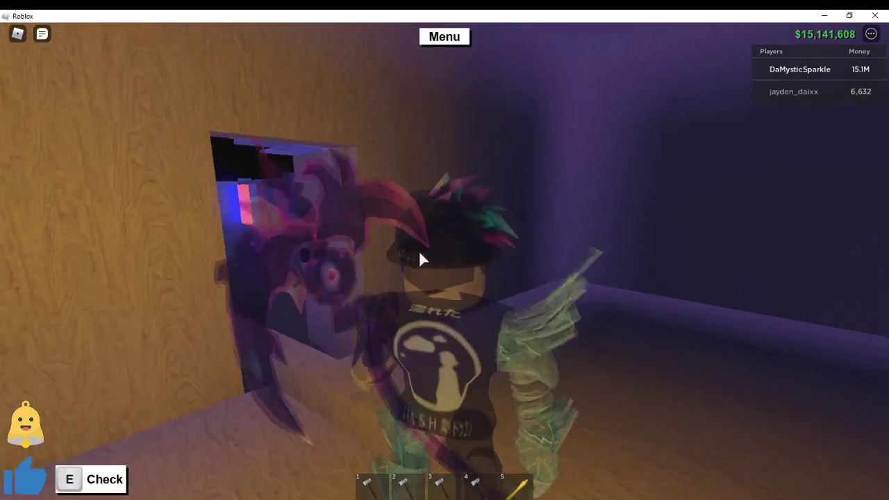
Step: Place Post blueprint pieces from the miscellaneous blueprints along the wall above the doorway
{"action": "key", "text": "5"}
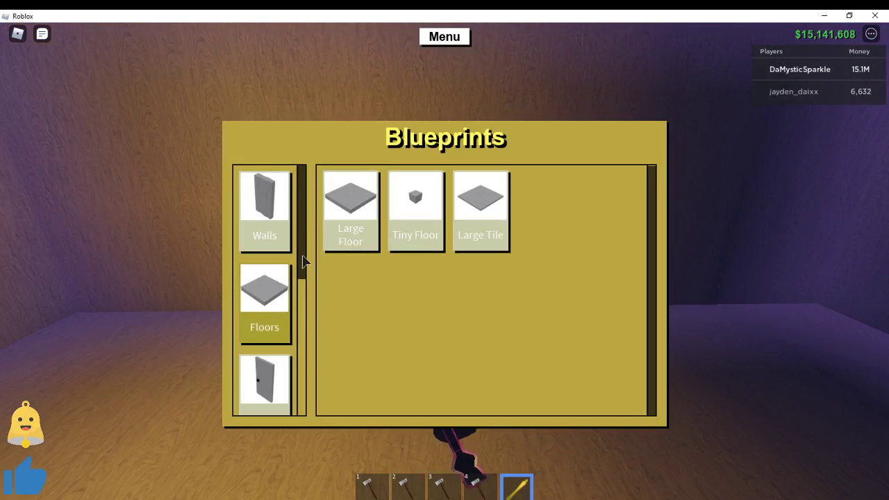
{"action": "left_click", "coordinate": [269, 214]}
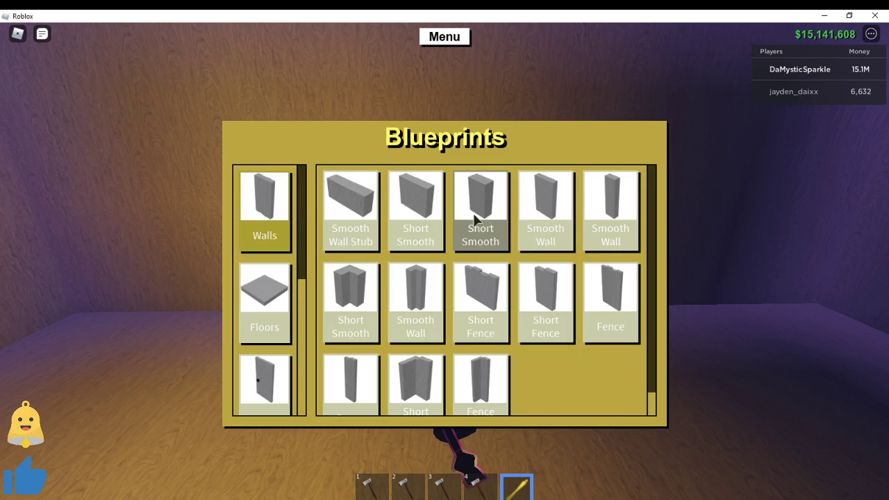
{"action": "left_click", "coordinate": [273, 376]}
{"action": "scroll", "scroll_direction": "down", "scroll_amount": 3}
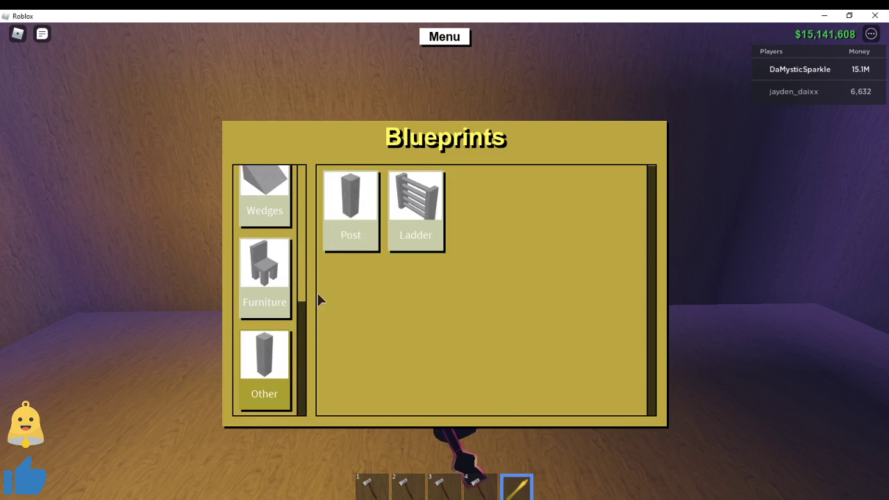
{"action": "left_click", "coordinate": [351, 205]}
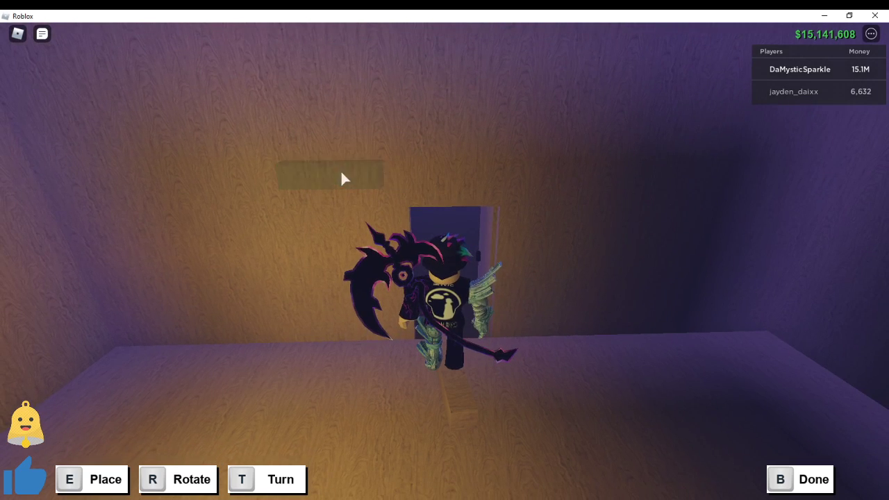
{"action": "key", "text": "e"}
{"action": "key", "text": "e"}
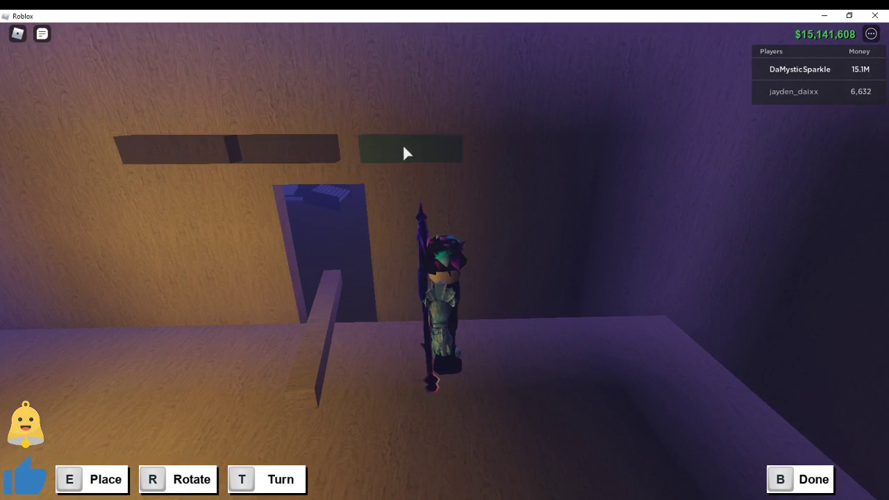
{"action": "key", "text": "e"}
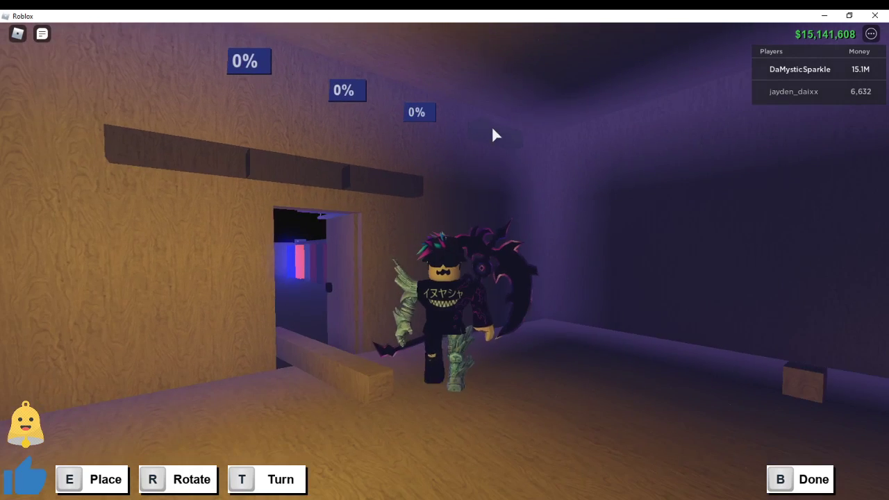
{"action": "key", "text": "e"}
{"action": "key", "text": "e"}
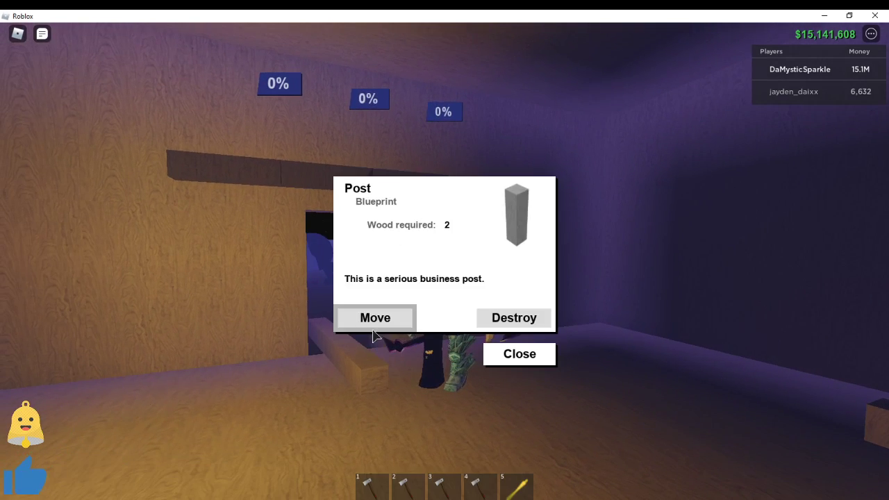
Step: Move the posts and middle board into one line above the doorway
{"action": "left_click", "coordinate": [375, 318]}
{"action": "key", "text": "b"}
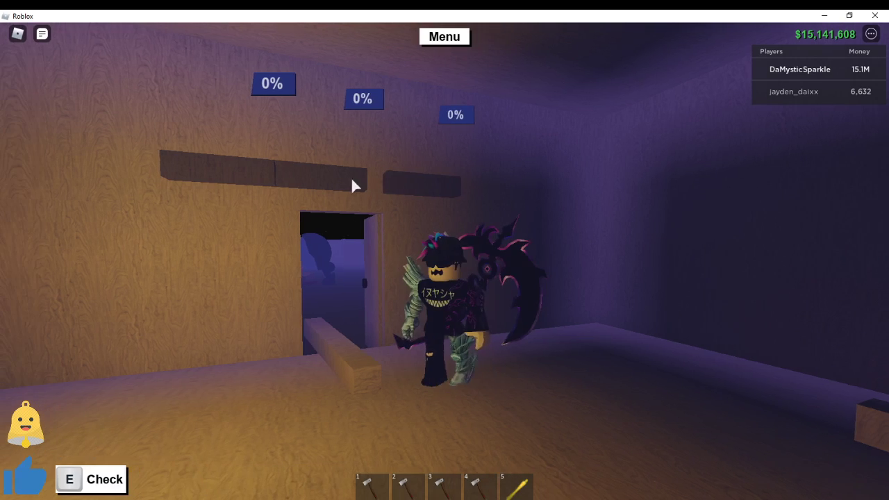
{"action": "key", "text": "e"}
{"action": "left_click", "coordinate": [373, 315]}
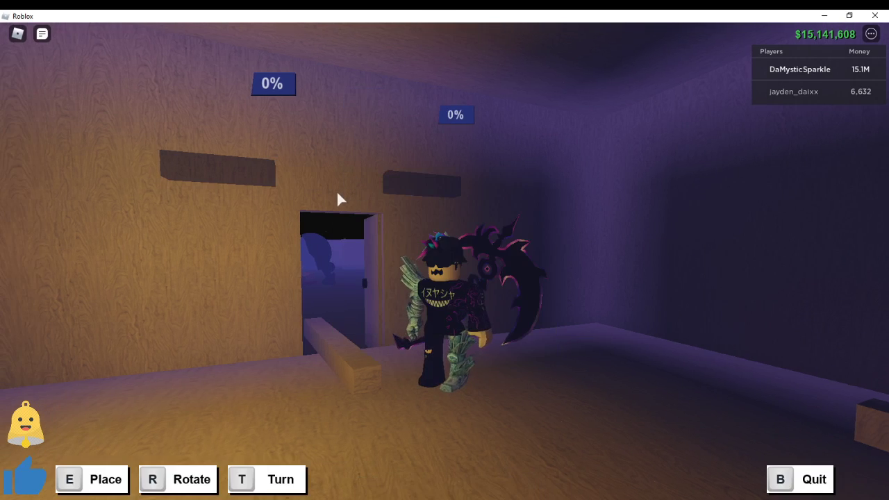
{"action": "key", "text": "e"}
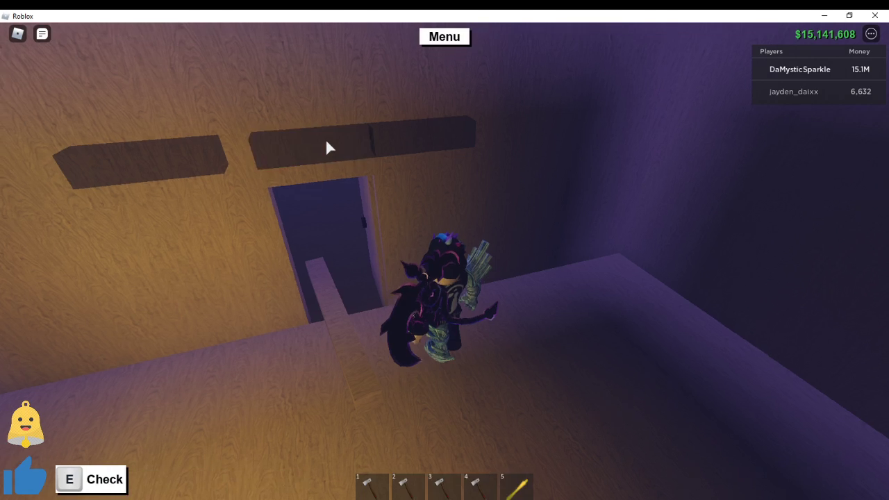
{"action": "key", "text": "e"}
{"action": "left_click", "coordinate": [375, 317]}
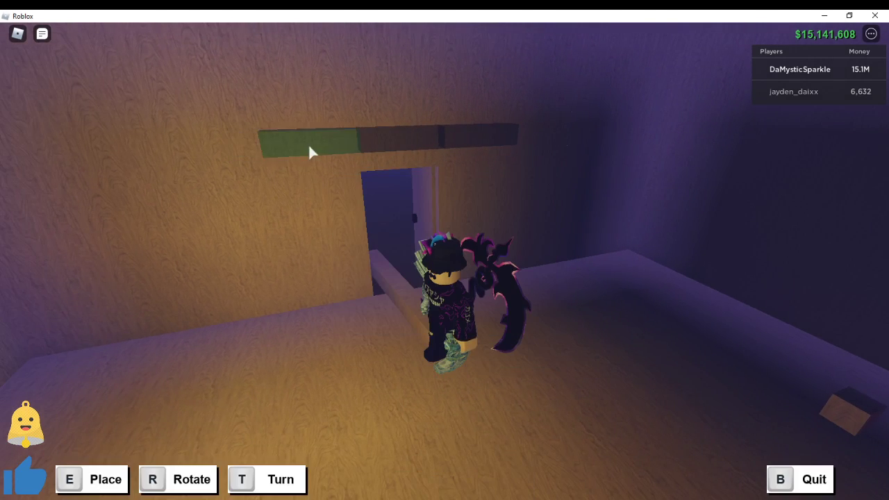
{"action": "key", "text": "e"}
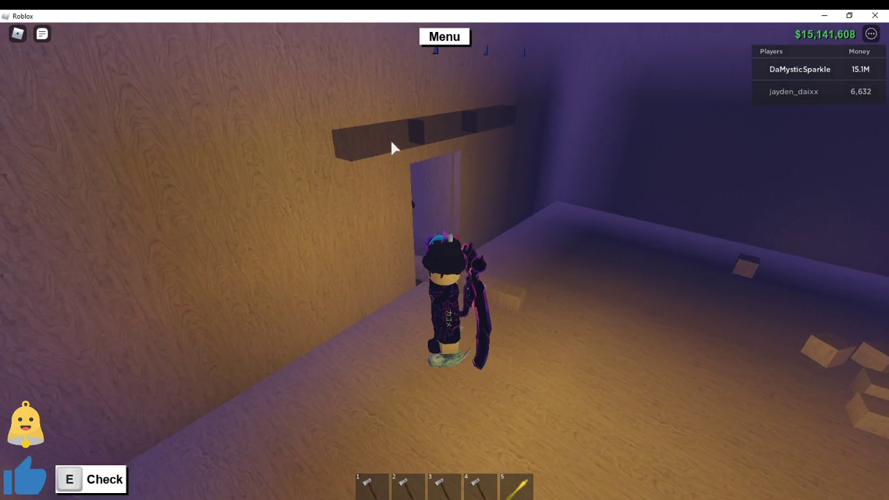
{"action": "scroll", "scroll_direction": "up", "scroll_amount": 3}
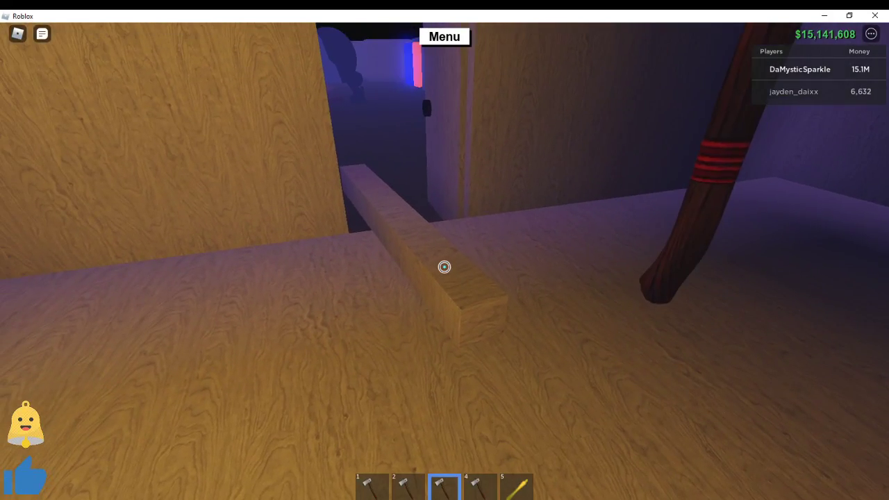
{"action": "right_click", "coordinate": [443, 263]}
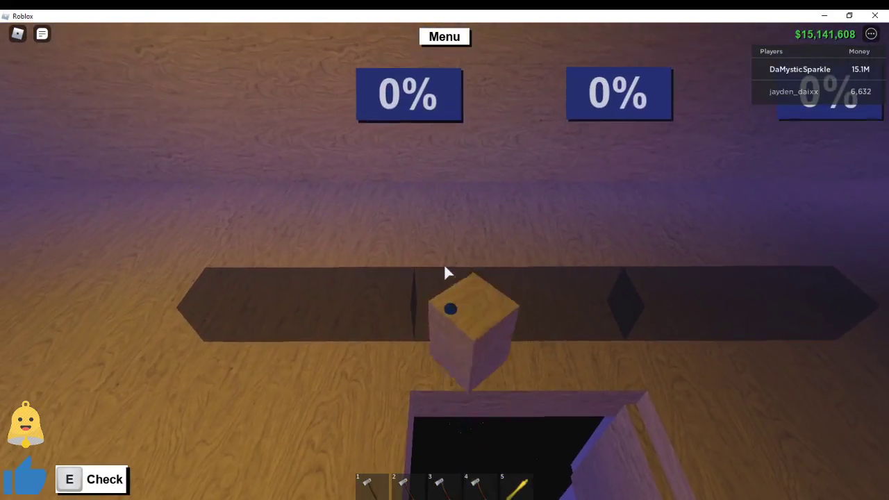
Step: Chop the L-shaped board shorter with the axe and carry the cut piece away
{"action": "key", "text": "4"}
{"action": "left_click", "coordinate": [444, 266]}
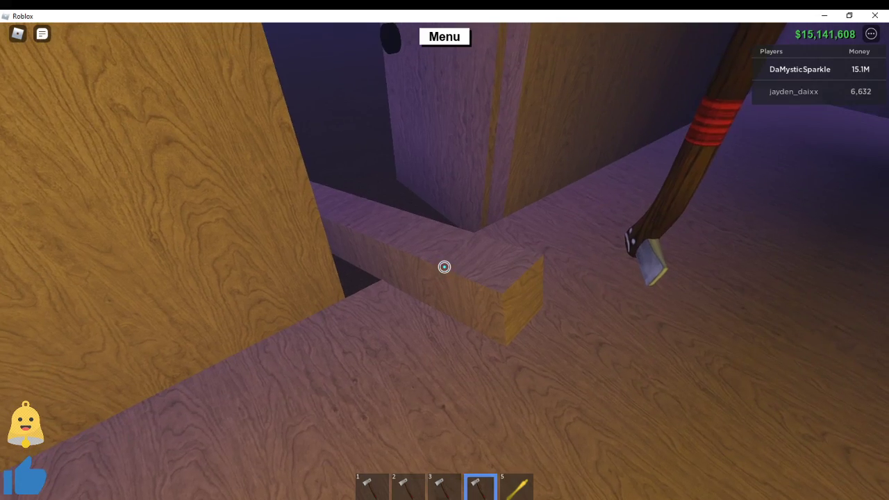
{"action": "key", "text": "4"}
{"action": "left_click", "coordinate": [444, 267]}
{"action": "left_click_drag", "start_coordinate": [444, 273], "coordinate": [445, 273]}
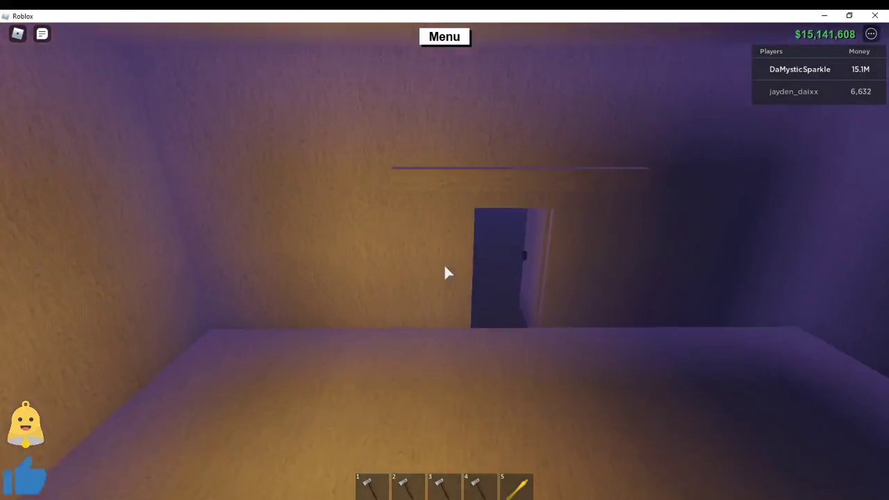
{"action": "scroll", "scroll_direction": "down", "scroll_amount": 3}
Step: After a quick Discord check, set the work light in the storage room corner
{"action": "left_click_drag", "start_coordinate": [445, 273], "coordinate": [445, 273]}
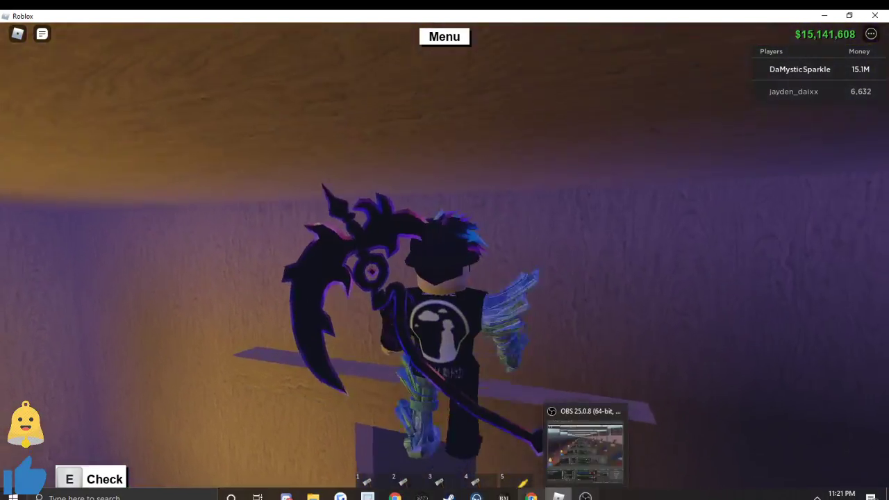
{"action": "left_click", "coordinate": [557, 497]}
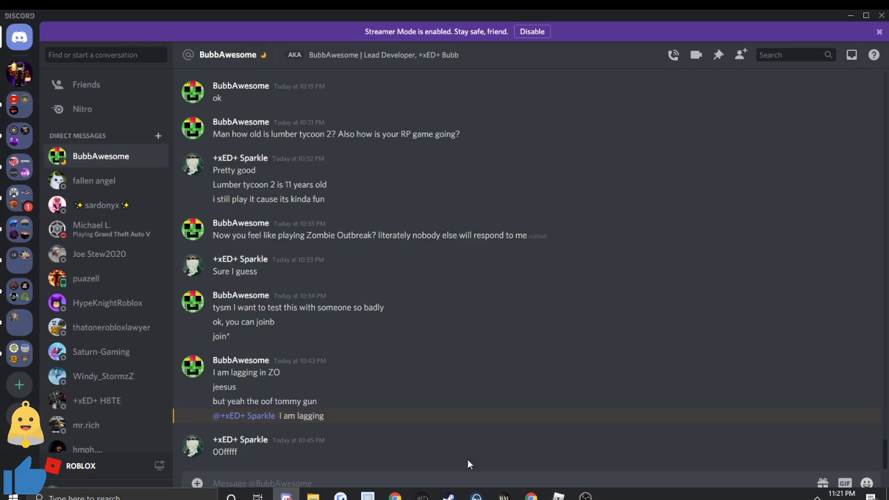
{"action": "key", "text": "alt+Tab"}
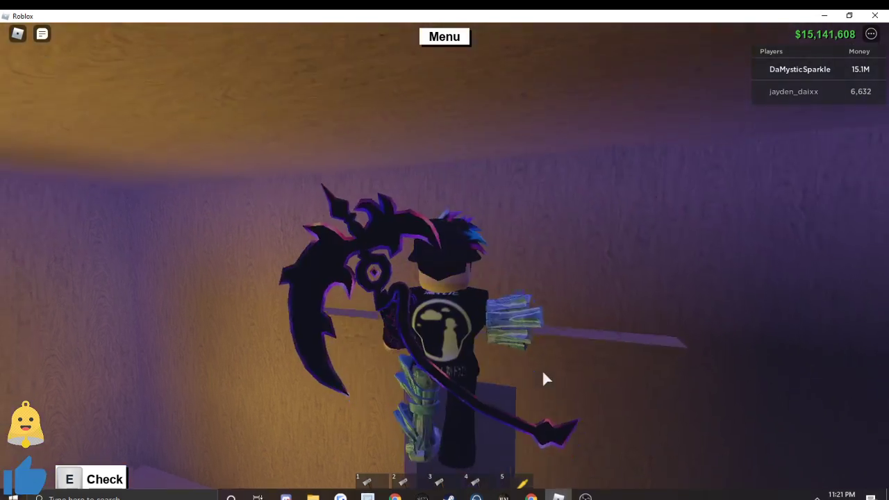
{"action": "right_click", "coordinate": [541, 370]}
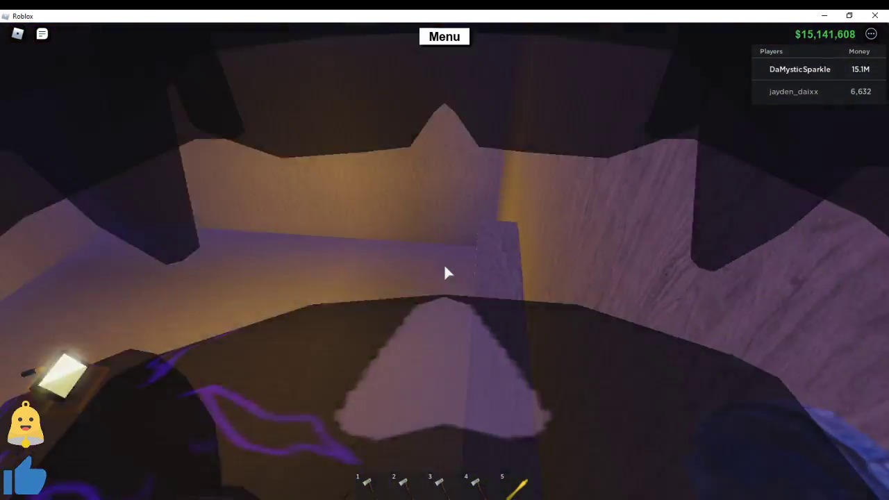
{"action": "scroll", "scroll_direction": "up", "scroll_amount": 3}
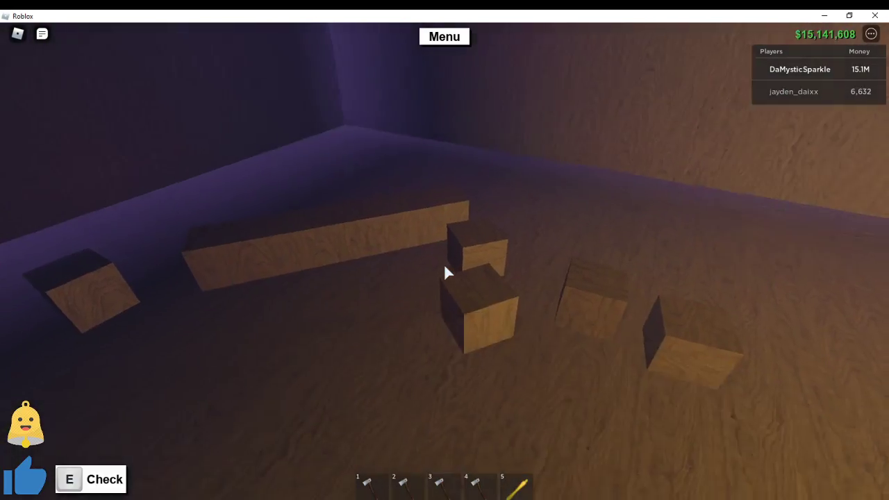
{"action": "left_click_drag", "start_coordinate": [444, 271], "coordinate": [444, 272]}
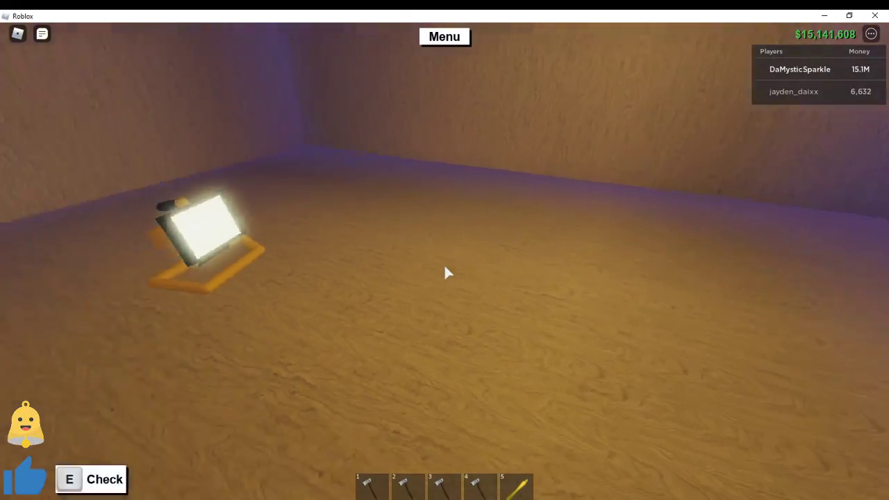
{"action": "left_click_drag", "start_coordinate": [444, 272], "coordinate": [443, 271]}
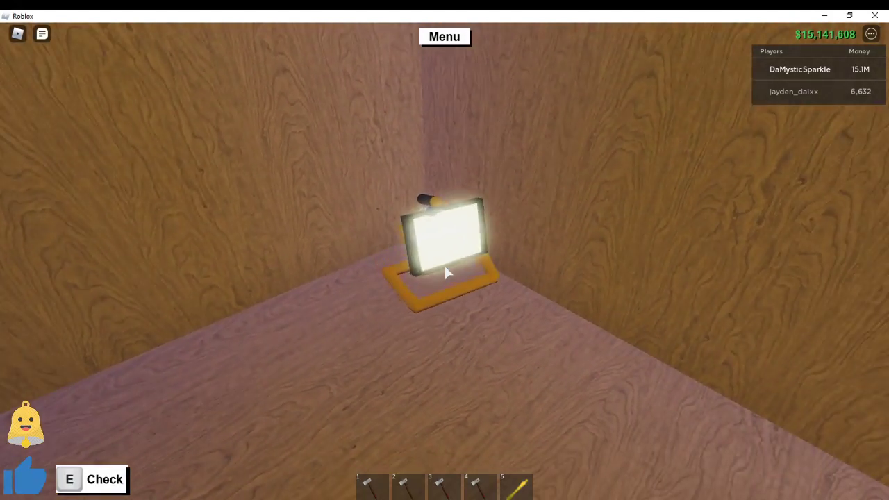
{"action": "left_click_drag", "start_coordinate": [446, 271], "coordinate": [472, 261]}
{"action": "key", "text": "w"}
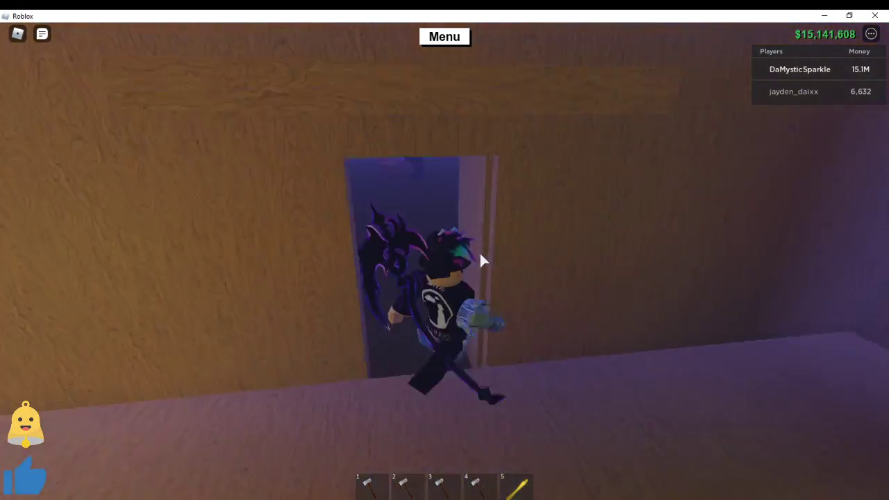
Step: Orbit the view around the avatar on the outer wall, then bring up OBS Studio
{"action": "right_click", "coordinate": [480, 252]}
{"action": "scroll", "scroll_direction": "down", "scroll_amount": 3}
{"action": "scroll", "scroll_direction": "up", "scroll_amount": 3}
{"action": "mouse_move", "coordinate": [586, 495]}
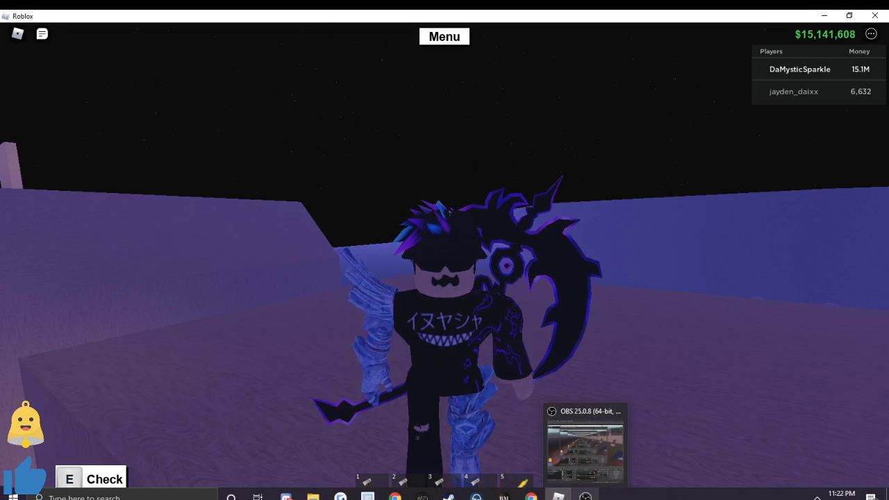
{"action": "left_click_drag", "start_coordinate": [480, 304], "coordinate": [443, 281]}
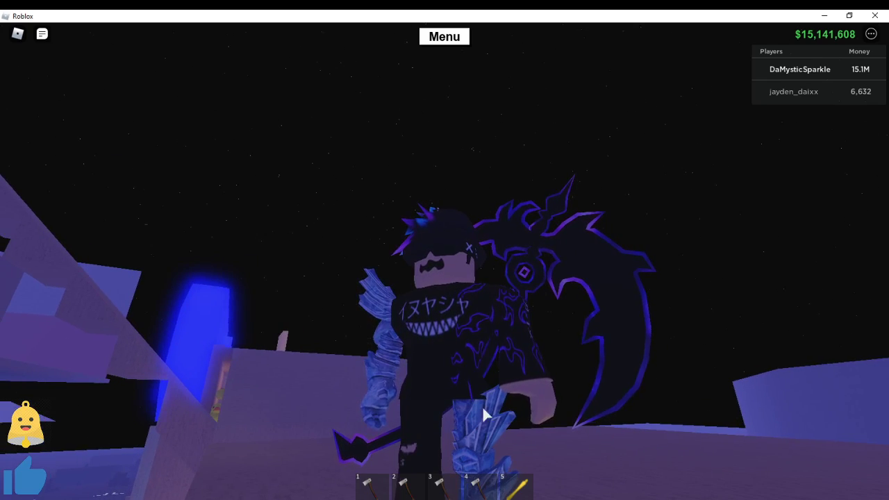
{"action": "left_click", "coordinate": [587, 495]}
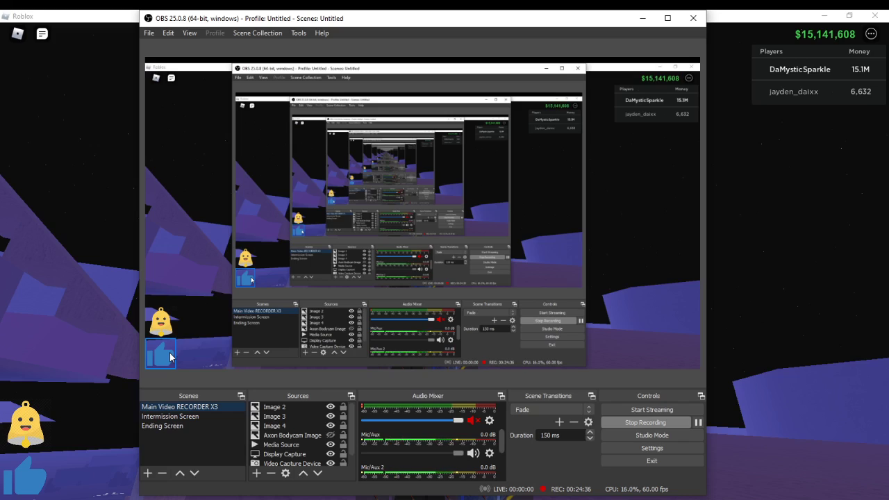
Step: Move the Image 3 thumbs-up overlay to the bottom-left beside E Check
{"action": "left_click", "coordinate": [170, 352]}
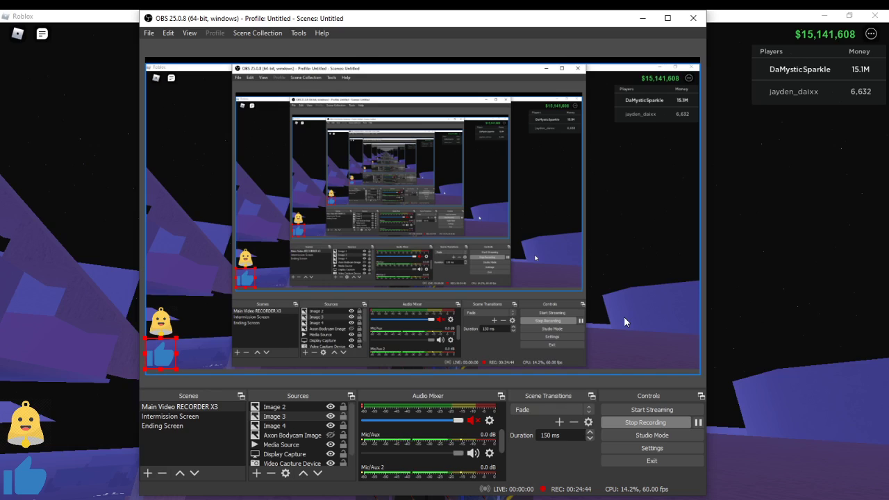
{"action": "left_click_drag", "start_coordinate": [373, 12], "coordinate": [409, 50]}
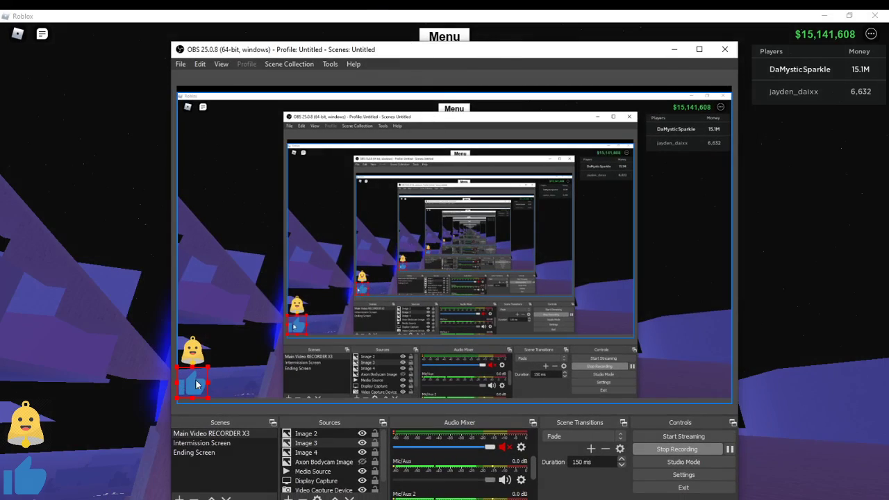
{"action": "left_click_drag", "start_coordinate": [197, 380], "coordinate": [490, 382]}
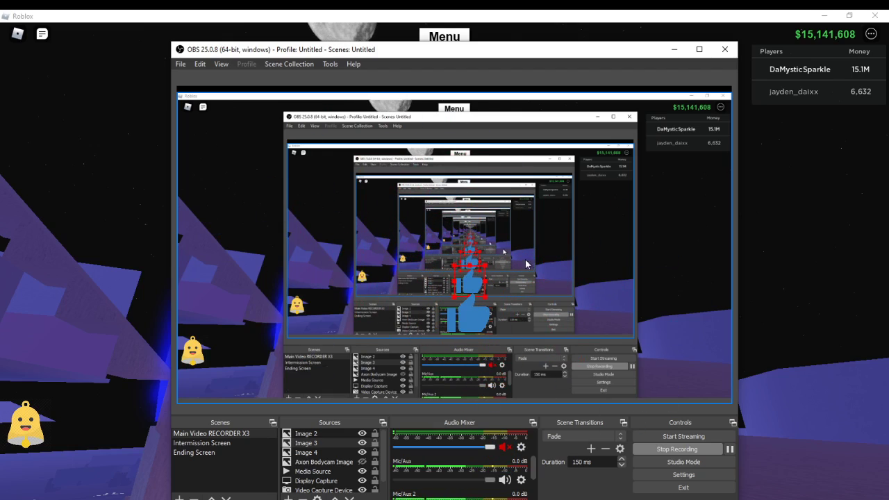
{"action": "left_click", "coordinate": [674, 49]}
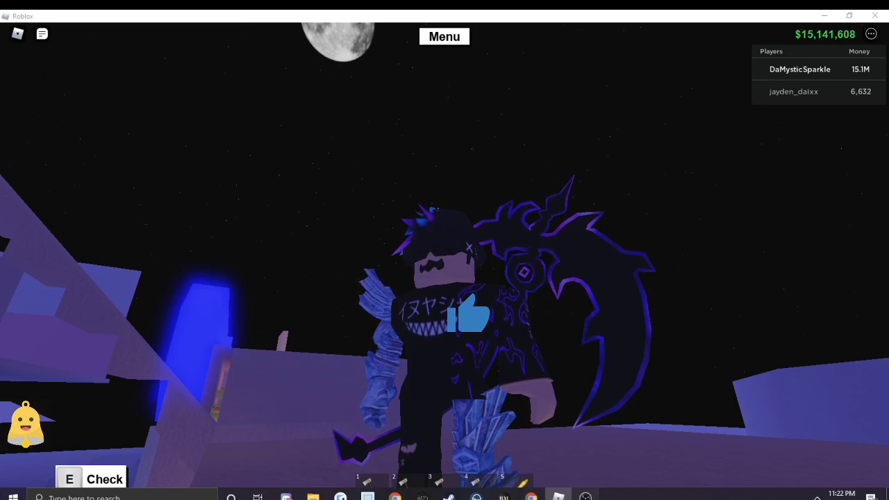
{"action": "left_click", "coordinate": [444, 495]}
{"action": "left_click_drag", "start_coordinate": [476, 284], "coordinate": [198, 386]}
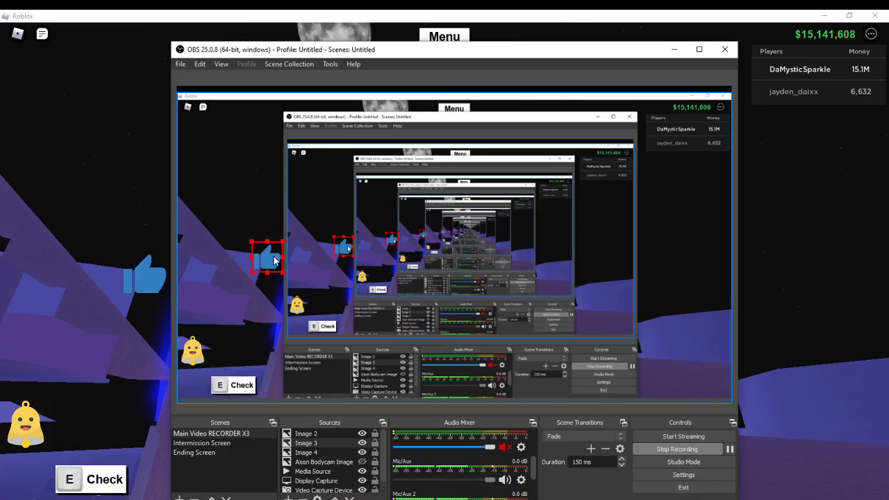
Step: Nudge the bell image into place and reposition the OBS window mid-screen
{"action": "left_click_drag", "start_coordinate": [193, 351], "coordinate": [196, 347]}
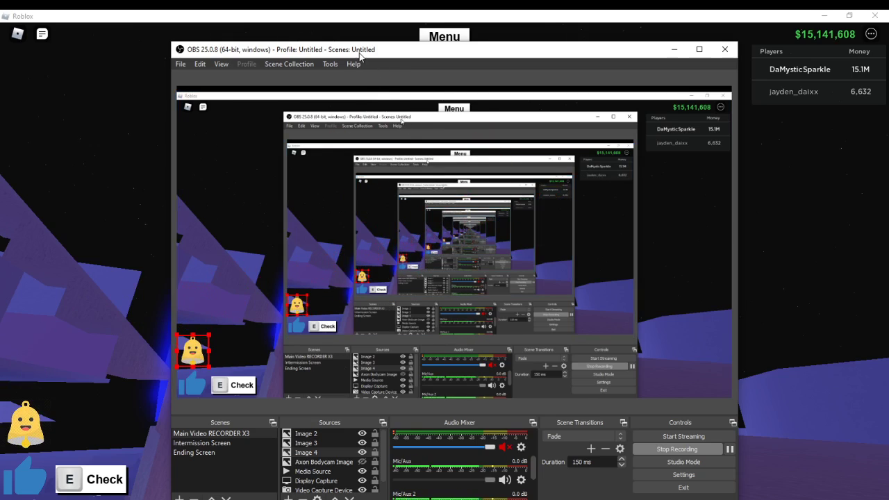
{"action": "left_click_drag", "start_coordinate": [359, 50], "coordinate": [420, 431]}
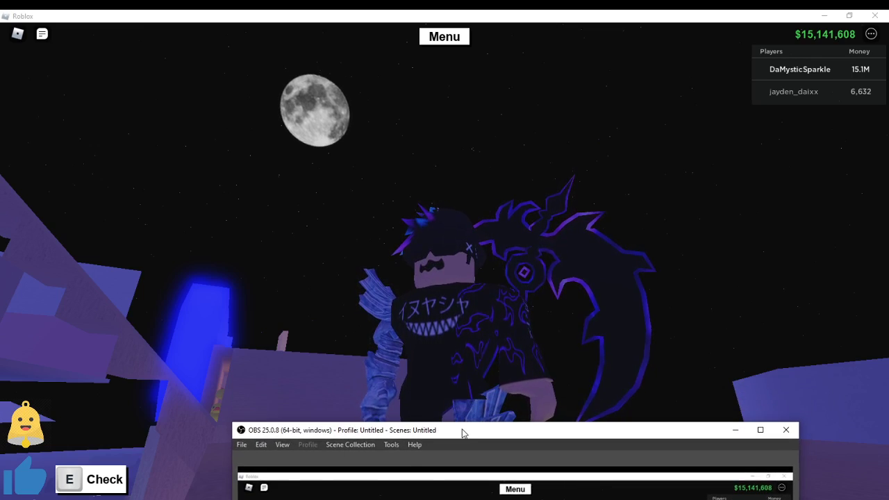
{"action": "left_click_drag", "start_coordinate": [457, 430], "coordinate": [391, 112]}
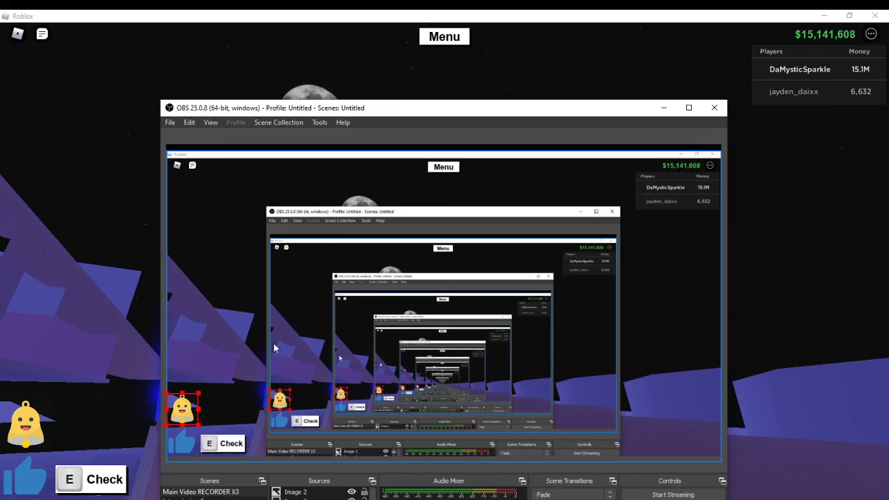
Step: Drag the OBS Studio window up near the top of the screen
{"action": "left_click_drag", "start_coordinate": [390, 111], "coordinate": [314, 50]}
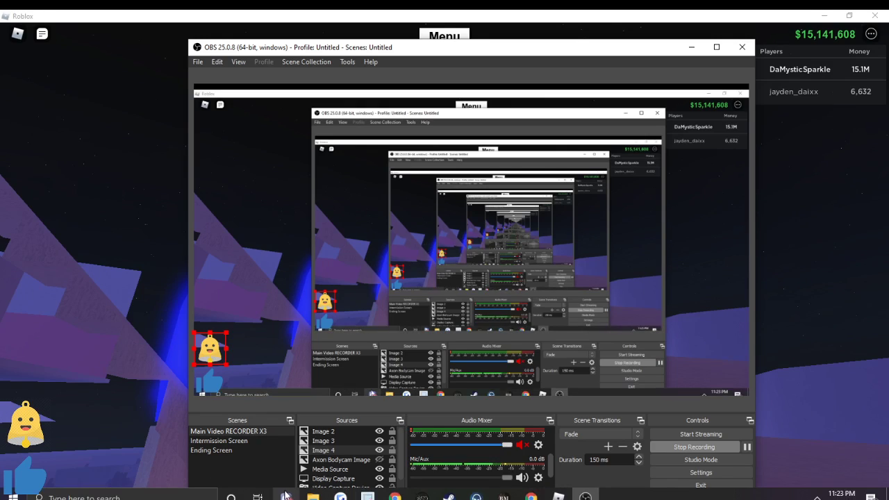
Step: In the Sparkle Squad Fan Discord server, send the Dank Memer balance command
{"action": "key", "text": "alt+Tab"}
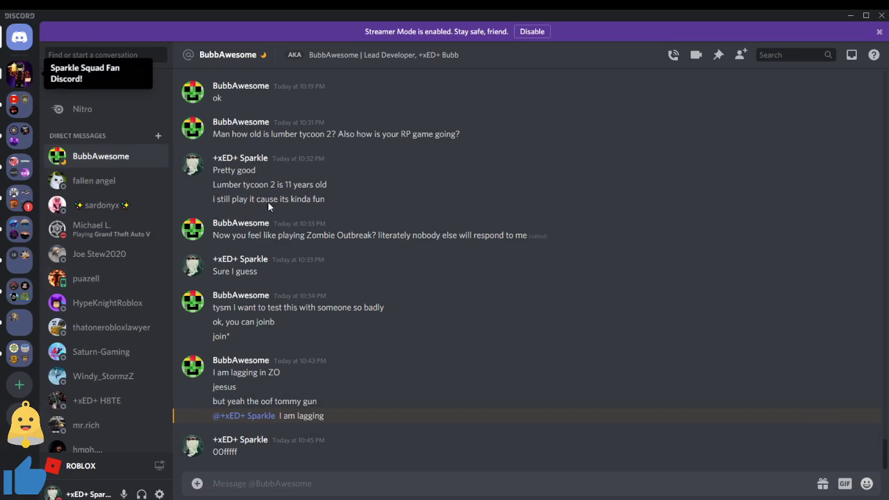
{"action": "left_click", "coordinate": [20, 73]}
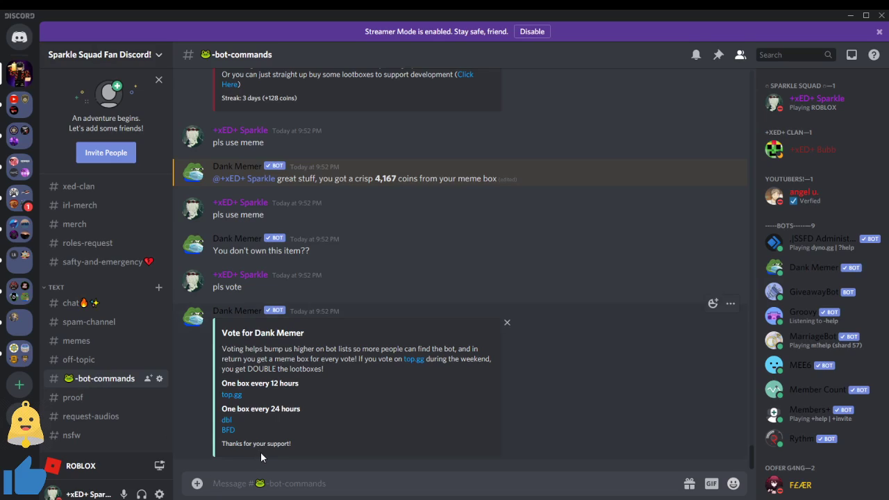
{"action": "type", "text": "pls"}
{"action": "type", "text": " bal"}
{"action": "key", "text": "Return"}
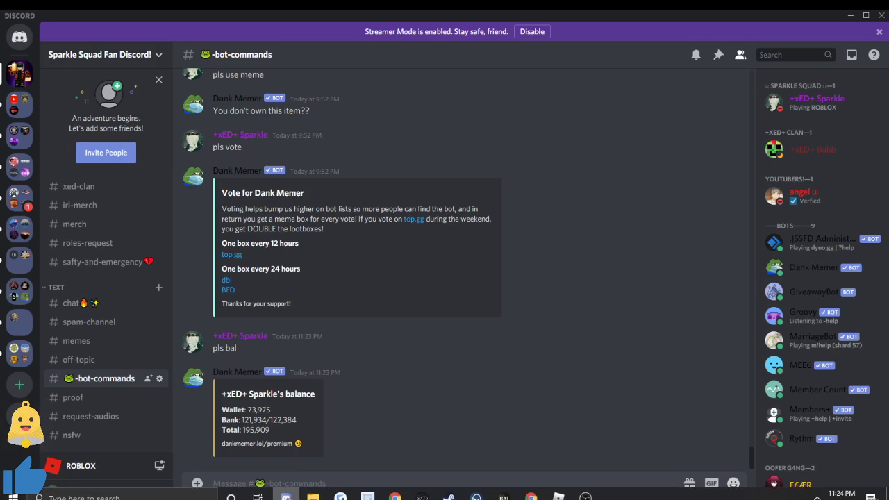
{"action": "scroll", "scroll_direction": "up", "scroll_amount": 3}
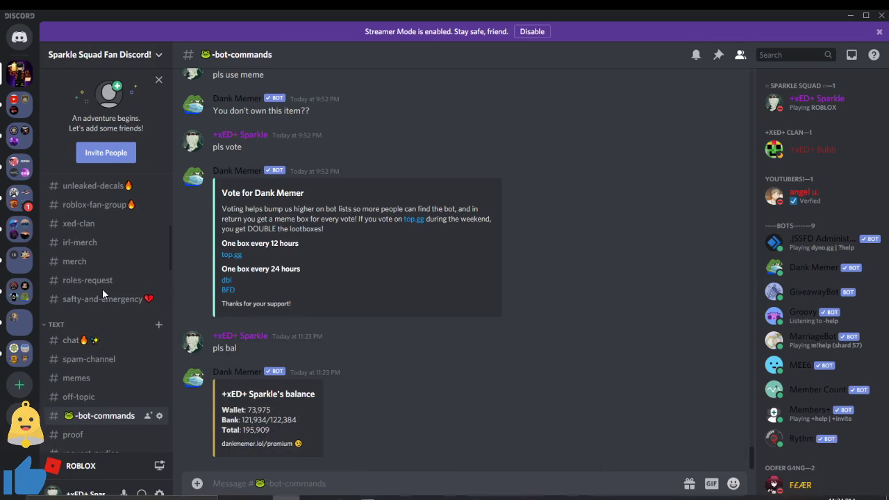
Step: Browse past xed-clan and roblox-fan-group to the giveaway-entry-notifications channel
{"action": "left_click", "coordinate": [79, 223]}
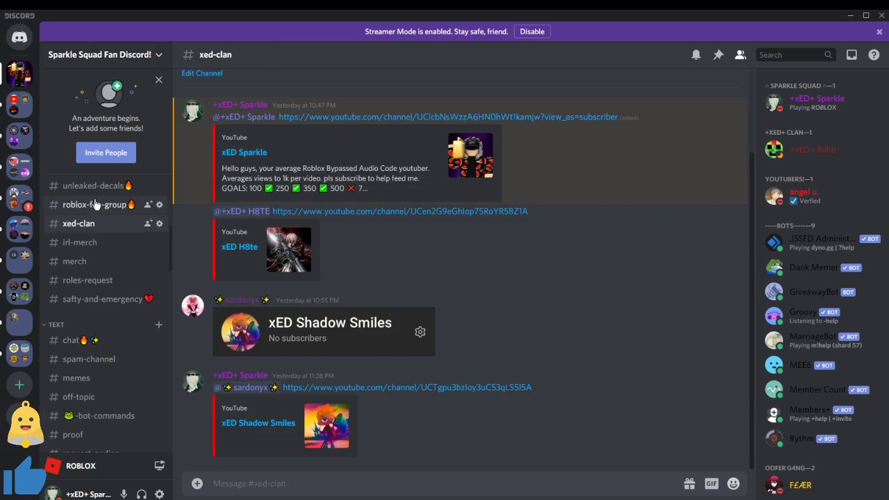
{"action": "left_click", "coordinate": [95, 204]}
{"action": "scroll", "scroll_direction": "up", "scroll_amount": 3}
{"action": "left_click", "coordinate": [96, 239]}
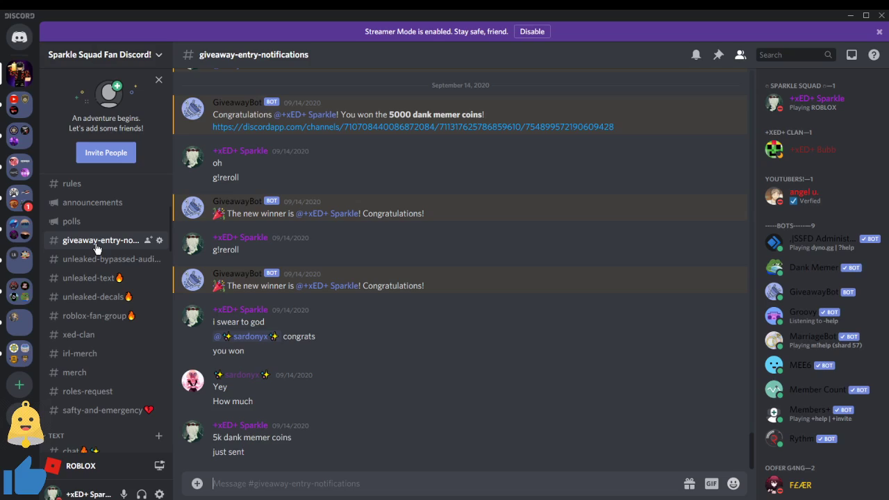
{"action": "type", "text": "g"}
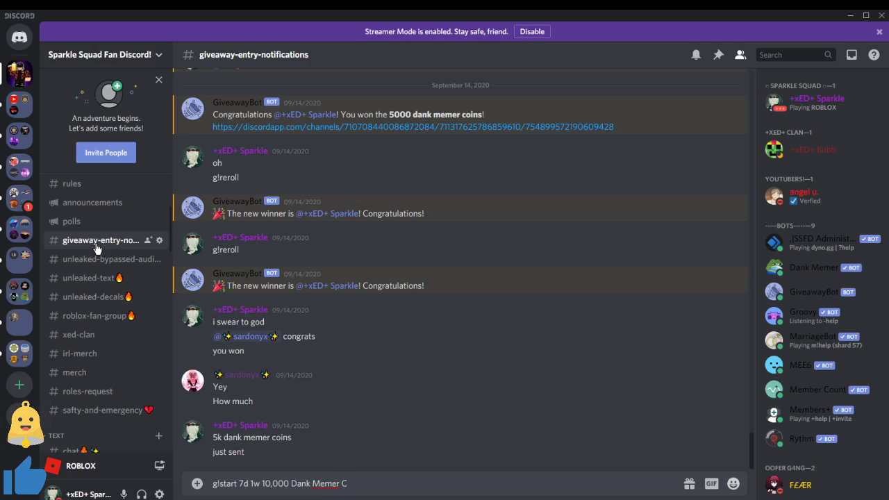
{"action": "type", "text": "||@everyone ||"}
{"action": "key", "text": "Return"}
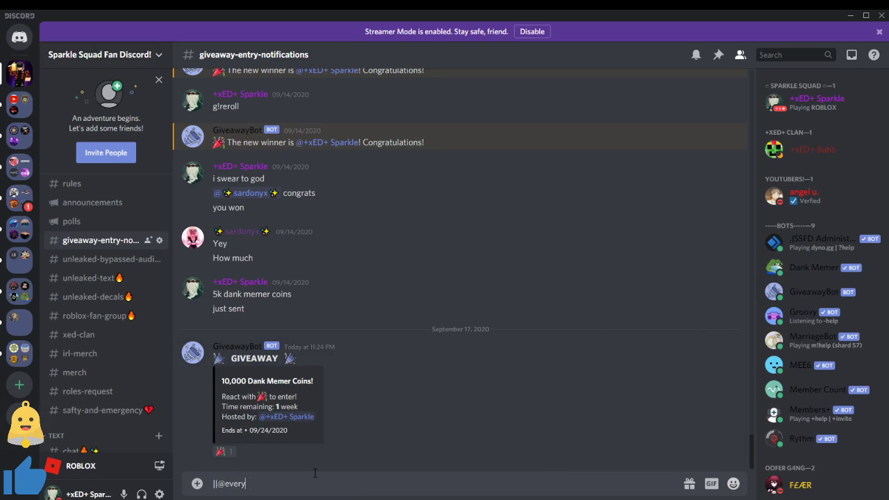
{"action": "key", "text": "Return"}
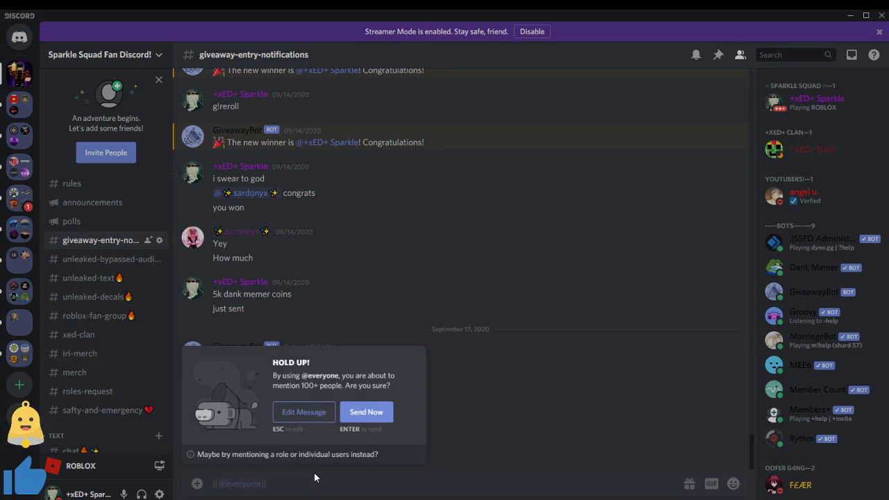
{"action": "left_click", "coordinate": [375, 413]}
{"action": "left_click", "coordinate": [314, 476]}
{"action": "type", "text": "g!start 4d 1w 400,000 Lumber Tycoon 2 Cash"}
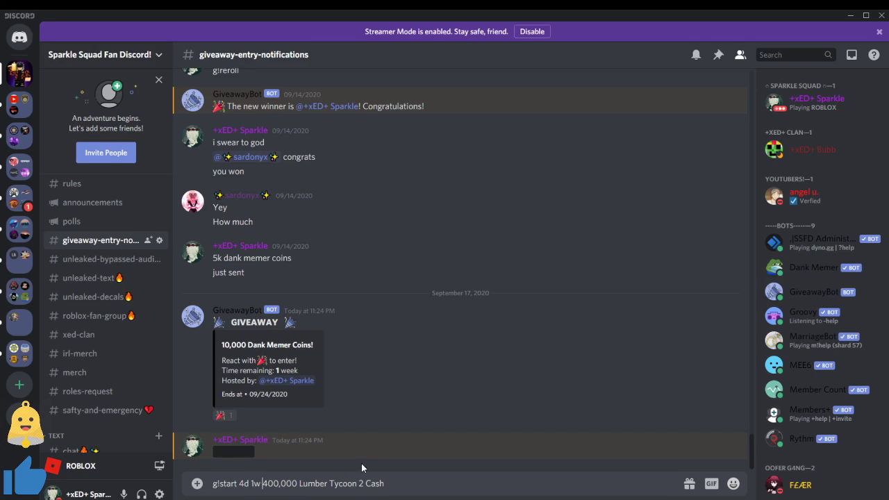
Step: Post the 400,000 Lumber Tycoon 2 Cash giveaway from the drafted g!start command
{"action": "left_click", "coordinate": [563, 495]}
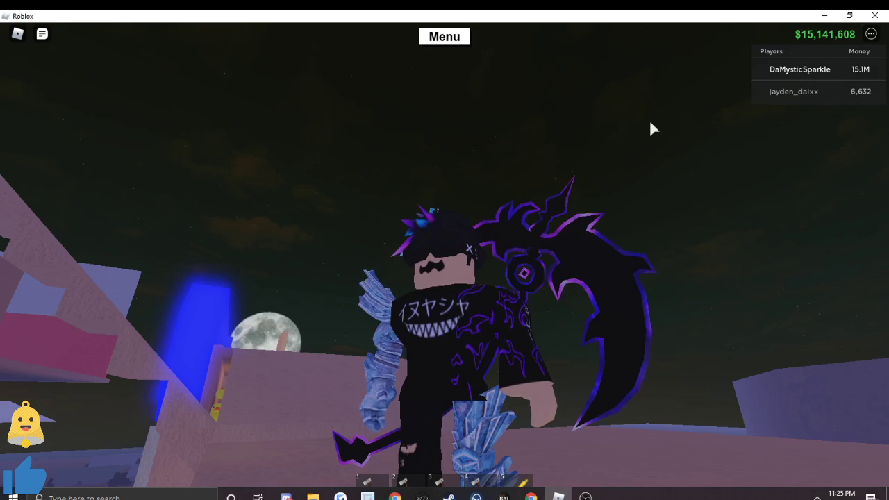
{"action": "left_click", "coordinate": [285, 495]}
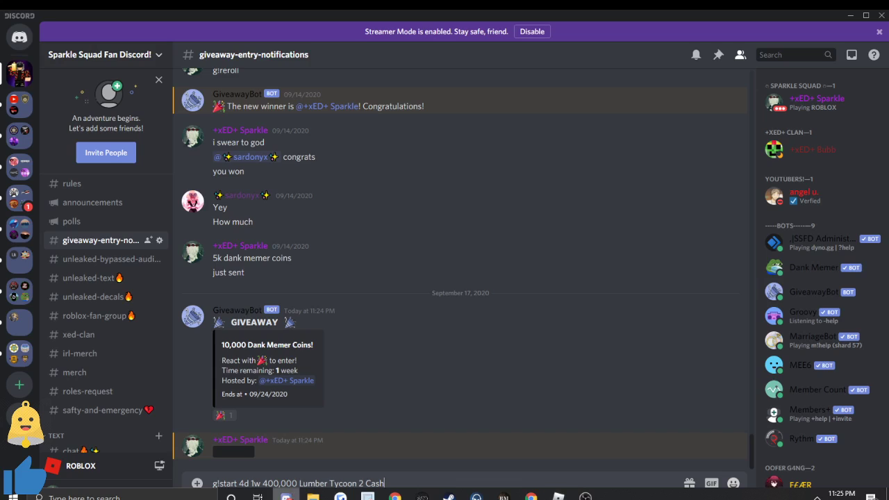
{"action": "left_click", "coordinate": [395, 479]}
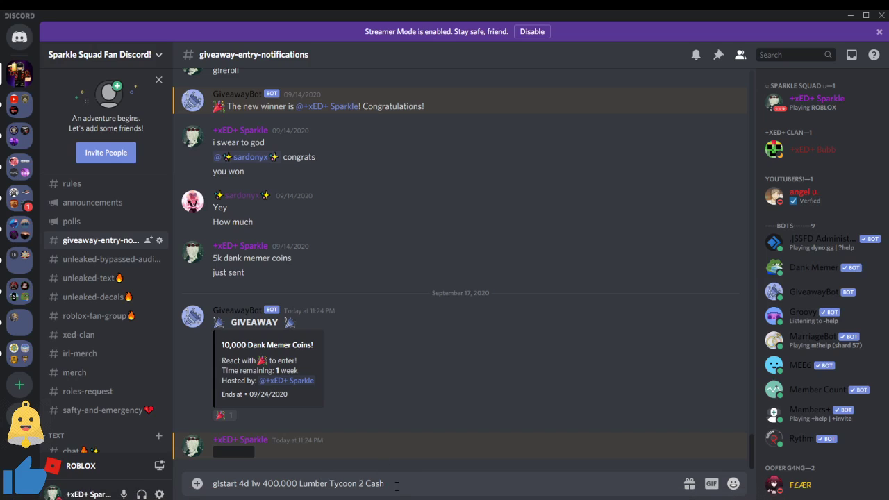
{"action": "key", "text": "Return"}
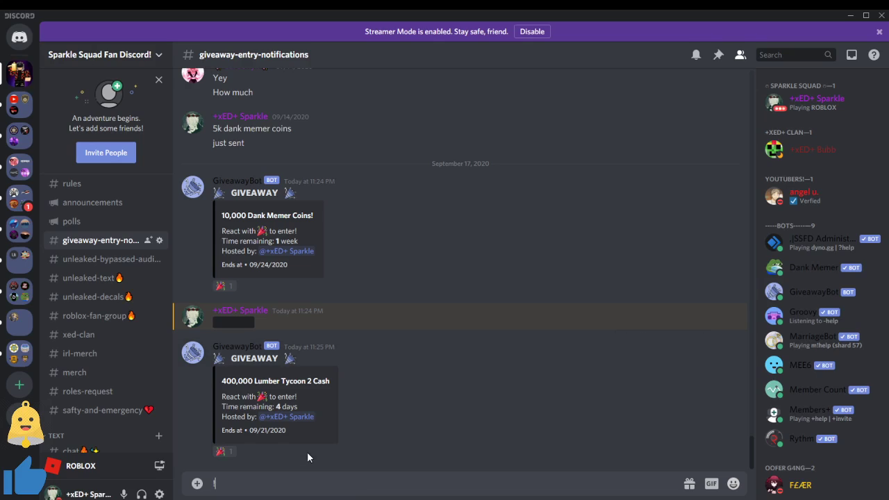
{"action": "type", "text": "g!start"}
{"action": "left_click", "coordinate": [558, 494]}
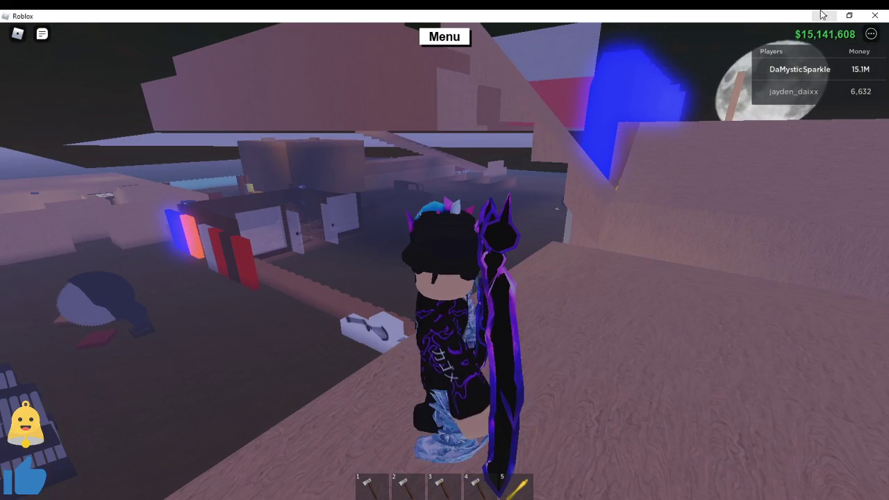
{"action": "key", "text": "alt+Tab"}
Step: Dismiss the Roblox install prompt on the Lumber Tycoon 2 page, browse Roblox Games, then return to Discord
{"action": "left_click", "coordinate": [851, 15]}
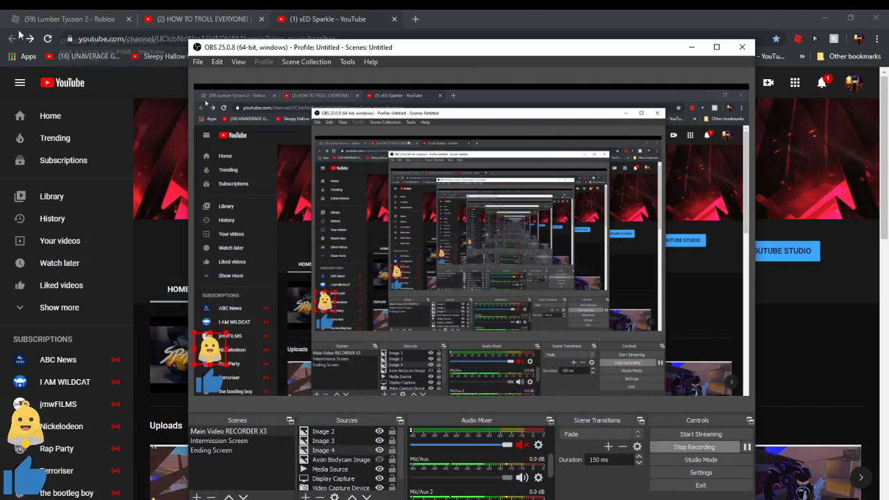
{"action": "left_click", "coordinate": [69, 19]}
{"action": "left_click", "coordinate": [536, 214]}
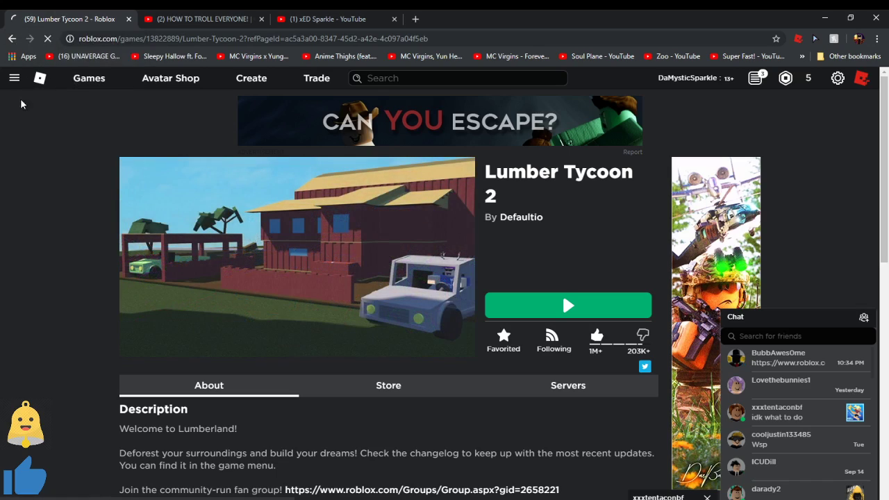
{"action": "left_click", "coordinate": [80, 78]}
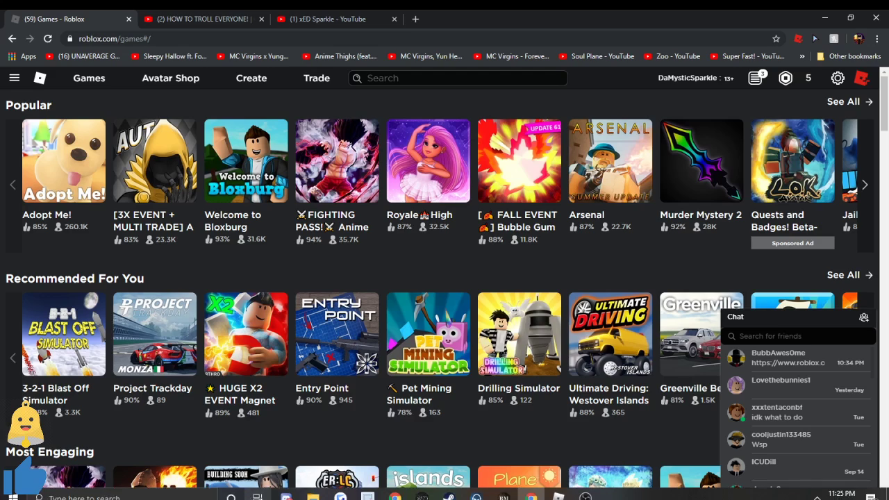
{"action": "left_click", "coordinate": [286, 494]}
{"action": "type", "text": "g!start 7d 1w 20,000 Bloxburg Cash!"}
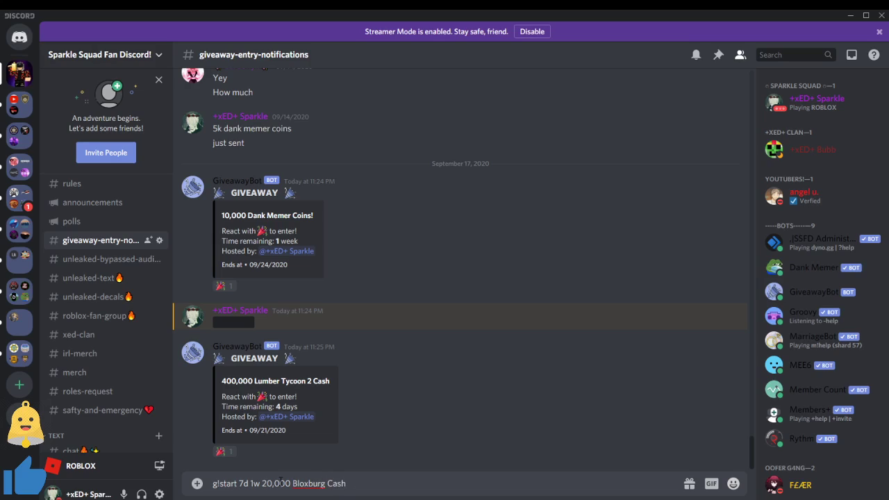
Step: Post the one-week 20,000 Bloxburg Cash giveaway, then bring up Roblox and OBS Studio
{"action": "key", "text": "Return"}
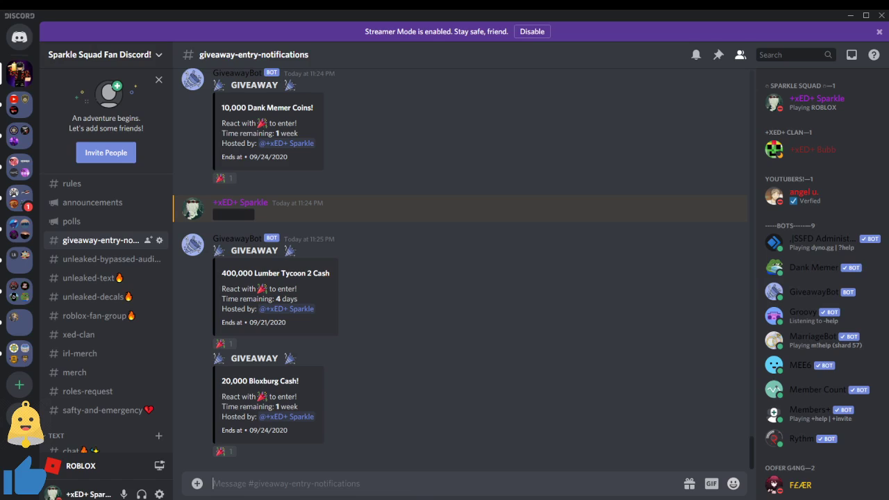
{"action": "left_click", "coordinate": [532, 495]}
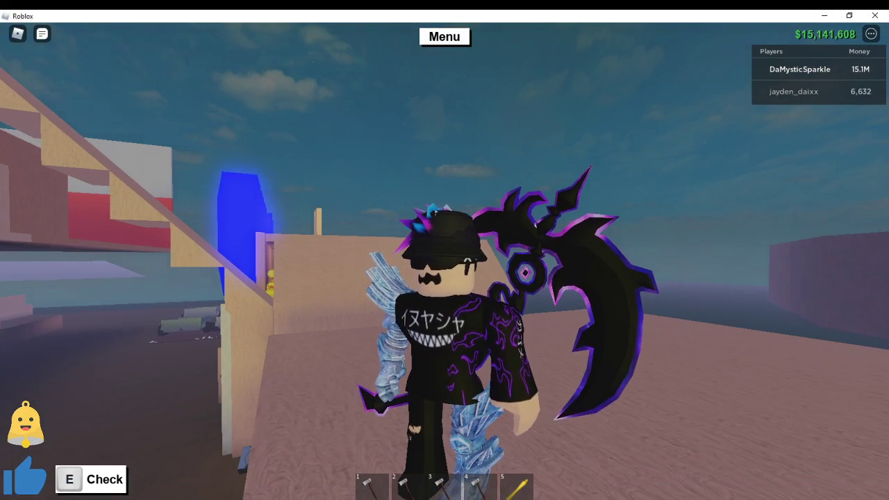
{"action": "left_click", "coordinate": [558, 495]}
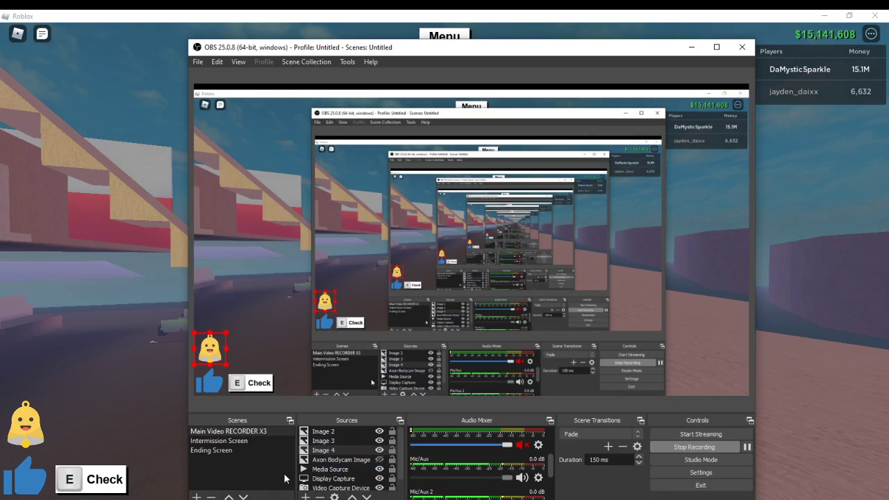